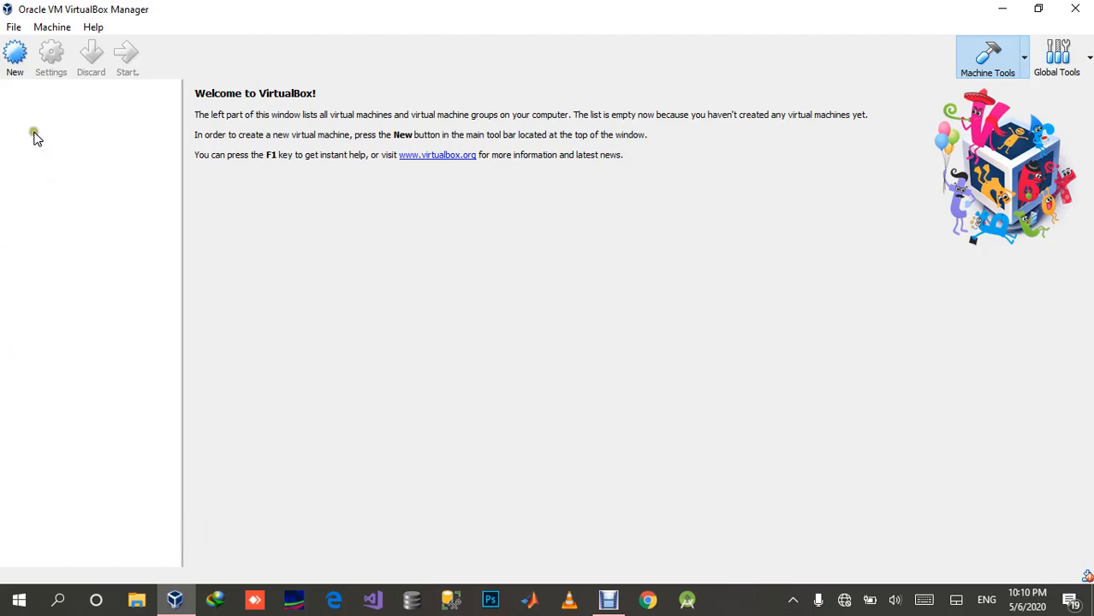
# Step: Start a new virtual machine named "Windows Server 2018 PDC", accepting Microsoft Windows as type and Windows 8 (64-bit) as version
pyautogui.click(13, 55)
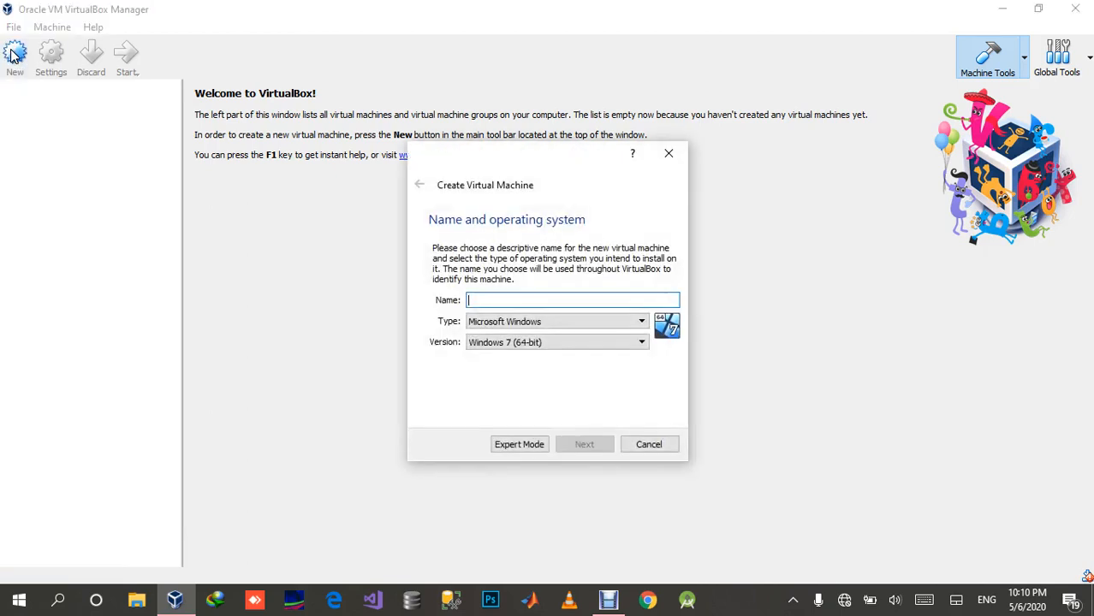
pyautogui.click(516, 298)
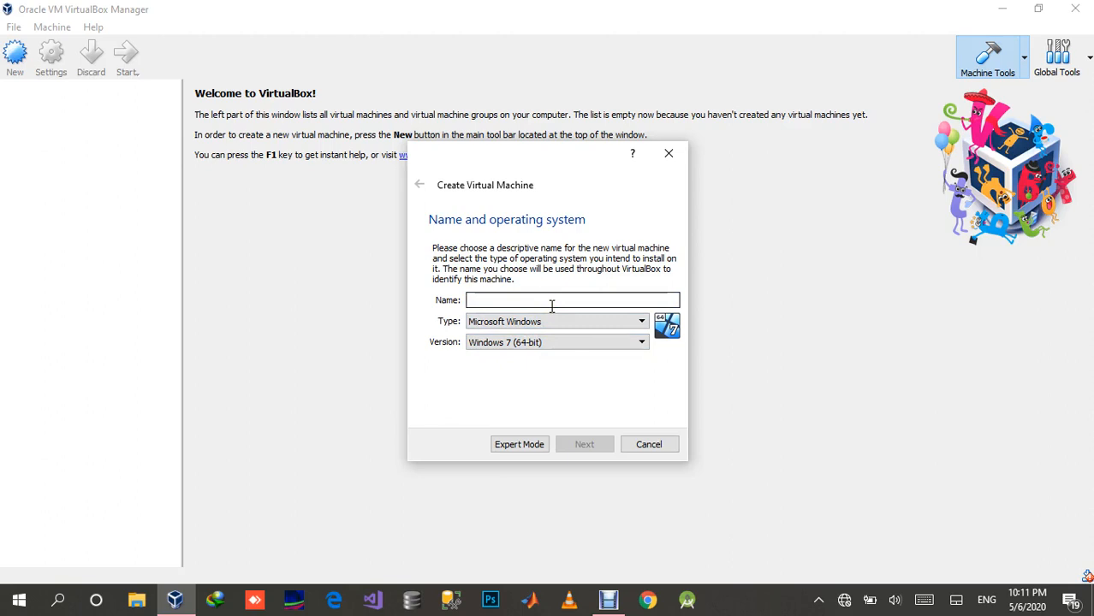
pyautogui.write('Window')
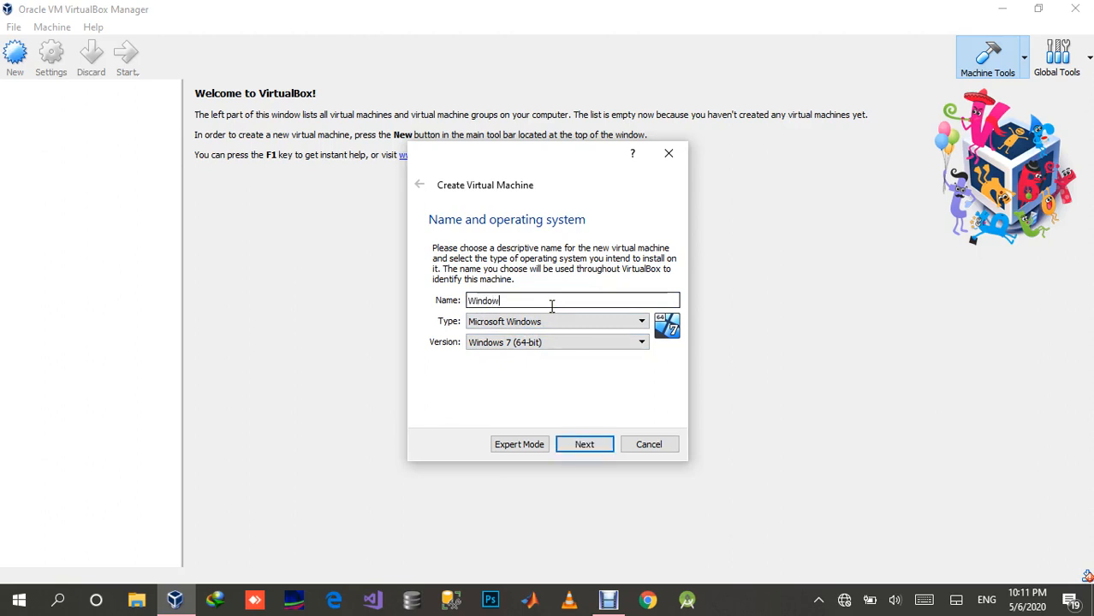
pyautogui.write('s Server 2018')
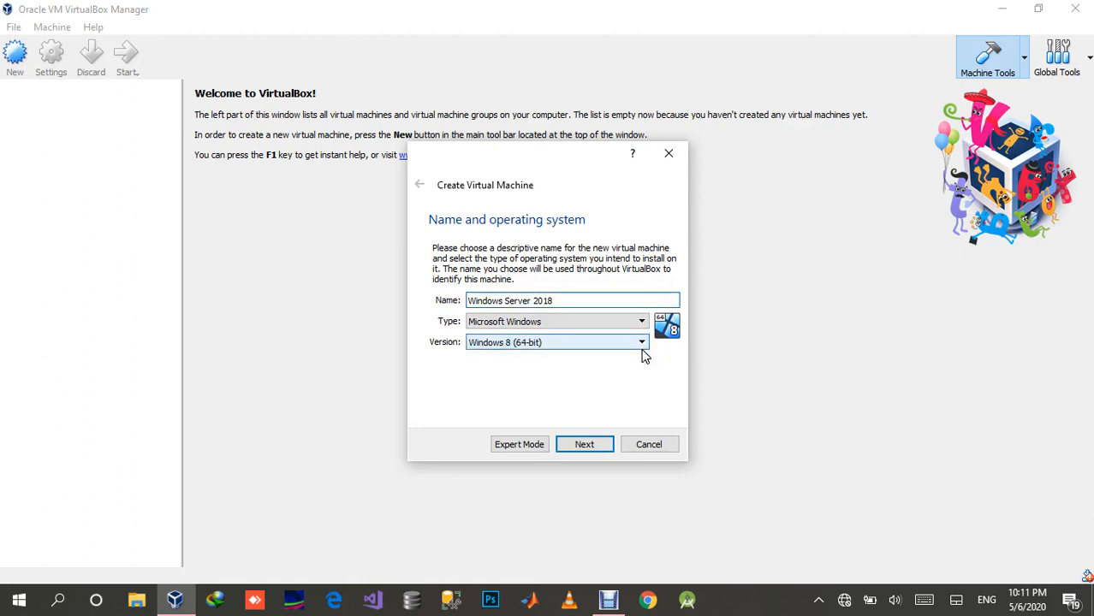
pyautogui.write('PDC')
pyautogui.click(584, 446)
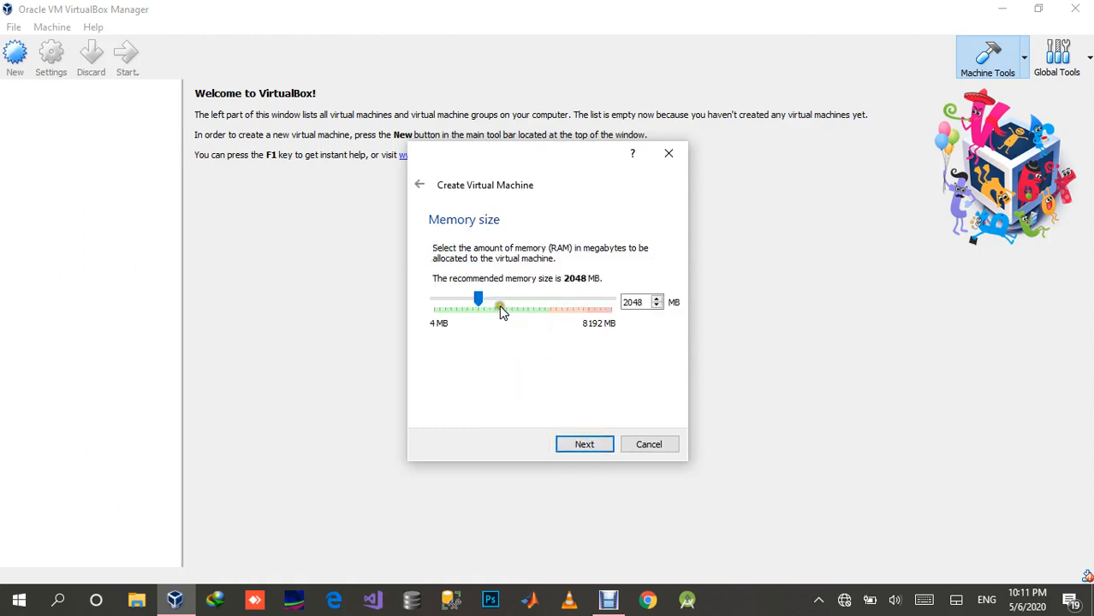
# Step: Set the virtual machine's memory size to 4096 MB and continue to the hard disk setup
pyautogui.click(634, 301)
pyautogui.moveTo(635, 300); pyautogui.dragTo(622, 300)
pyautogui.write('4096')
pyautogui.click(575, 446)
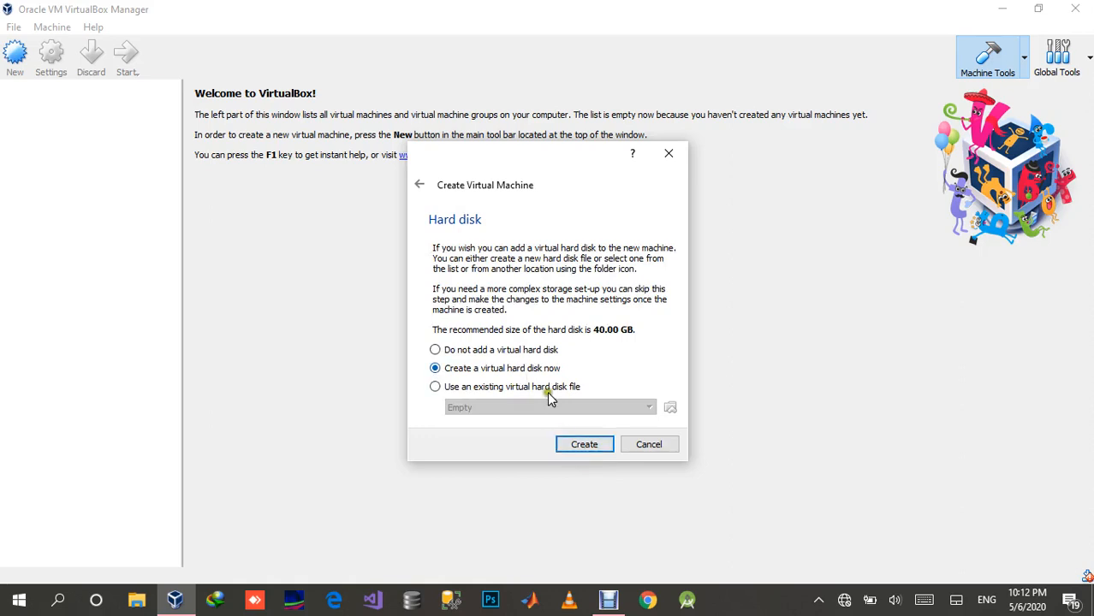
# Step: Choose to create a virtual hard disk now, as a dynamically allocated VDI (VirtualBox Disk Image)
pyautogui.click(579, 448)
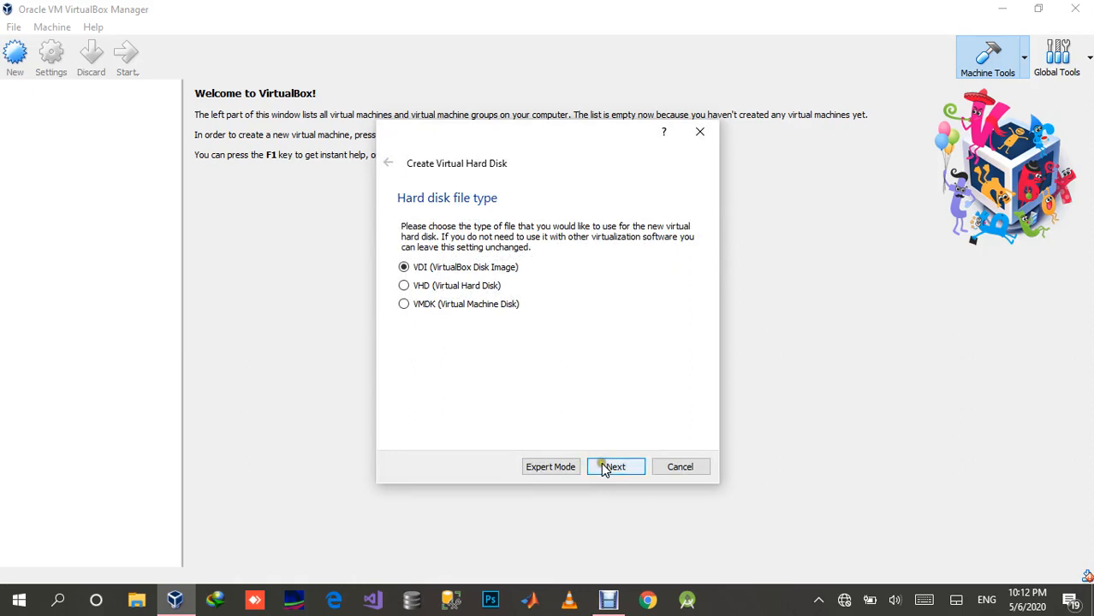
pyautogui.click(611, 469)
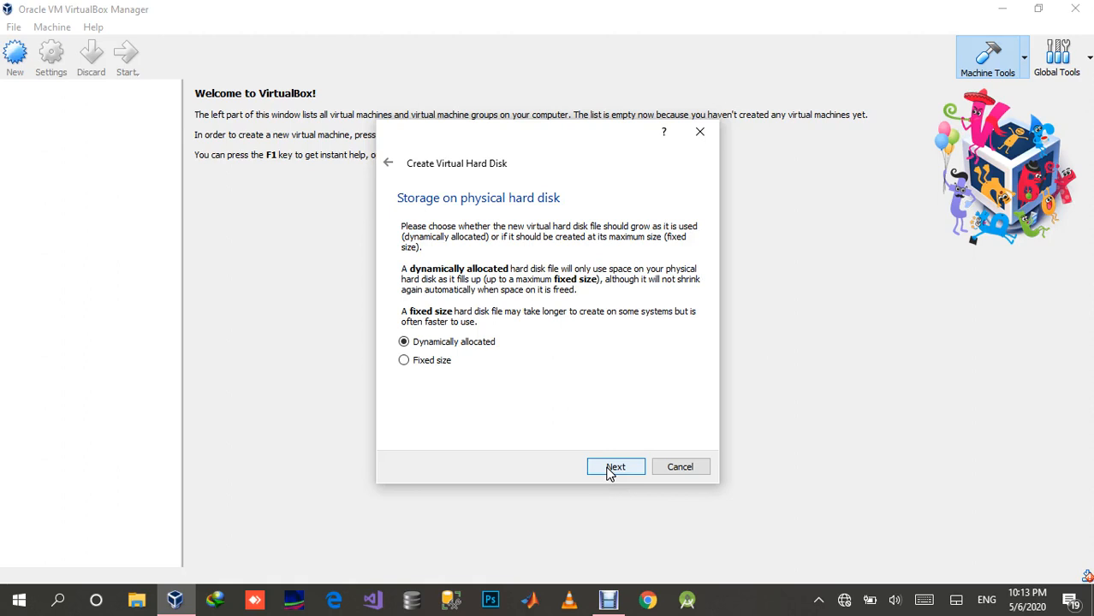
pyautogui.click(610, 471)
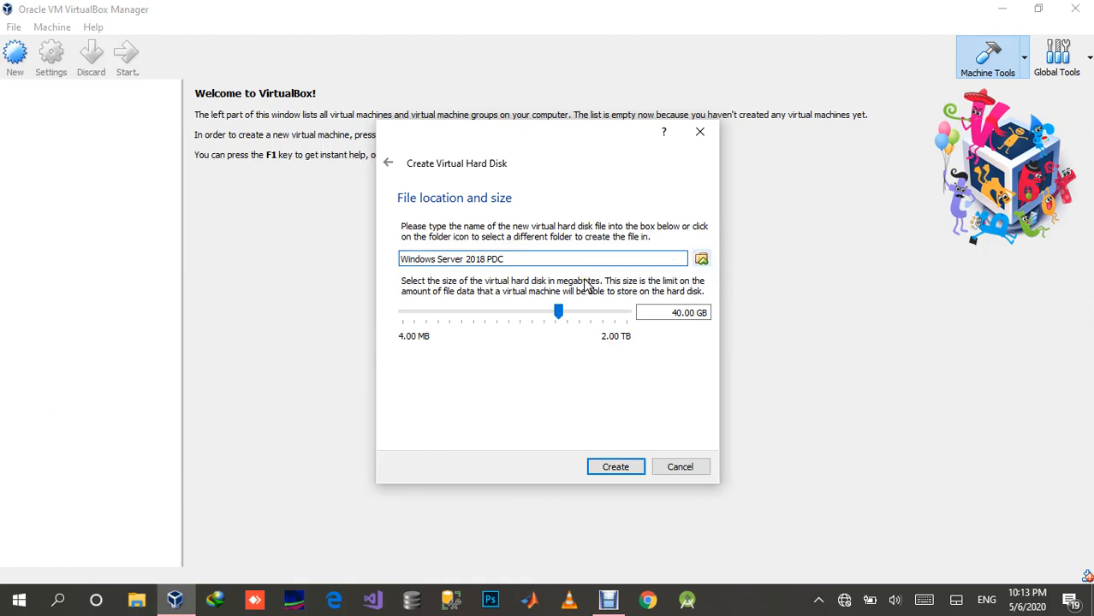
# Step: Open the location chooser for the virtual hard disk file and examine the full default folder path
pyautogui.click(701, 258)
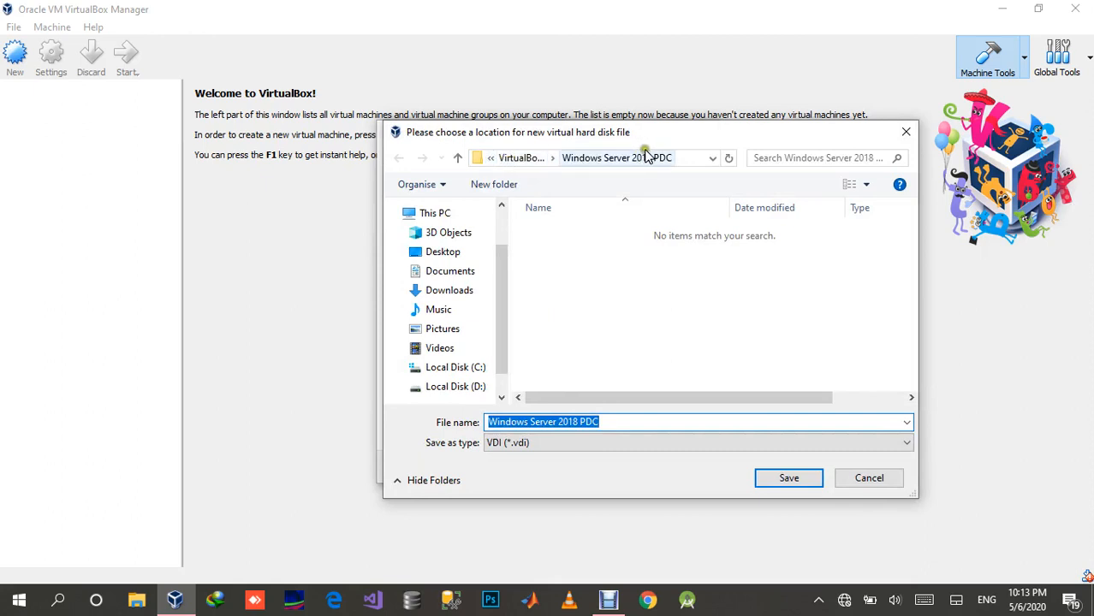
pyautogui.click(683, 161)
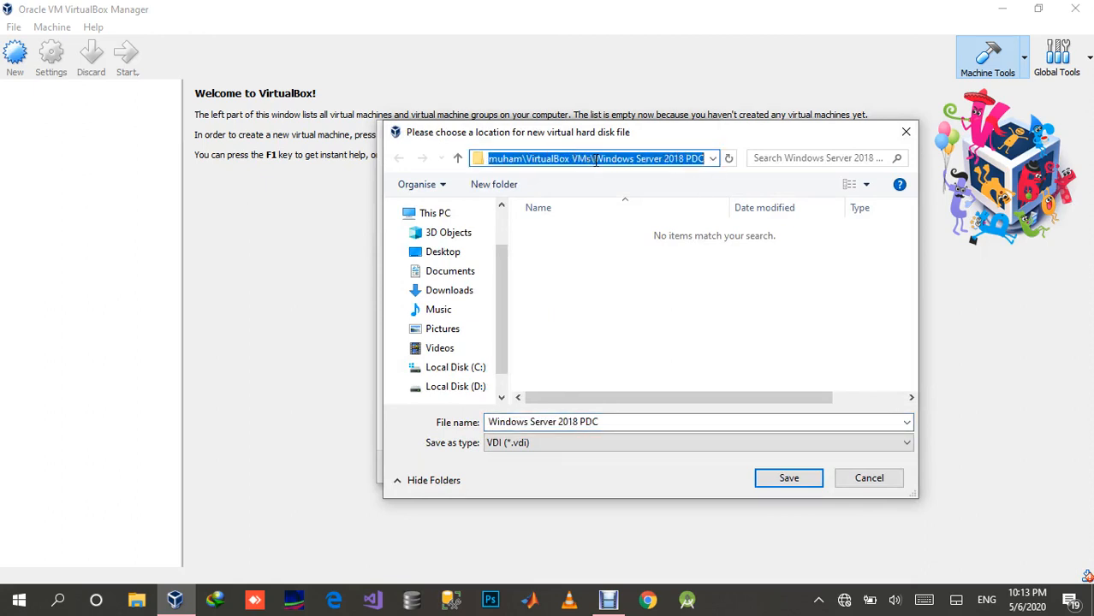
pyautogui.click(490, 159)
pyautogui.press('Home')
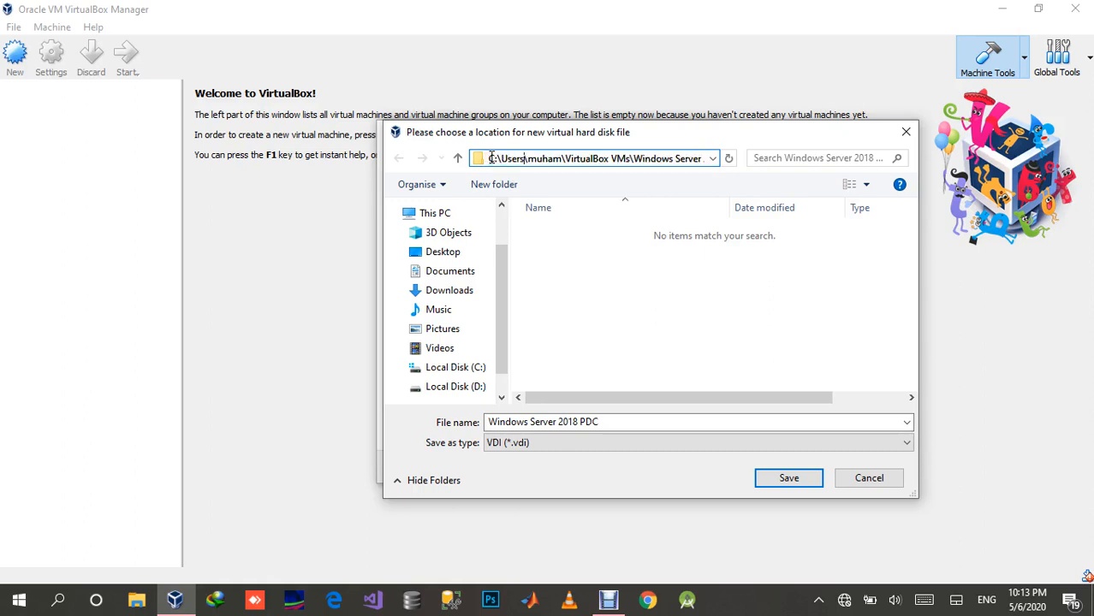
pyautogui.press('Right')
pyautogui.press('Right')
pyautogui.press('Right')
pyautogui.press('Right')
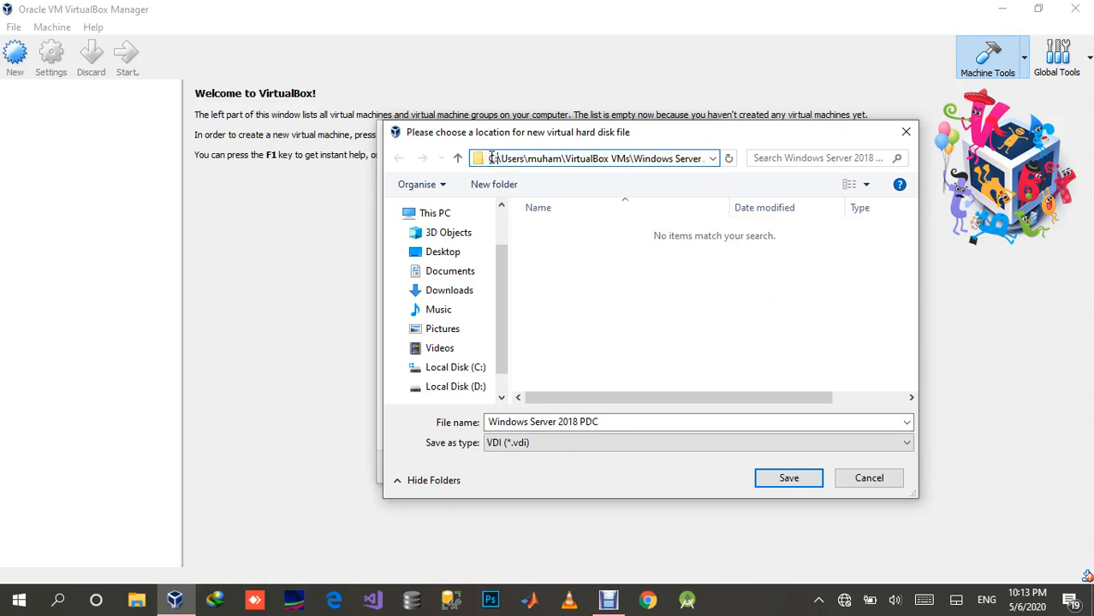
pyautogui.press('Right')
pyautogui.press('Right')
pyautogui.press('Right')
pyautogui.press('Right')
pyautogui.press('Right')
pyautogui.press('Right')
pyautogui.press('Right')
pyautogui.press('Right')
pyautogui.press('Right')
pyautogui.press('Right')
pyautogui.press('Right')
pyautogui.press('Right')
pyautogui.press('Right')
pyautogui.press('Right')
pyautogui.press('Right')
pyautogui.press('Right')
pyautogui.press('Right')
pyautogui.press('Right')
pyautogui.press('Right')
pyautogui.press('Right')
pyautogui.press('Right')
pyautogui.press('Right')
pyautogui.press('Right')
pyautogui.press('Right')
pyautogui.press('Right')
pyautogui.press('Right')
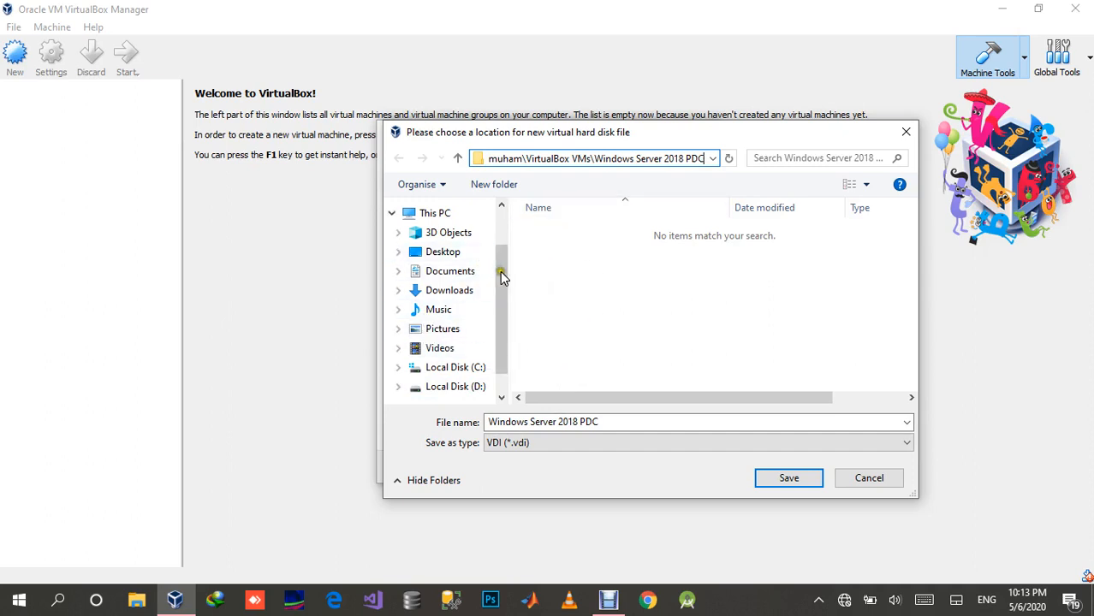
# Step: Check the free space on the local drives under This PC, and leave the location chooser without saving
pyautogui.moveTo(500, 292); pyautogui.dragTo(506, 254)
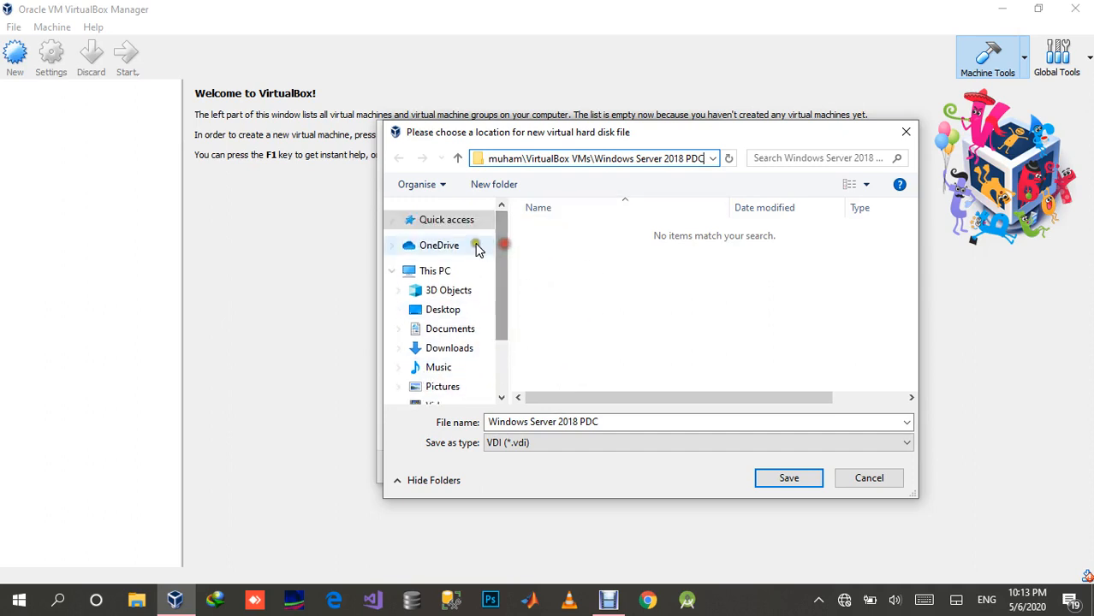
pyautogui.click(445, 272)
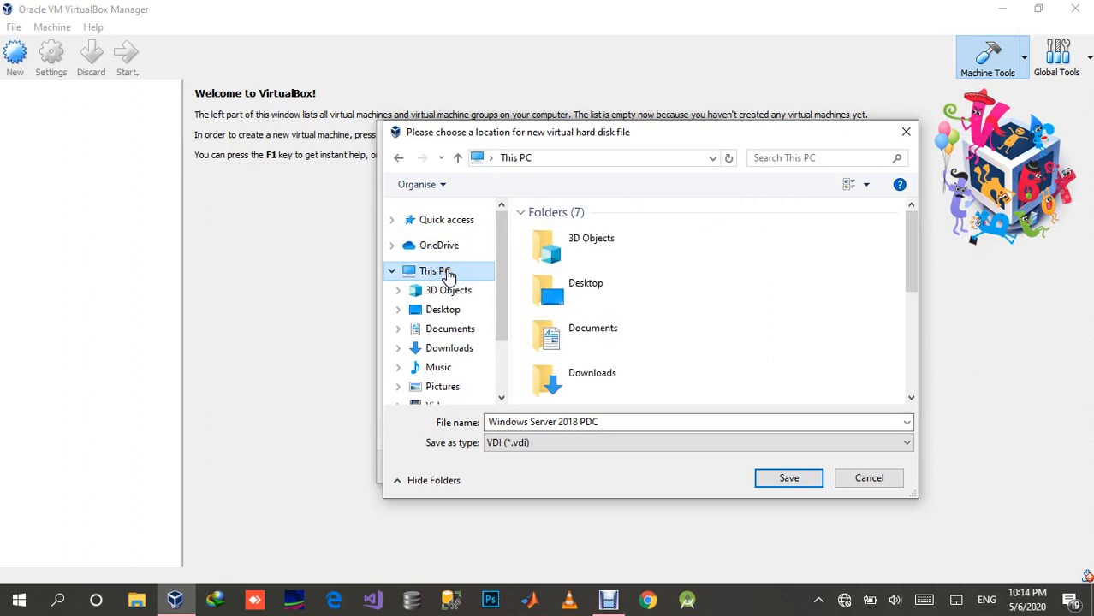
pyautogui.click(773, 332)
pyautogui.scroll(-3, 773, 333)
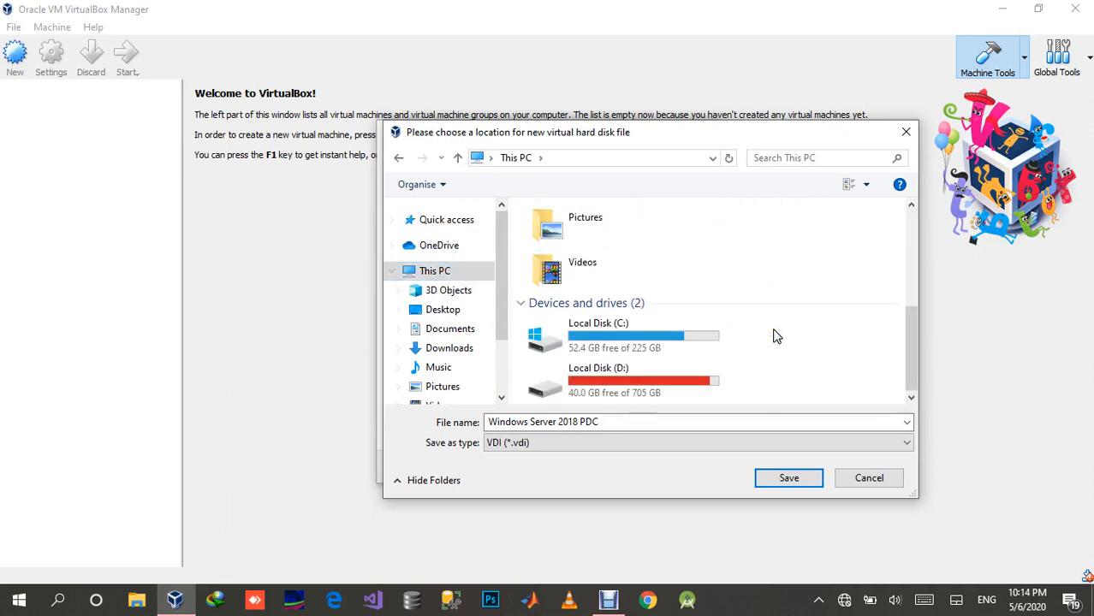
pyautogui.click(768, 333)
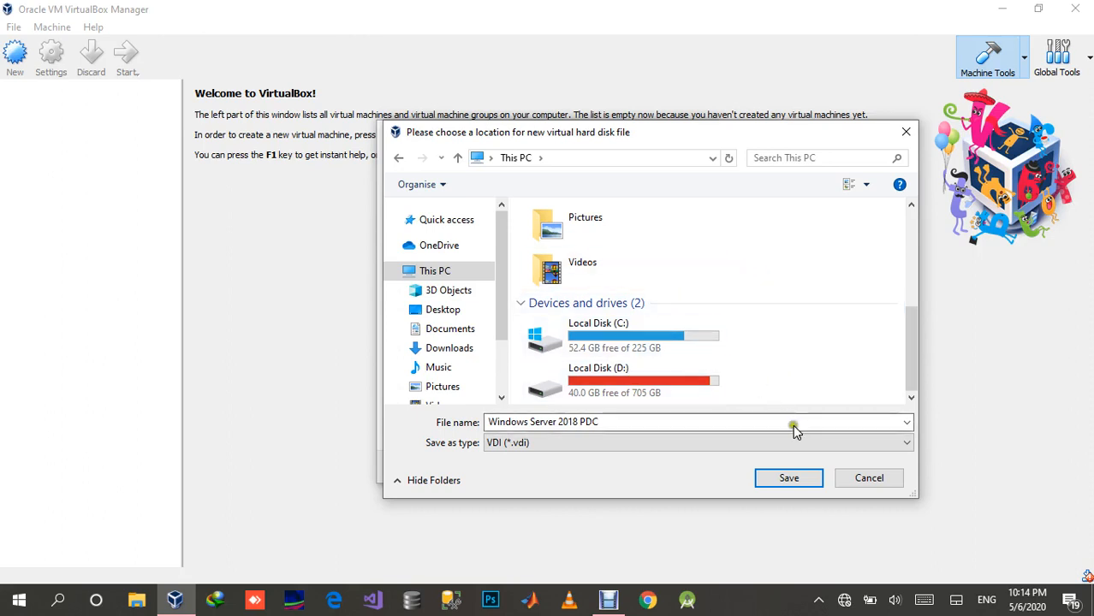
pyautogui.click(852, 482)
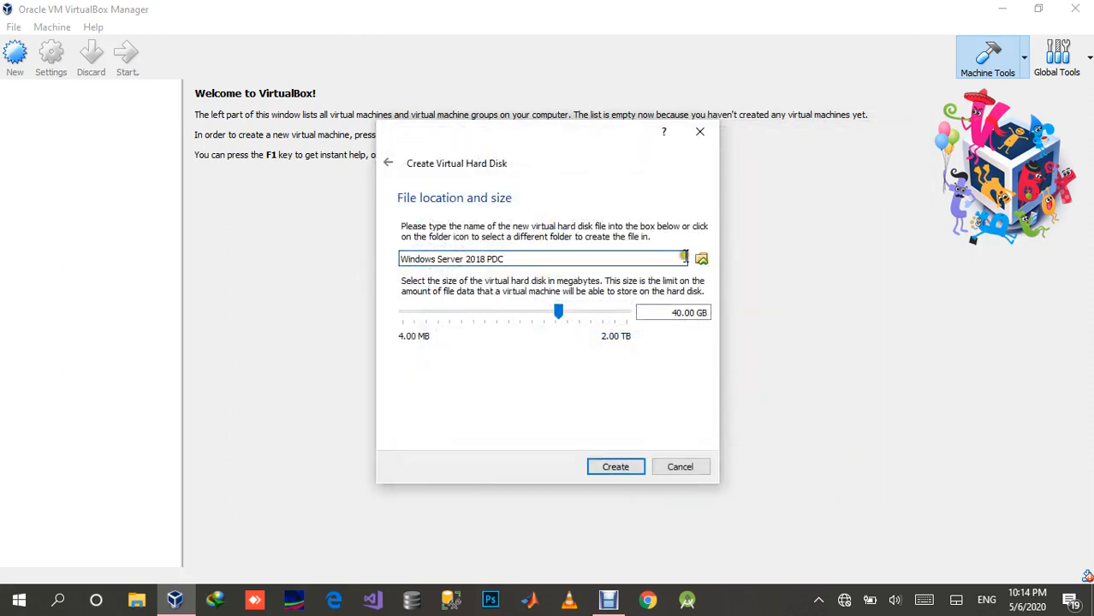
# Step: Reopen the disk file's location chooser and create a folder named "Virtual Machines" on Local Disk (C:)
pyautogui.click(701, 258)
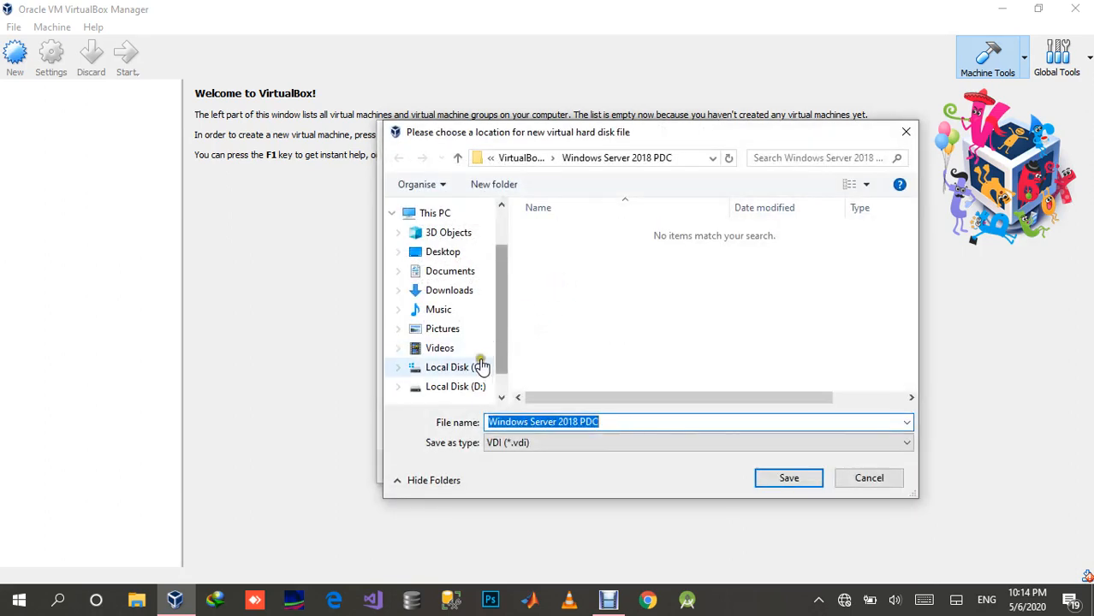
pyautogui.click(458, 369)
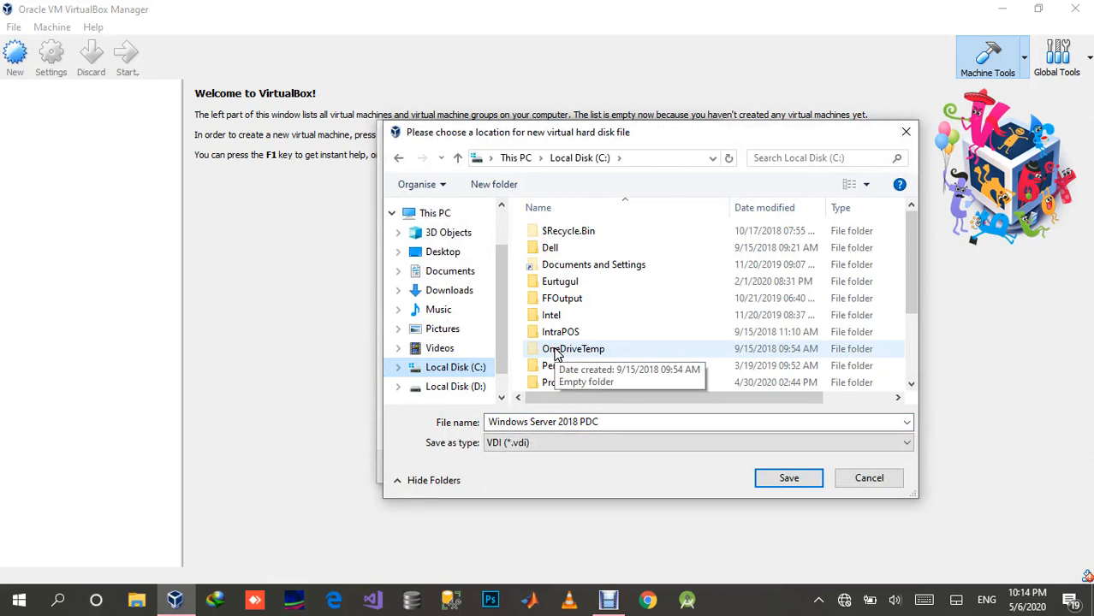
pyautogui.click(496, 186)
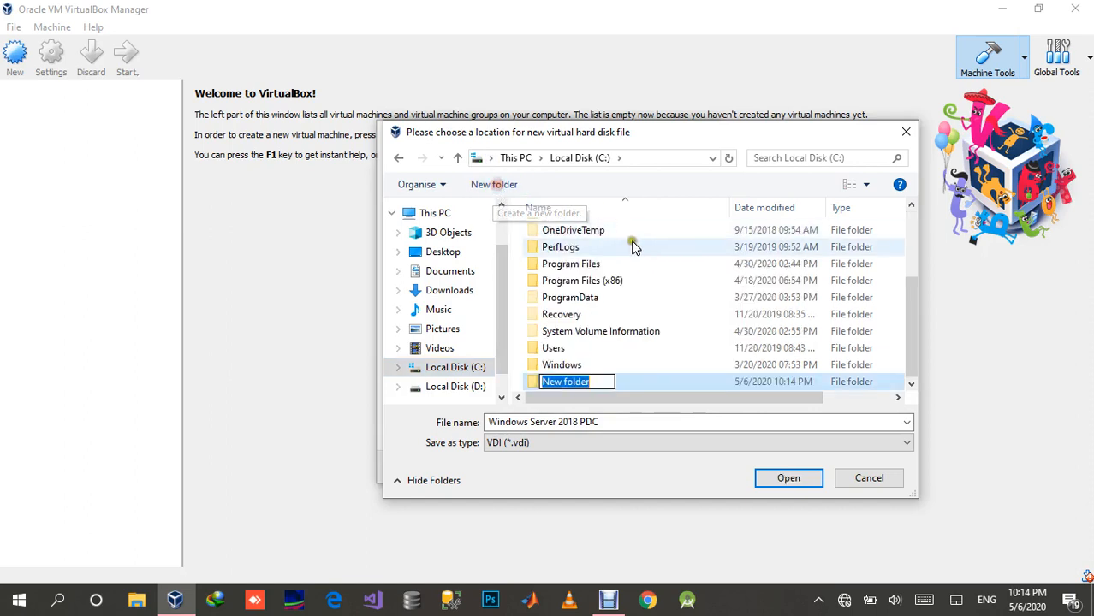
pyautogui.write('V')
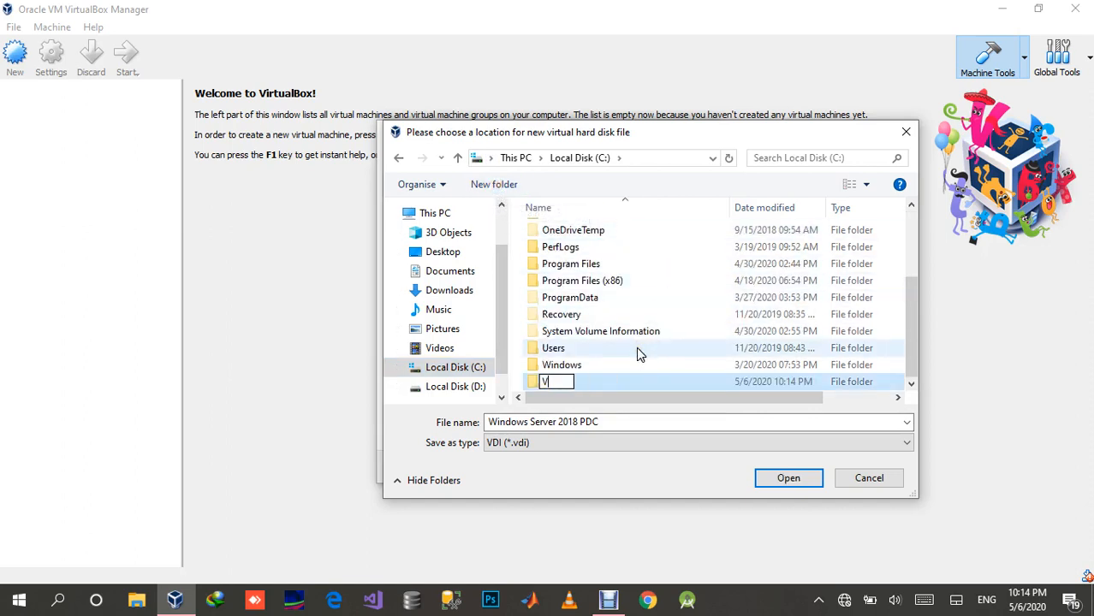
pyautogui.write('irtual Machines')
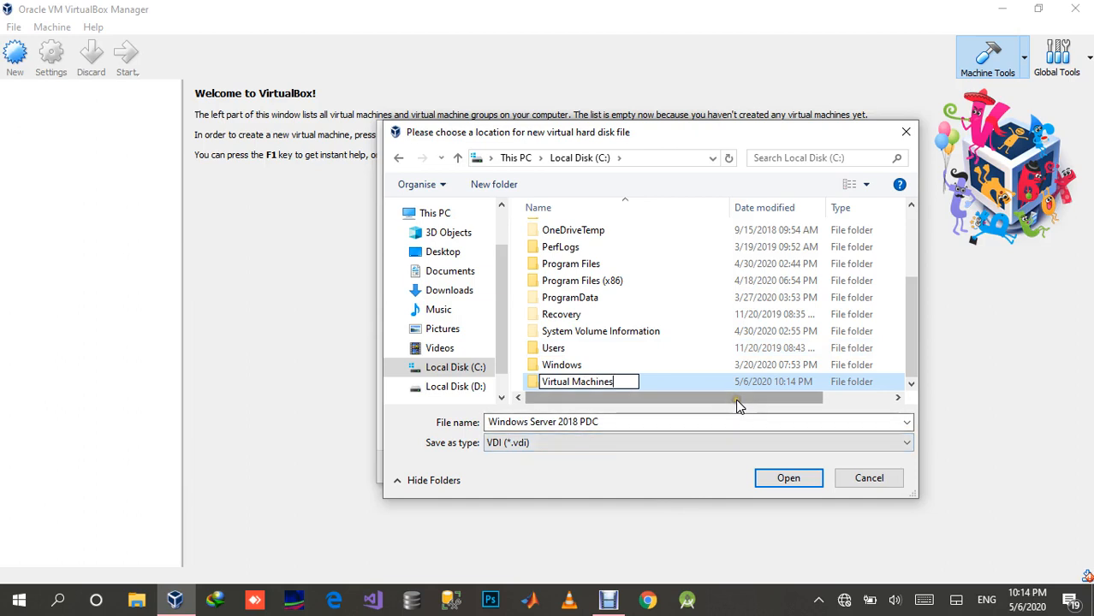
pyautogui.press('Return')
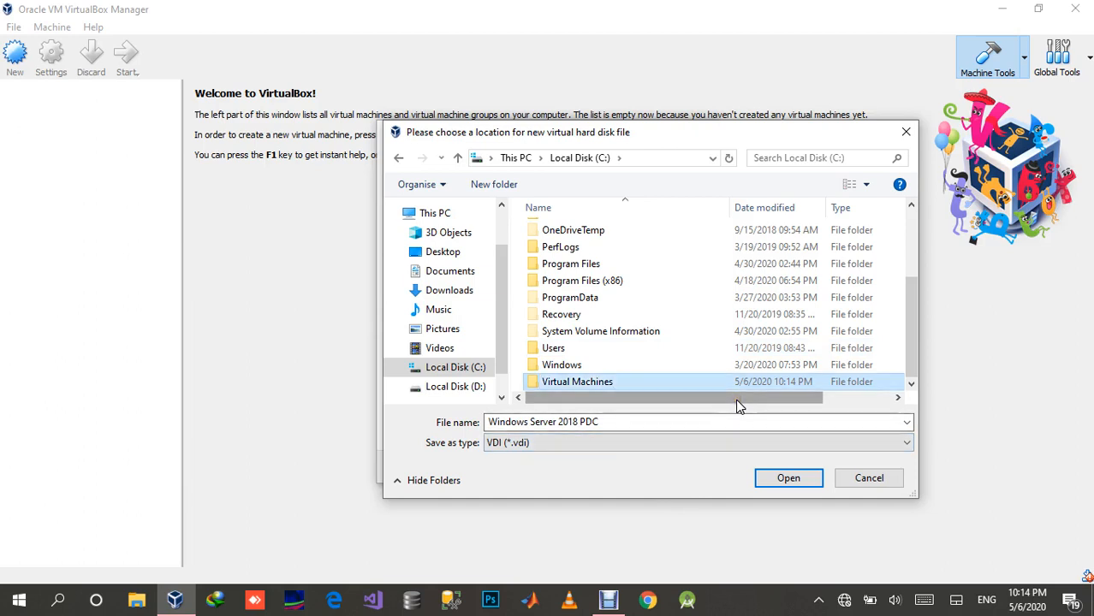
# Step: Save the disk file "Windows Server 2018 PDC" in the Virtual Machines folder and create the disk at 40.00 GB
pyautogui.click(772, 478)
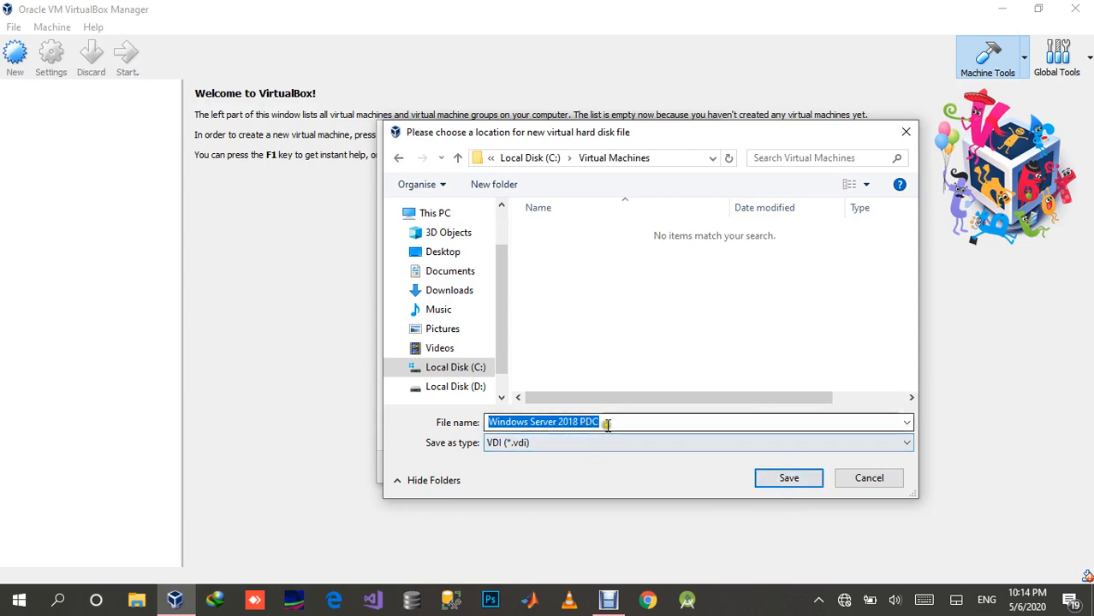
pyautogui.click(798, 479)
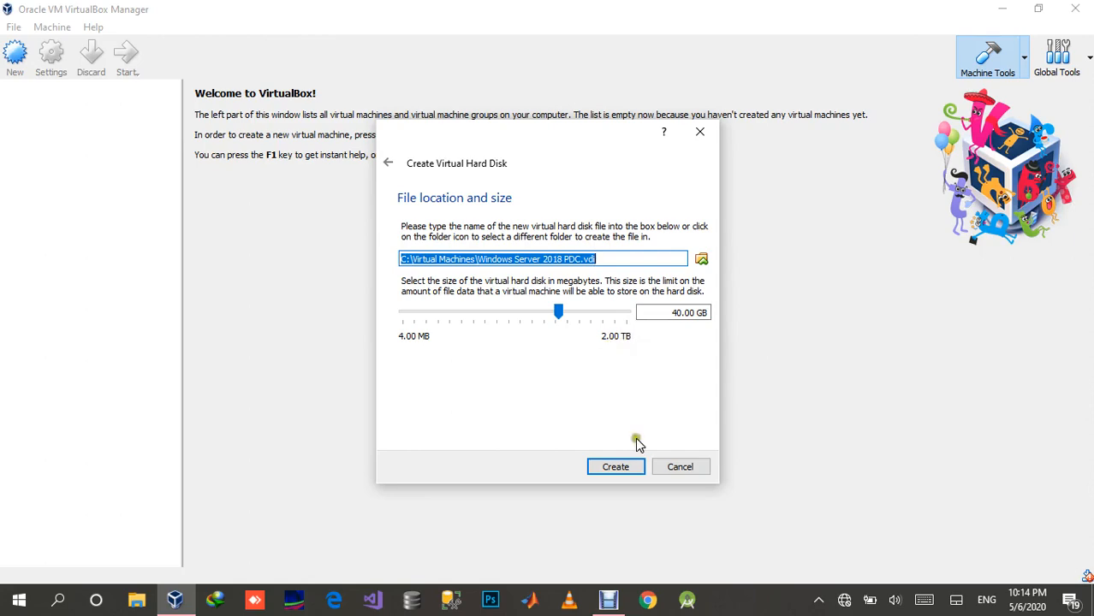
pyautogui.click(626, 469)
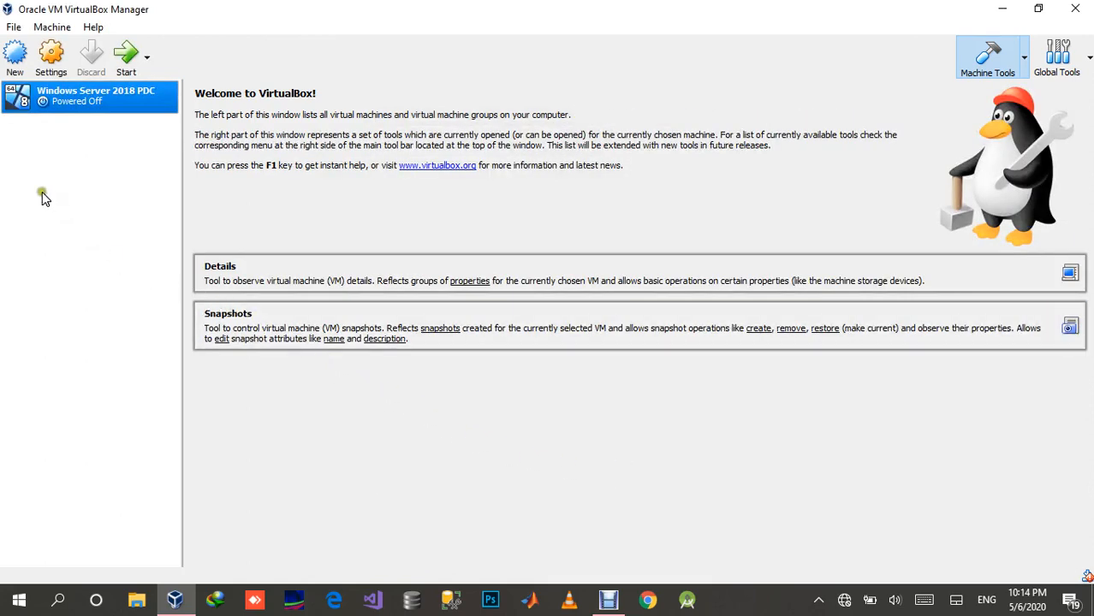
# Step: Open the settings of the Windows Server 2018 PDC machine and review its General options: Advanced, Description and Disk Encryption
pyautogui.click(49, 60)
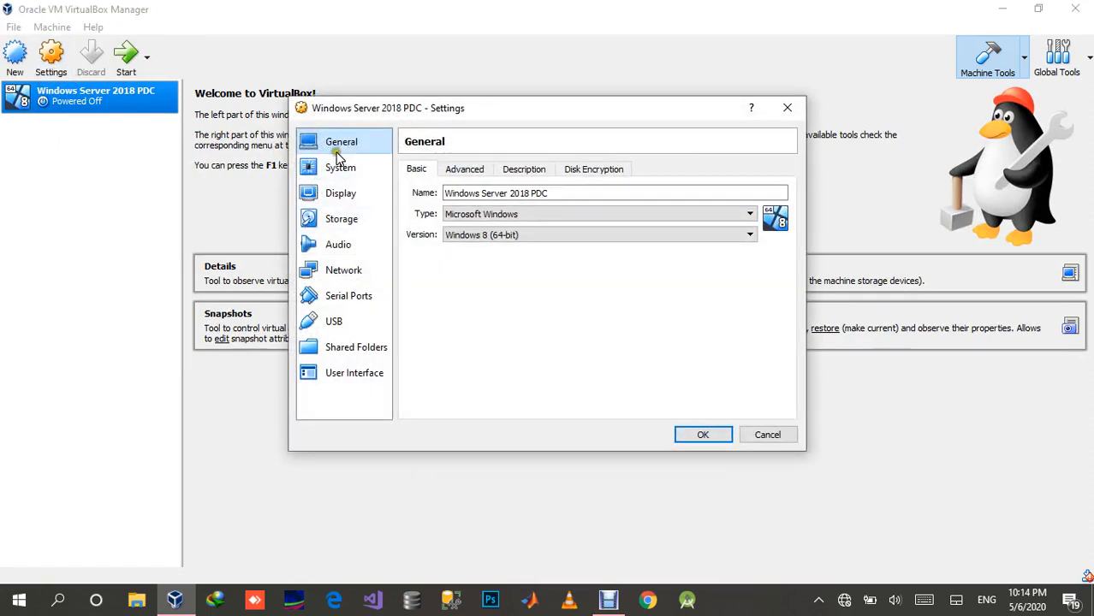
pyautogui.click(453, 171)
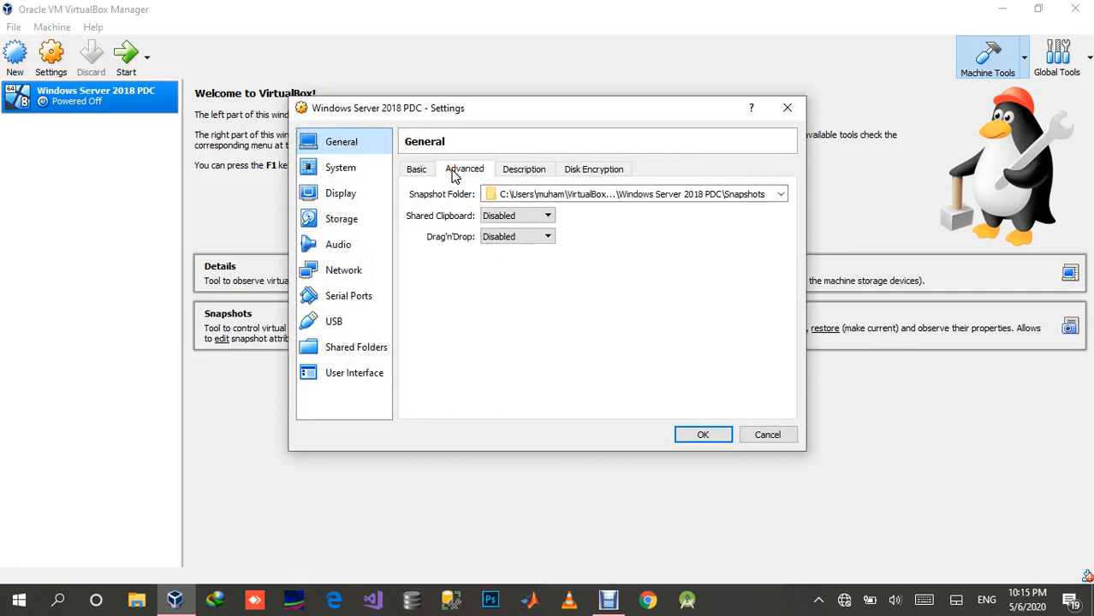
pyautogui.click(516, 176)
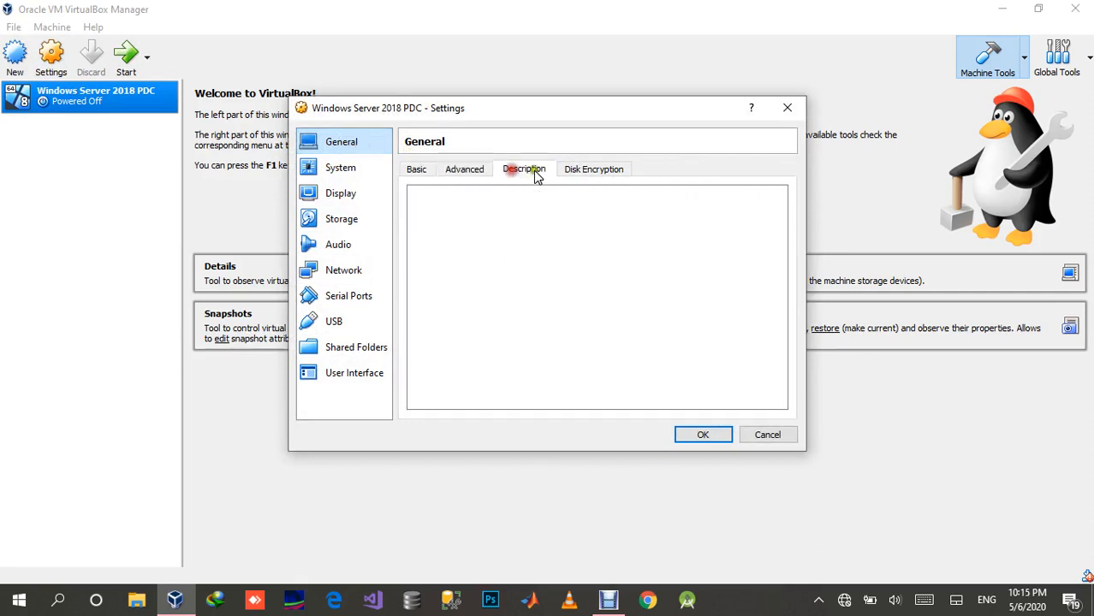
pyautogui.click(582, 172)
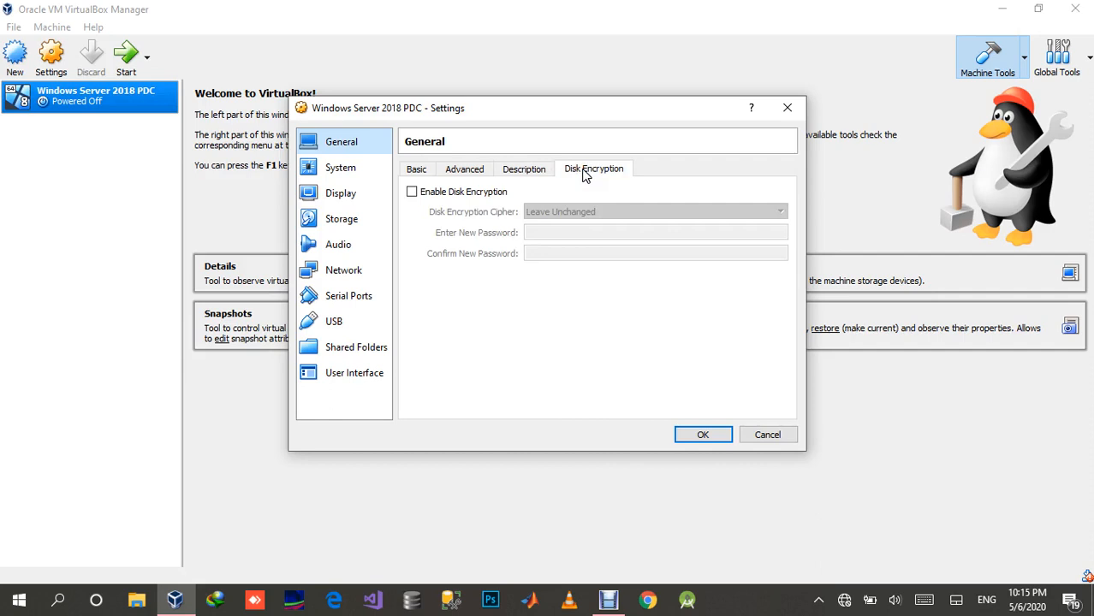
# Step: Set the virtual machine's processor count to 2 in the System settings
pyautogui.click(366, 169)
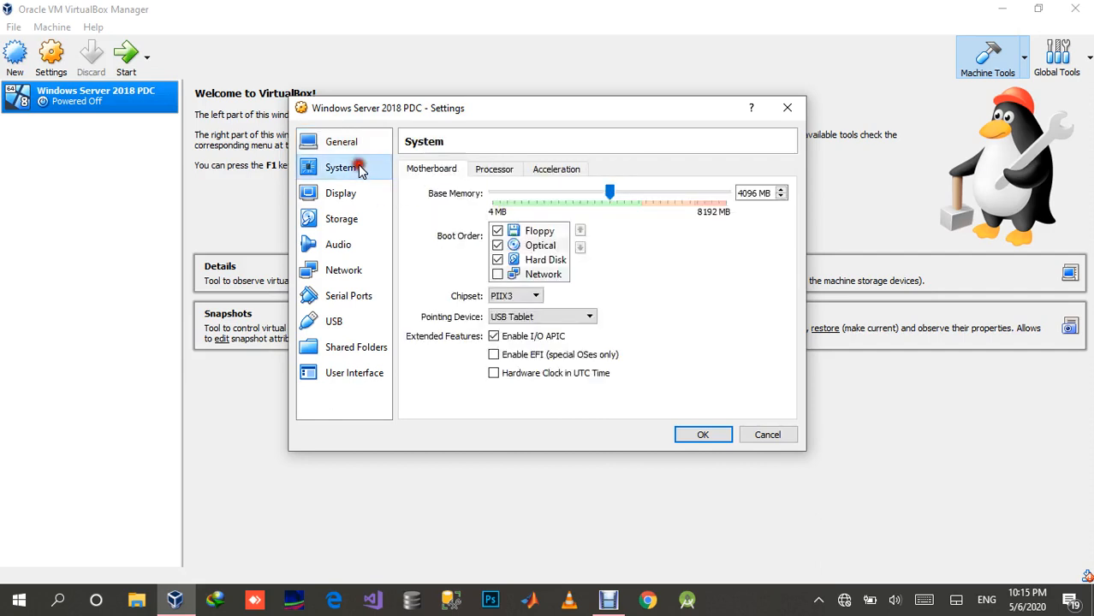
pyautogui.click(491, 172)
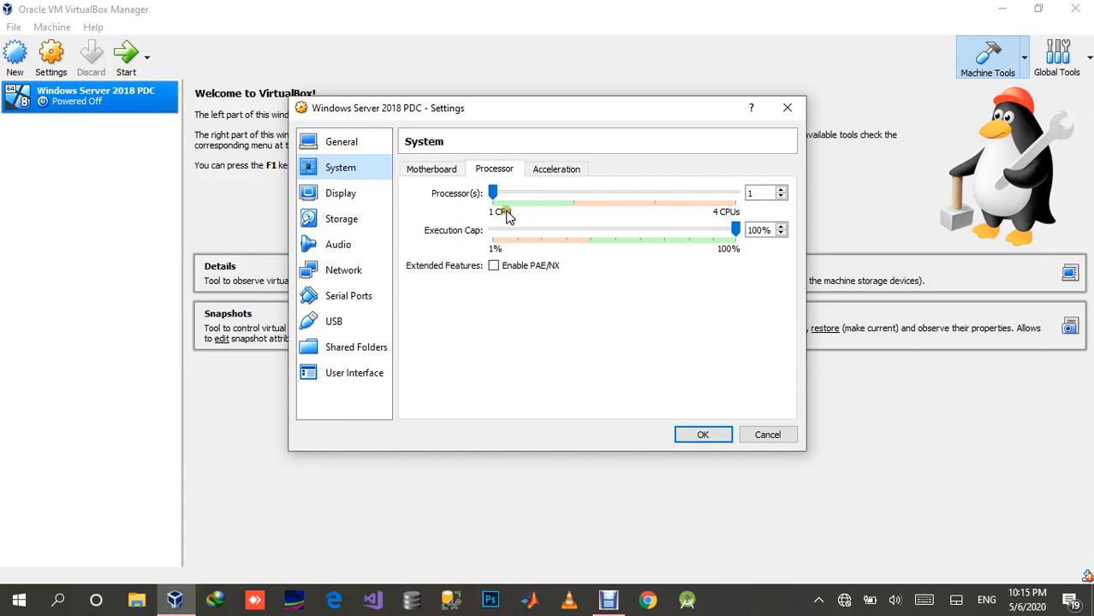
pyautogui.click(570, 194)
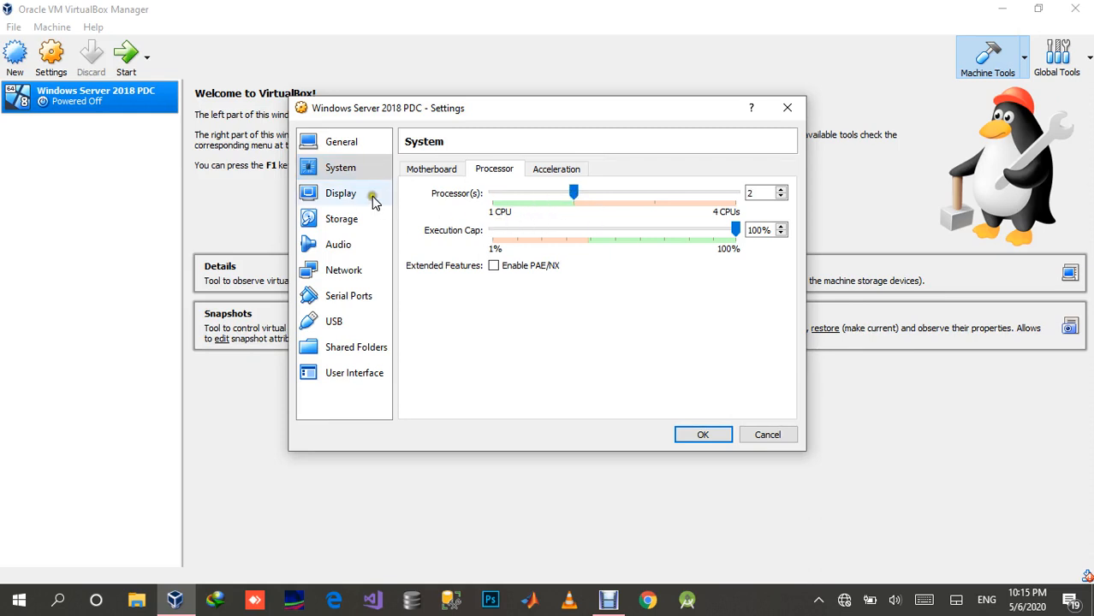
# Step: Review the virtual machine's Display, Storage and Audio settings
pyautogui.click(339, 204)
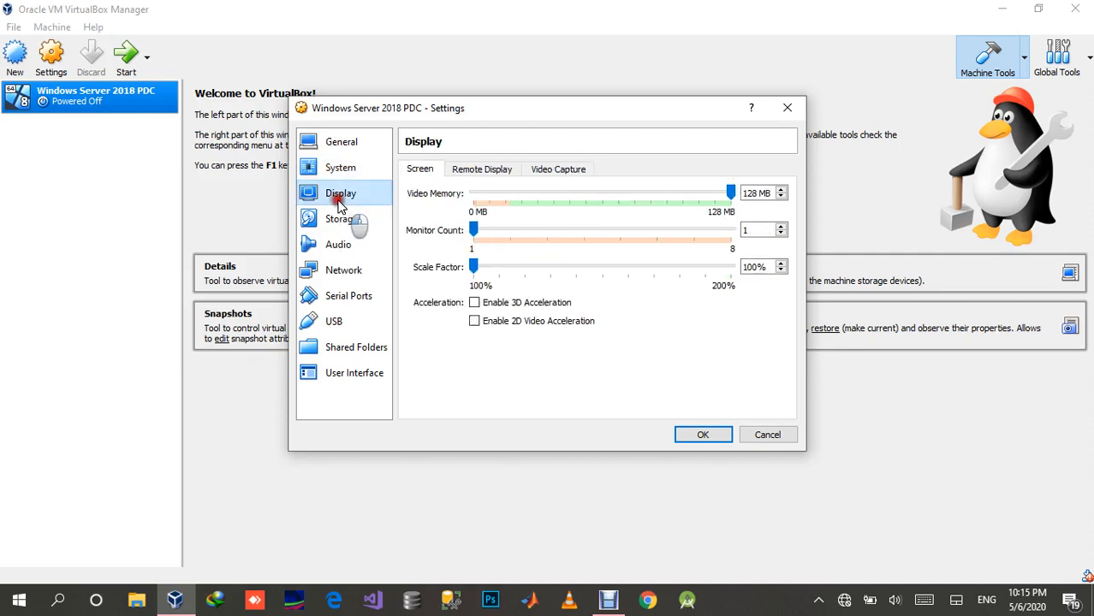
pyautogui.click(348, 224)
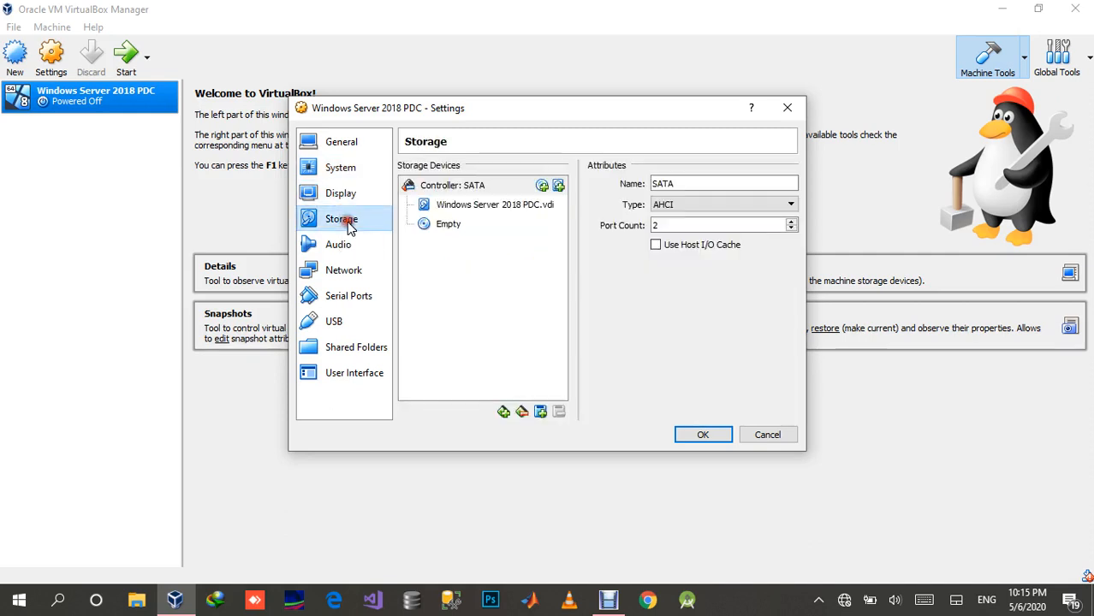
pyautogui.click(347, 248)
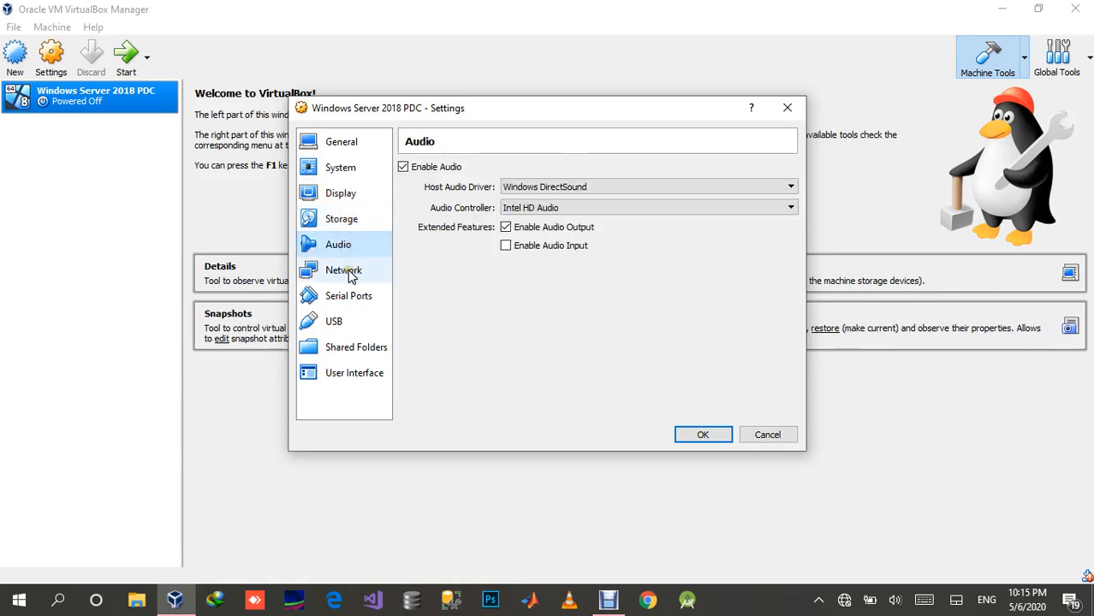
# Step: Attach network Adapter 1 to a Bridged Adapter using the Realtek PCIe FE Family Controller
pyautogui.click(349, 274)
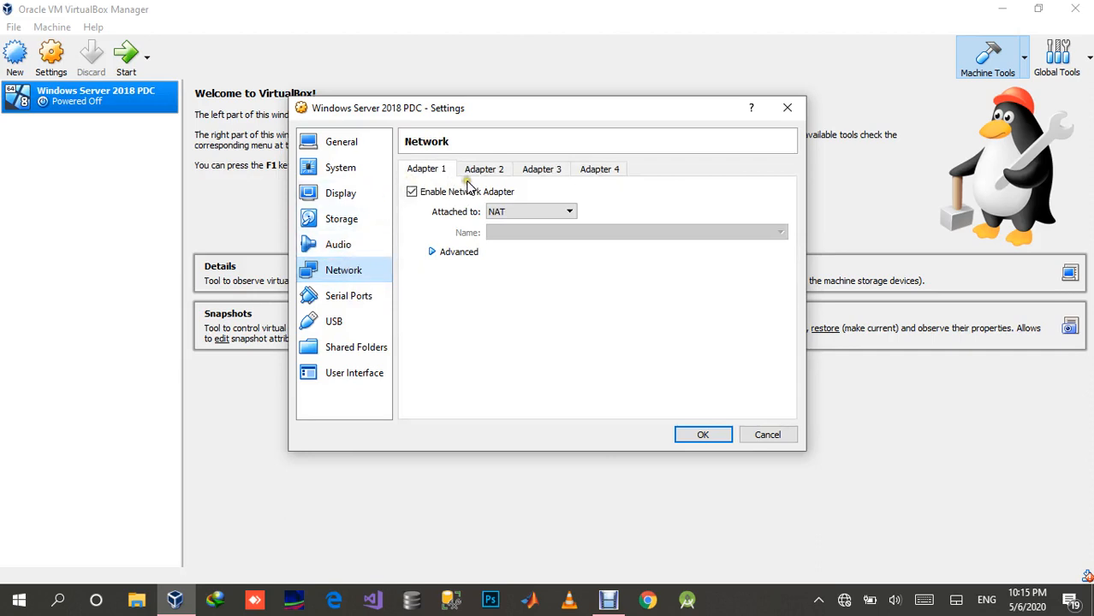
pyautogui.click(503, 213)
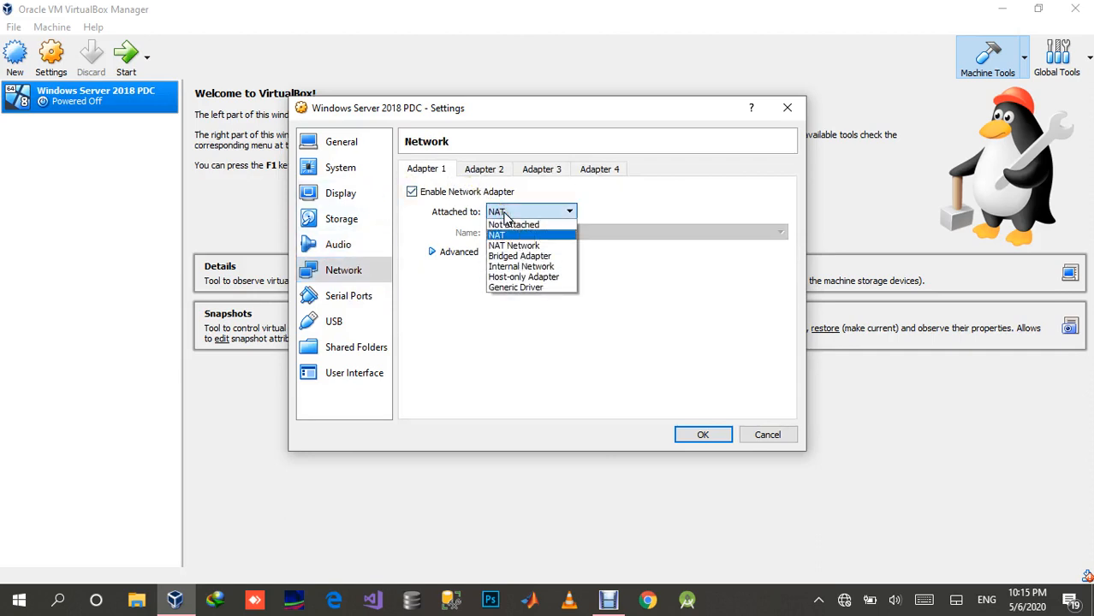
pyautogui.click(514, 255)
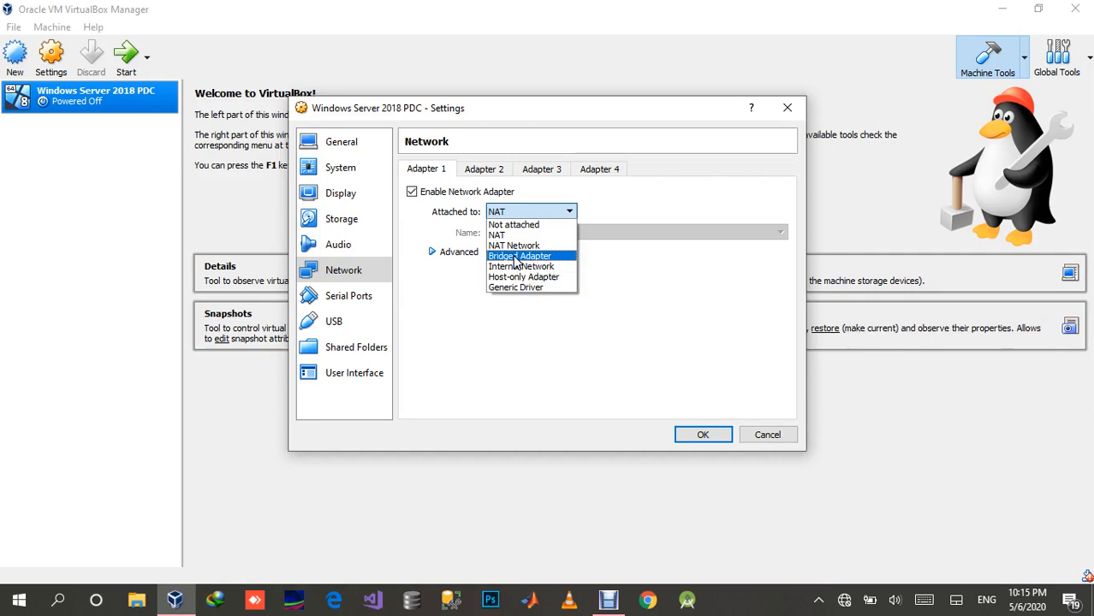
pyautogui.click(517, 256)
pyautogui.click(564, 236)
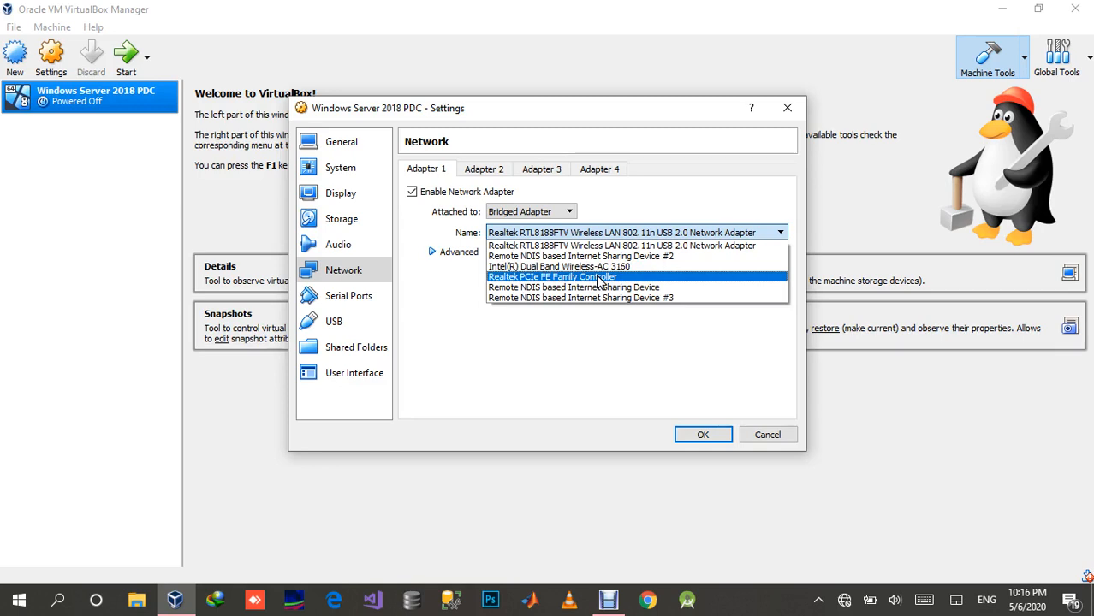
pyautogui.click(602, 278)
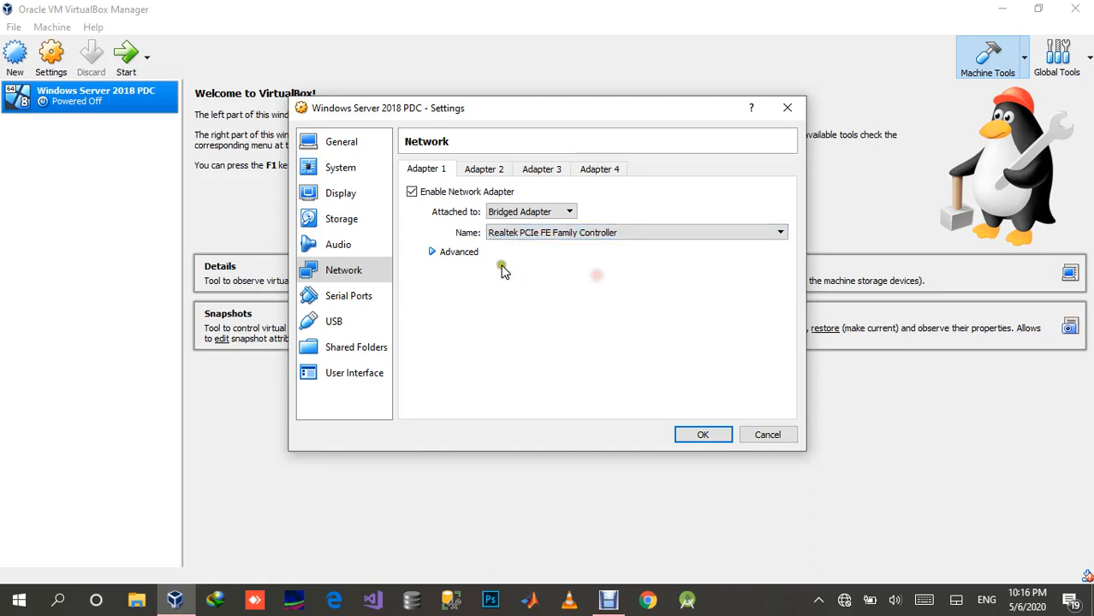
# Step: Set the promiscuous mode of network Adapter 1 to Allow All in its advanced options
pyautogui.click(428, 253)
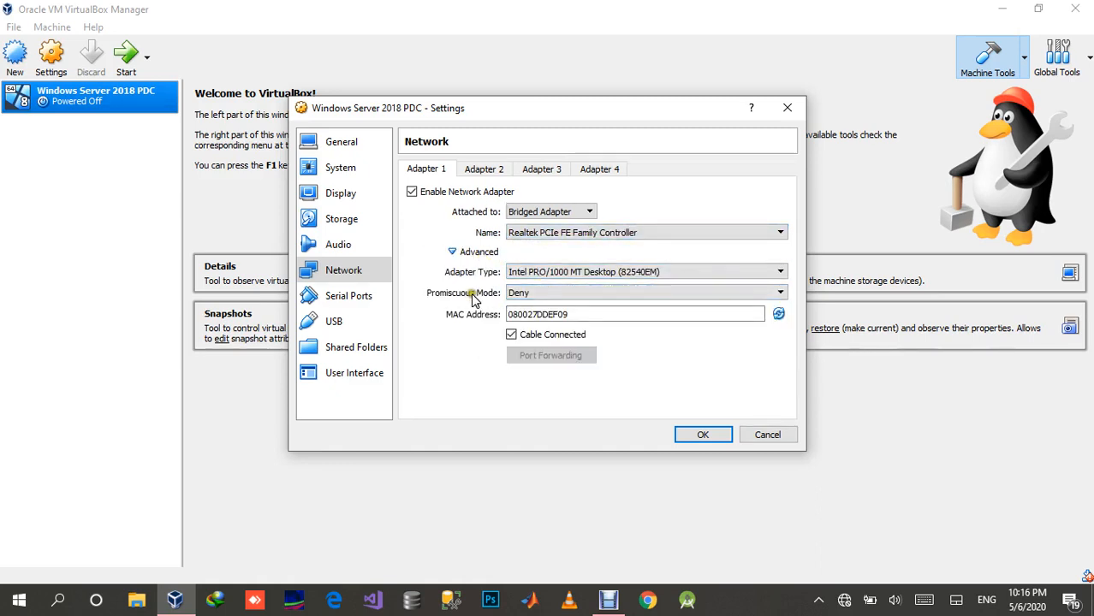
pyautogui.click(525, 293)
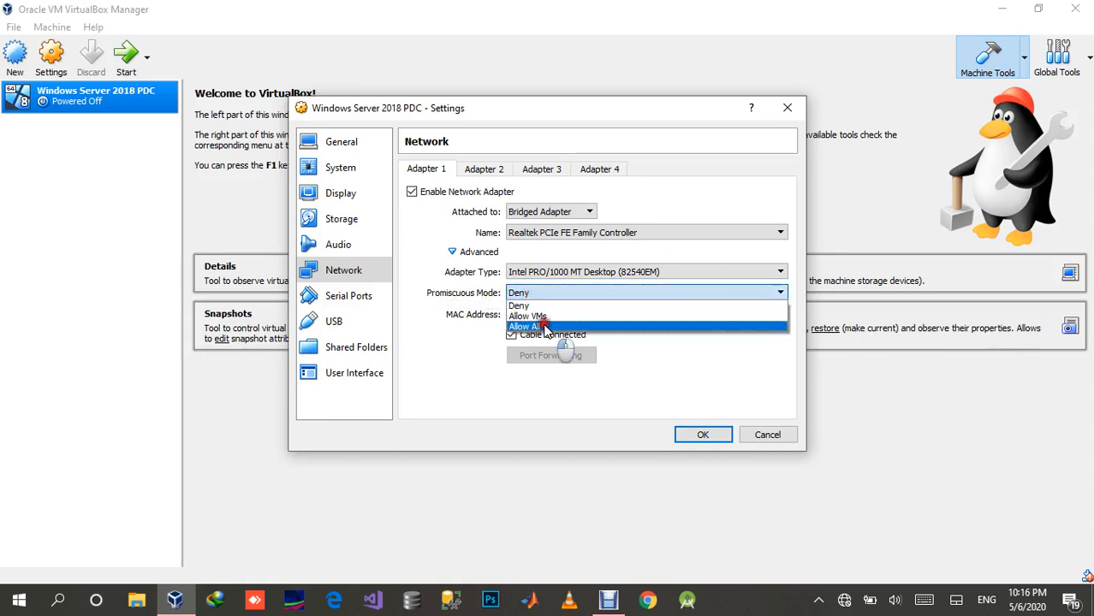
pyautogui.click(544, 327)
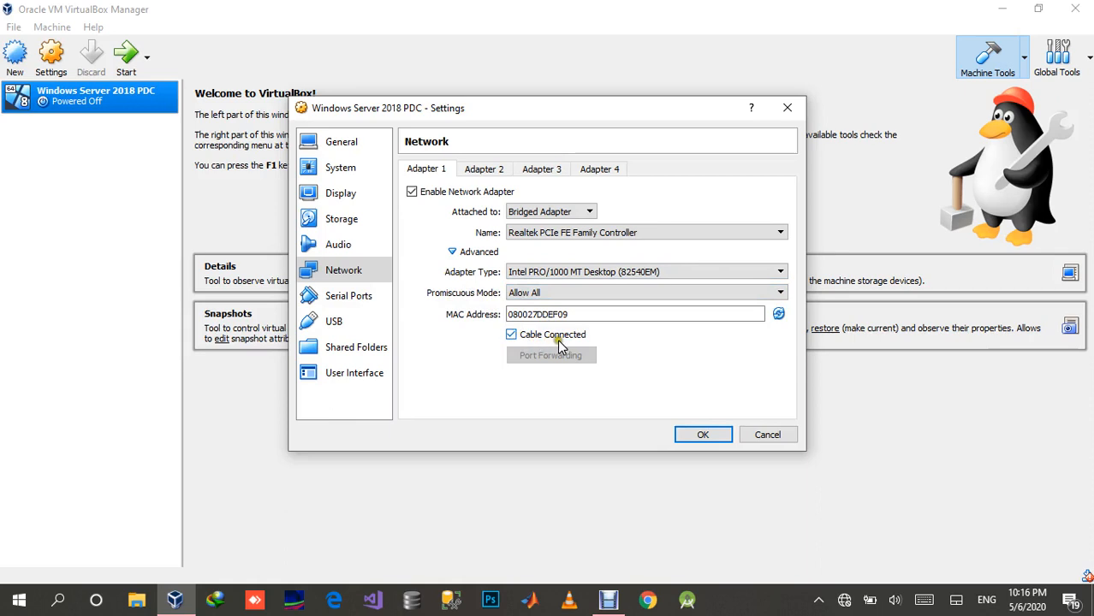
# Step: Review the virtual machine's Serial Ports and USB settings
pyautogui.click(354, 298)
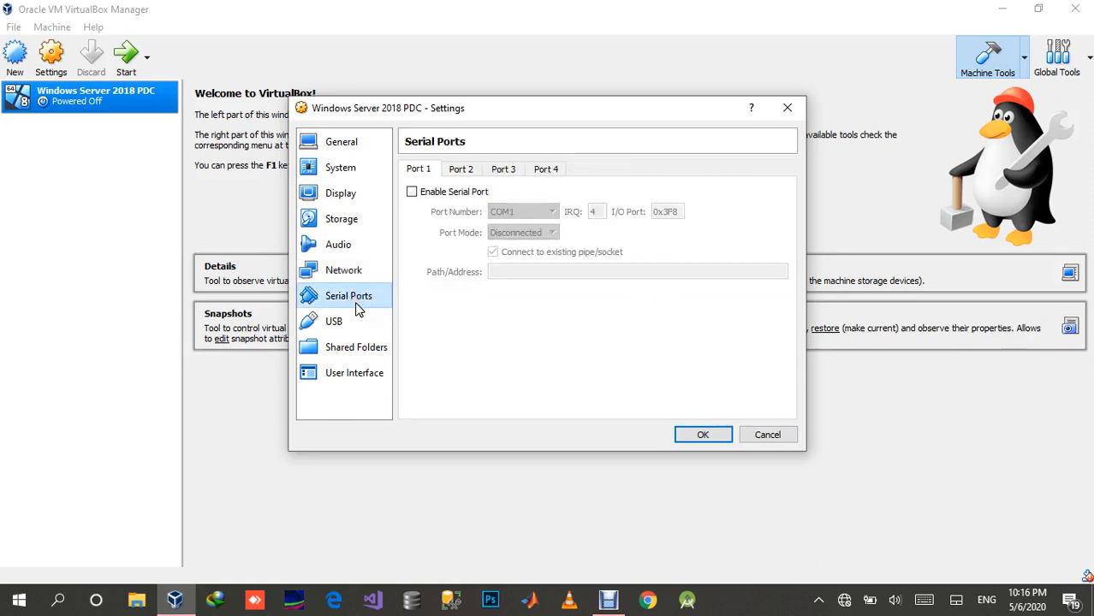
pyautogui.click(356, 304)
pyautogui.click(352, 323)
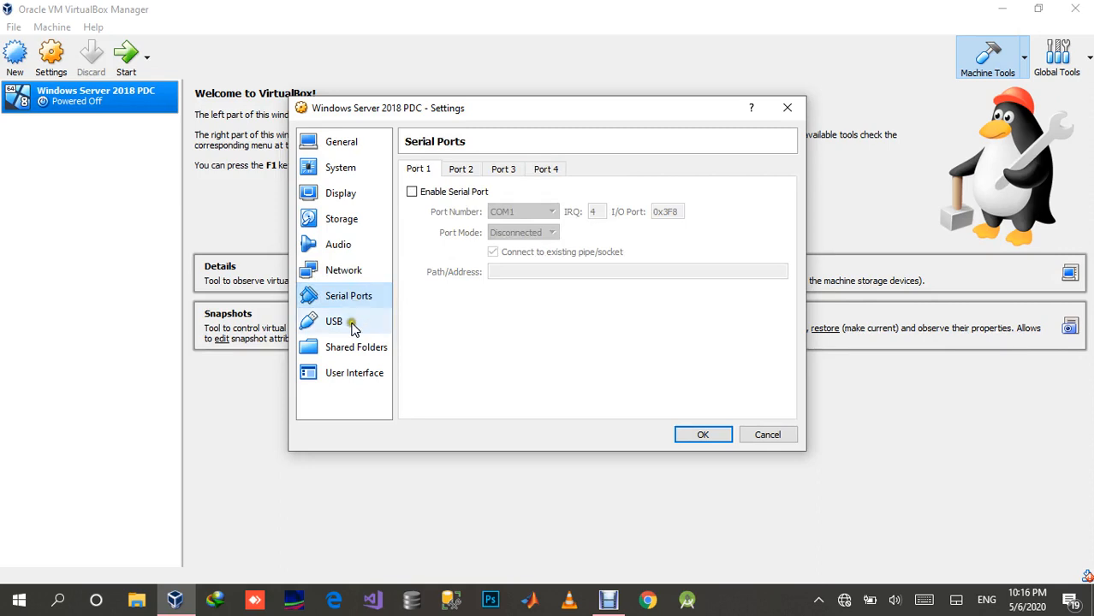
pyautogui.click(354, 328)
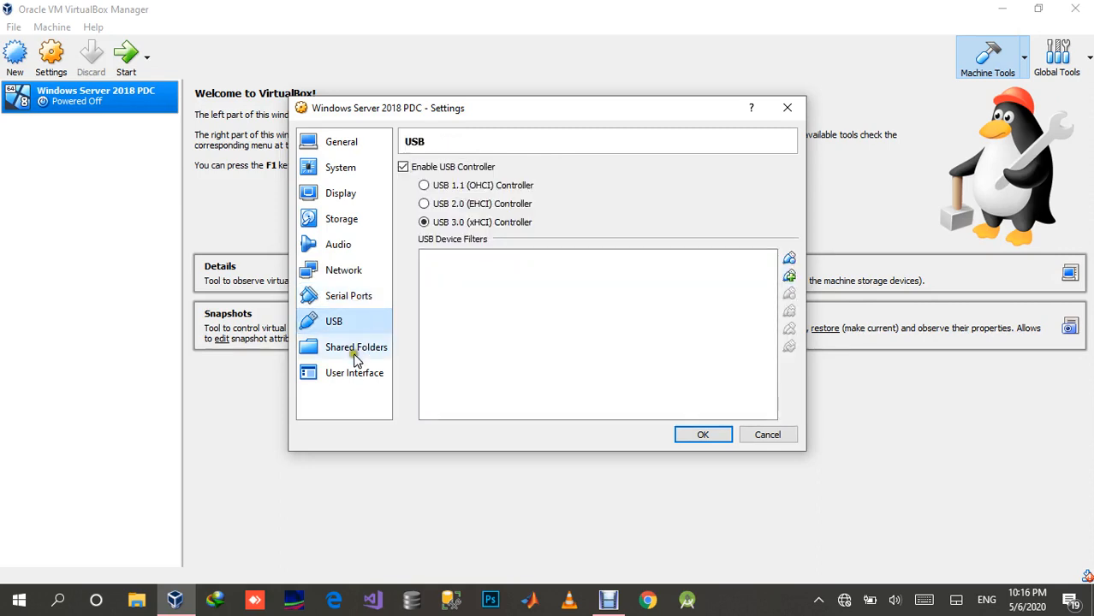
# Step: Add the Setups folder on Local Disk (D:) as a shared folder of the machine, with Auto-mount enabled
pyautogui.click(359, 350)
pyautogui.click(399, 352)
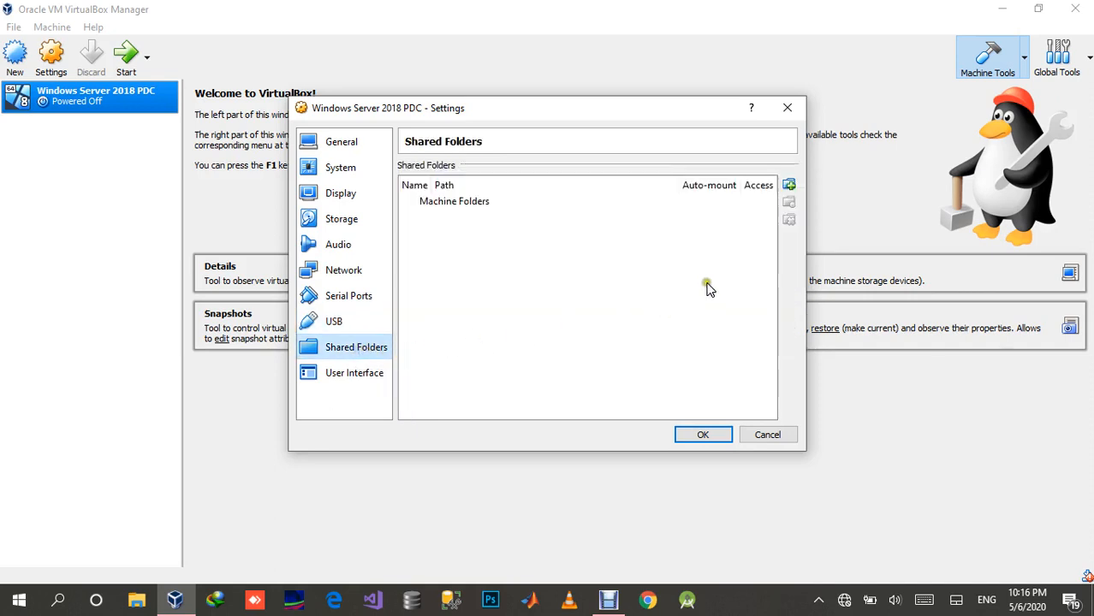
pyautogui.click(789, 185)
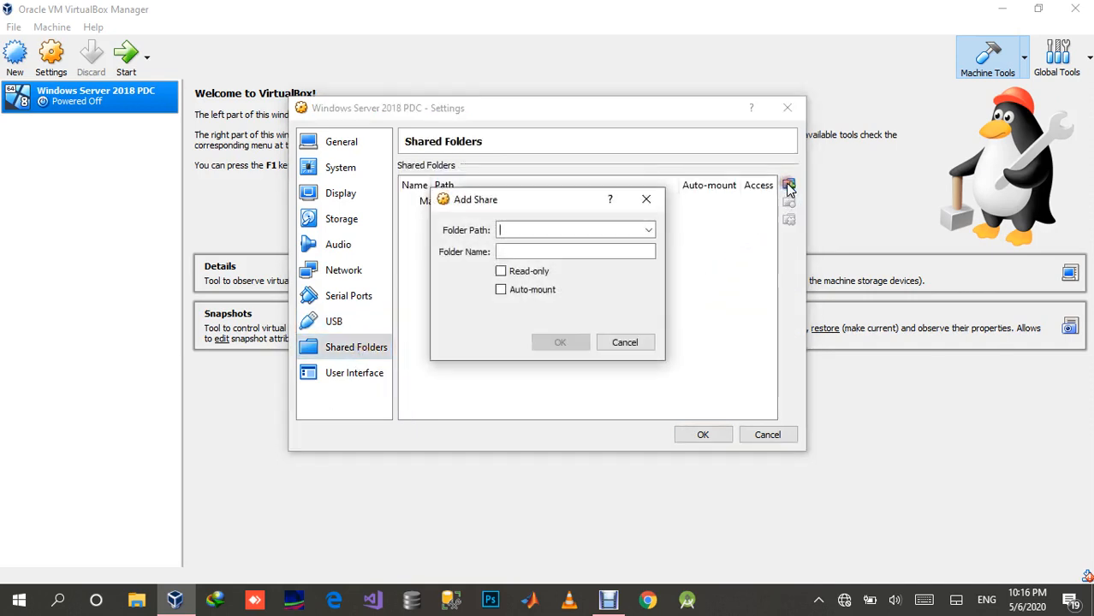
pyautogui.click(650, 231)
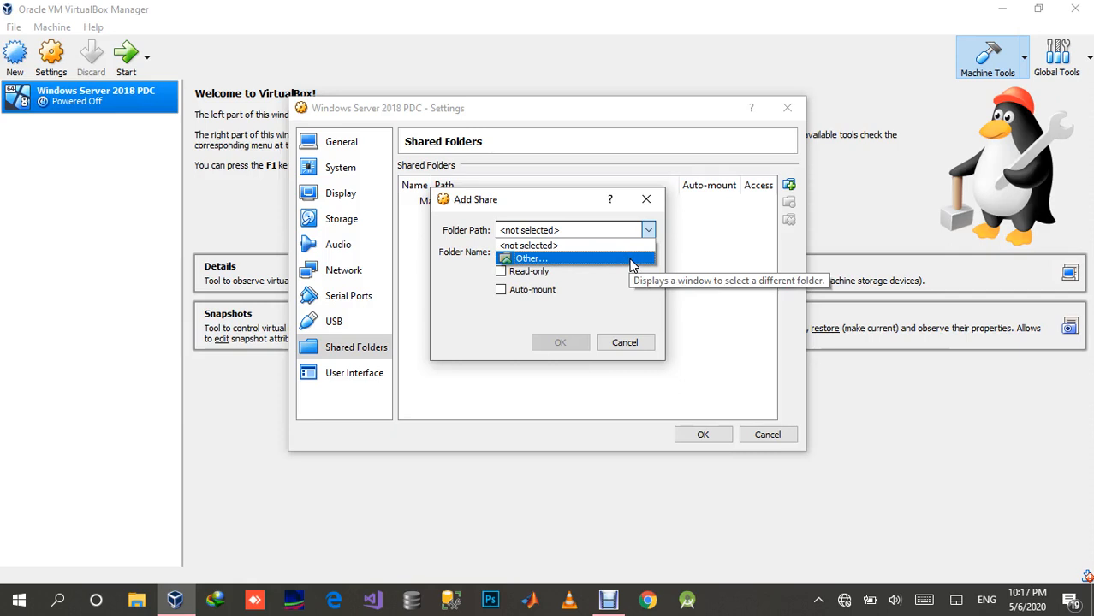
pyautogui.click(630, 261)
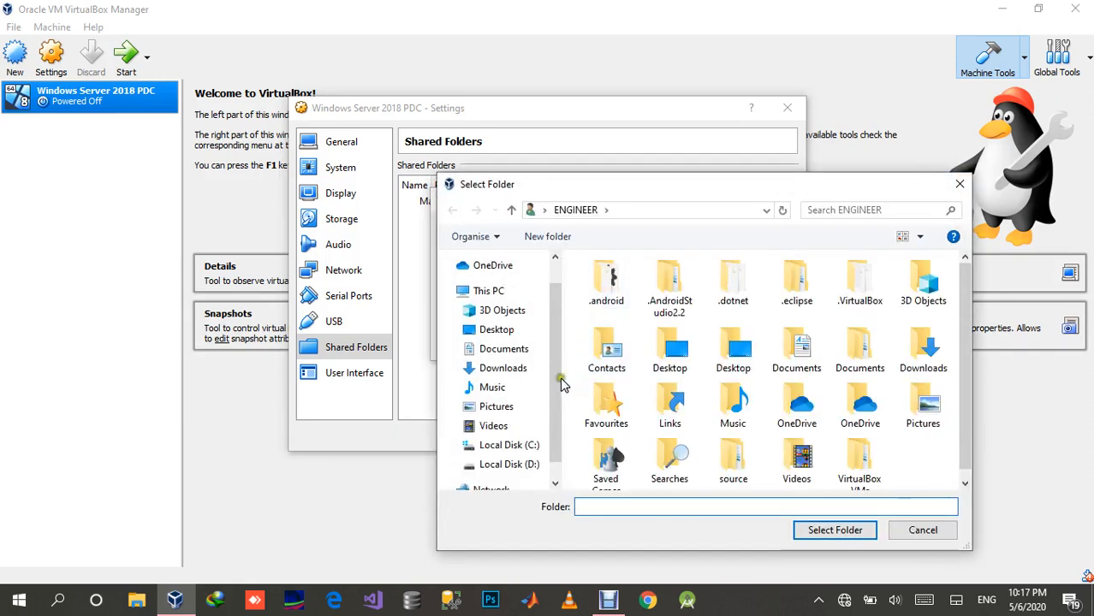
pyautogui.click(528, 467)
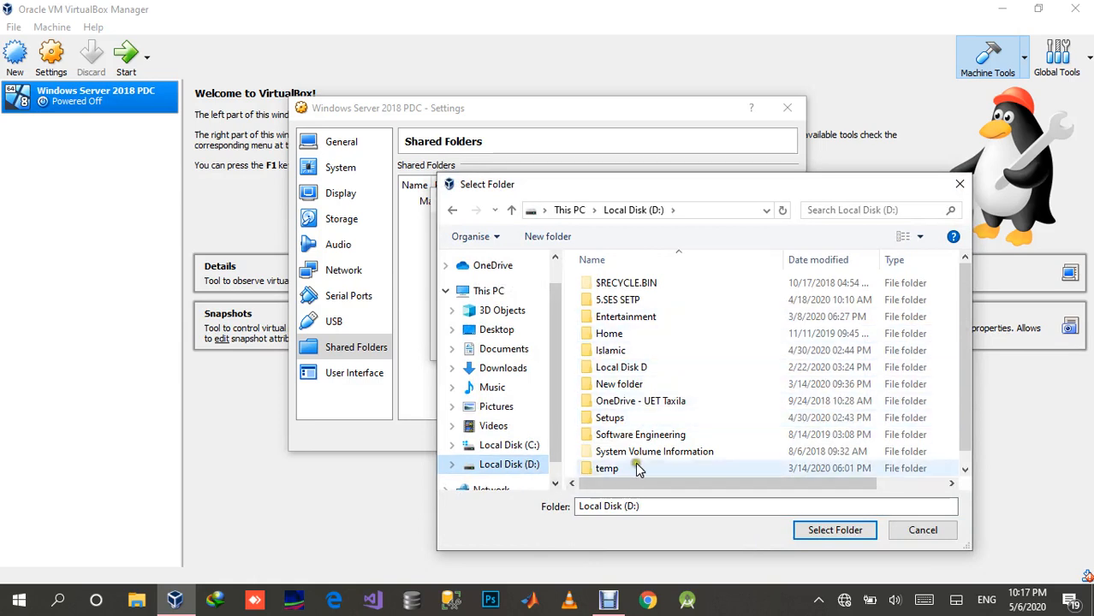
pyautogui.scroll(-1, 684, 364)
pyautogui.scroll(1, 683, 367)
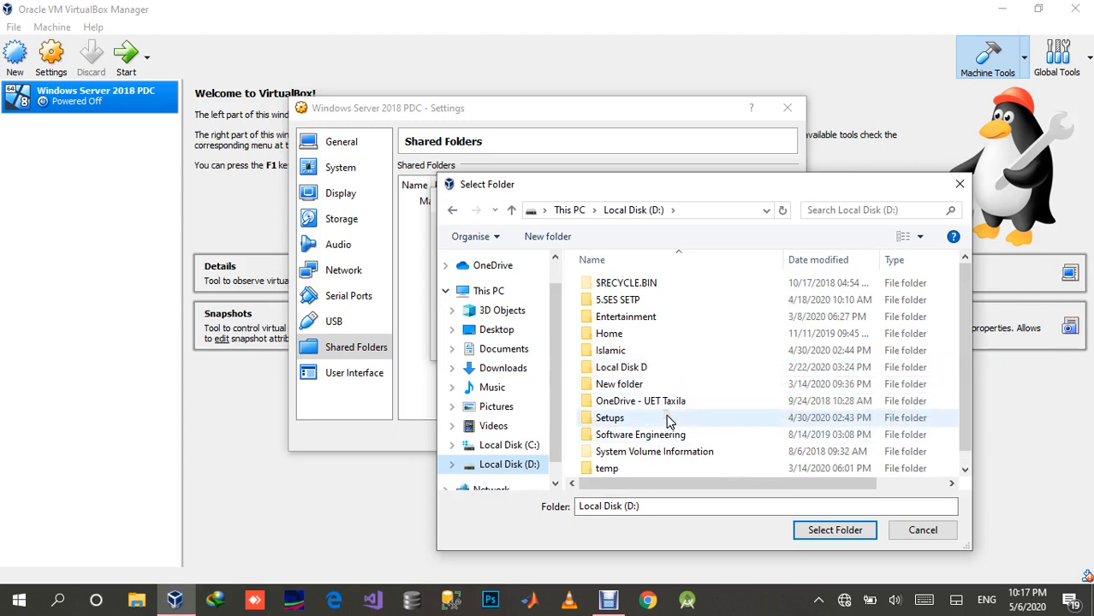
pyautogui.doubleClick(609, 418)
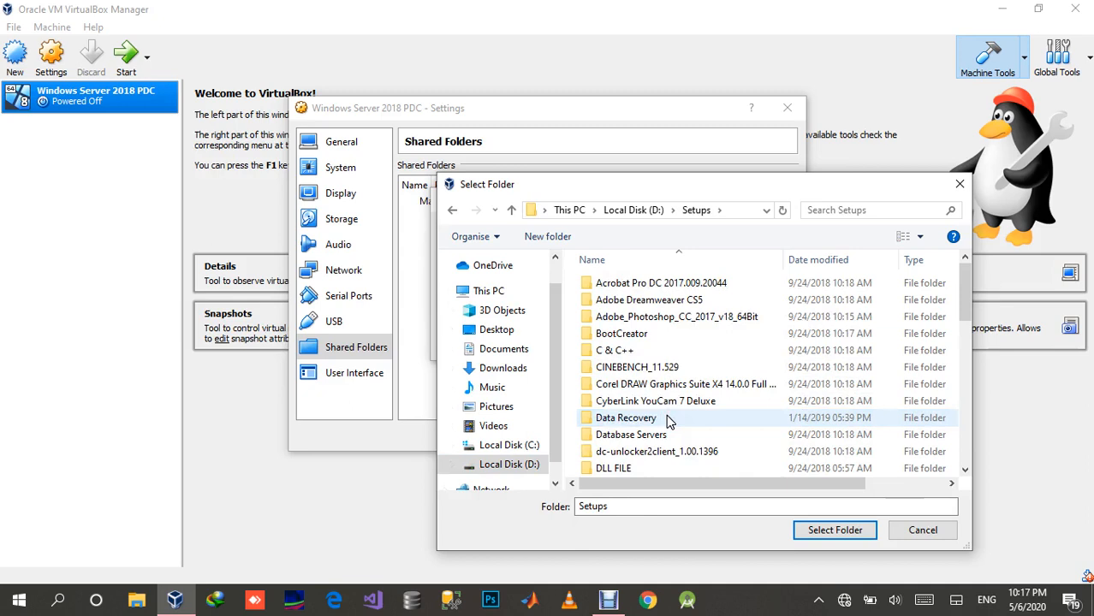
pyautogui.click(452, 211)
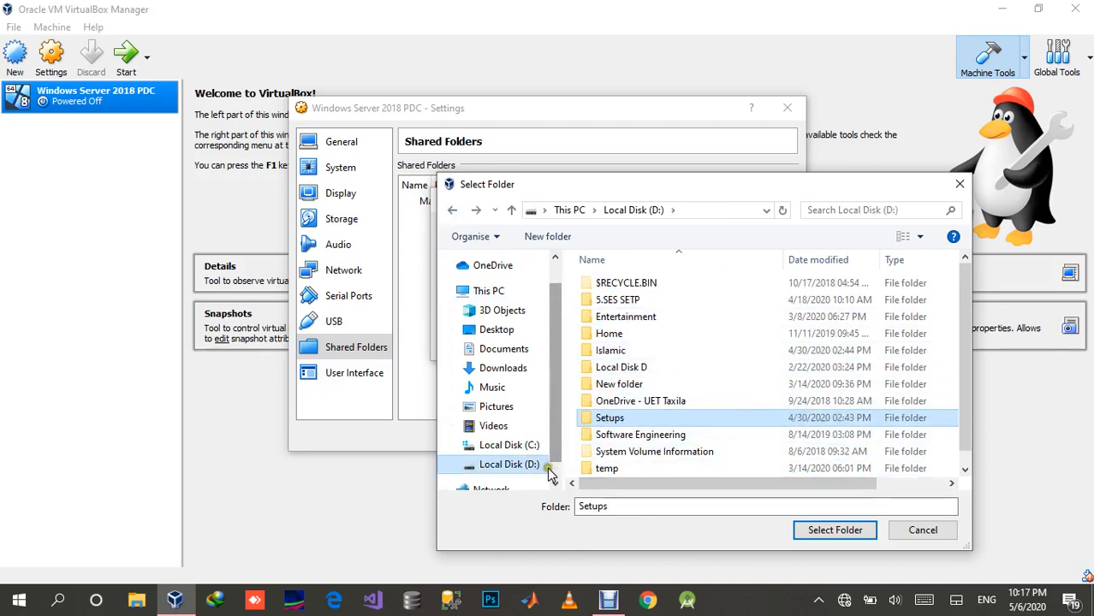
pyautogui.click(494, 469)
pyautogui.click(835, 531)
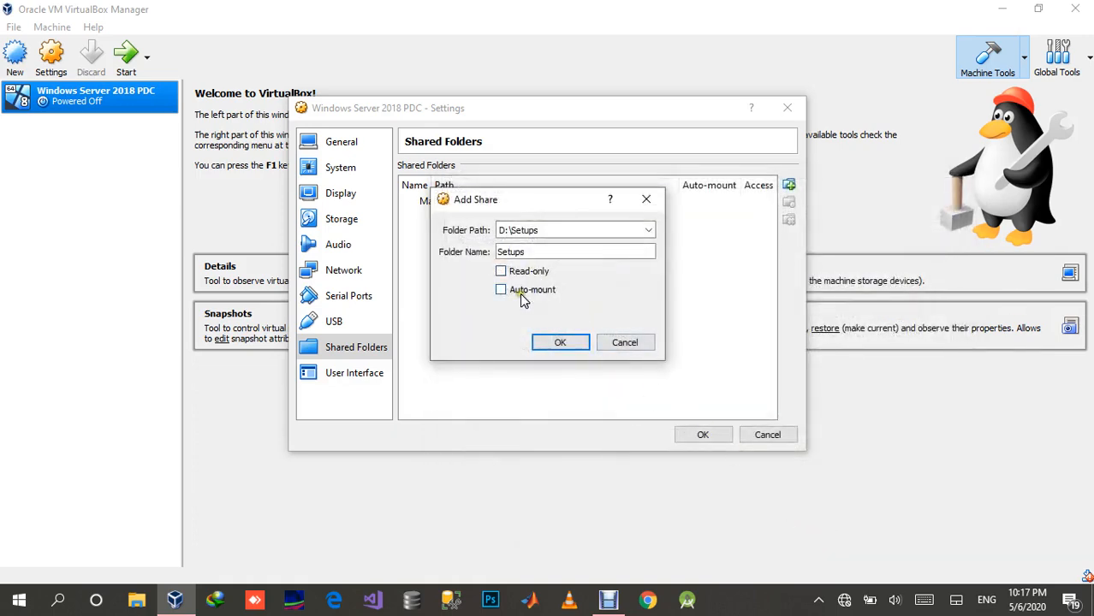
pyautogui.click(523, 293)
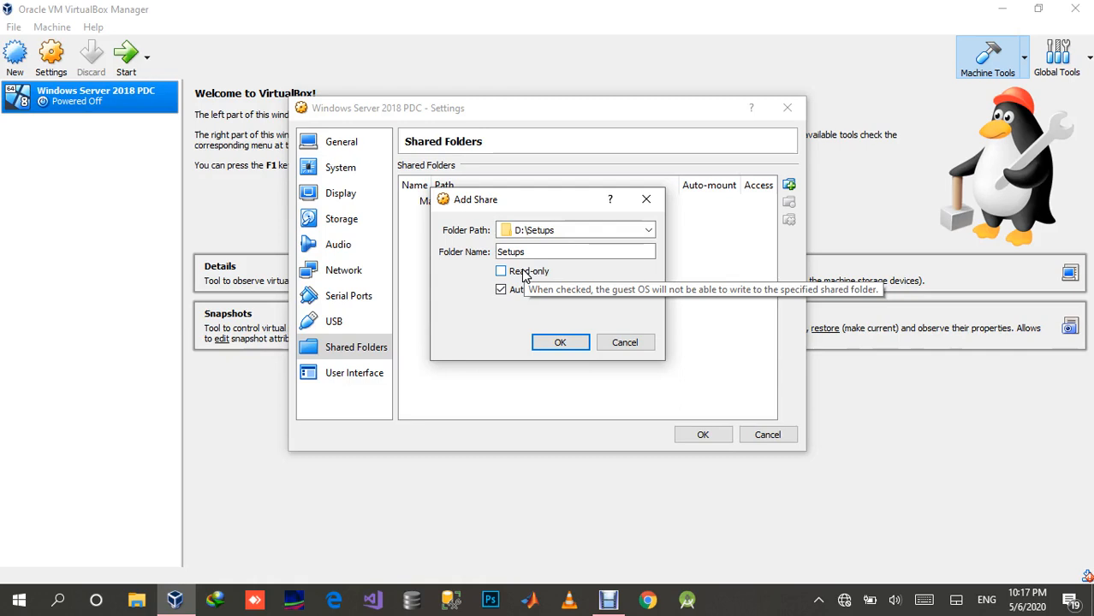
pyautogui.click(554, 342)
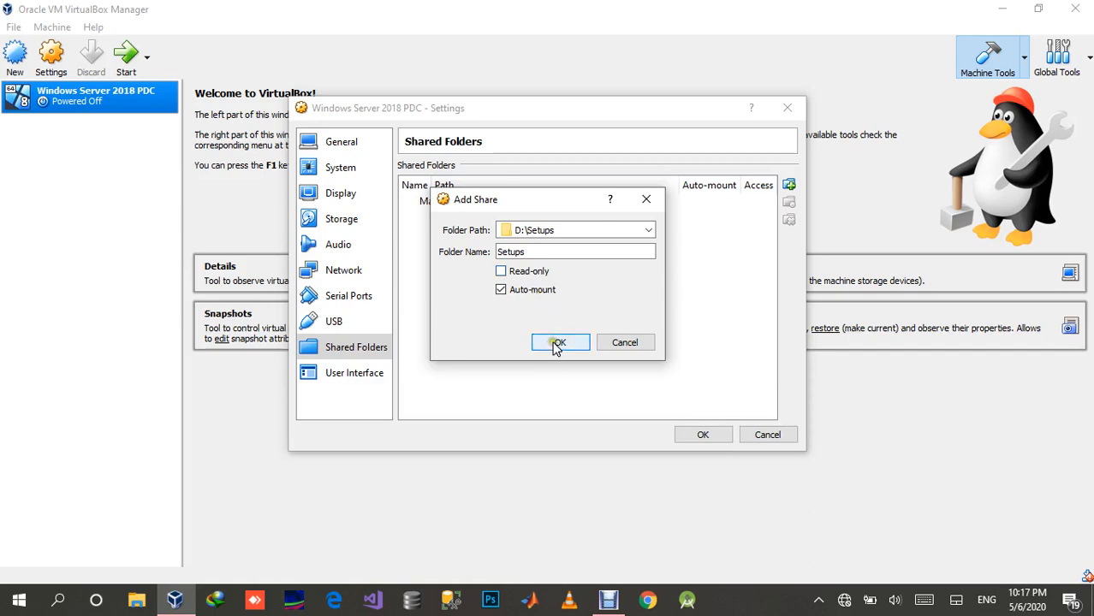
# Step: Examine the User Interface settings and the entries offered under Input
pyautogui.click(361, 375)
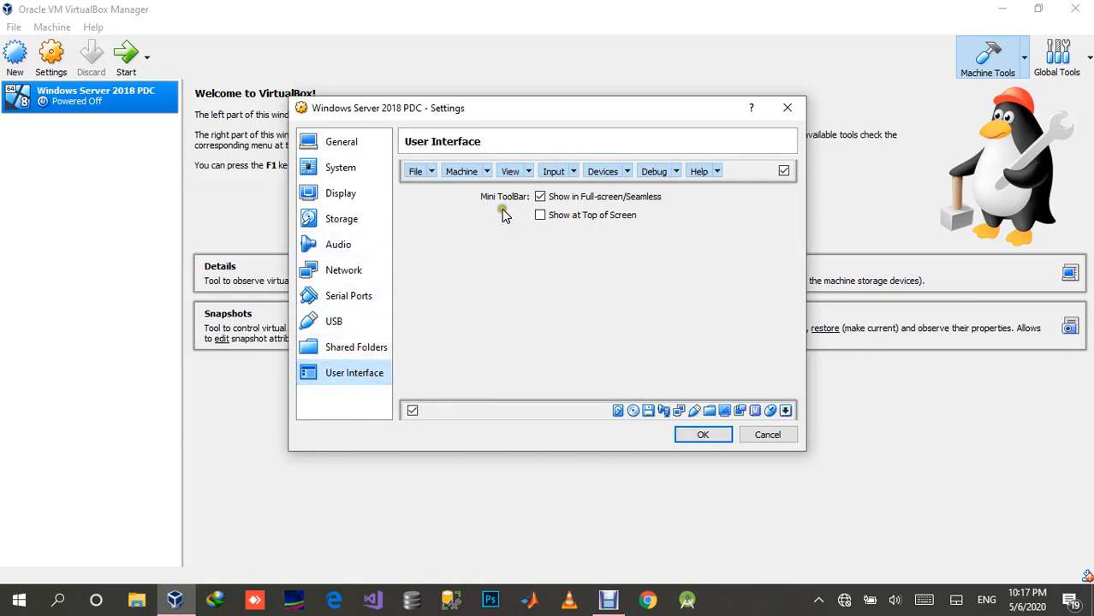
pyautogui.click(573, 171)
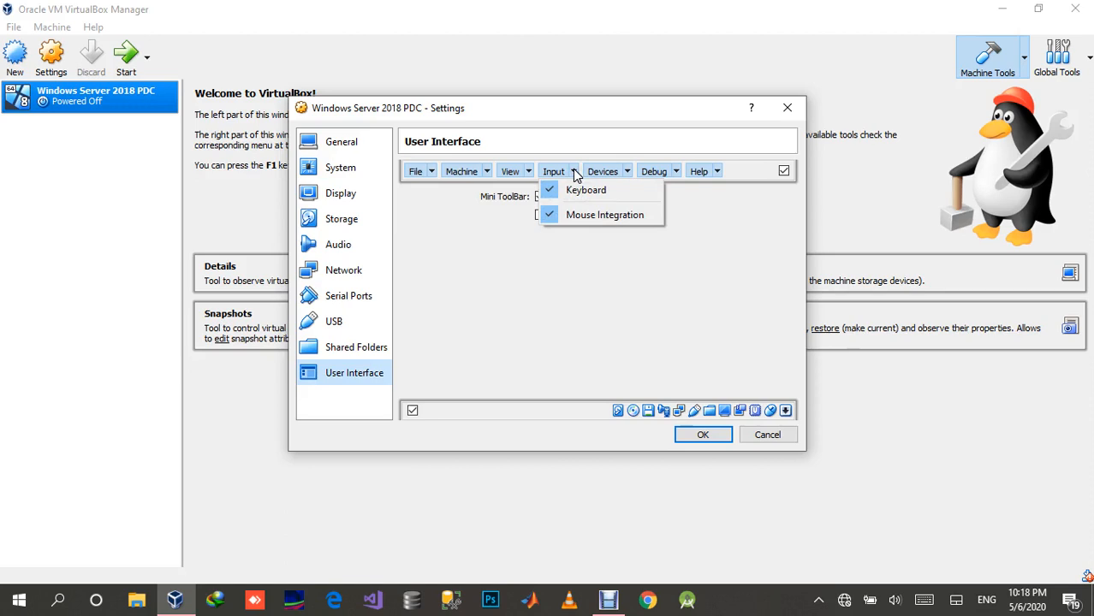
pyautogui.click(573, 171)
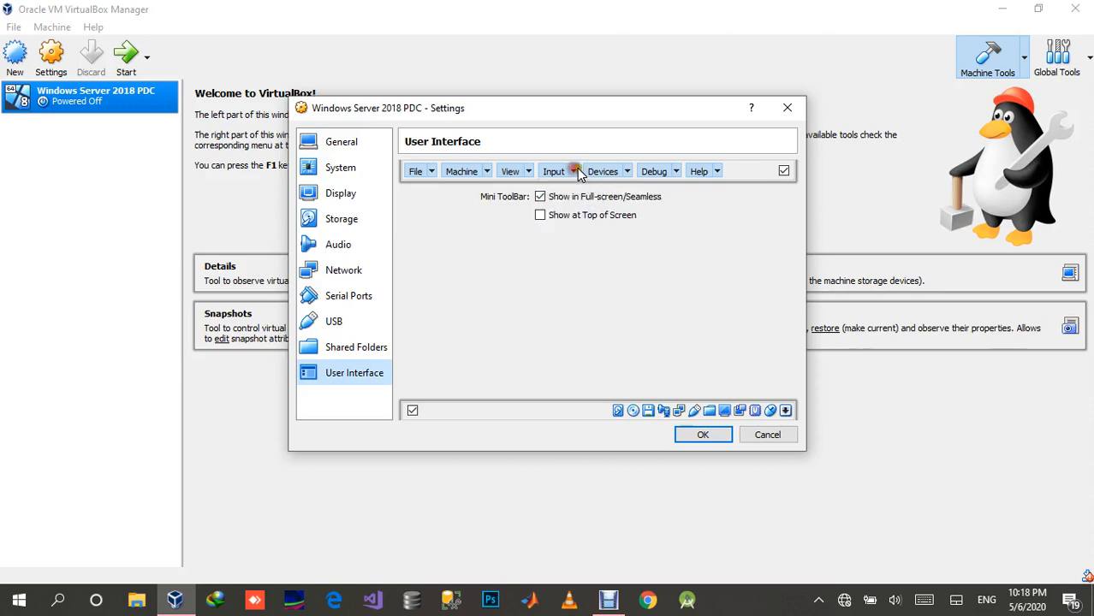
# Step: Review the Devices entries in the User Interface settings and save the virtual machine's settings
pyautogui.click(627, 172)
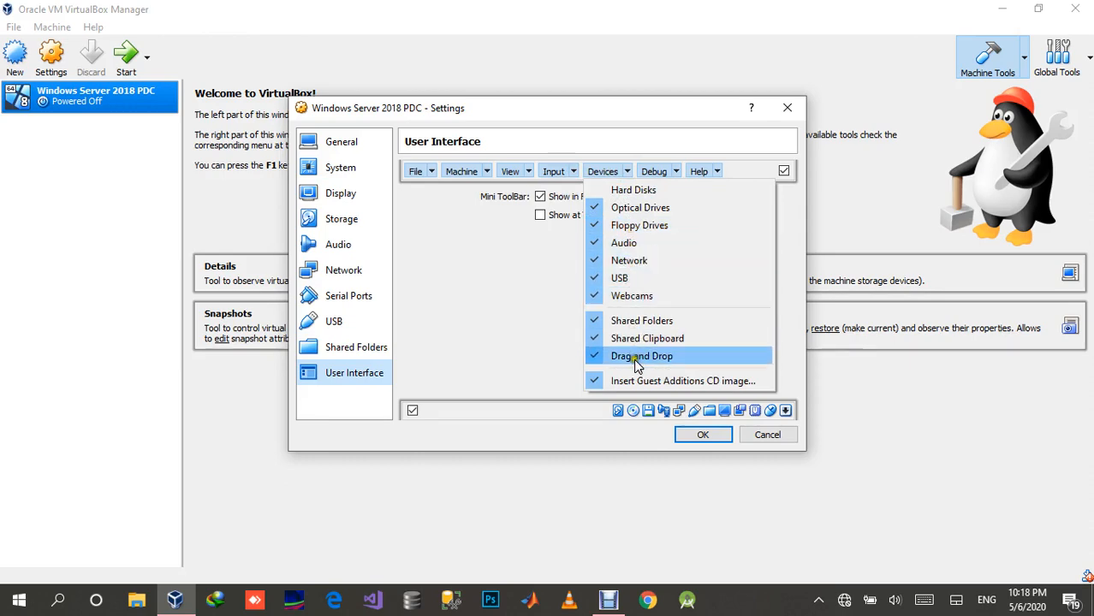
pyautogui.click(520, 342)
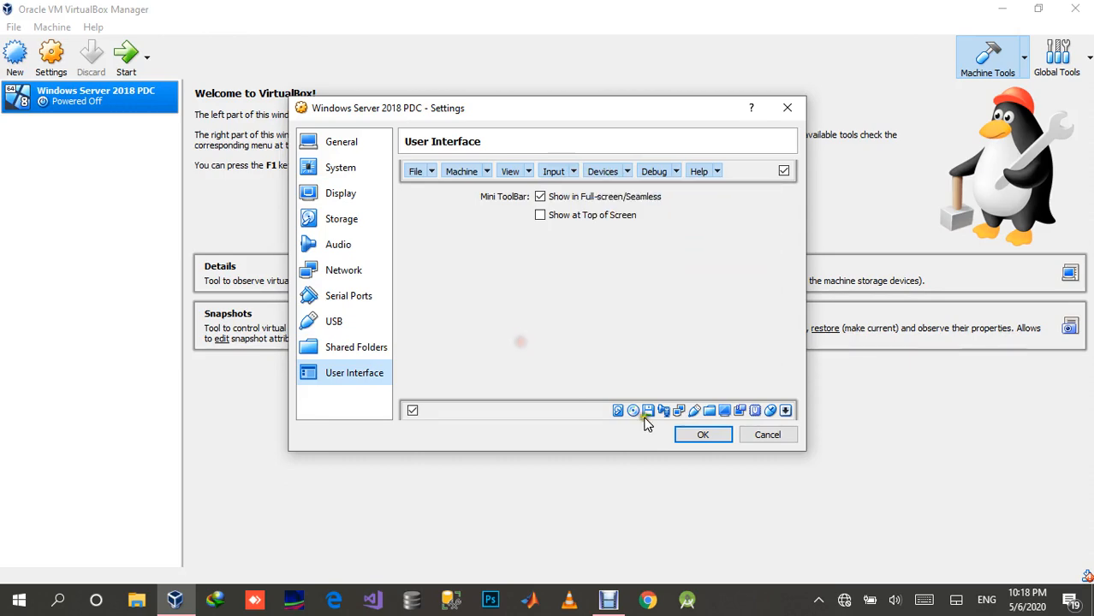
pyautogui.click(700, 435)
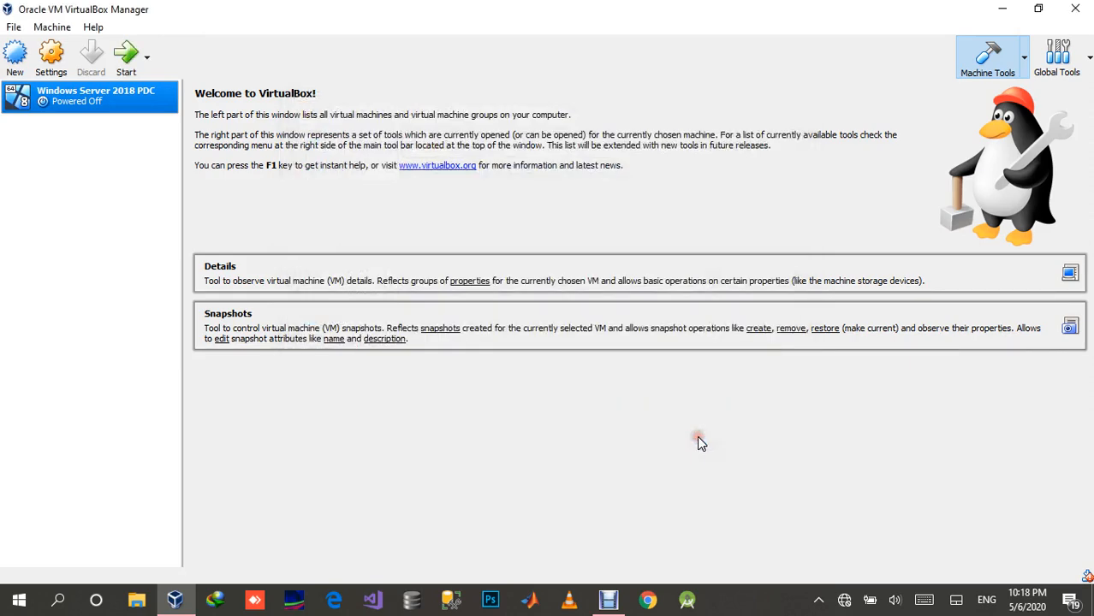
# Step: Start the virtual machine with windows_server_2016_updated_feb_2018_x64_dvd_11636692 from Setups > Operating Systems on Local Disk (D:) as its start-up disk
pyautogui.click(125, 62)
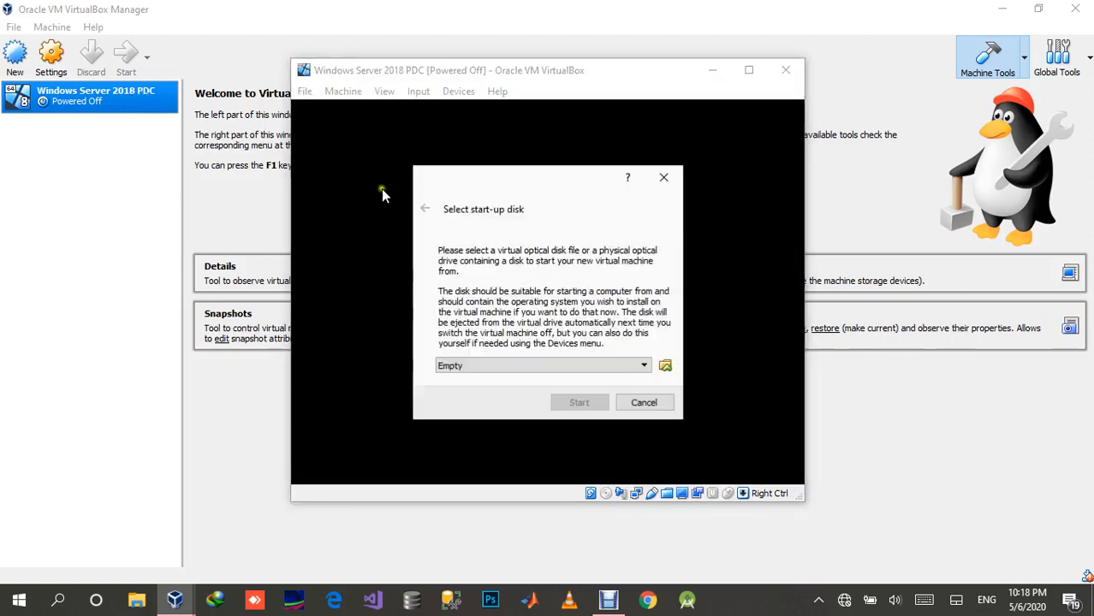
pyautogui.click(667, 368)
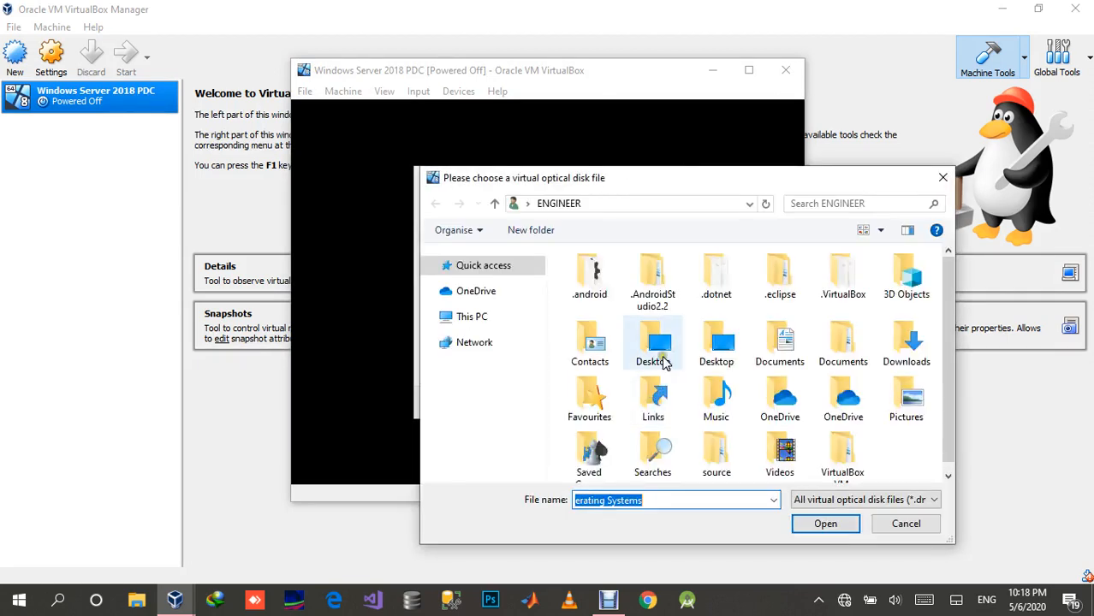
pyautogui.click(483, 459)
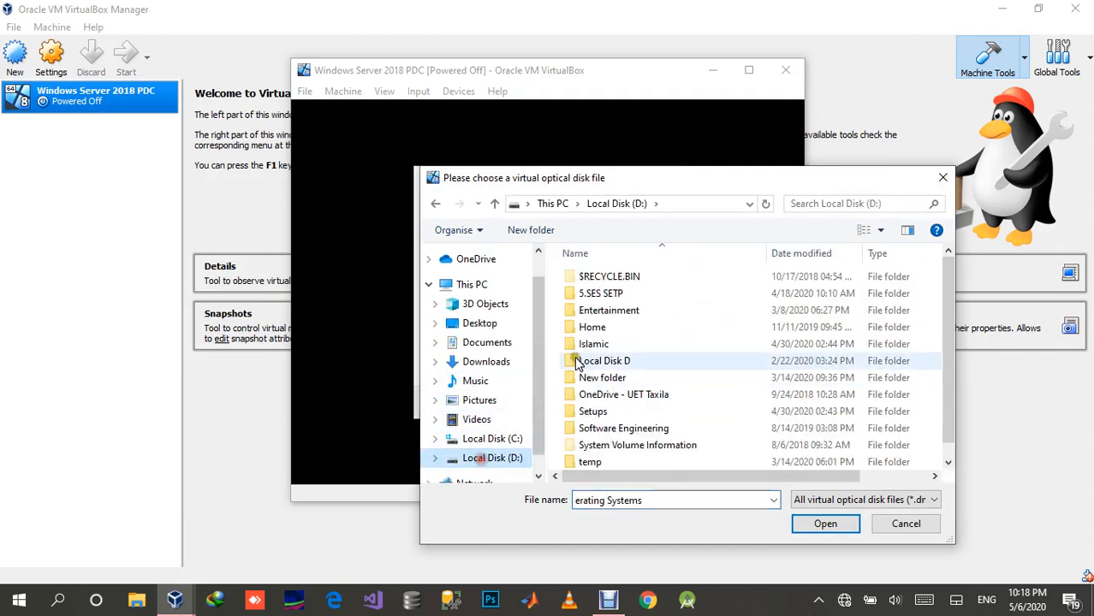
pyautogui.doubleClick(609, 411)
pyautogui.scroll(-5, 609, 412)
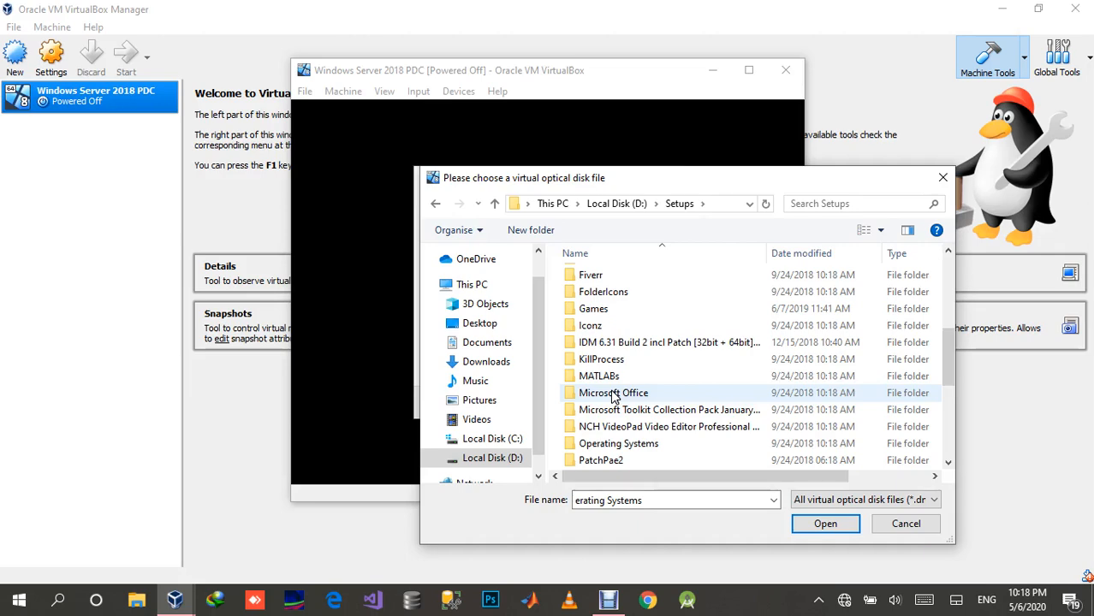
pyautogui.doubleClick(650, 447)
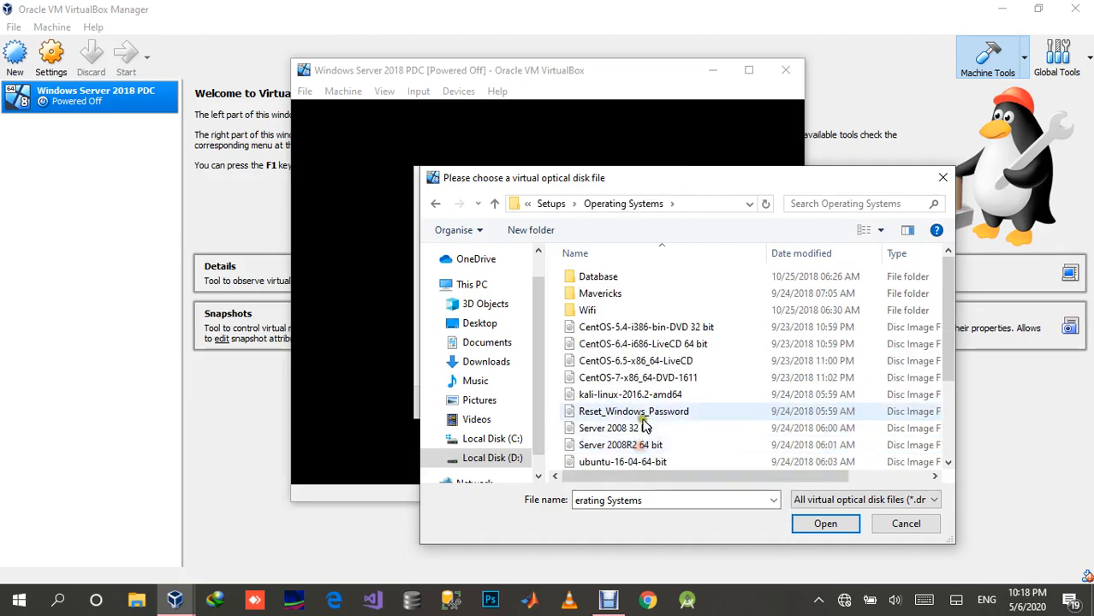
pyautogui.scroll(-3, 642, 441)
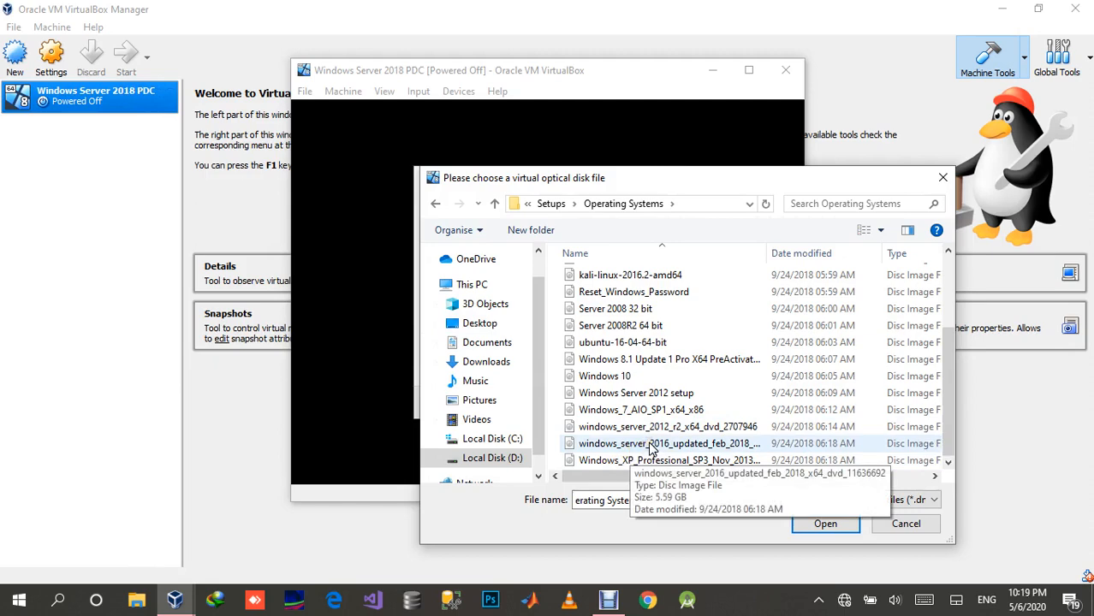
pyautogui.doubleClick(675, 445)
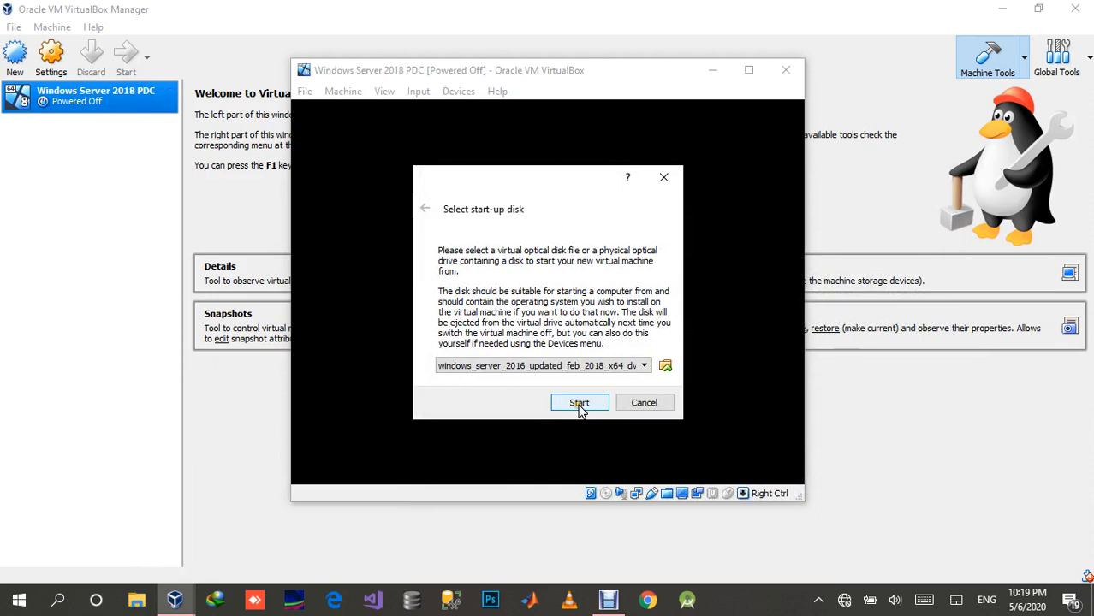
pyautogui.click(578, 405)
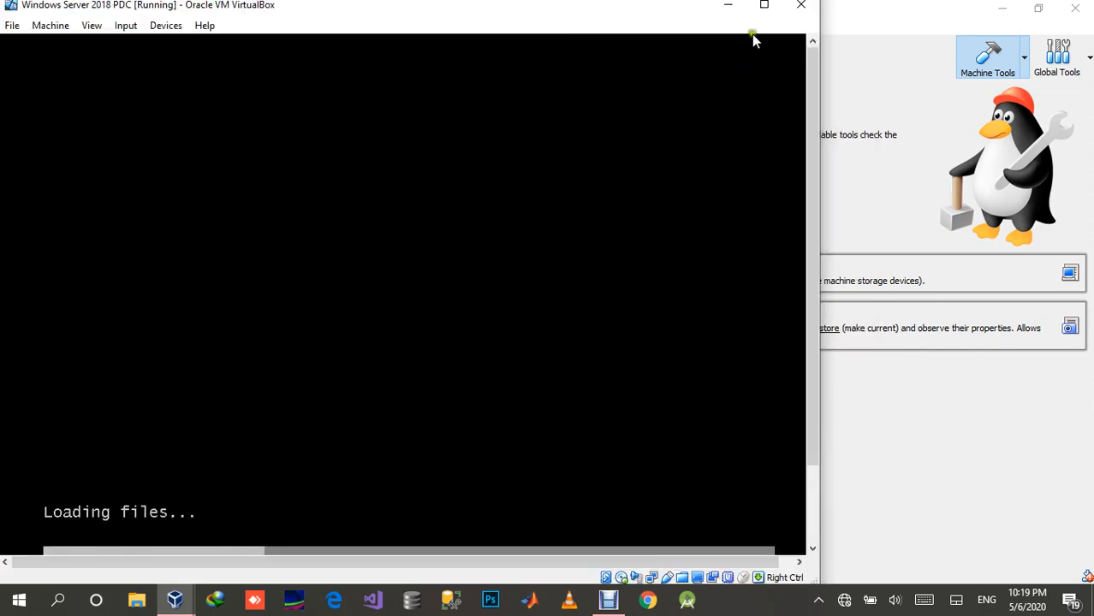
# Step: Maximize the window of the running Windows Server 2018 PDC machine
pyautogui.click(764, 6)
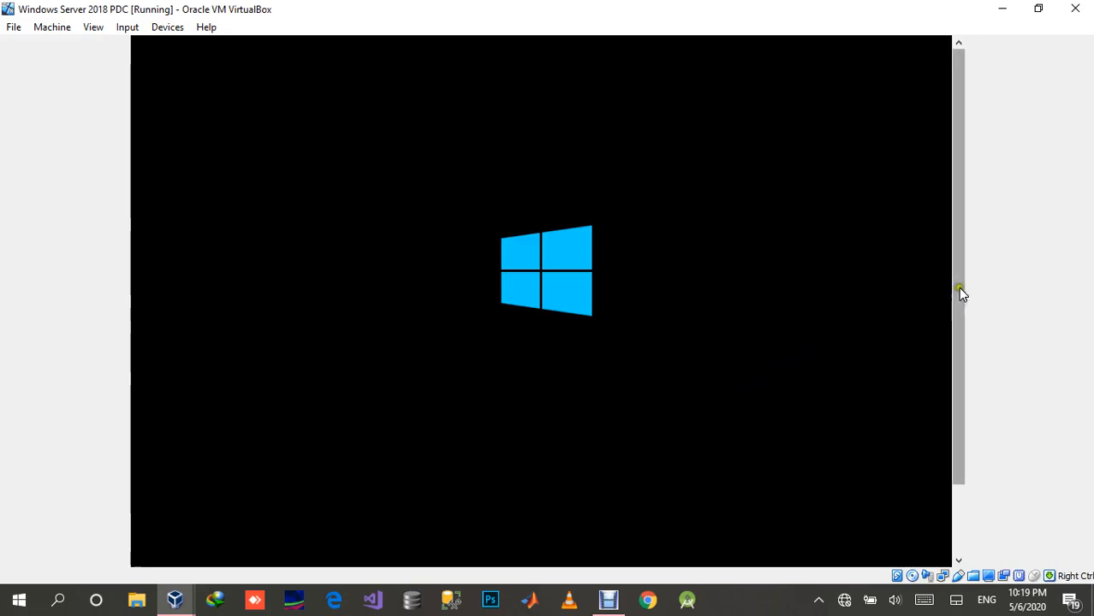
pyautogui.moveTo(958, 287); pyautogui.dragTo(958, 366)
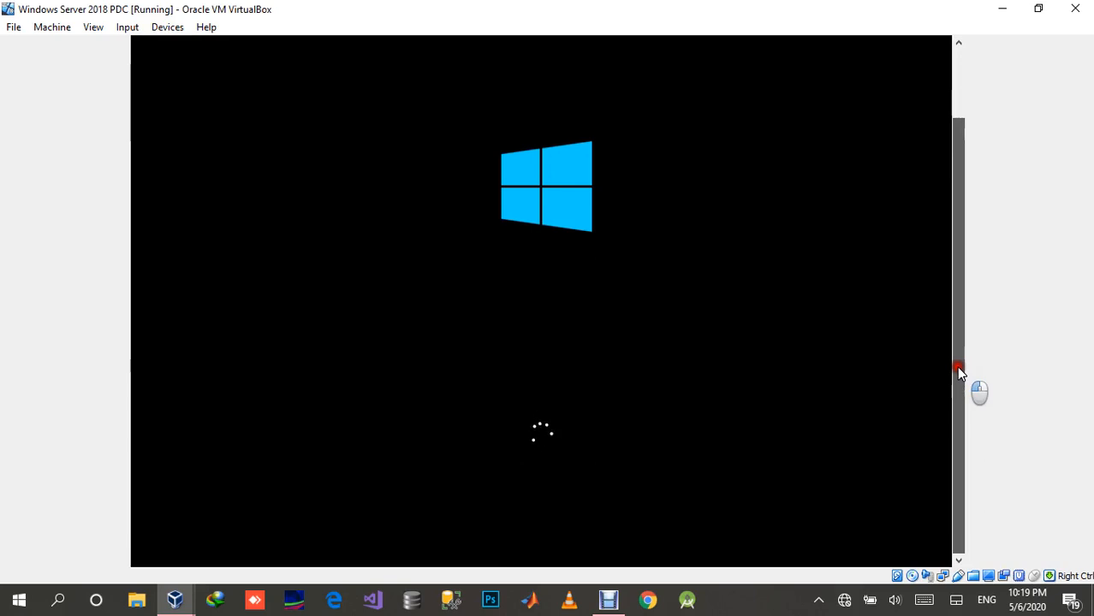
pyautogui.moveTo(957, 371); pyautogui.dragTo(956, 283)
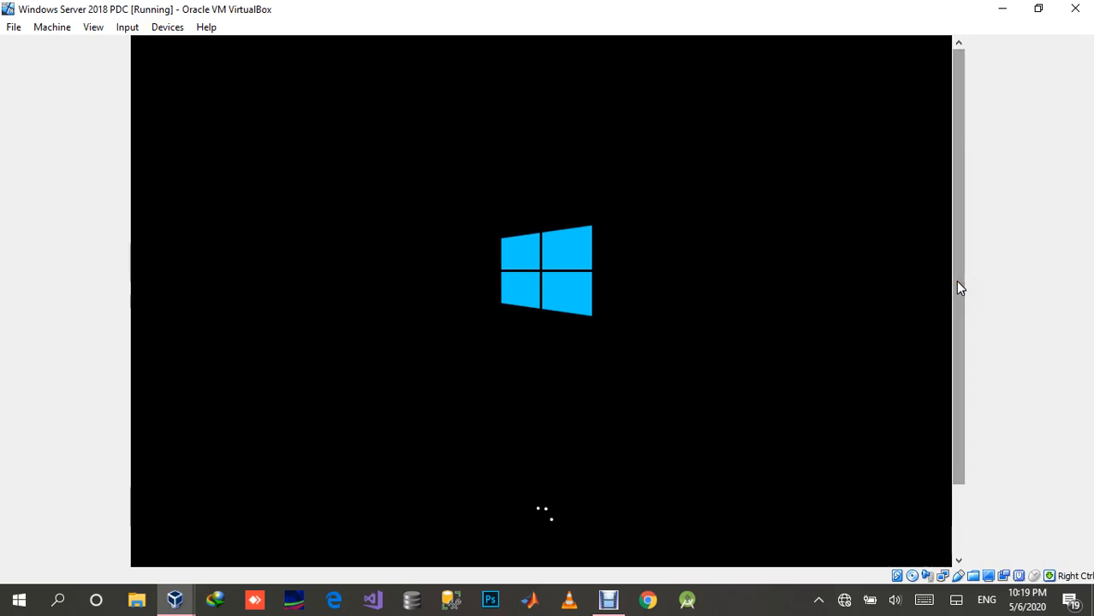
# Step: Set both Shared Clipboard and Drag and Drop to Bidirectional for the running virtual machine
pyautogui.click(129, 27)
pyautogui.moveTo(155, 29)
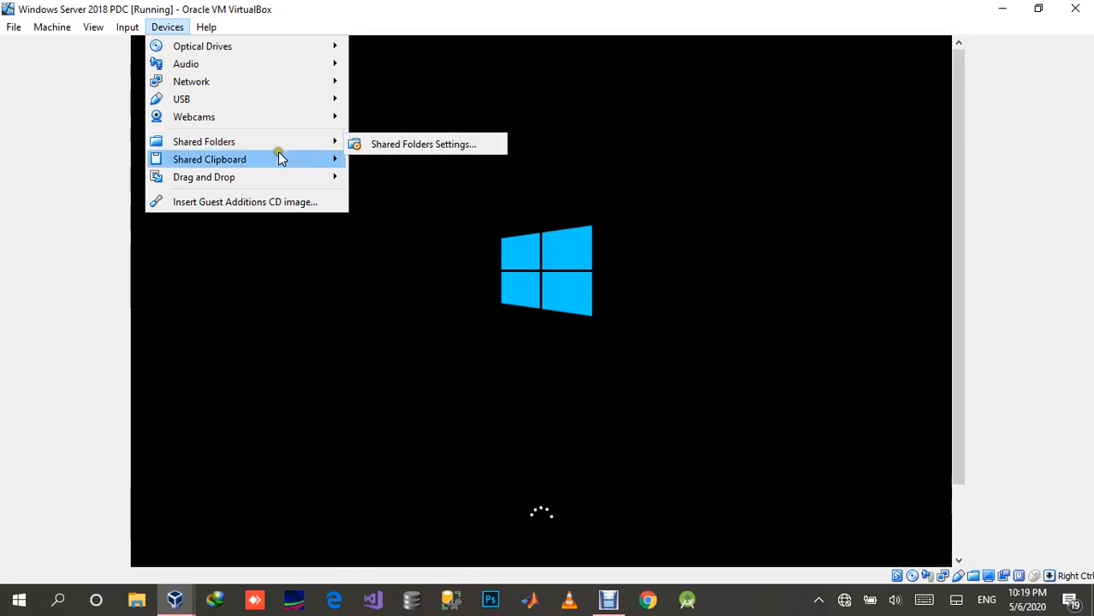
pyautogui.moveTo(279, 158)
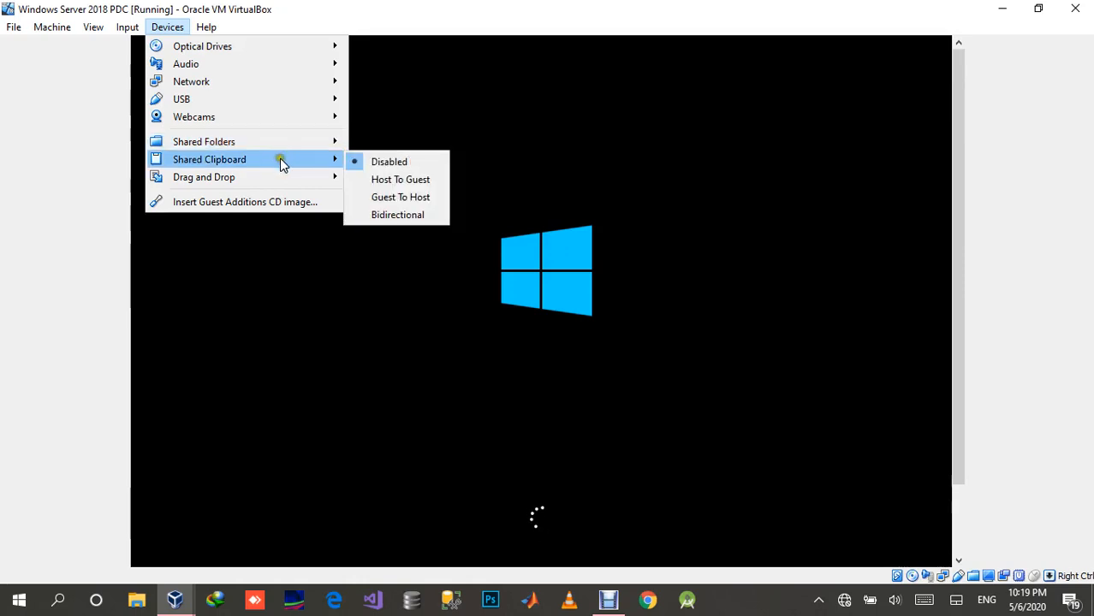
pyautogui.click(396, 215)
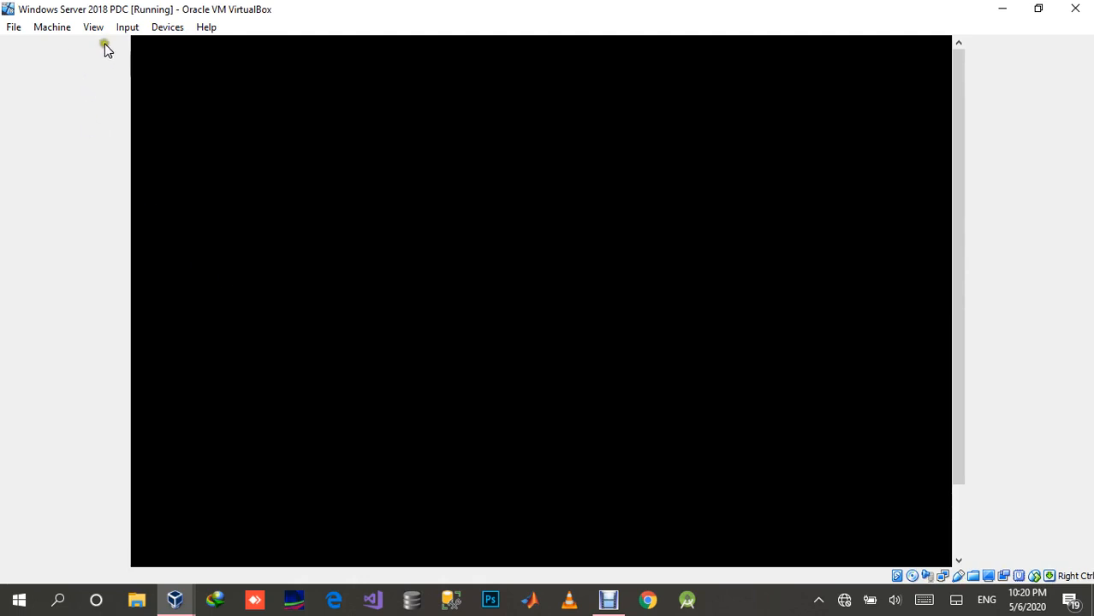
pyautogui.click(163, 25)
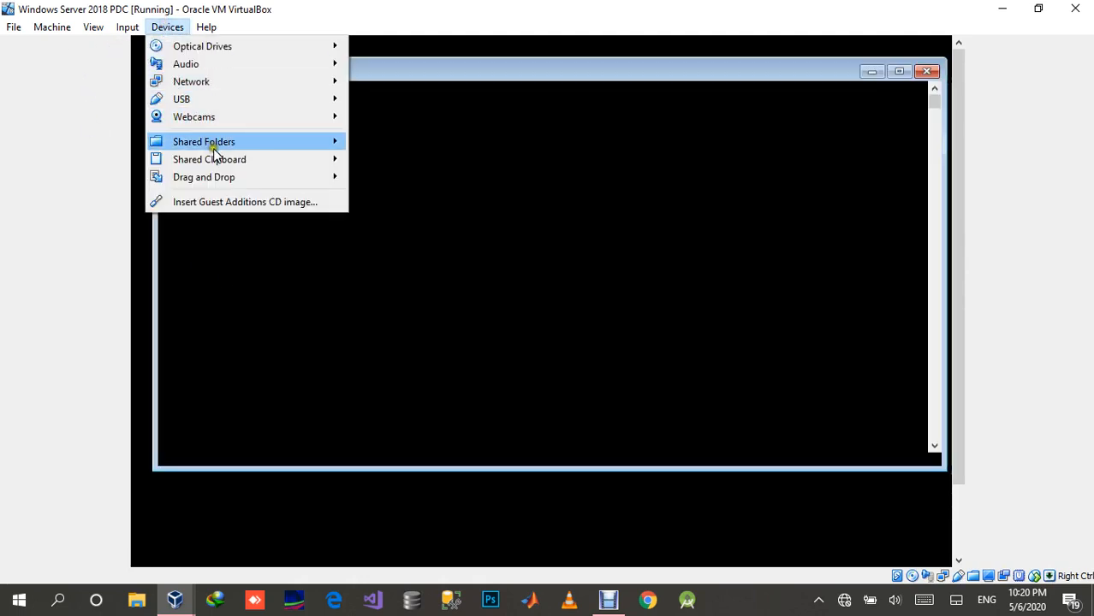
pyautogui.moveTo(245, 159)
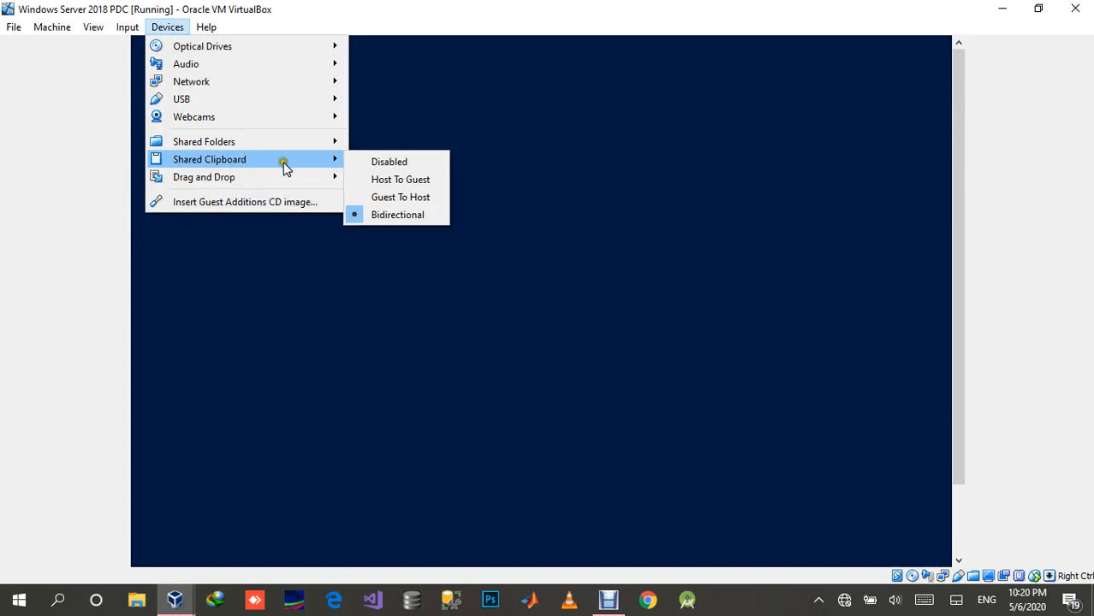
pyautogui.moveTo(274, 176)
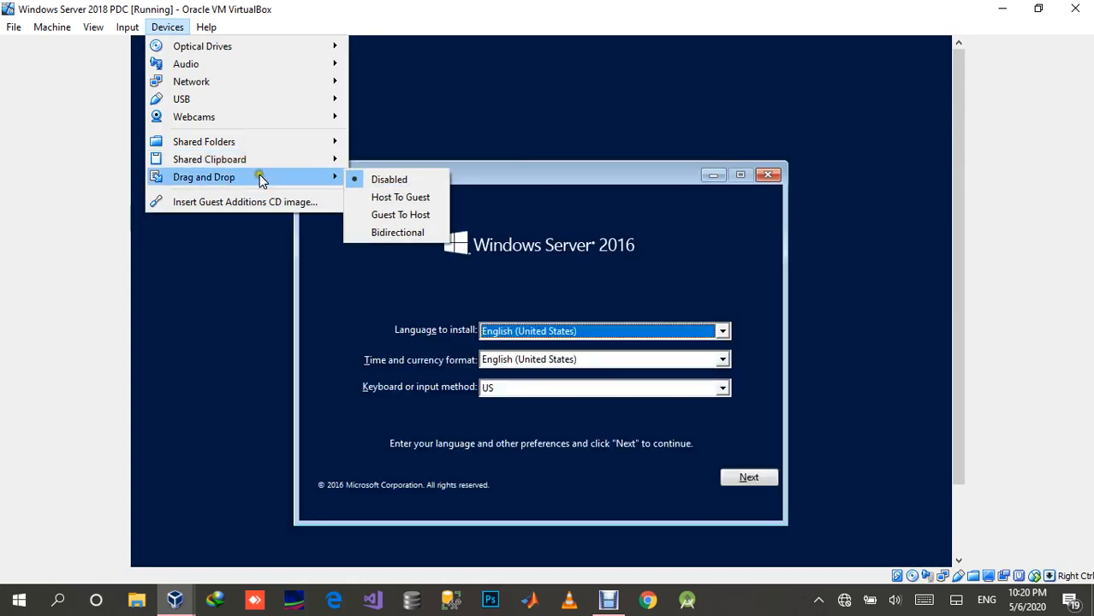
pyautogui.click(373, 232)
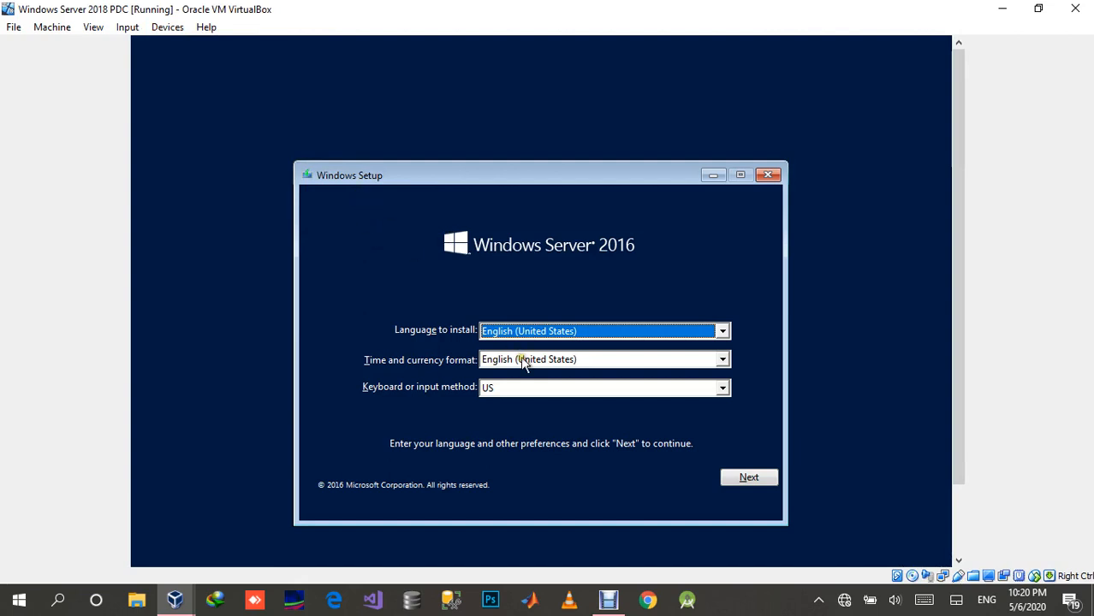
# Step: Accept the English (United States) language and US keyboard defaults and start the Windows Server 2016 installation
pyautogui.click(758, 477)
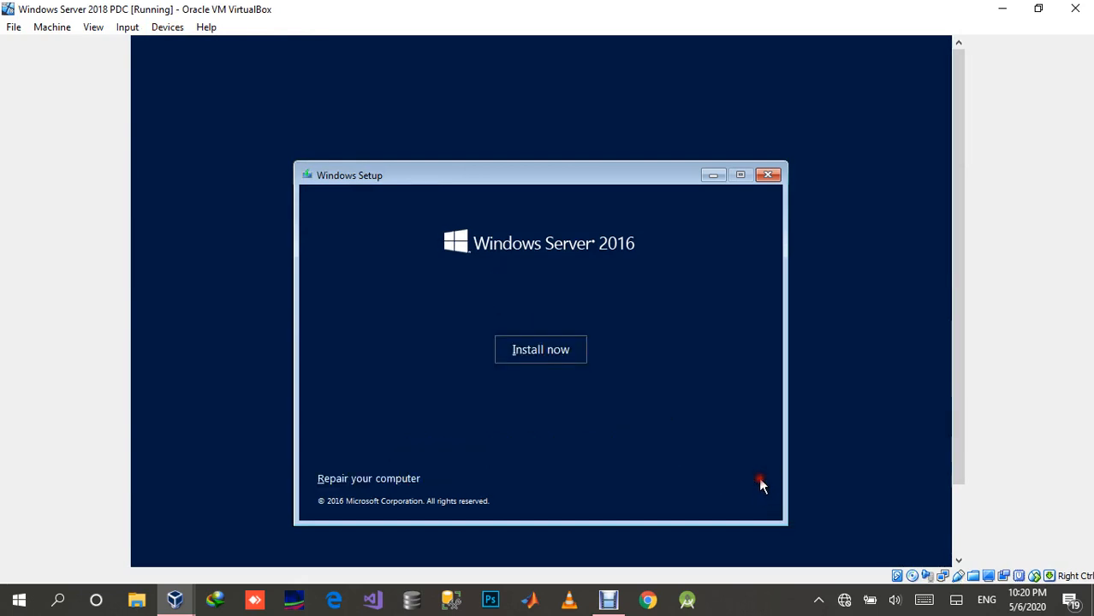
pyautogui.click(505, 351)
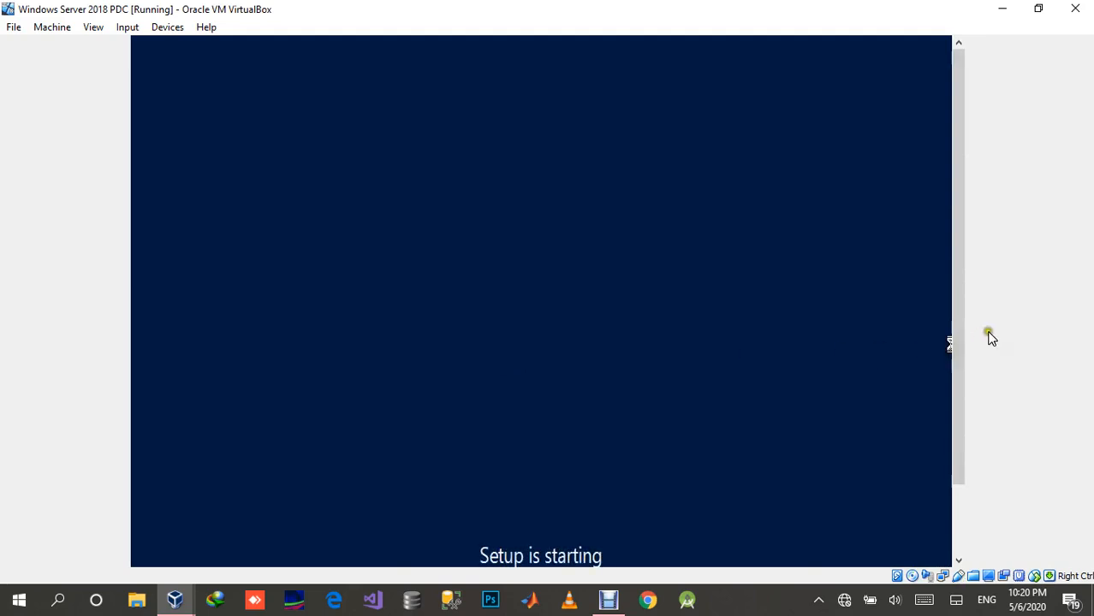
pyautogui.moveTo(960, 351); pyautogui.dragTo(957, 436)
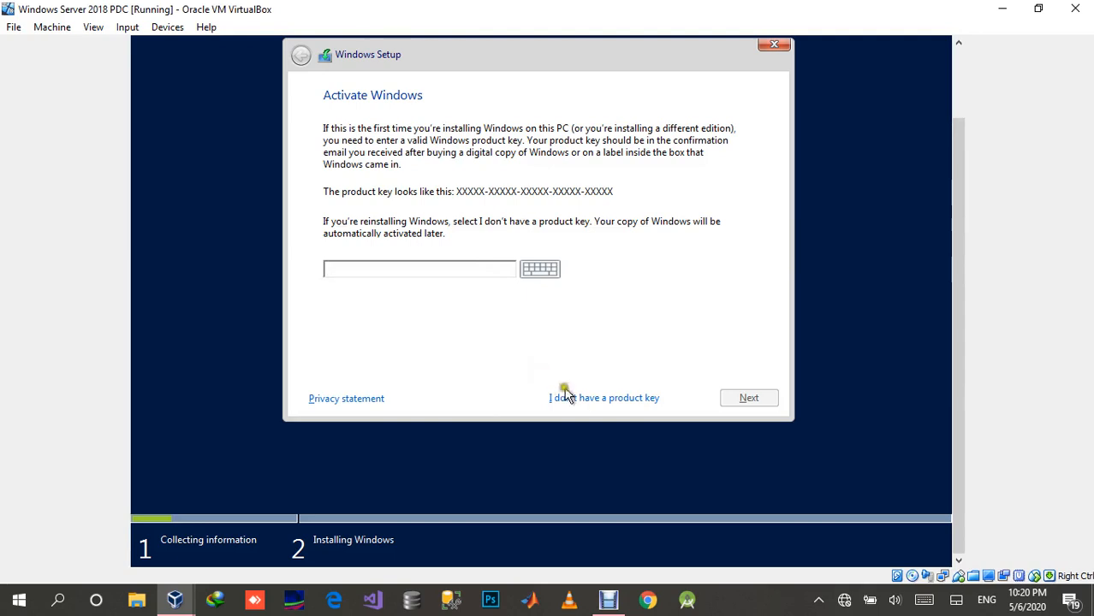
# Step: Continue without a product key and choose Windows Server 2016 Datacenter (Desktop Experience) as the operating system to install
pyautogui.click(614, 399)
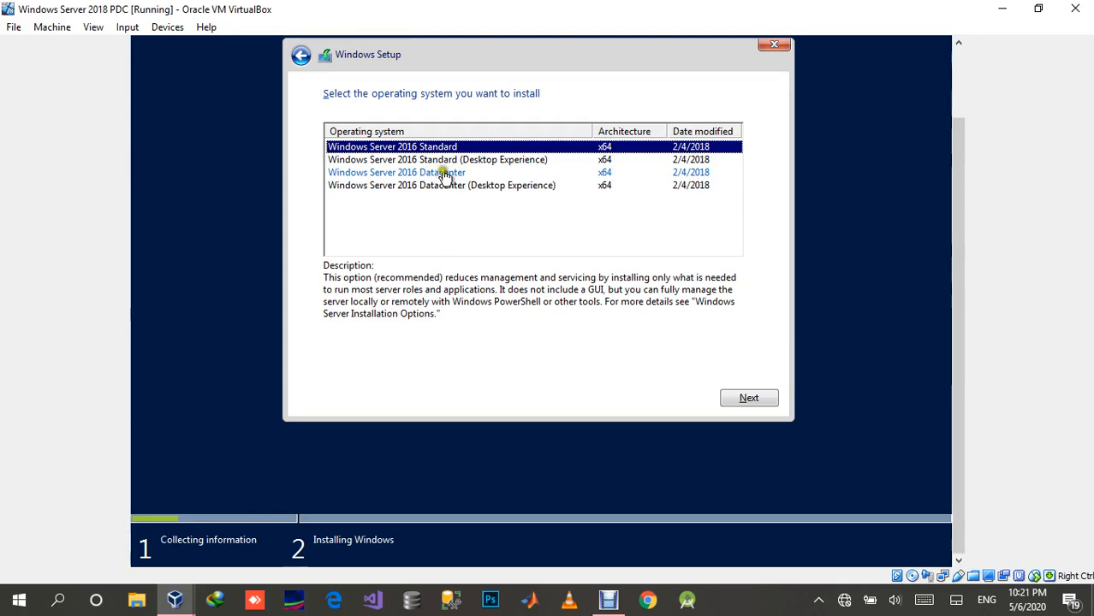
pyautogui.click(490, 190)
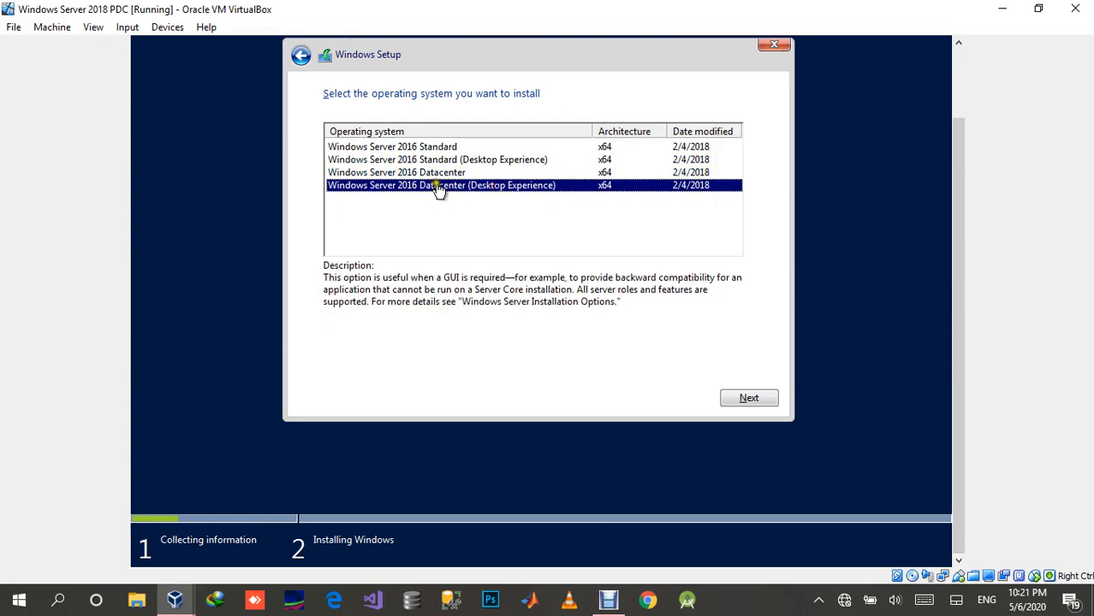
pyautogui.click(748, 398)
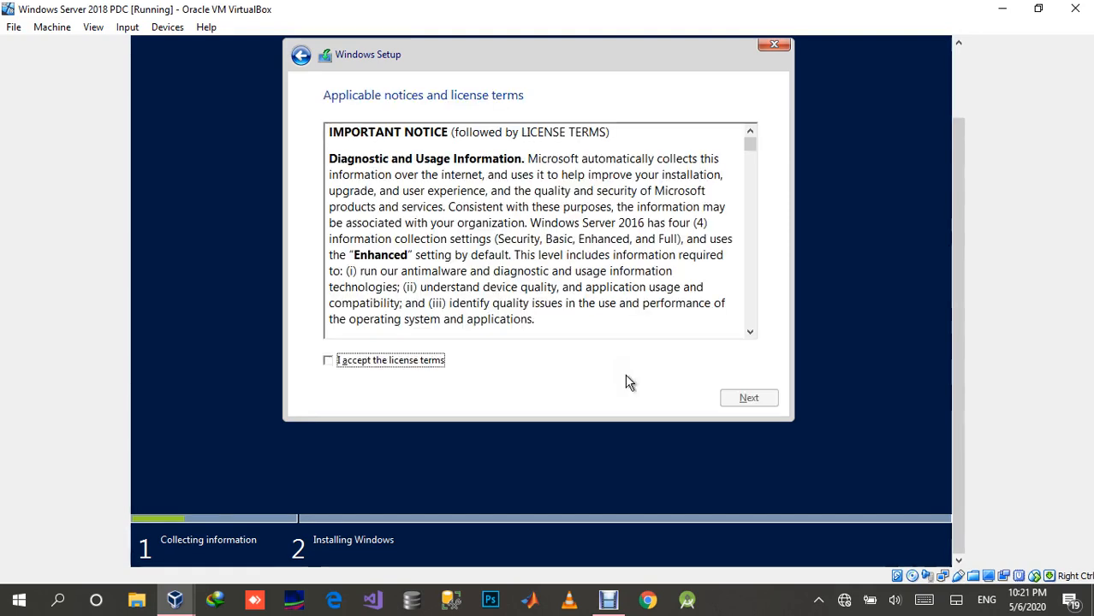
# Step: Accept the license terms and choose the Custom: Install Windows only (advanced) installation type
pyautogui.click(426, 361)
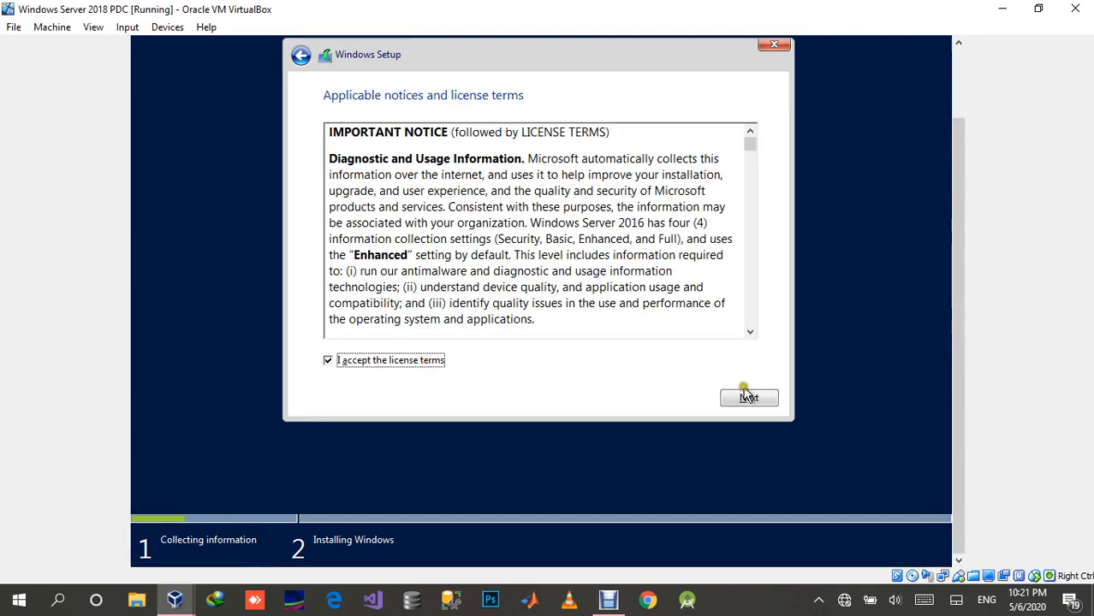
pyautogui.click(748, 399)
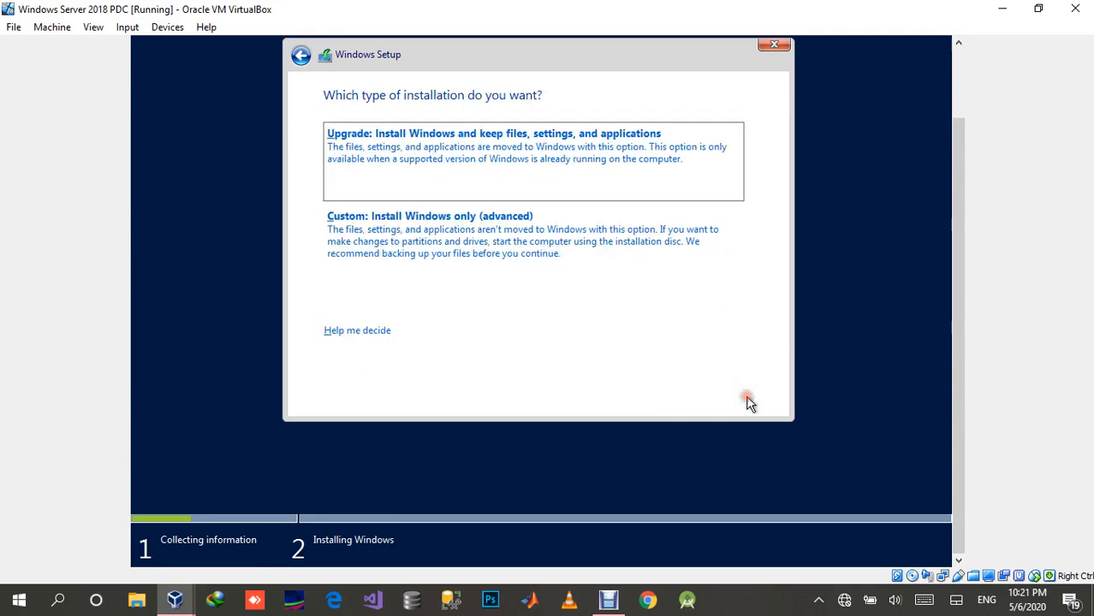
pyautogui.click(501, 256)
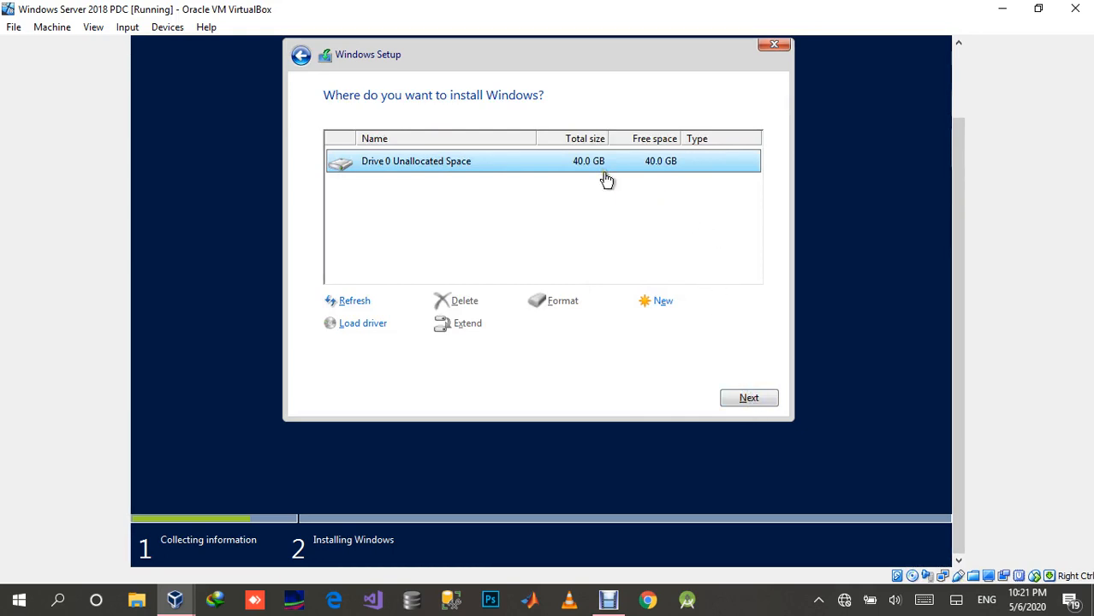
# Step: Create a 30000 MB partition from Drive 0's unallocated space, allowing Windows to add its extra system partitions
pyautogui.click(660, 305)
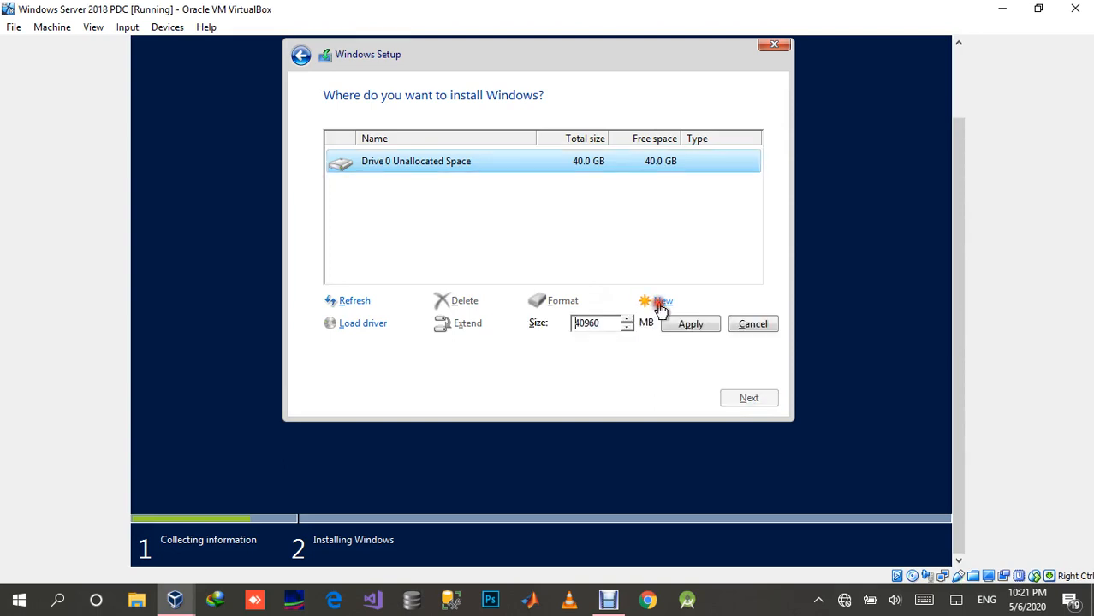
pyautogui.click(603, 326)
pyautogui.moveTo(604, 330); pyautogui.dragTo(567, 331)
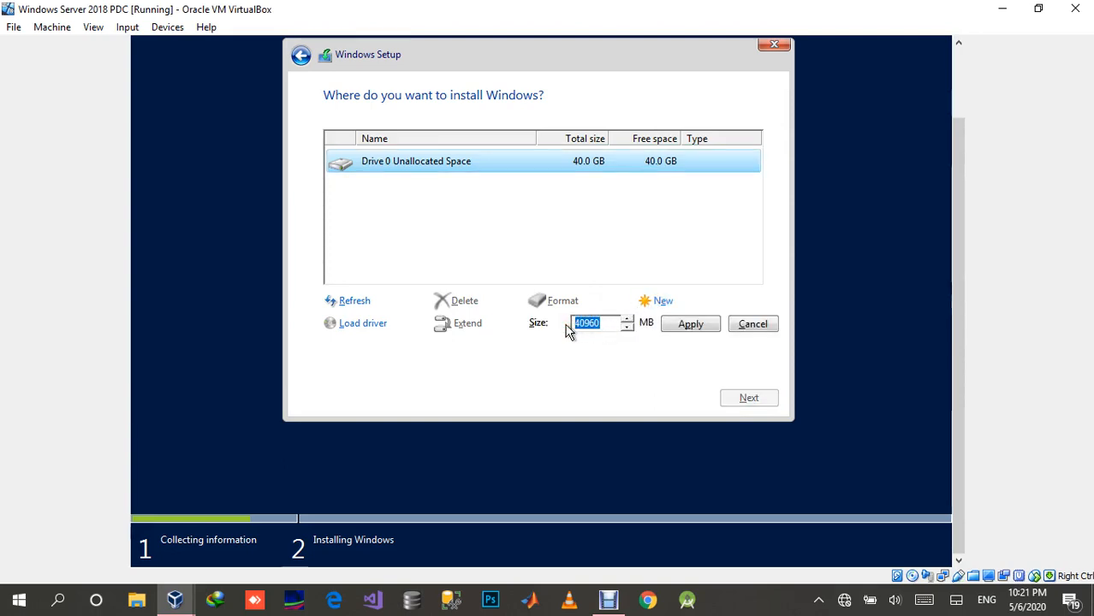
pyautogui.press('Right')
pyautogui.press('BackSpace')
pyautogui.press('Delete')
pyautogui.press('Delete')
pyautogui.press('Delete')
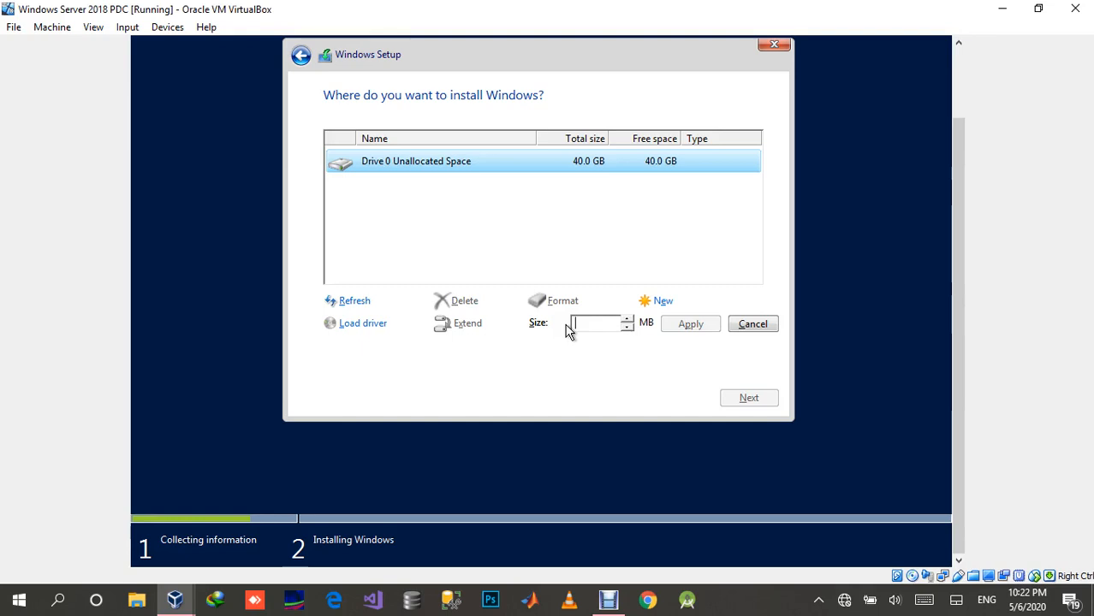
pyautogui.write('30000')
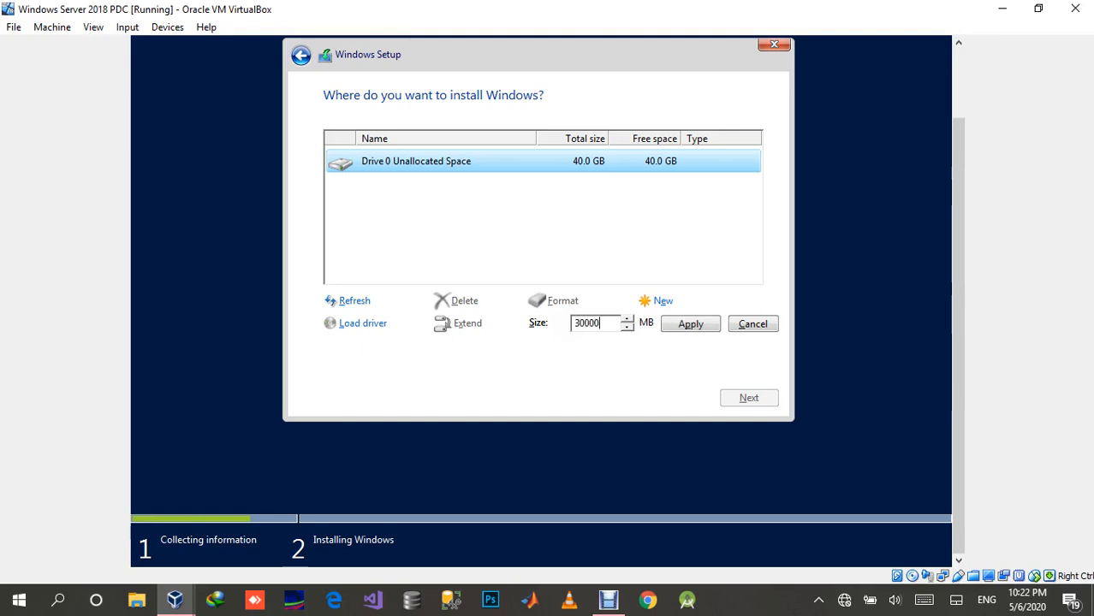
pyautogui.click(703, 328)
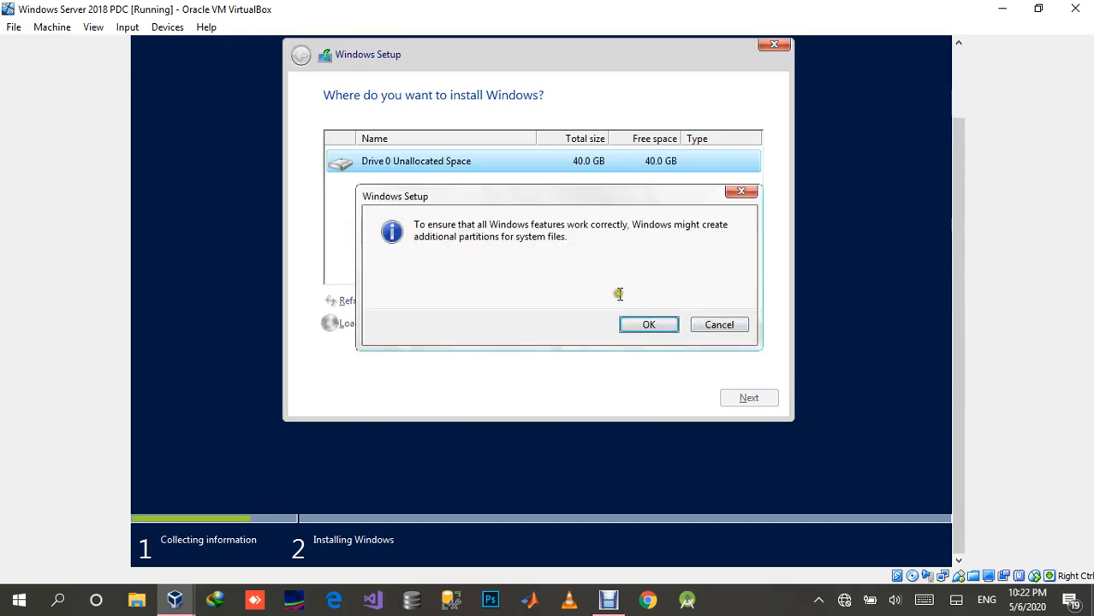
pyautogui.click(635, 320)
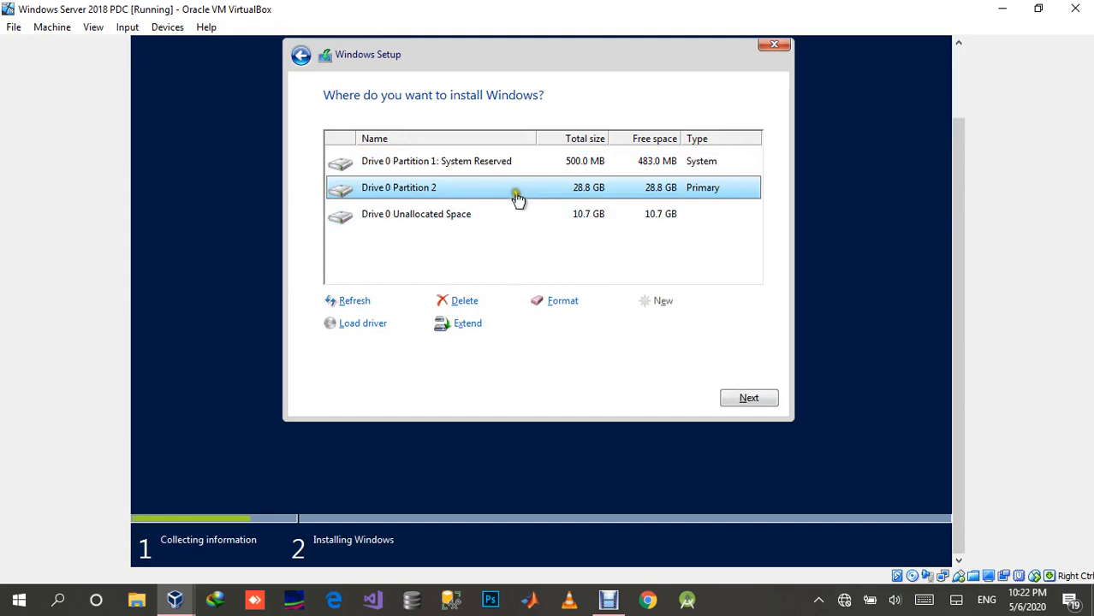
# Step: Create a partition from all the remaining unallocated space and start installing Windows on Drive 0 Partition 2
pyautogui.click(523, 222)
pyautogui.click(656, 301)
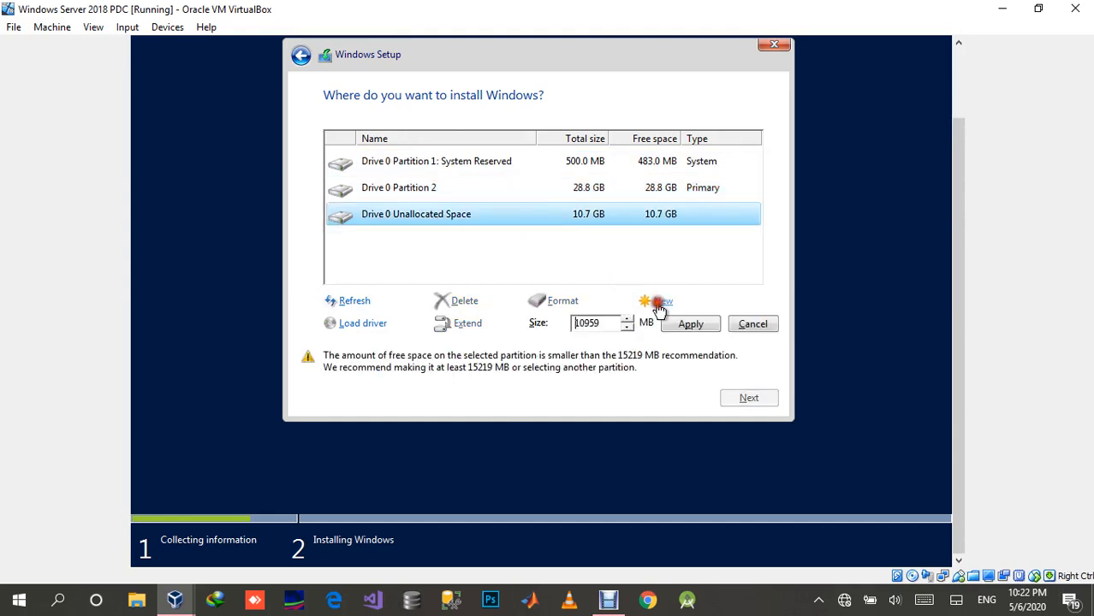
pyautogui.click(685, 324)
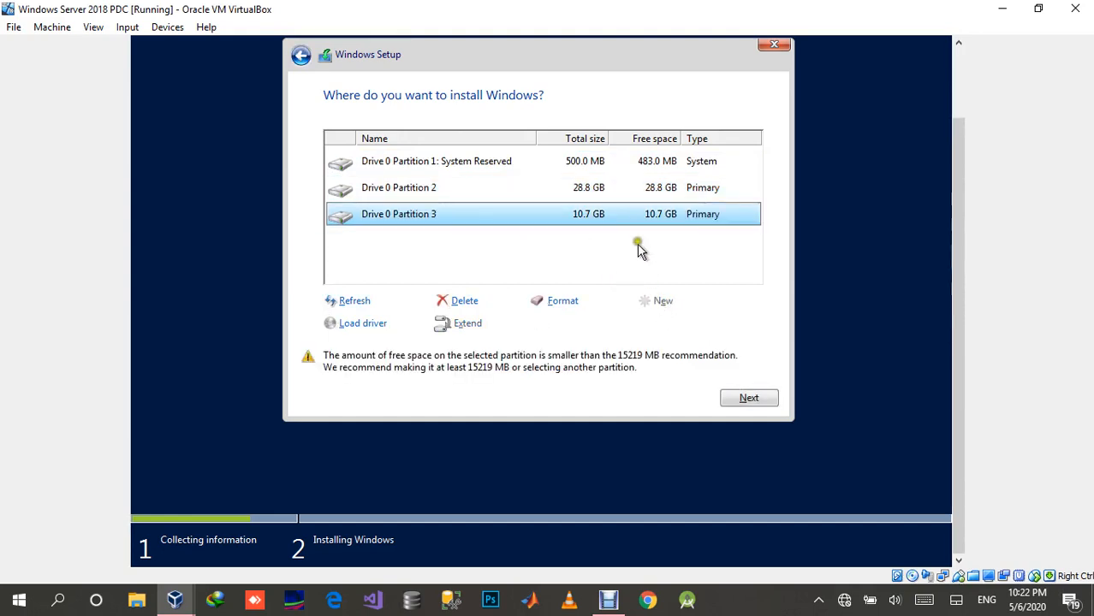
pyautogui.click(593, 187)
pyautogui.click(733, 397)
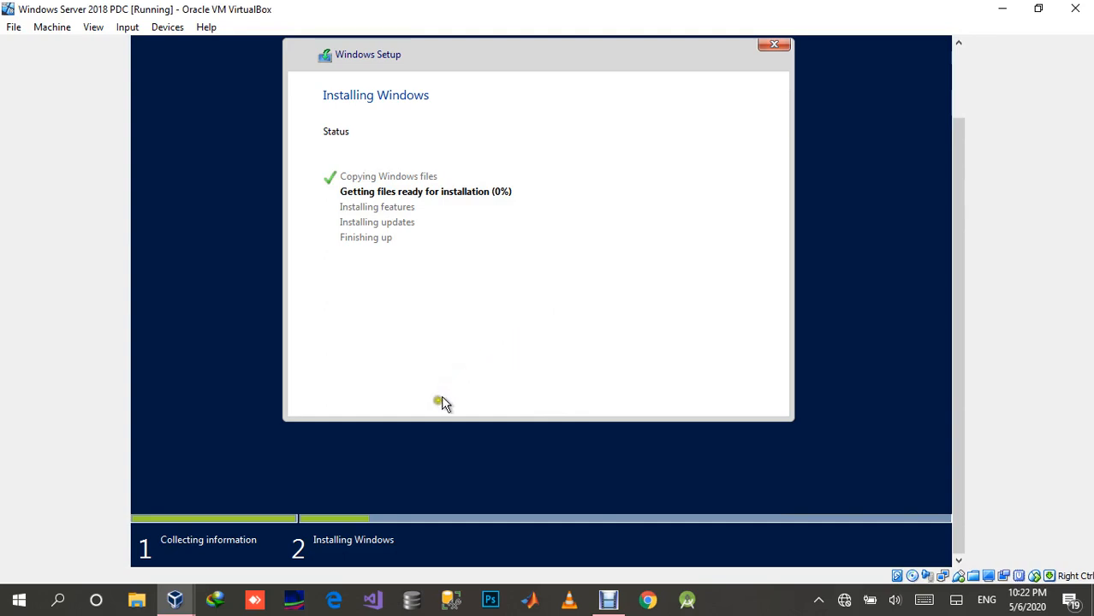
# Step: Remove the existing Setups shared folder from the running virtual machine's Shared Folders settings
pyautogui.click(162, 31)
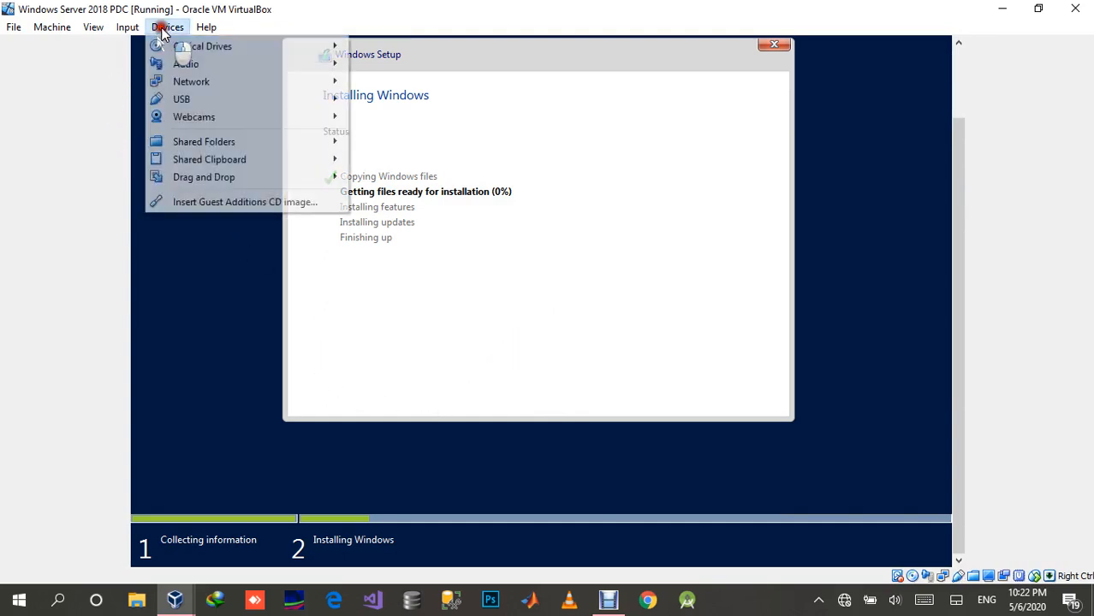
pyautogui.moveTo(179, 80)
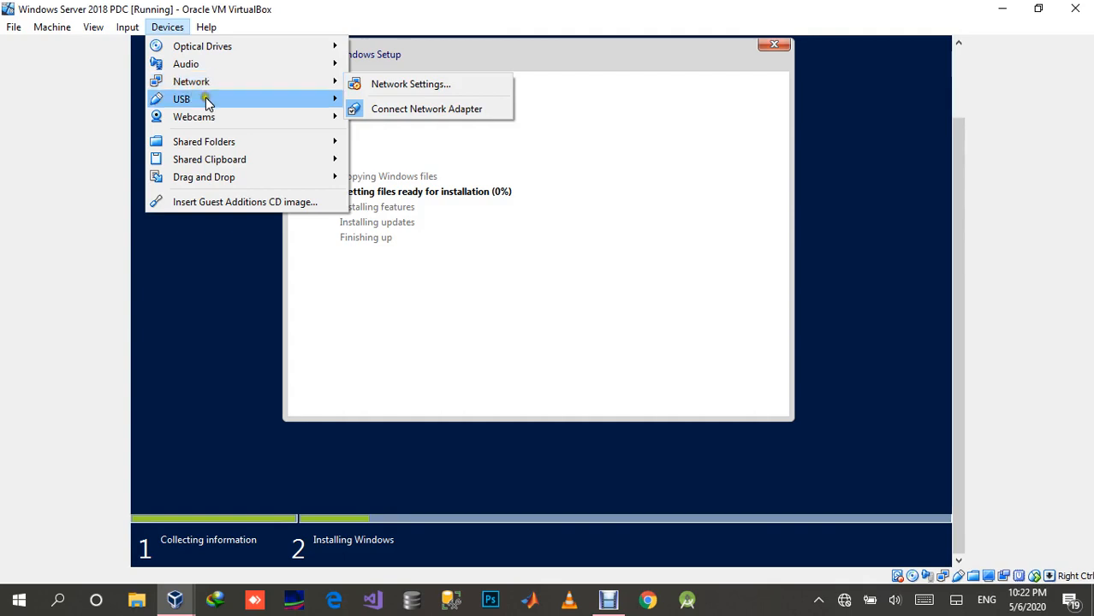
pyautogui.moveTo(239, 147)
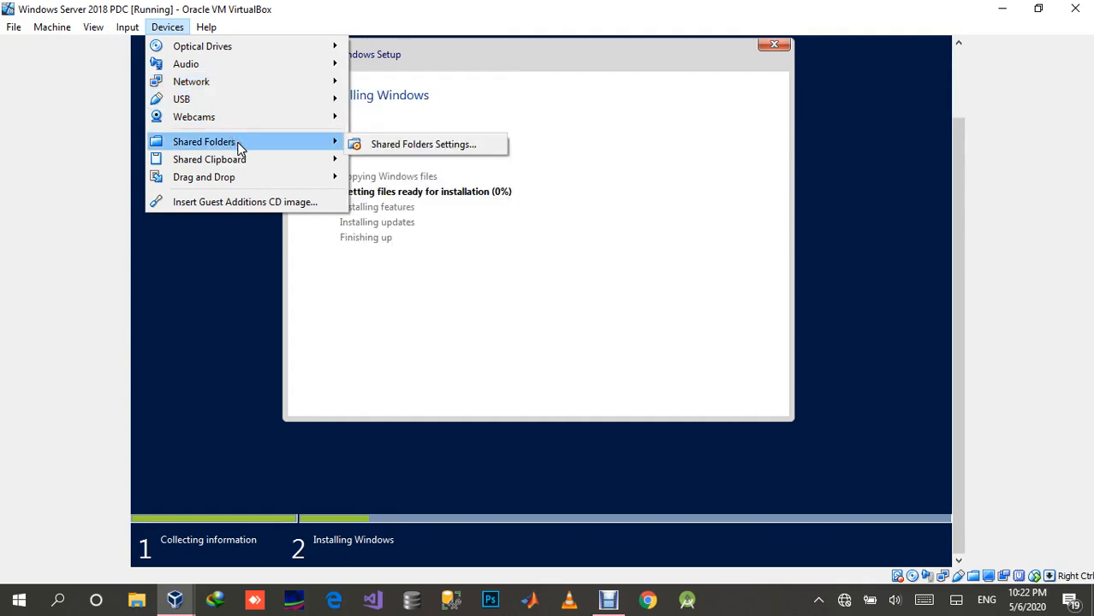
pyautogui.click(358, 144)
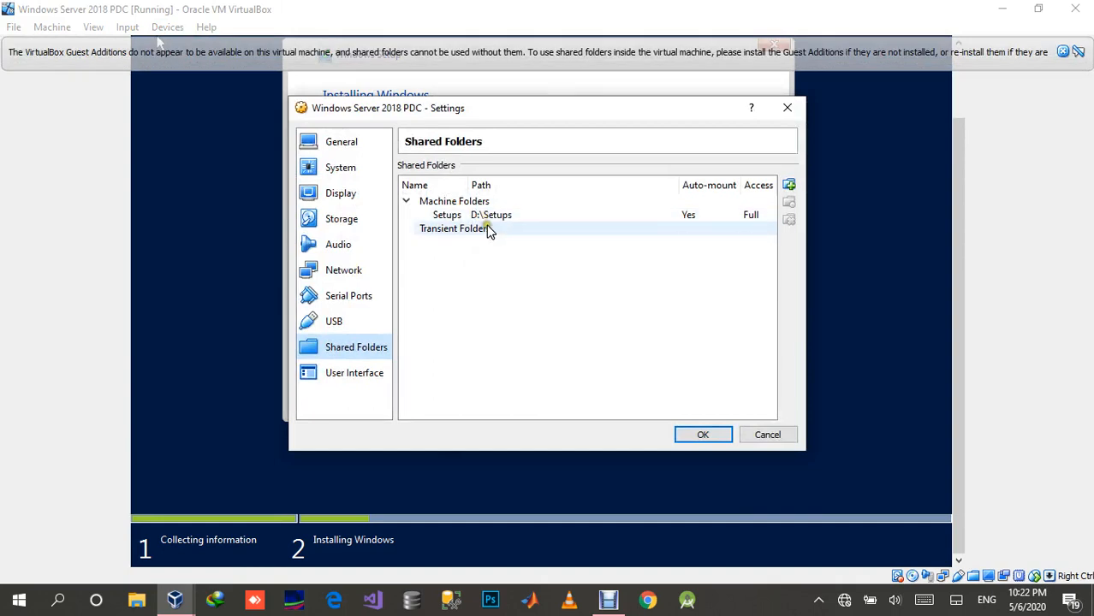
pyautogui.click(474, 221)
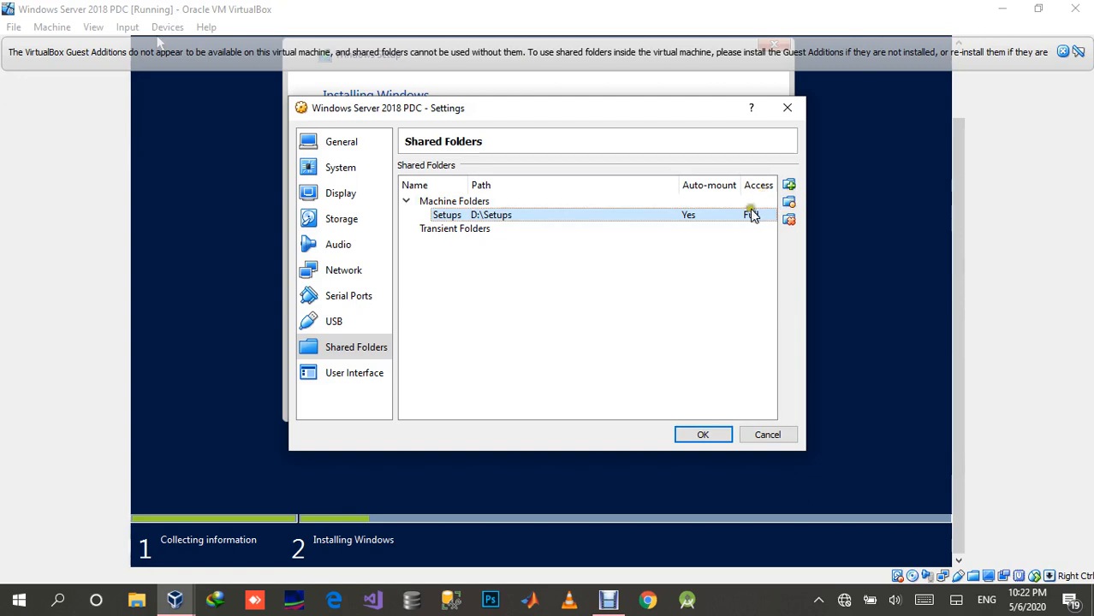
pyautogui.click(789, 221)
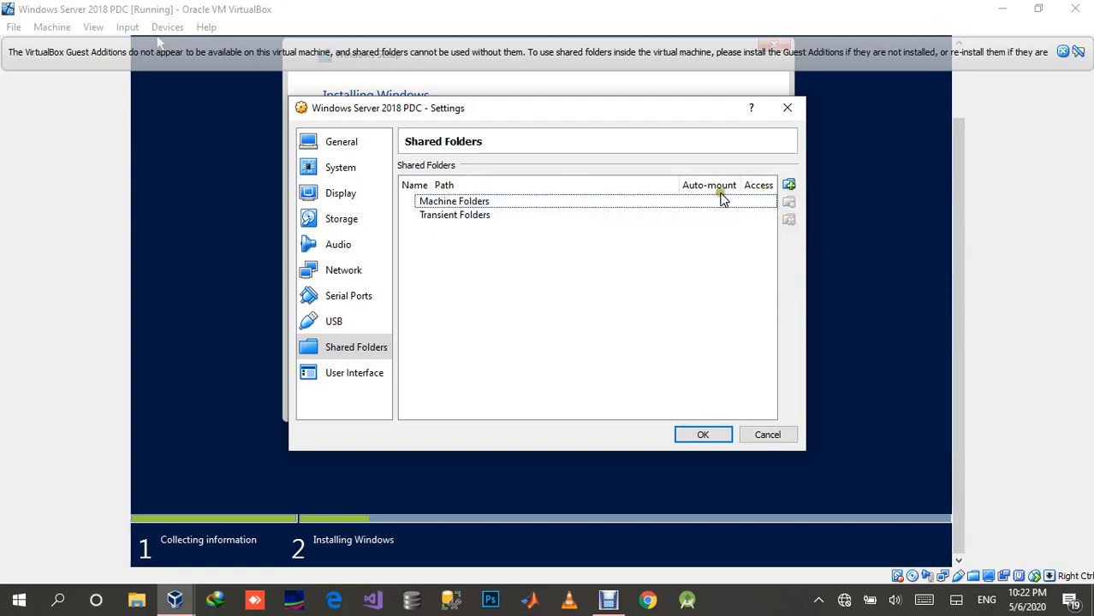
# Step: Share the host's D:\ drive as D_DRIVE with Auto-mount and Make Permanent enabled, and save the virtual machine settings
pyautogui.click(788, 184)
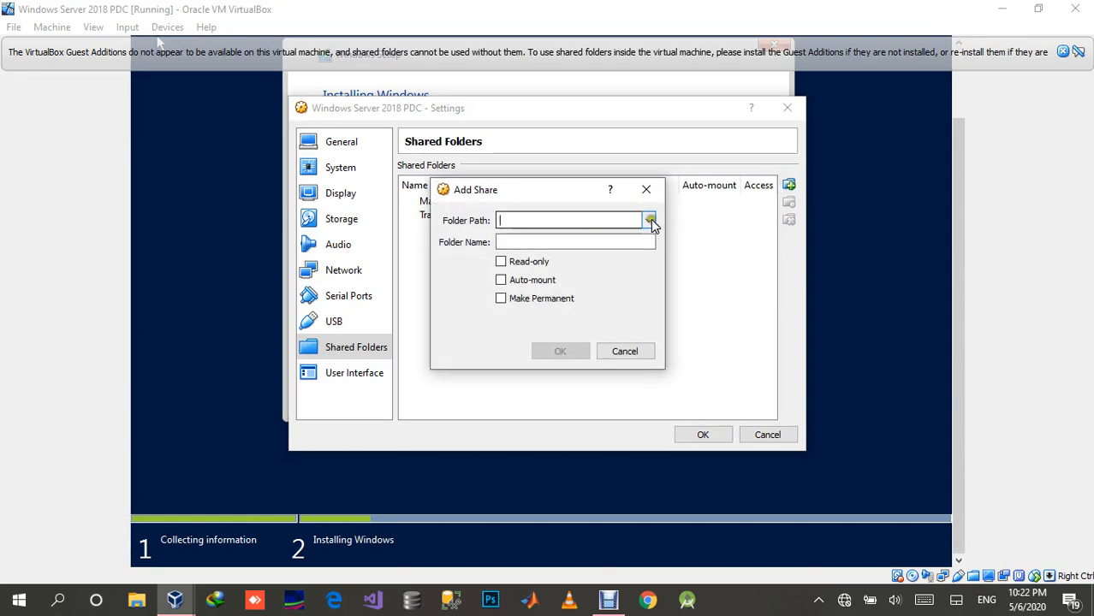
pyautogui.click(650, 219)
pyautogui.click(606, 248)
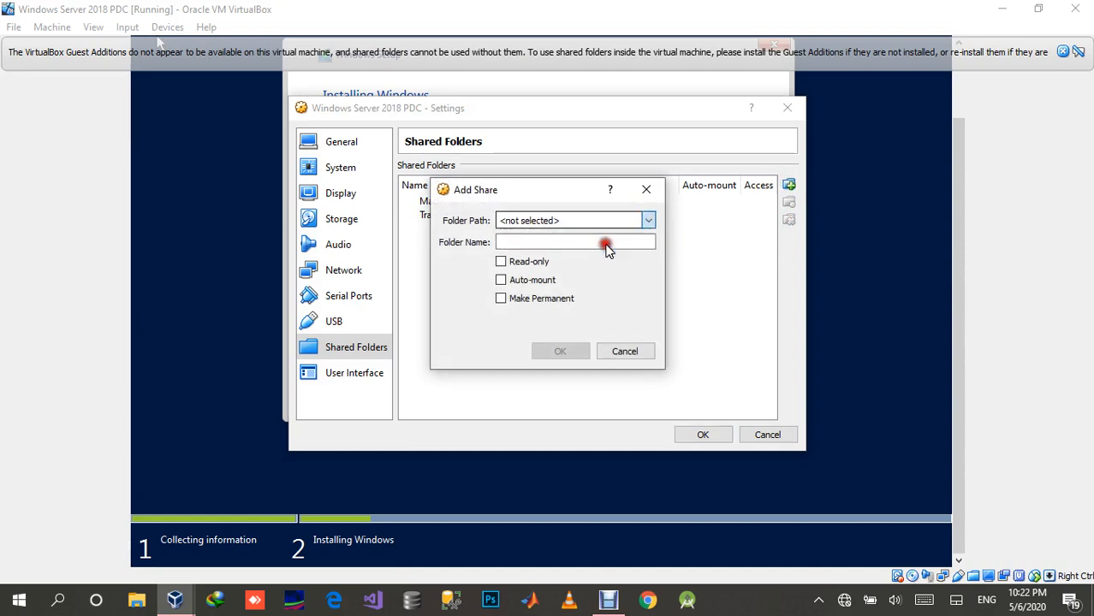
pyautogui.click(505, 464)
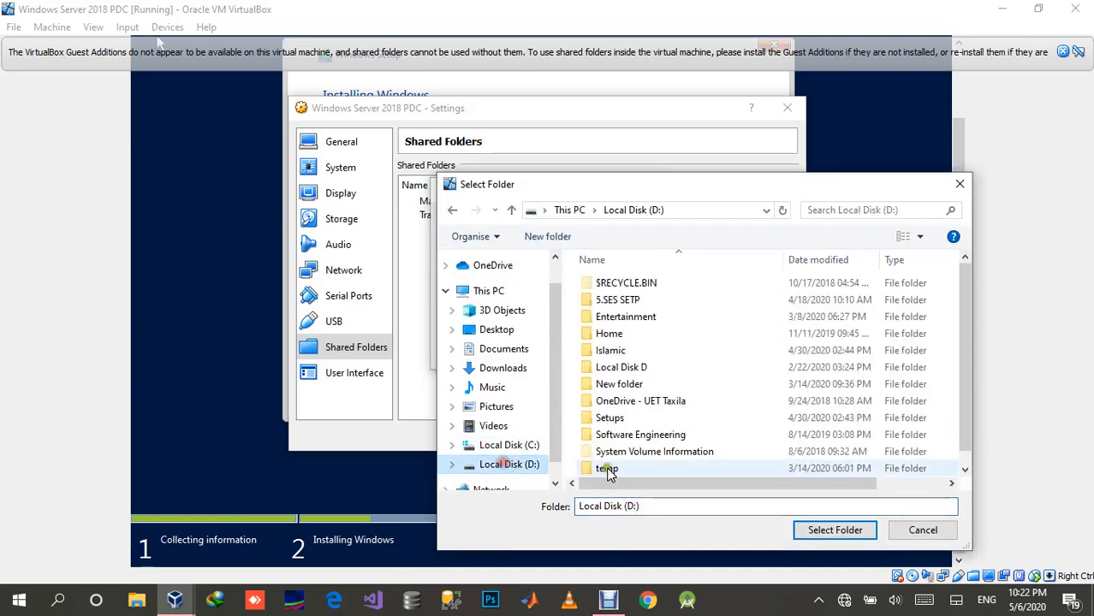
pyautogui.click(813, 530)
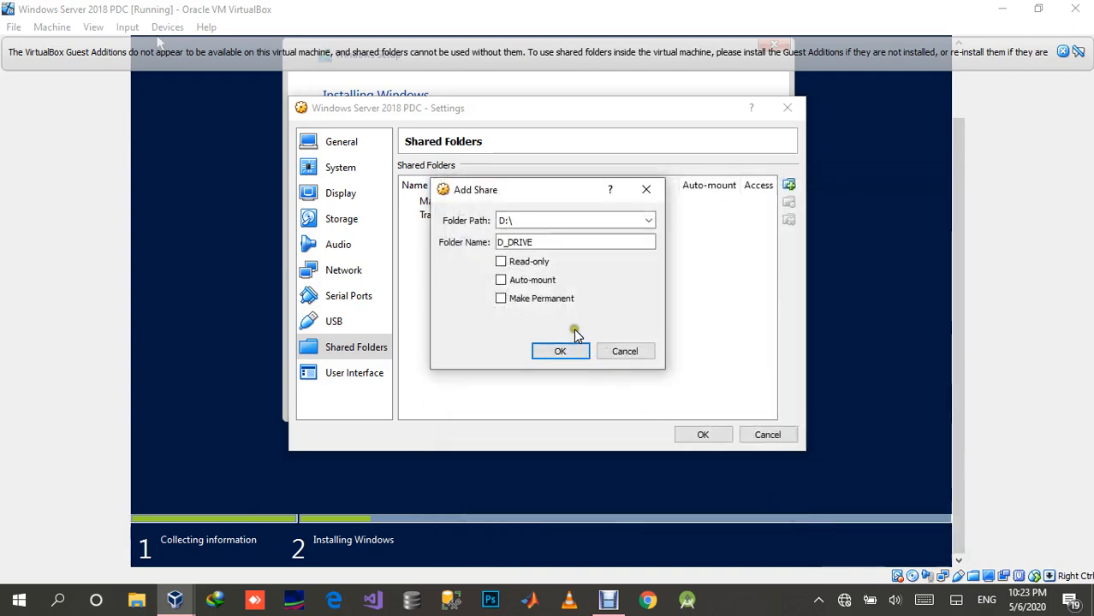
pyautogui.click(529, 282)
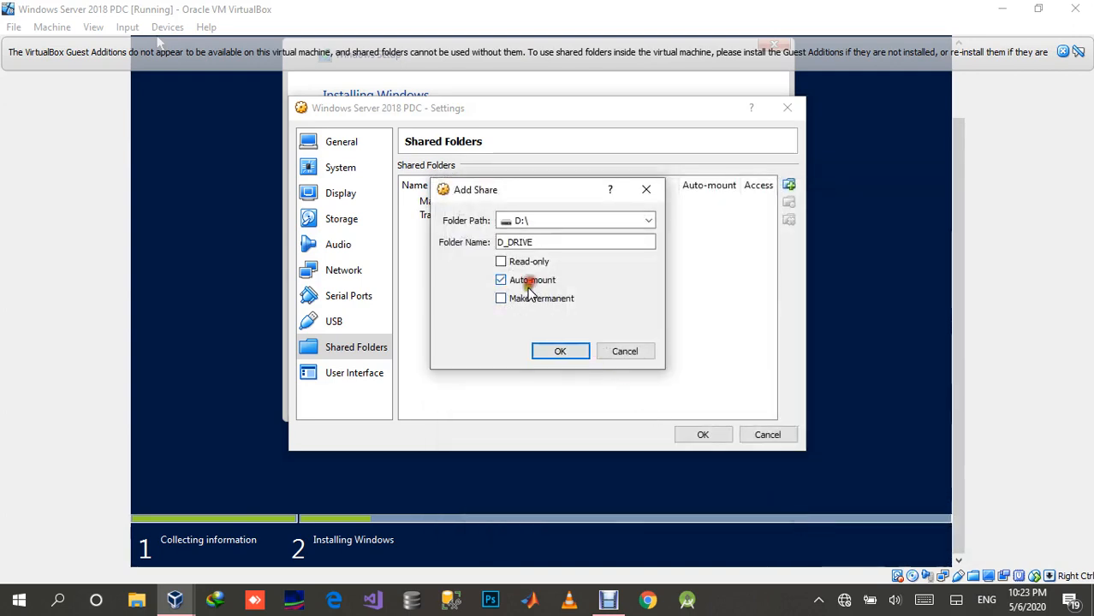
pyautogui.click(526, 298)
pyautogui.click(558, 350)
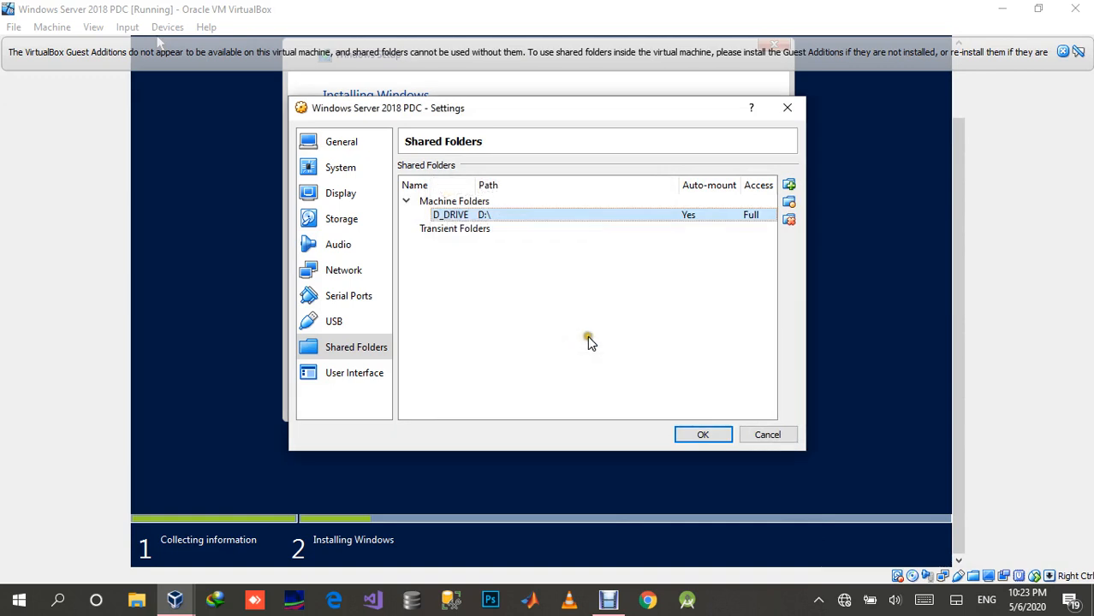
pyautogui.click(693, 434)
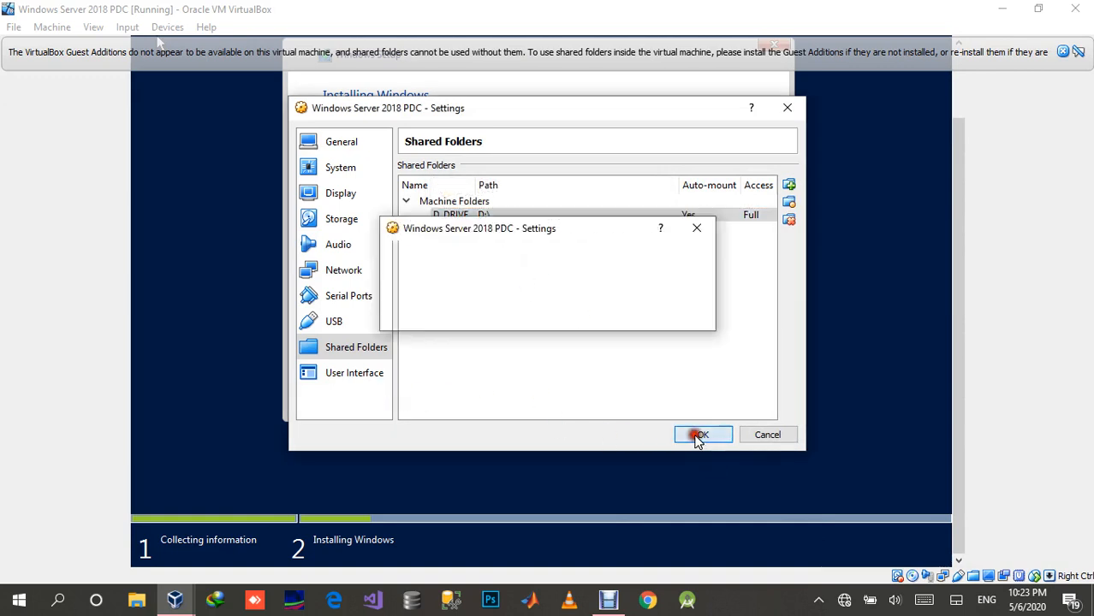
# Step: Check the virtual machine's Drag and Drop mode and dismiss the Guest Additions notification
pyautogui.click(170, 28)
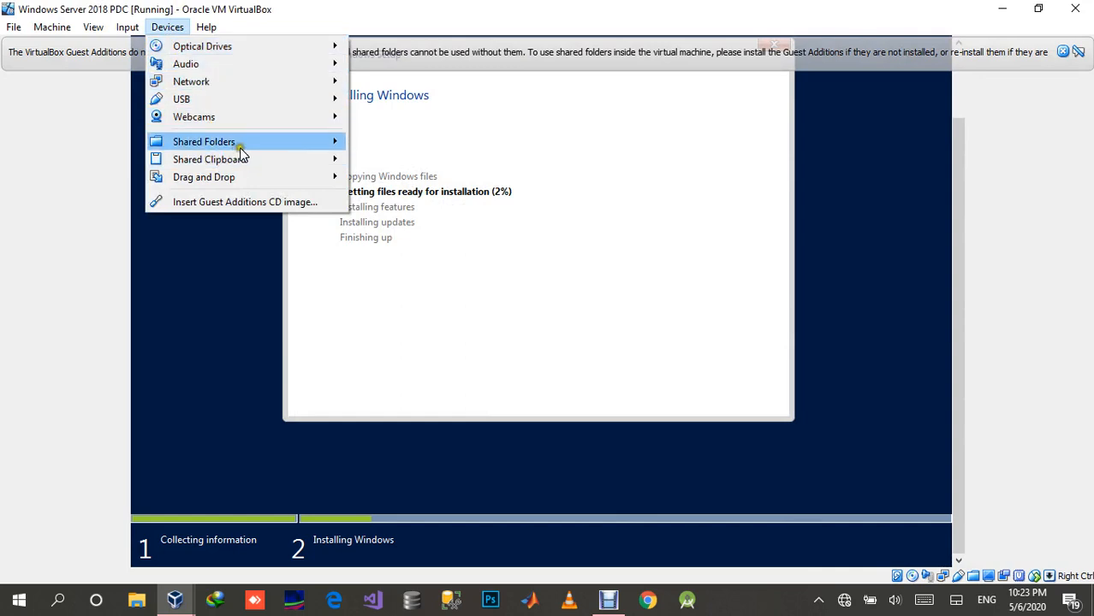
pyautogui.moveTo(271, 149)
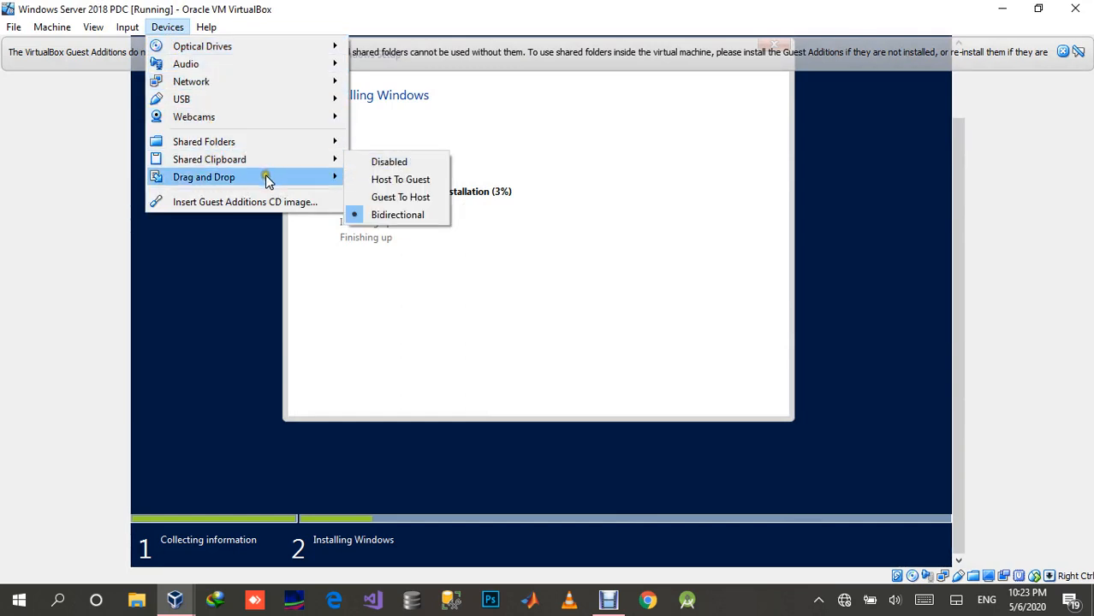
pyautogui.moveTo(315, 184)
pyautogui.click(534, 6)
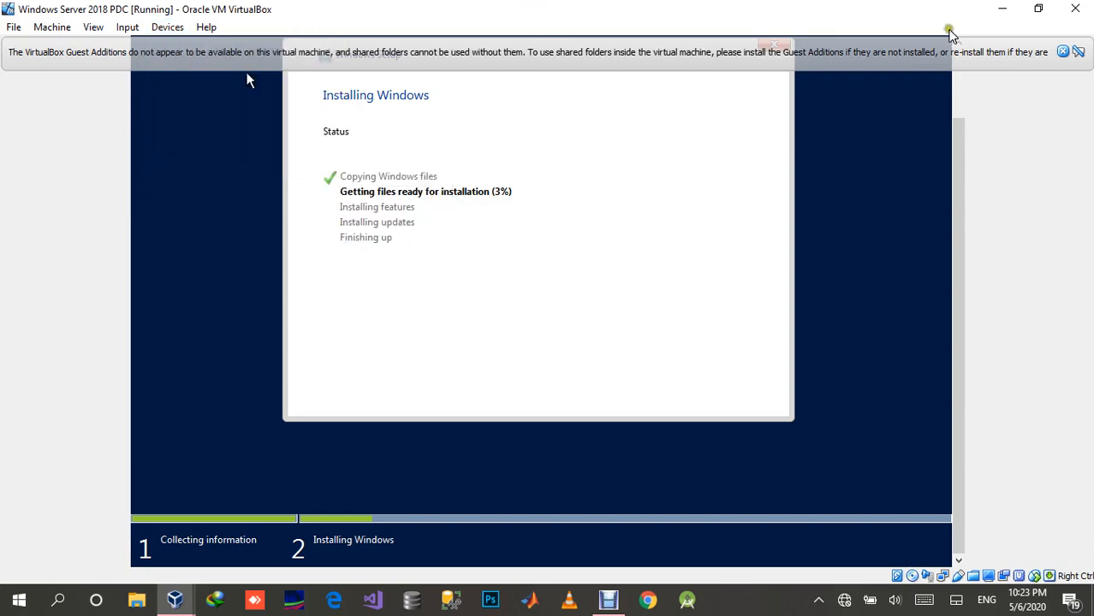
pyautogui.click(1066, 49)
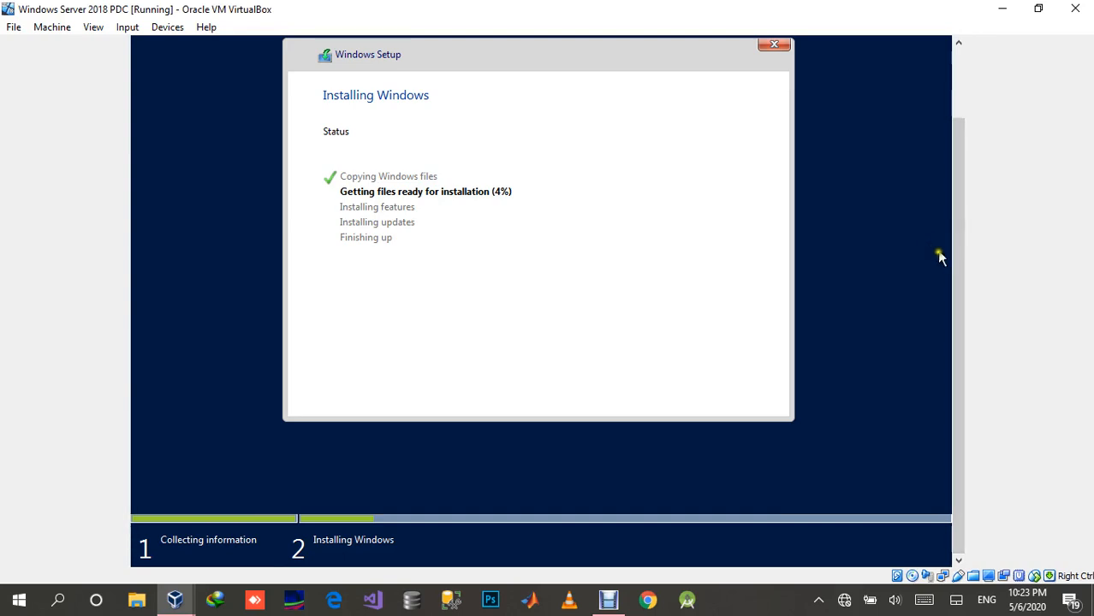
pyautogui.moveTo(955, 289); pyautogui.dragTo(962, 220)
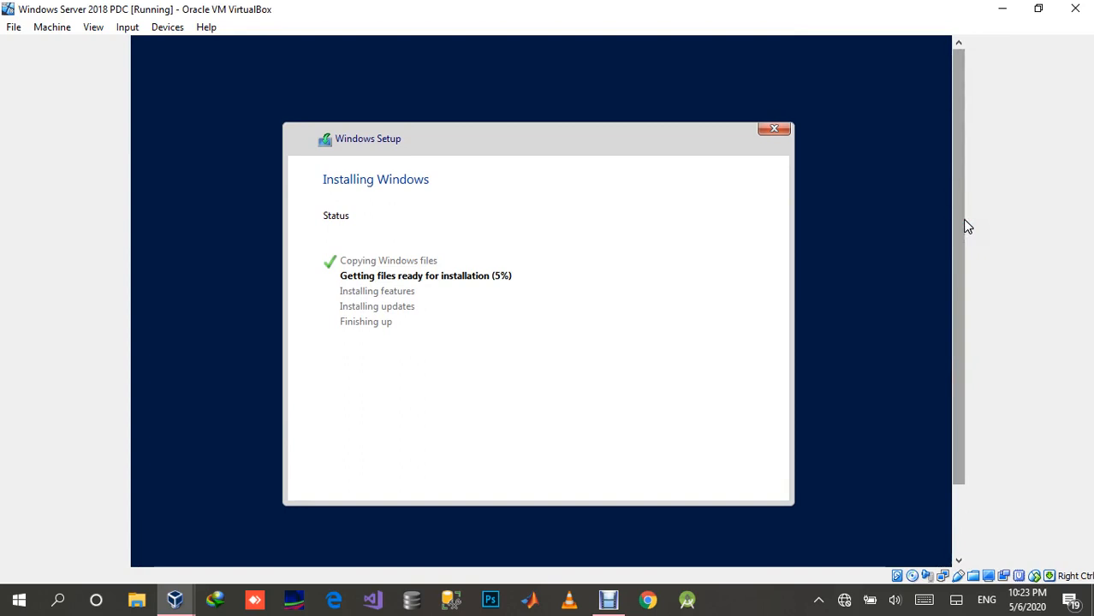
pyautogui.click(968, 242)
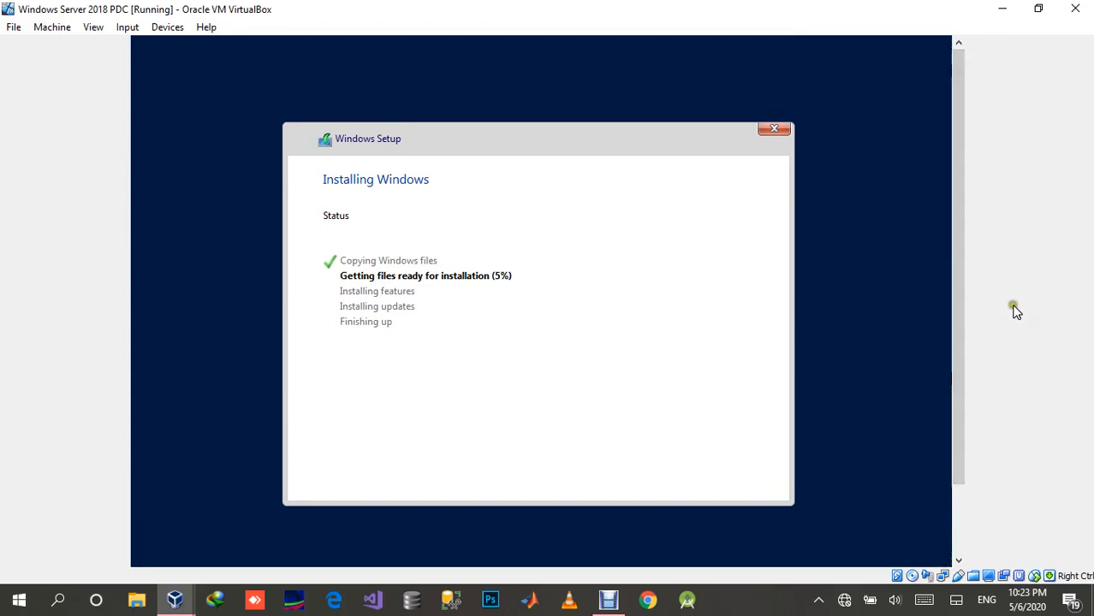
pyautogui.click(781, 613)
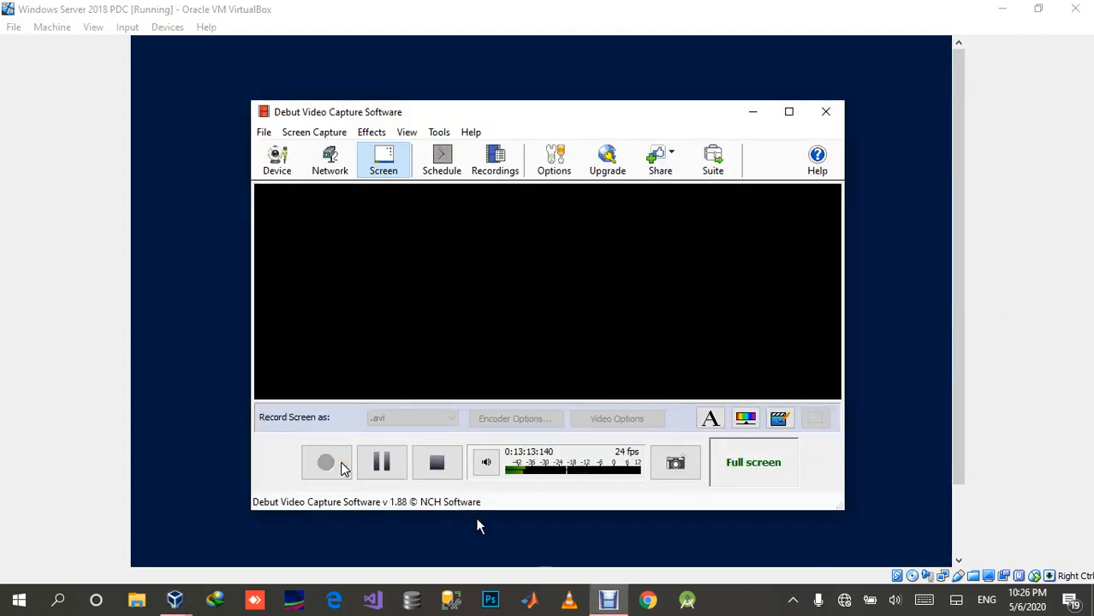
pyautogui.click(159, 304)
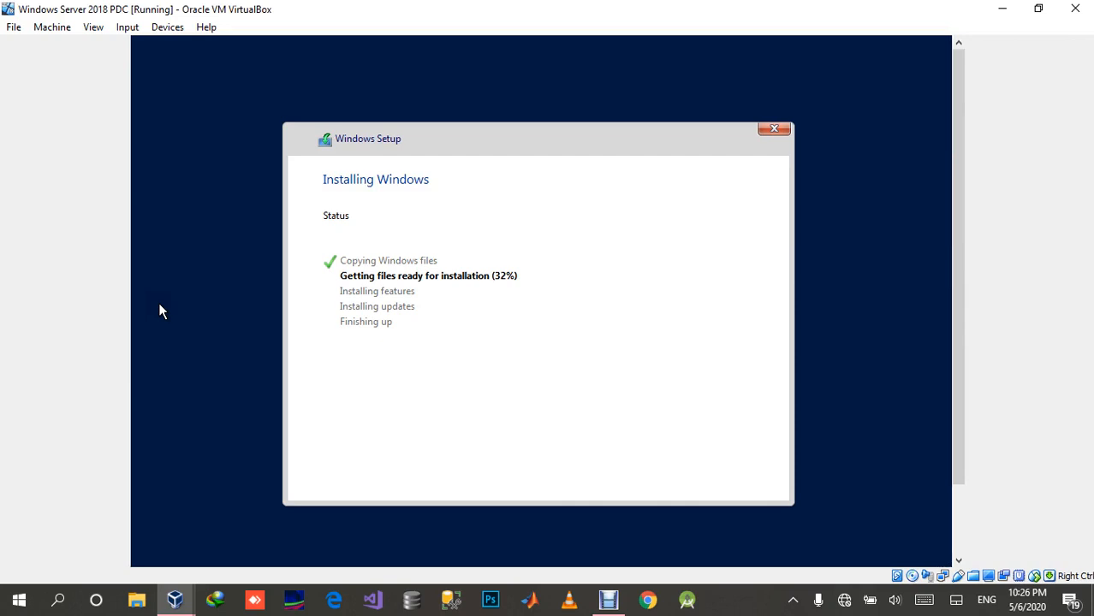
# Step: Switch to VirtualBox Manager and set up a new virtual machine named Windows XP, version Windows XP (32-bit), with 192 MB of memory
pyautogui.click(176, 599)
pyautogui.click(123, 560)
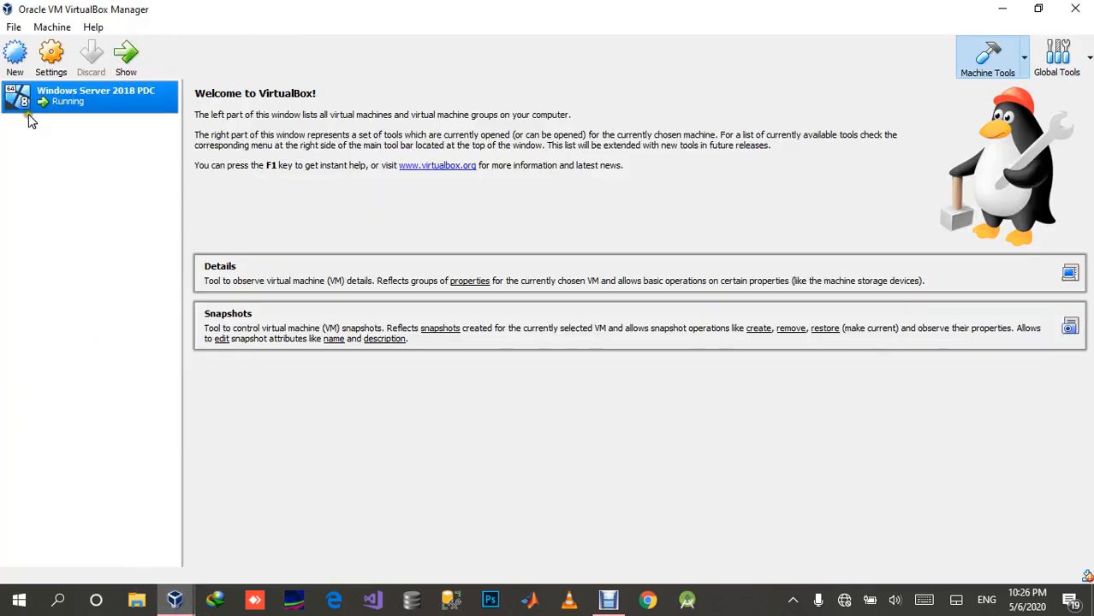
pyautogui.click(13, 56)
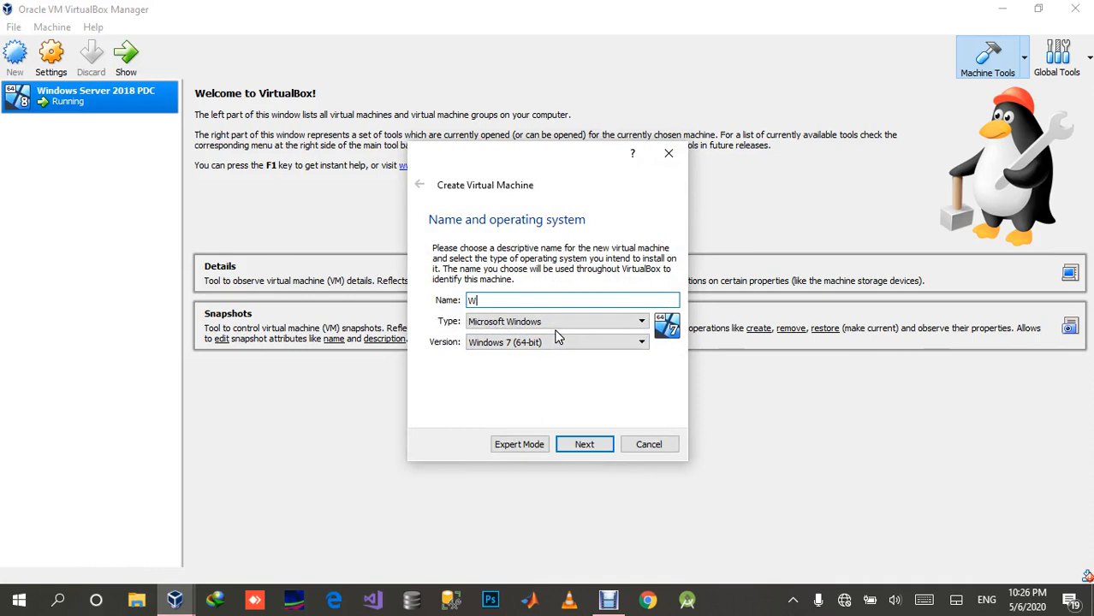
pyautogui.write('ndows XP')
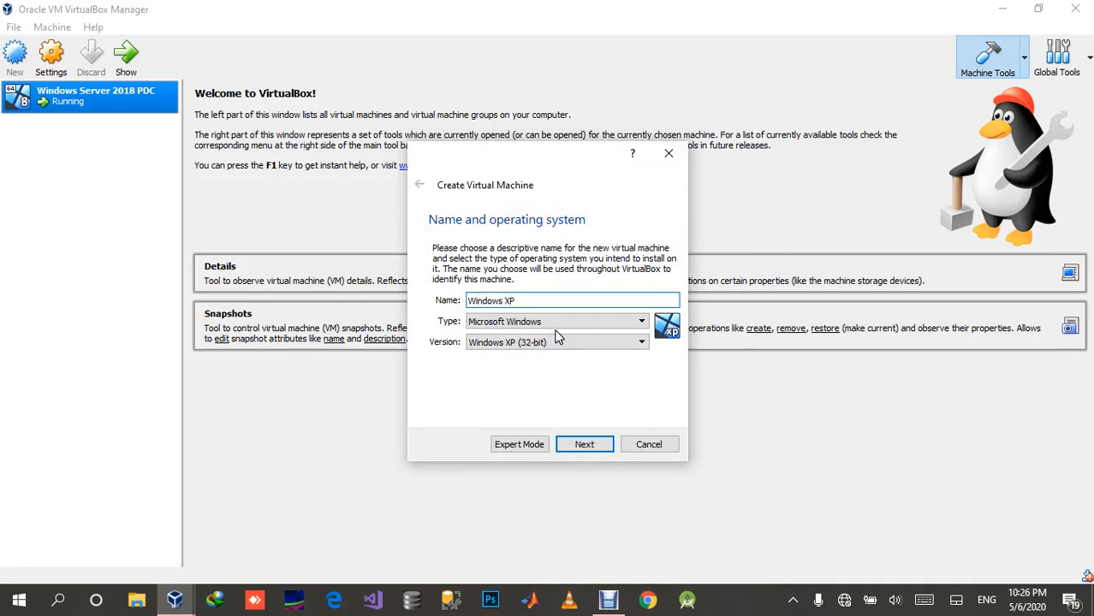
pyautogui.click(584, 444)
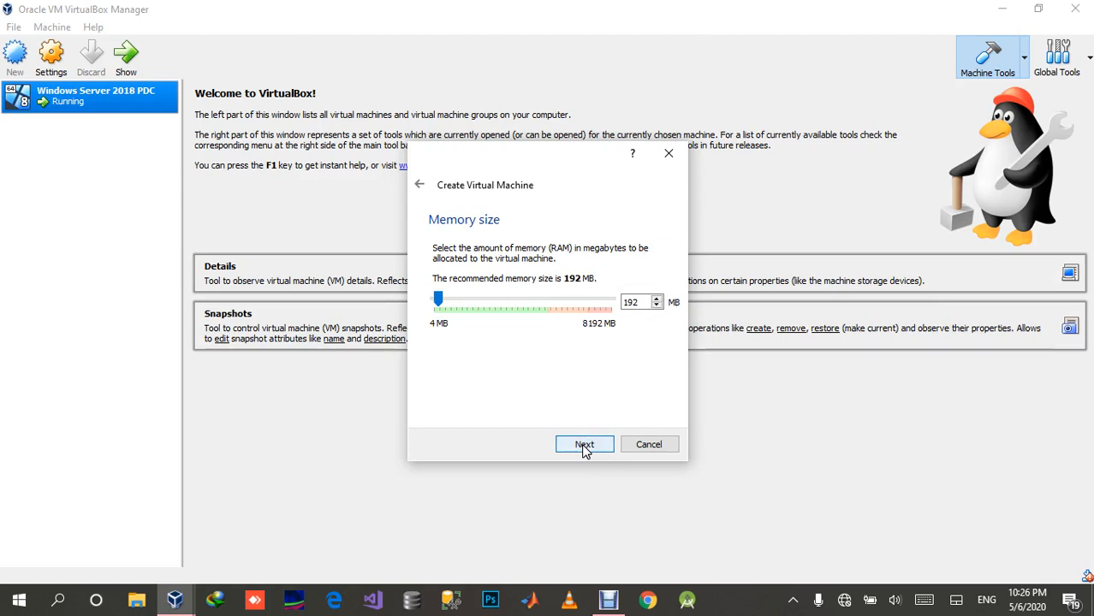
pyautogui.click(584, 445)
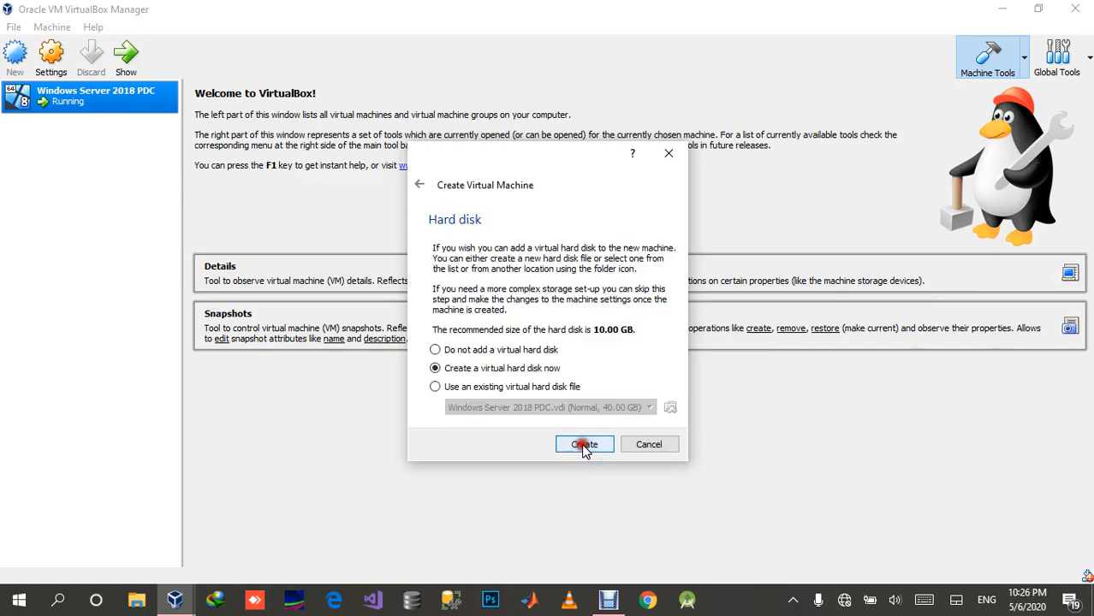
# Step: Choose to create a new virtual hard disk for the Windows XP machine as a dynamically allocated VDI
pyautogui.click(583, 445)
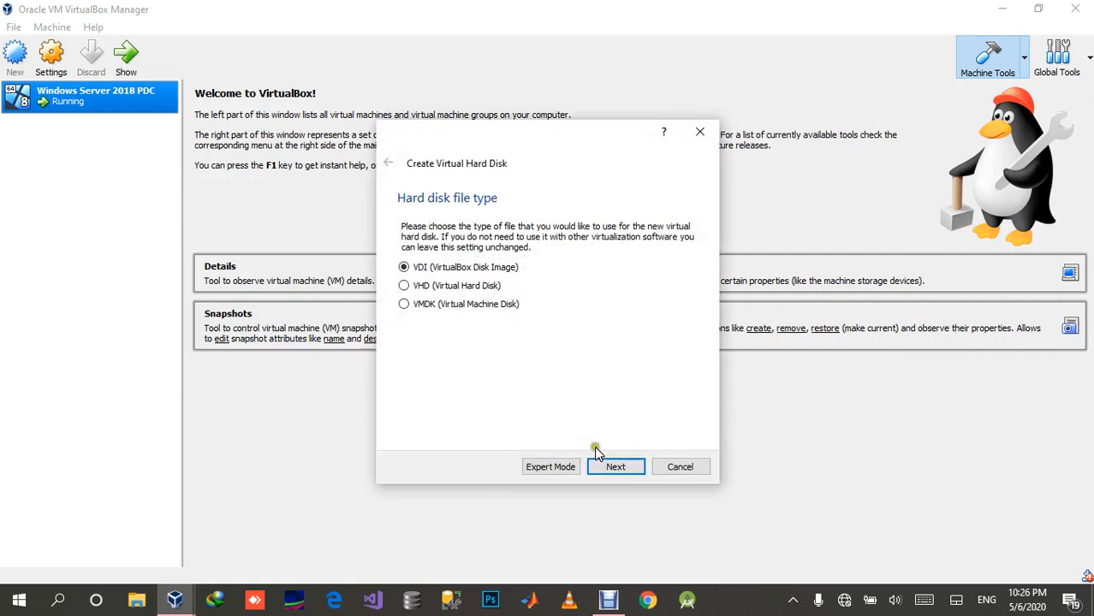
pyautogui.click(604, 465)
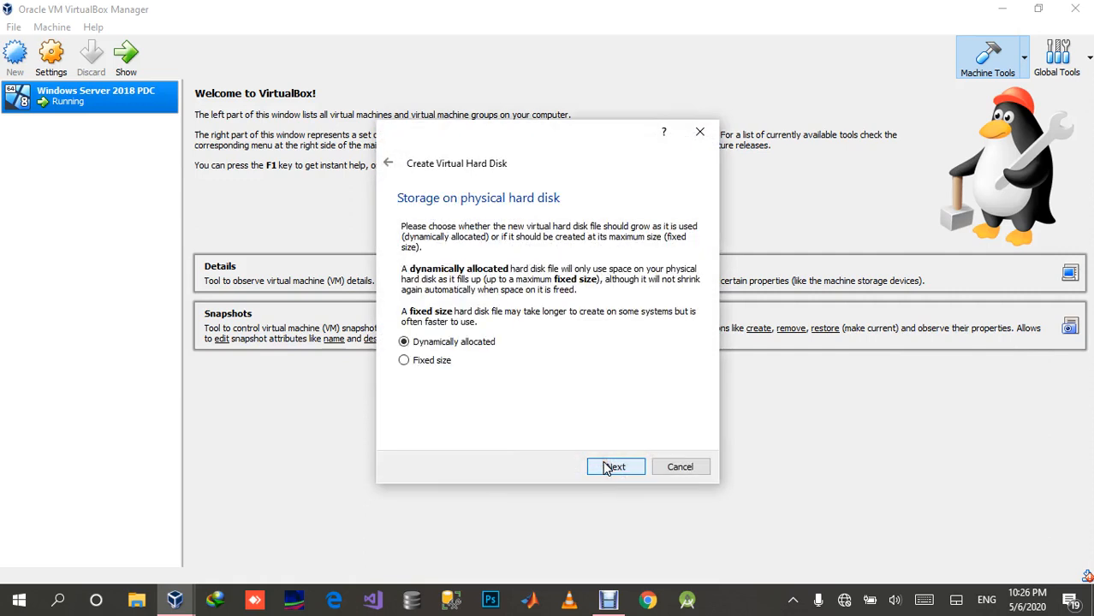
pyautogui.click(606, 467)
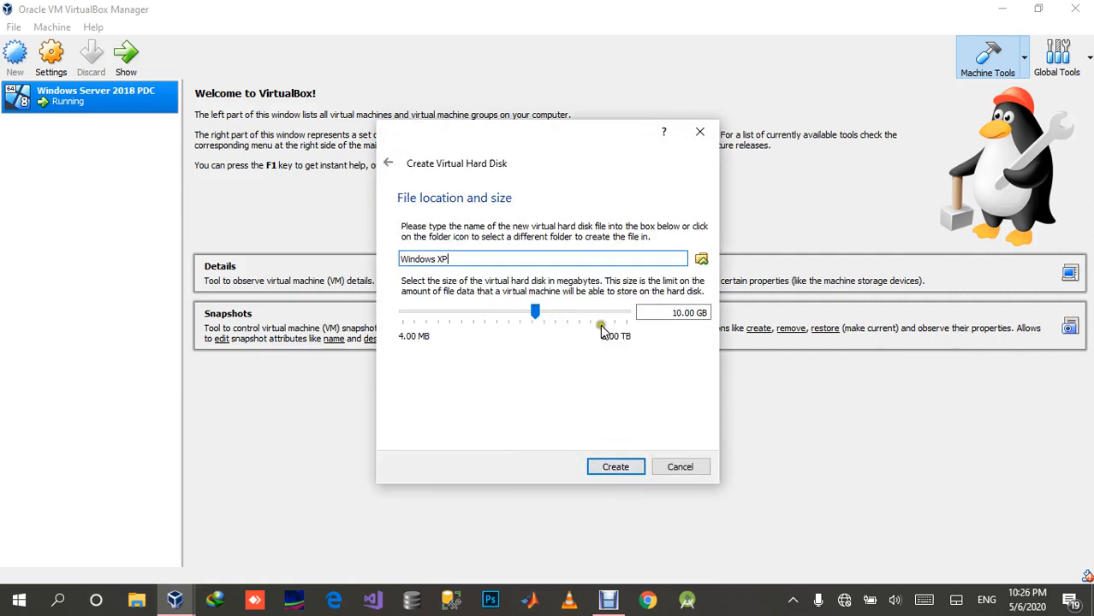
pyautogui.click(620, 468)
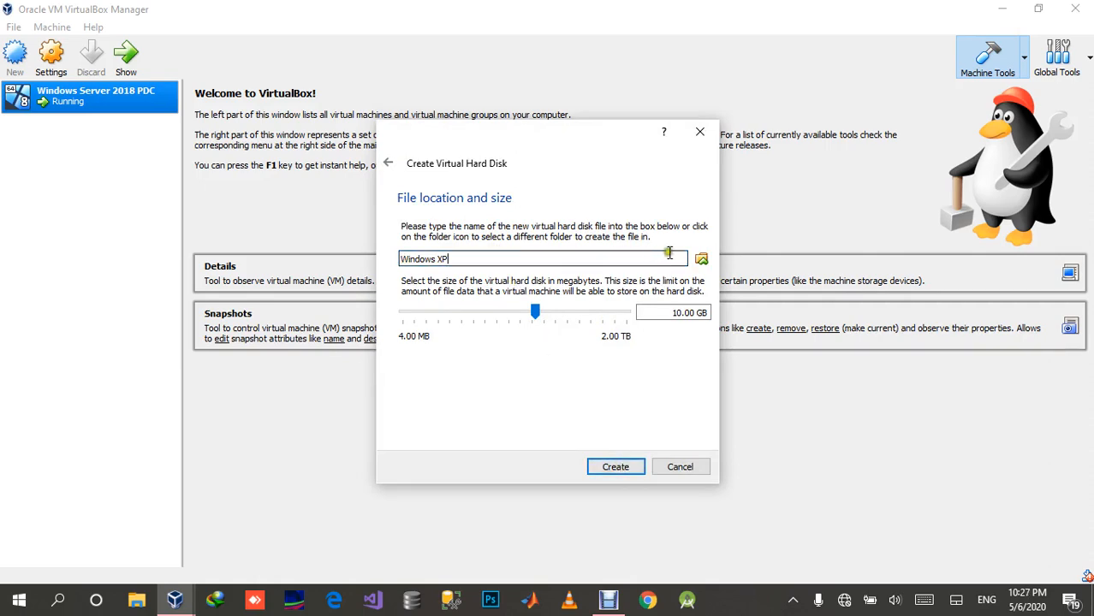
# Step: Store the hard disk file as Windows XP in C:\Virtual Machines and create it with a size of 10.00 GB
pyautogui.click(700, 259)
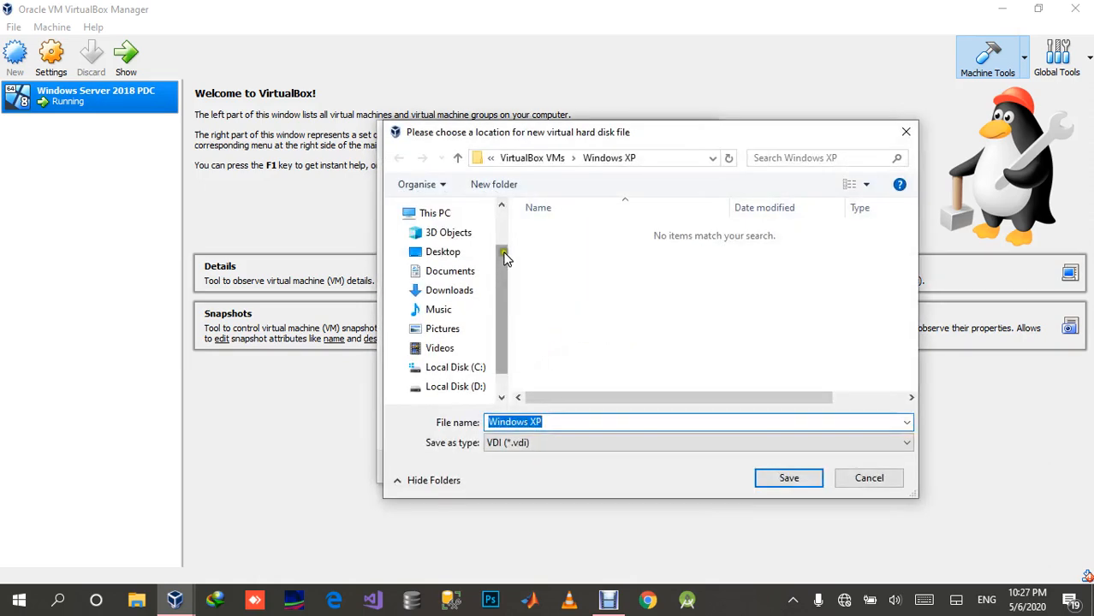
pyautogui.click(455, 367)
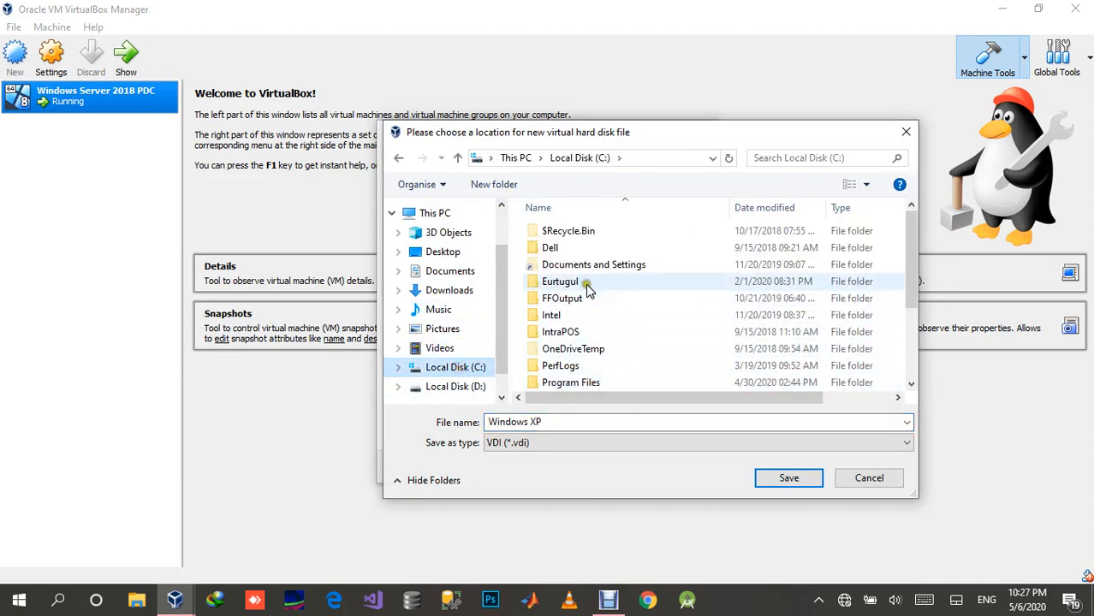
pyautogui.scroll(-3, 596, 331)
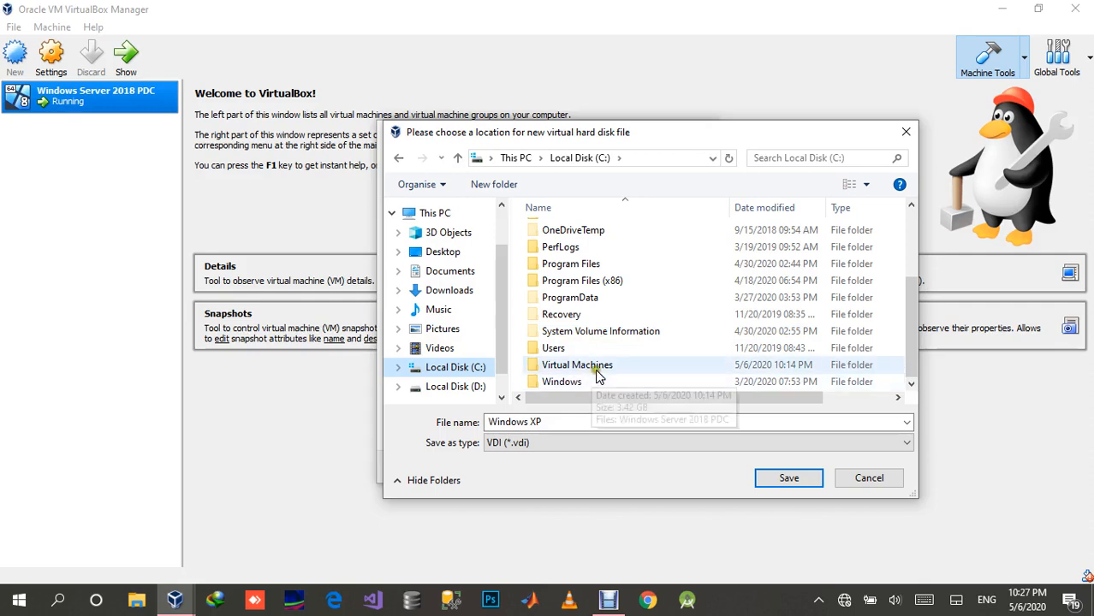
pyautogui.click(603, 365)
pyautogui.doubleClick(603, 365)
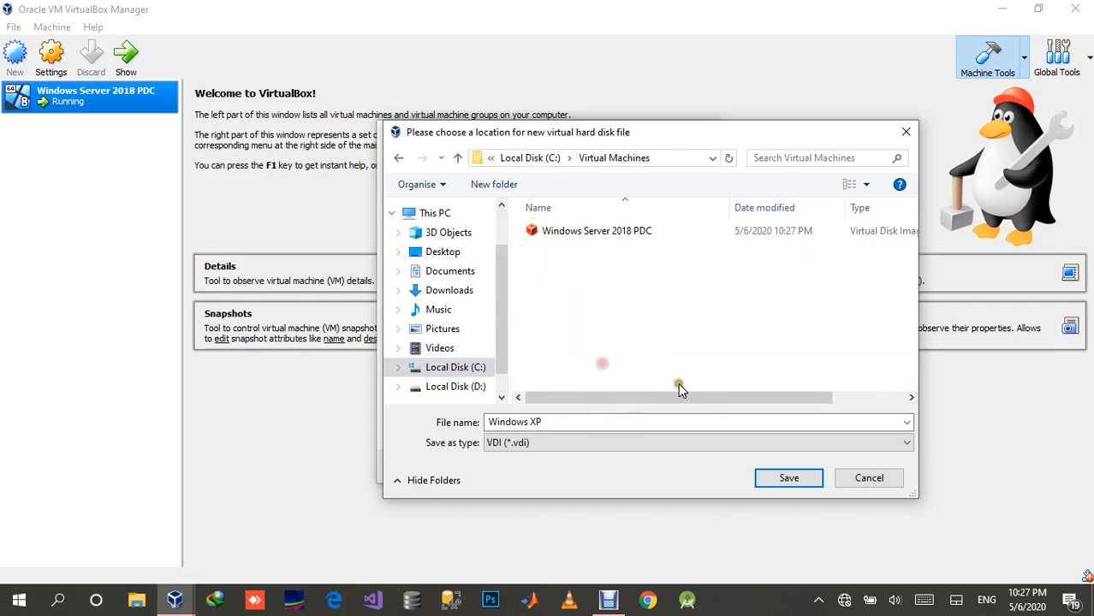
pyautogui.click(789, 479)
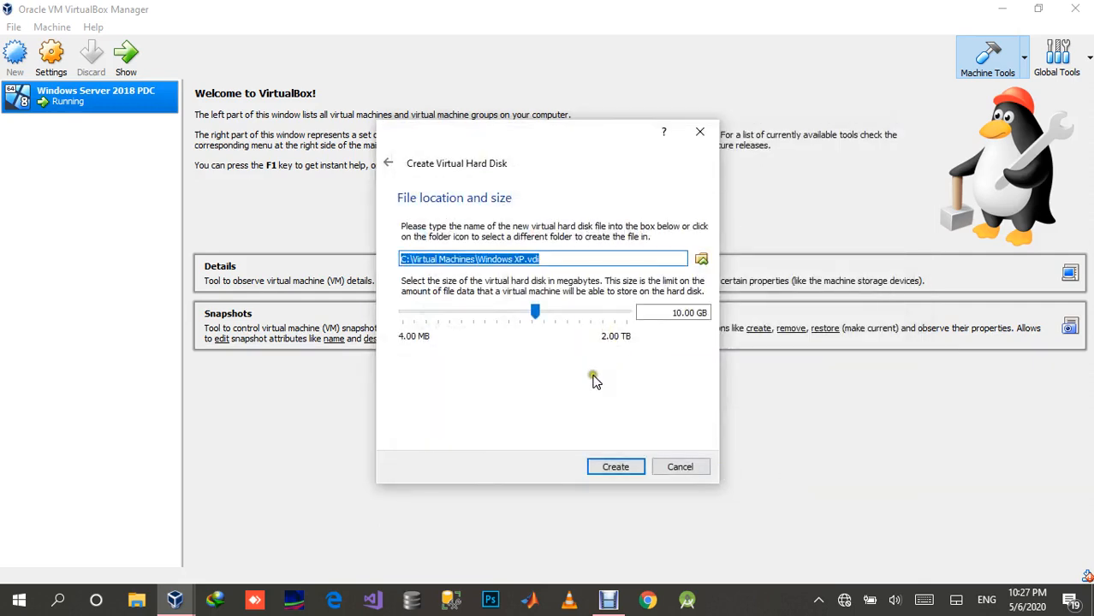
pyautogui.click(609, 462)
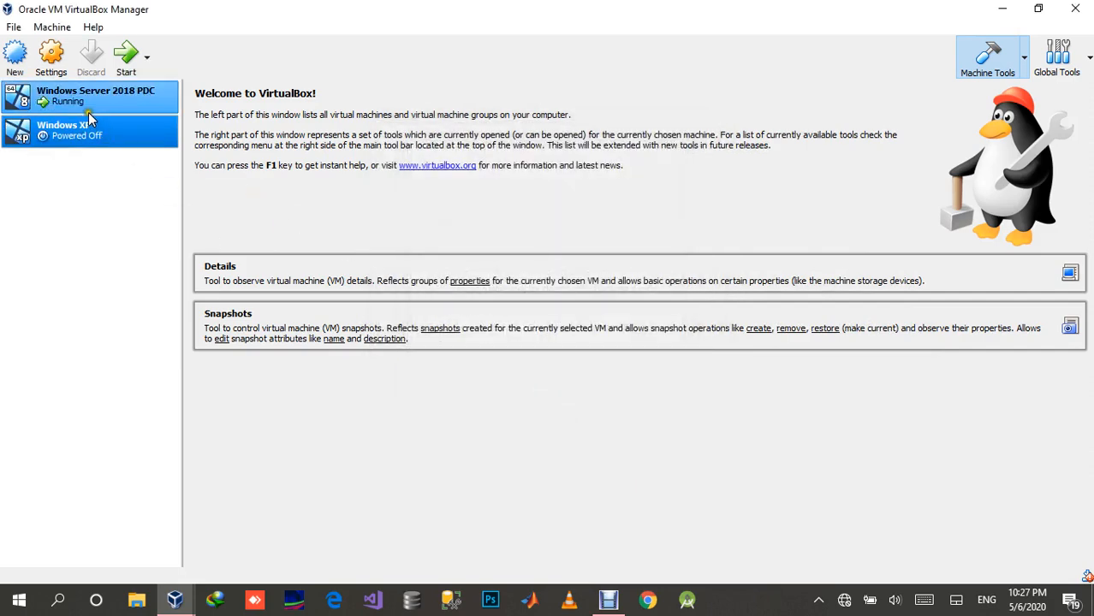
# Step: Open the Windows XP machine's settings and review its System, Display, Storage, Audio, Network and Serial Ports options
pyautogui.click(61, 60)
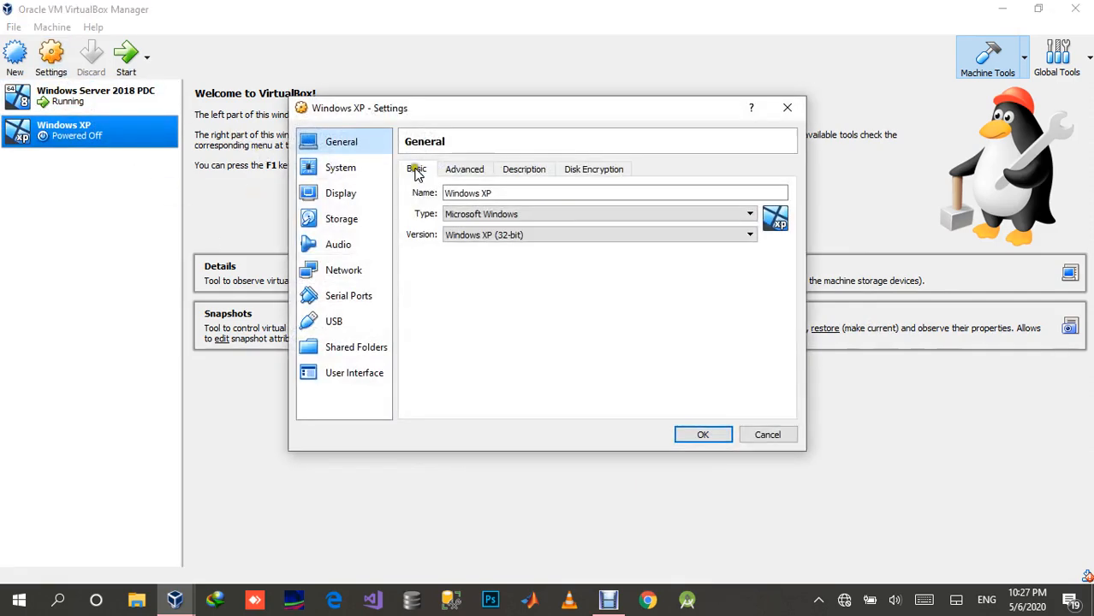
pyautogui.click(344, 169)
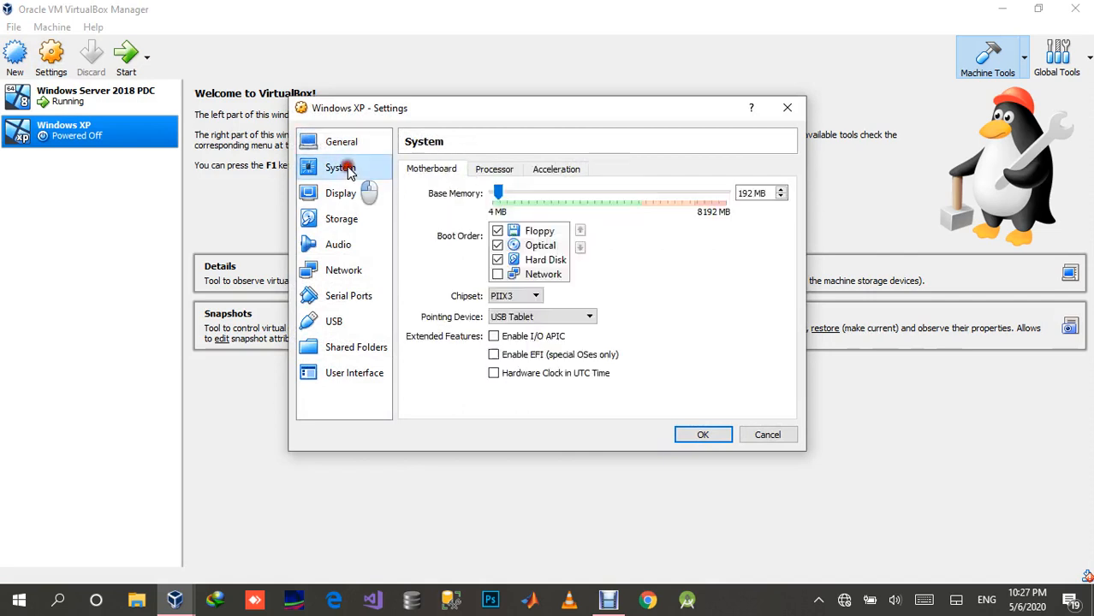
pyautogui.click(495, 171)
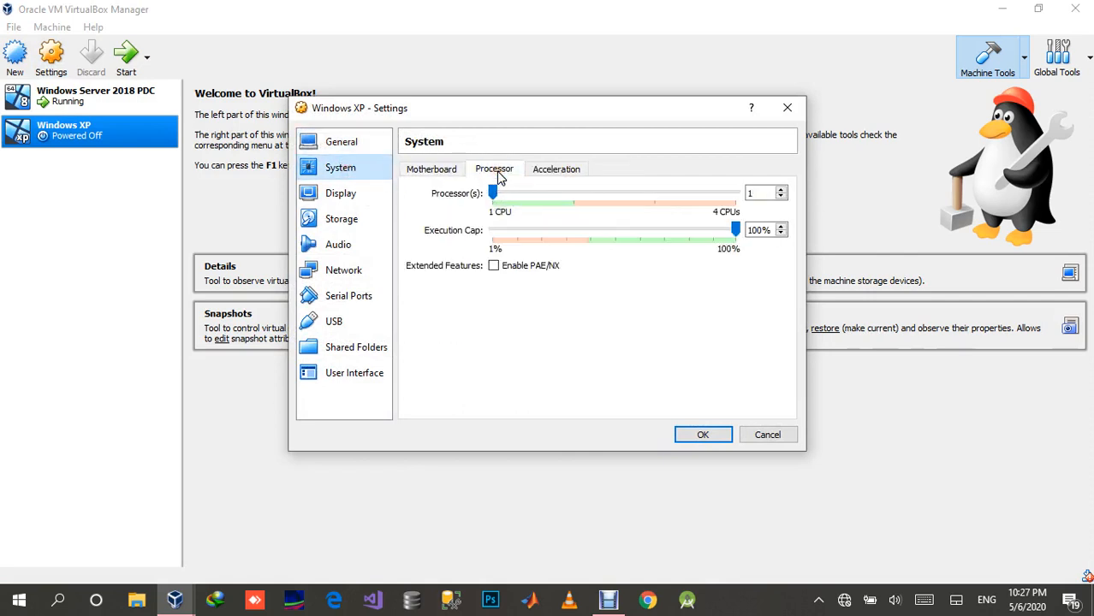
pyautogui.click(359, 196)
pyautogui.click(353, 220)
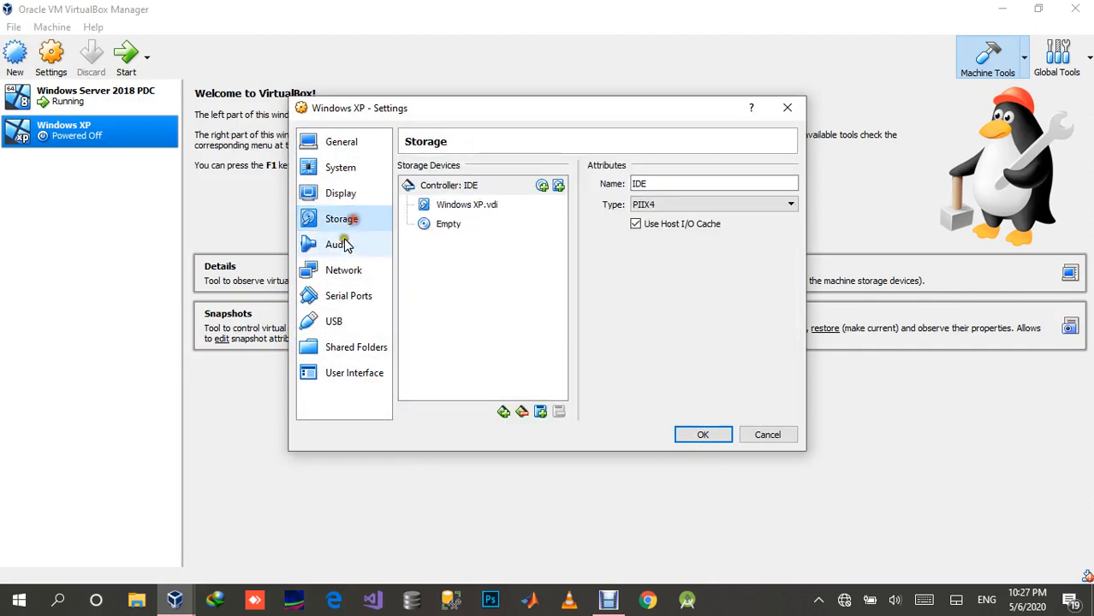
pyautogui.click(344, 245)
pyautogui.click(348, 271)
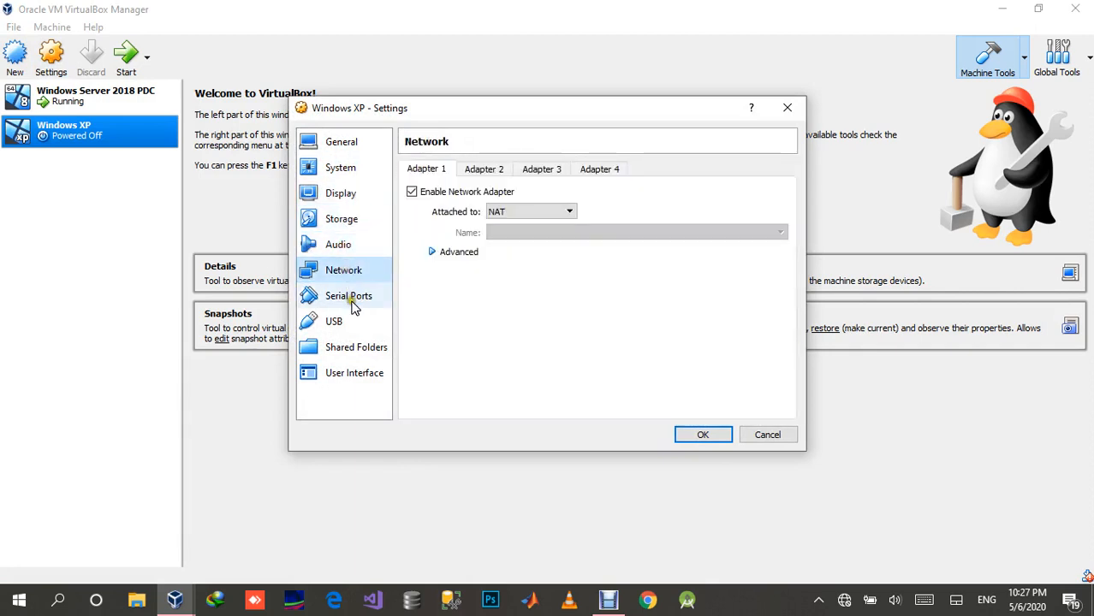
pyautogui.click(350, 299)
# Step: Attach network Adapter 1 to a Bridged Adapter using the Realtek PCIe FE Family Controller
pyautogui.click(349, 270)
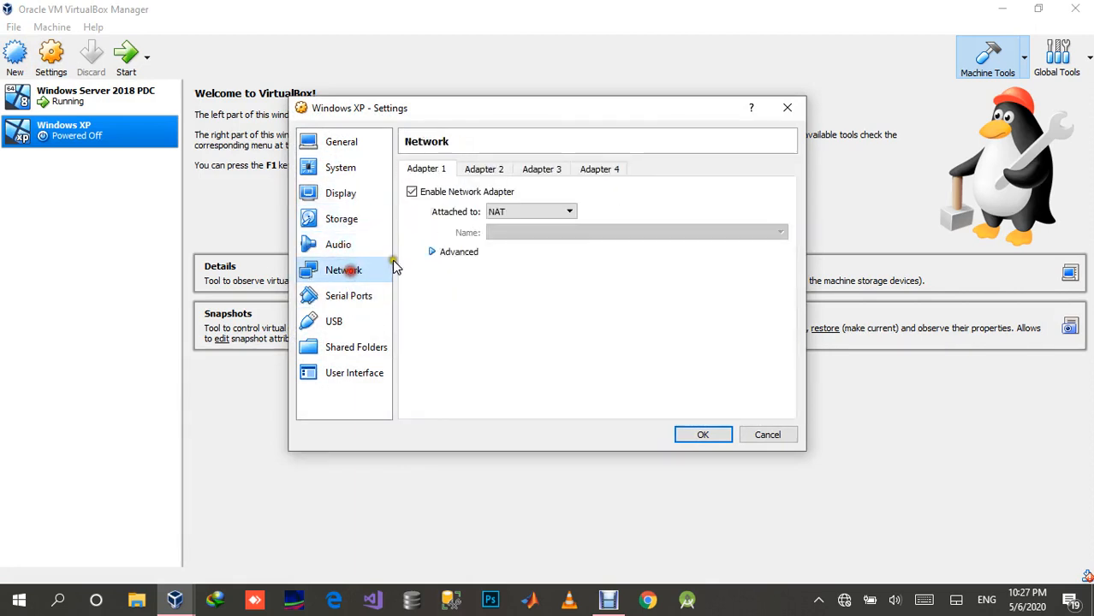
pyautogui.click(512, 212)
pyautogui.click(506, 250)
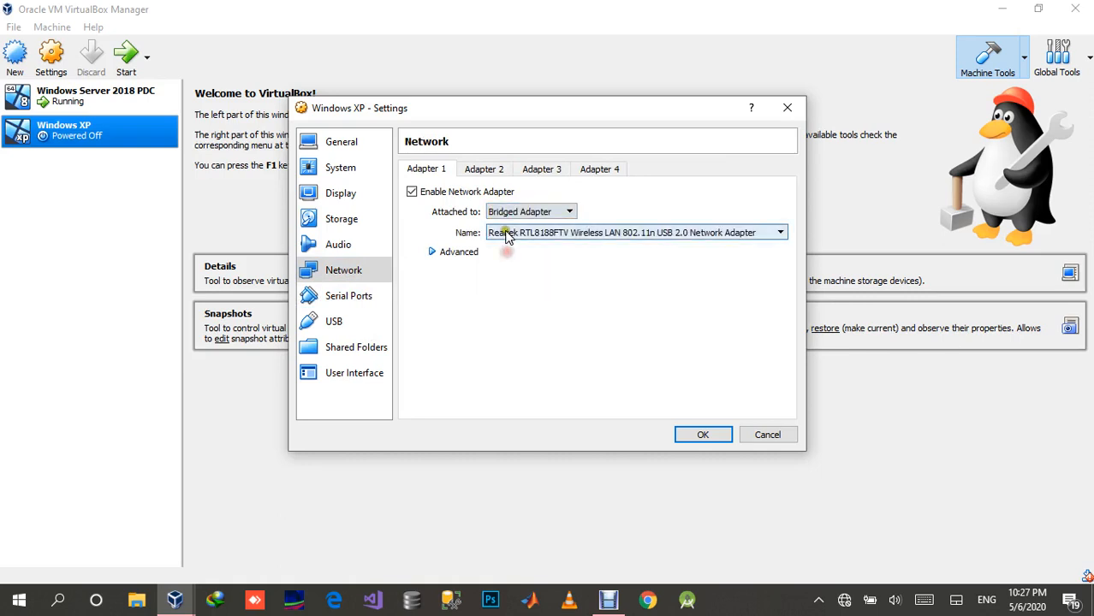
pyautogui.click(506, 234)
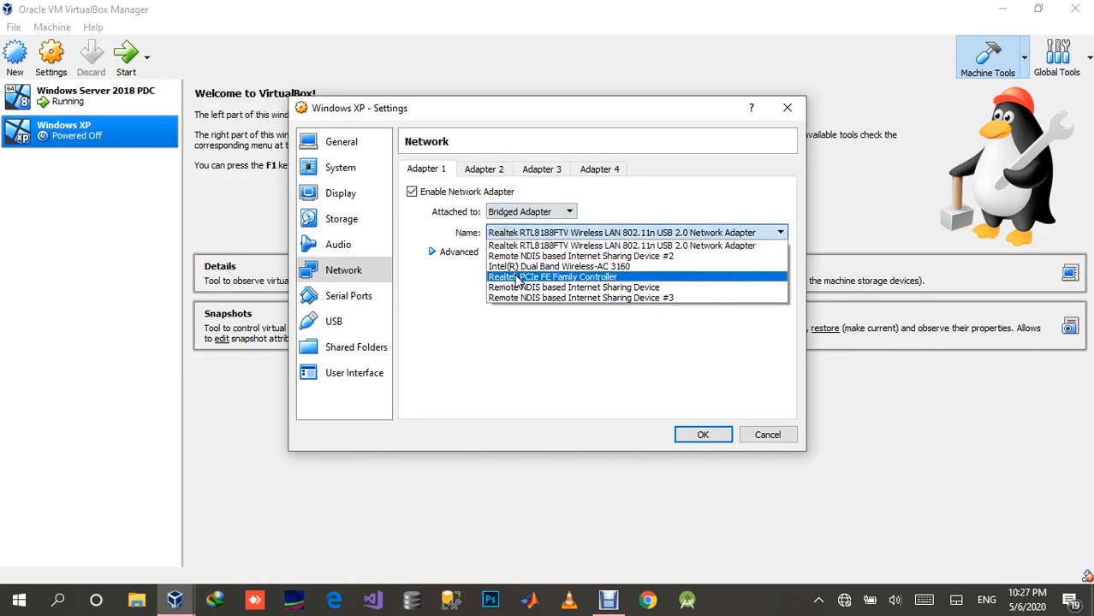
pyautogui.click(517, 278)
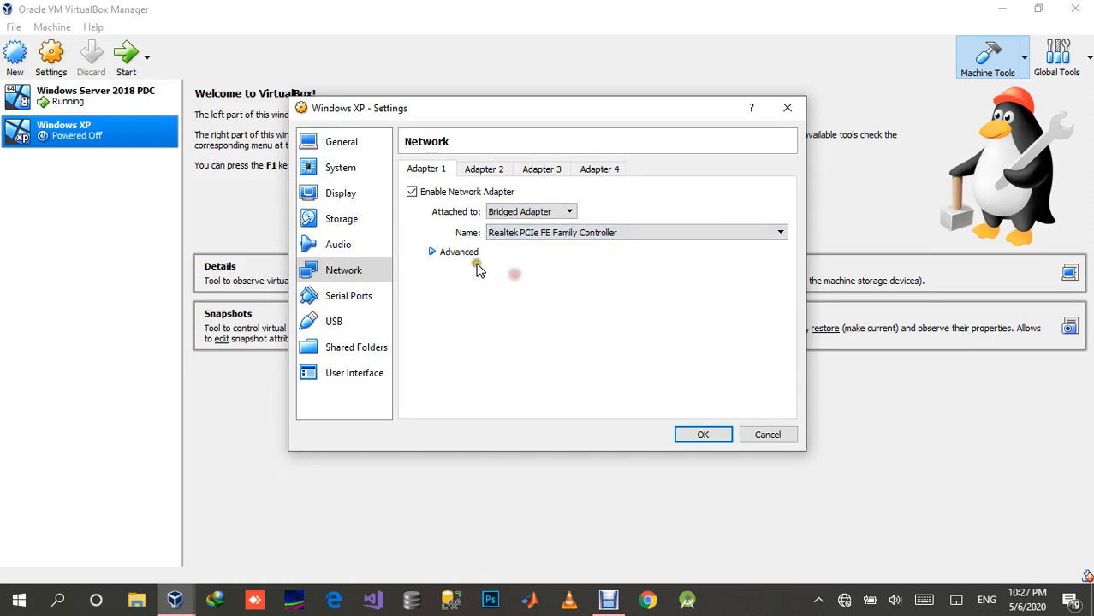
# Step: Set Adapter 1's Promiscuous Mode to Allow All and keep the Intel PRO/1000 T Server adapter type
pyautogui.click(432, 252)
pyautogui.click(516, 293)
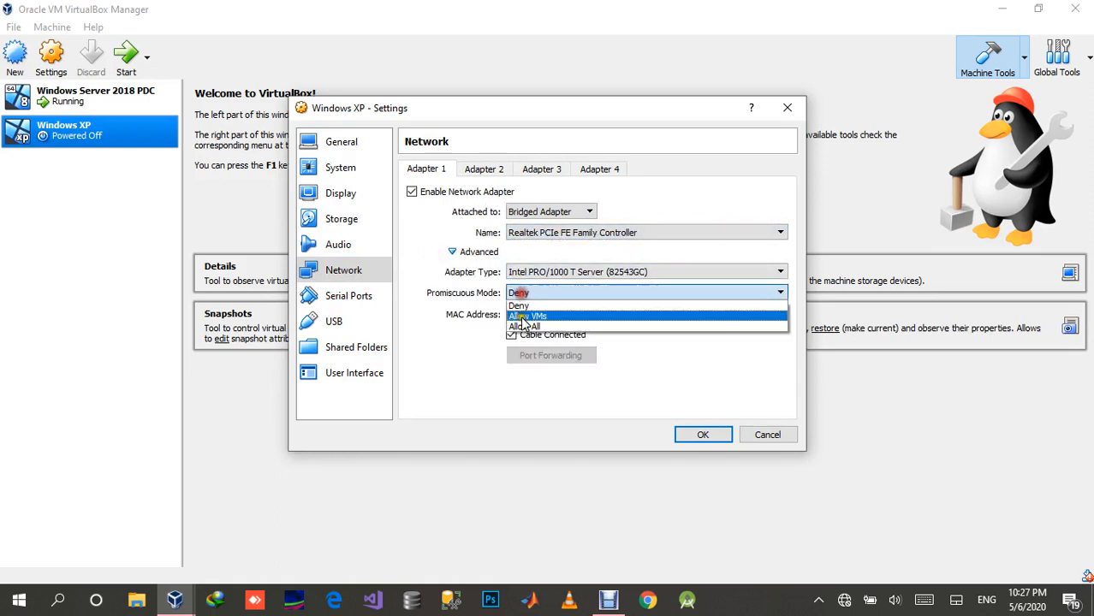
pyautogui.click(525, 328)
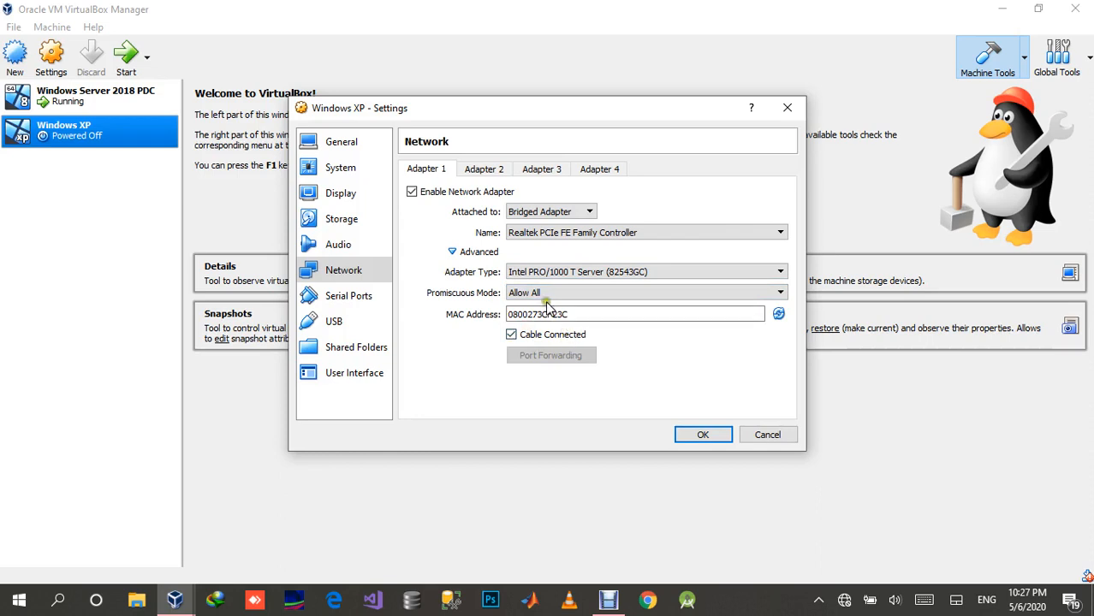
pyautogui.click(530, 276)
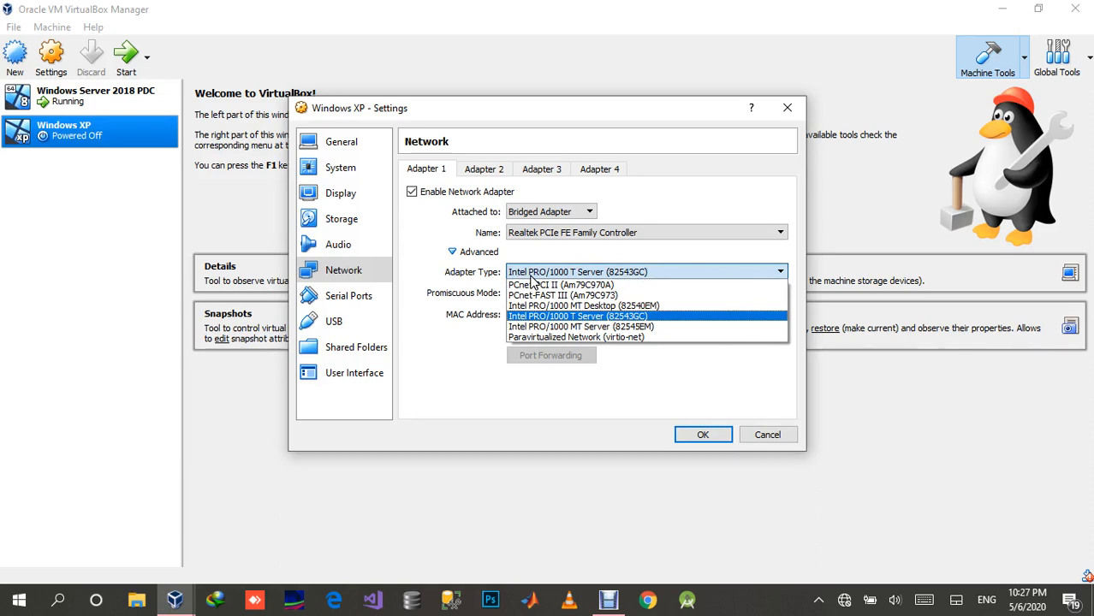
pyautogui.click(530, 276)
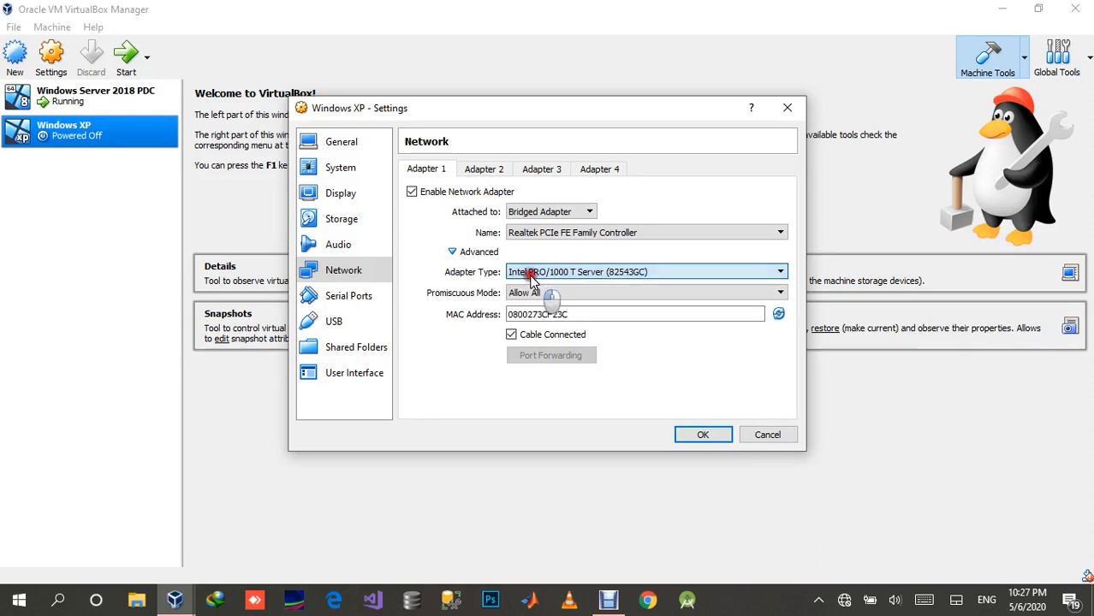
# Step: Share the host's D:\ drive with the Windows XP machine as D_DRIVE with Auto-mount enabled, and save the settings
pyautogui.click(354, 324)
pyautogui.click(355, 347)
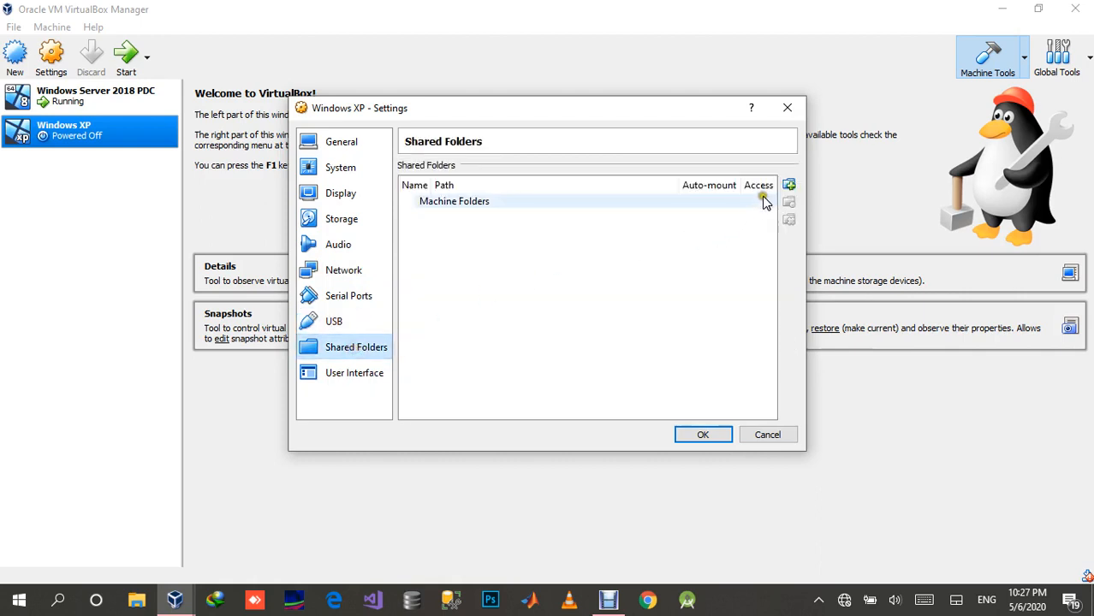
pyautogui.click(788, 185)
pyautogui.click(644, 230)
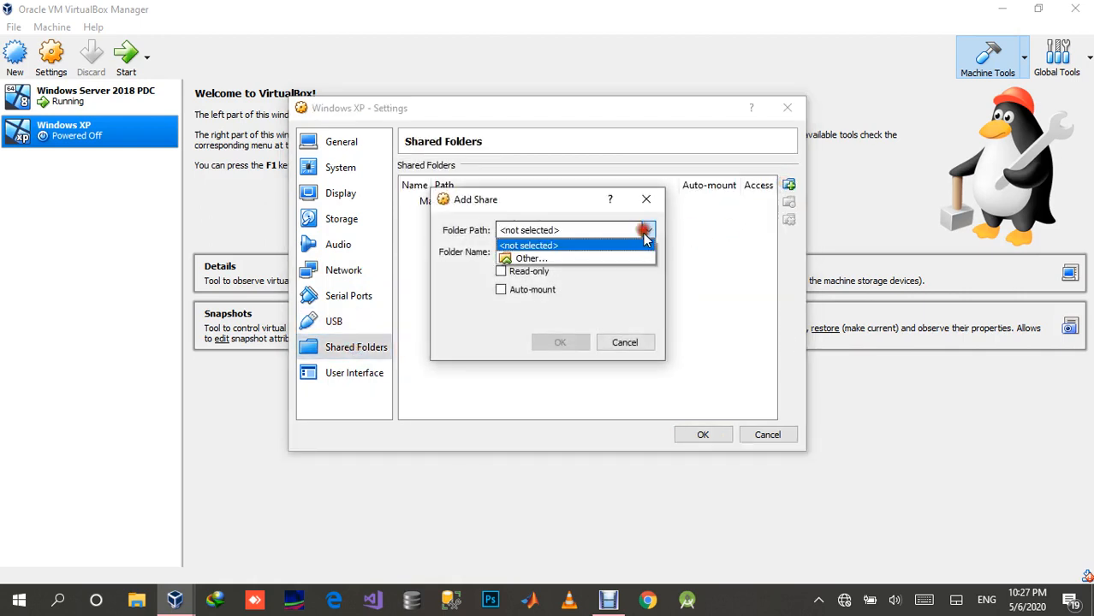
pyautogui.click(630, 258)
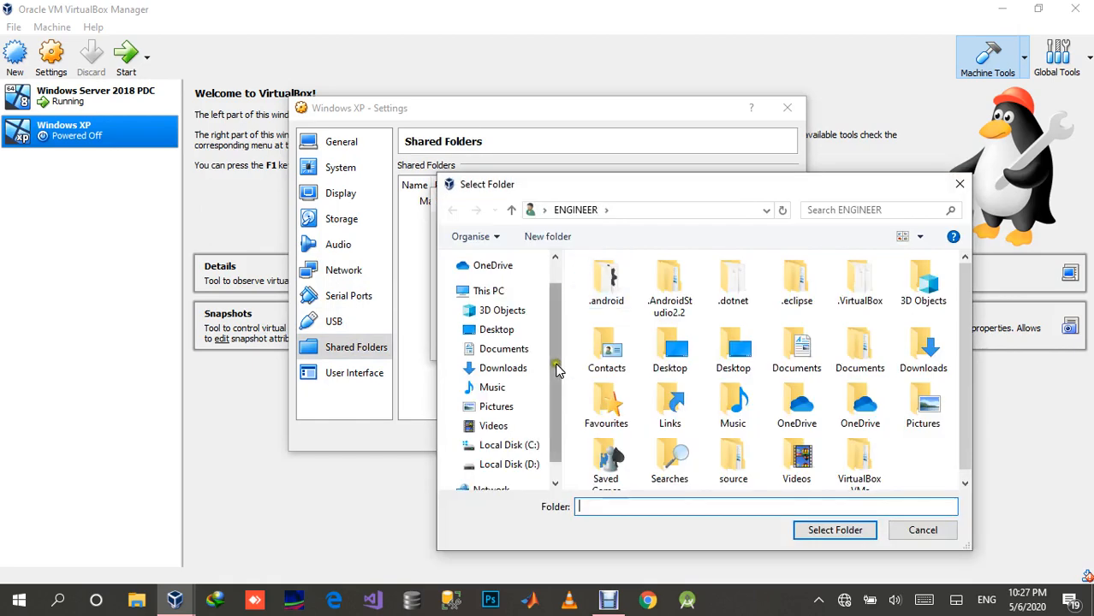
pyautogui.click(508, 464)
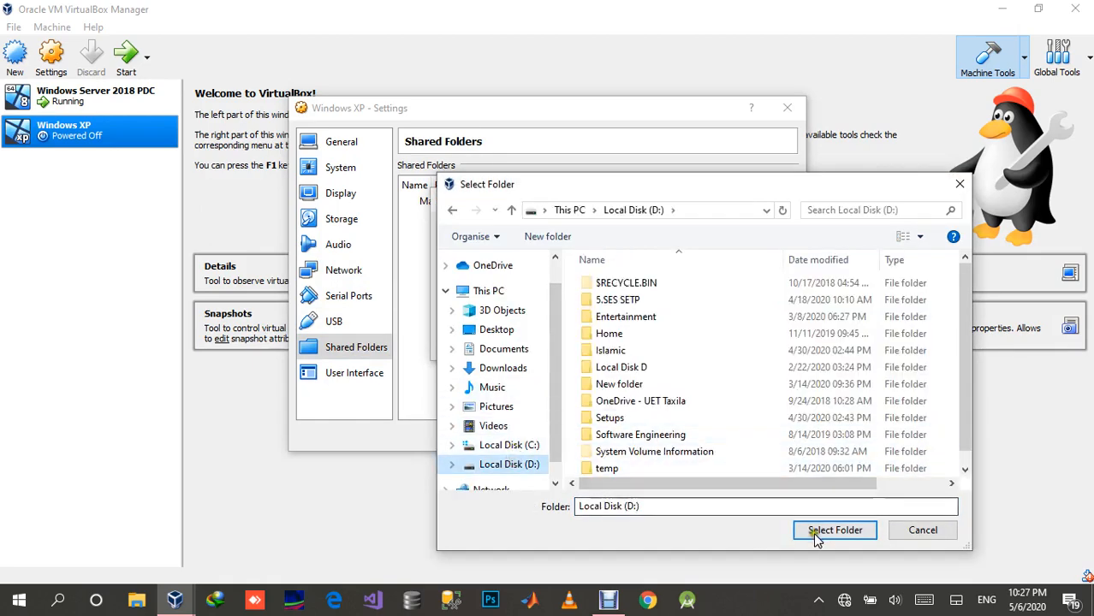
pyautogui.click(834, 529)
pyautogui.click(531, 290)
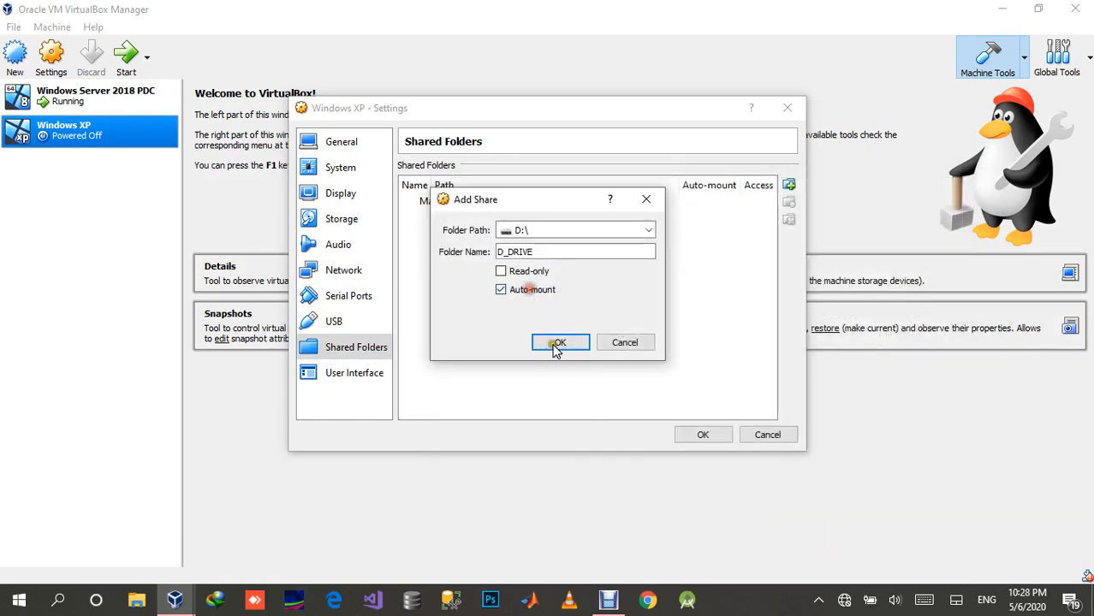
pyautogui.click(557, 343)
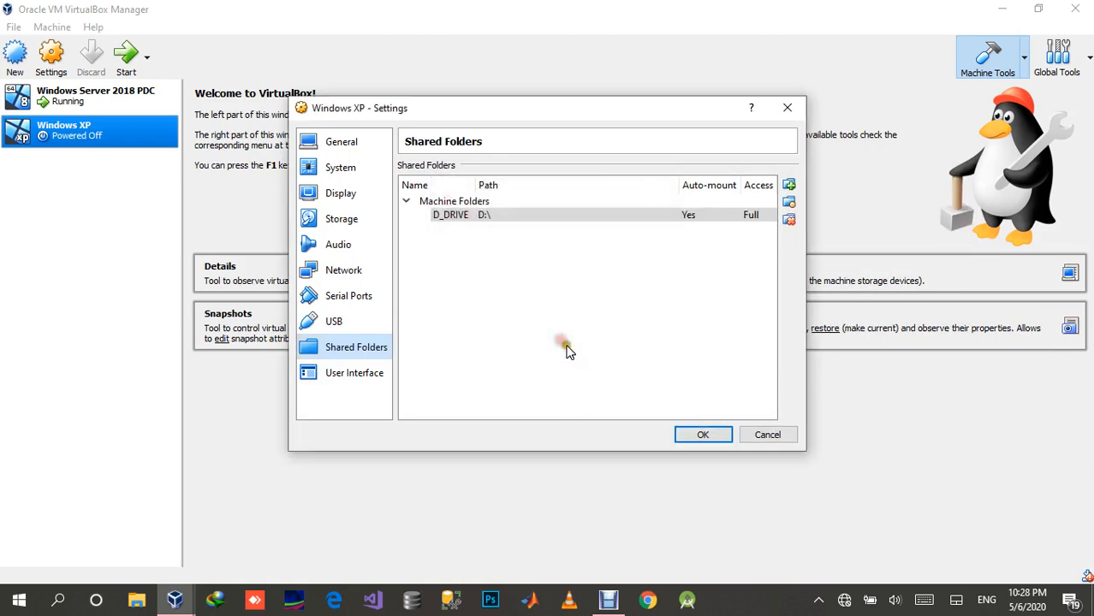
pyautogui.click(699, 435)
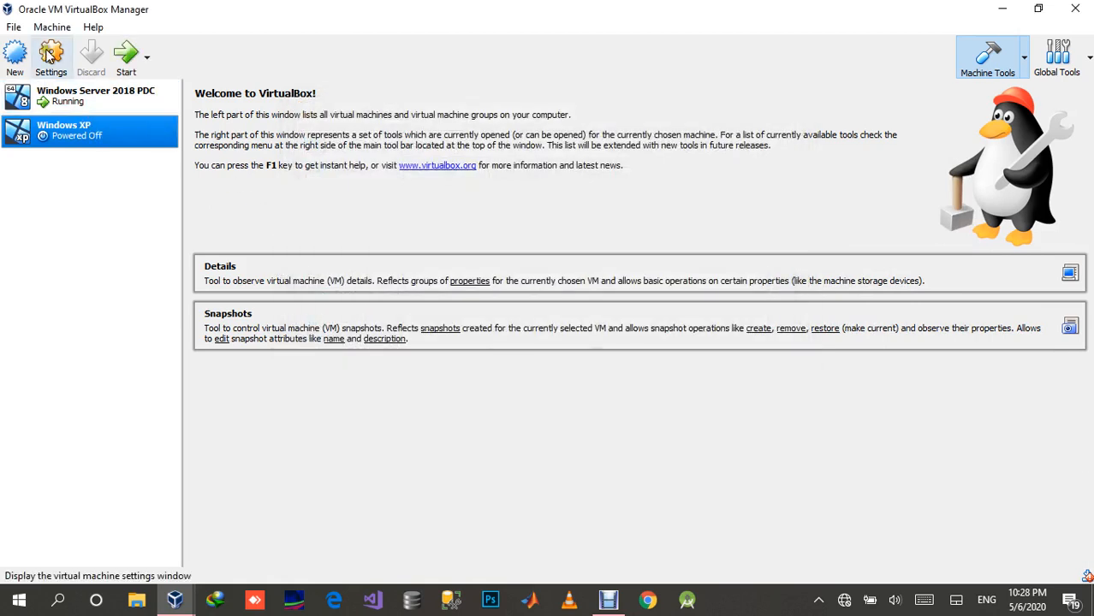
# Step: Start the Windows XP machine from the Windows_XP_Professional_SP3_Nov_2013 disk image in the Operating Systems folder
pyautogui.click(125, 56)
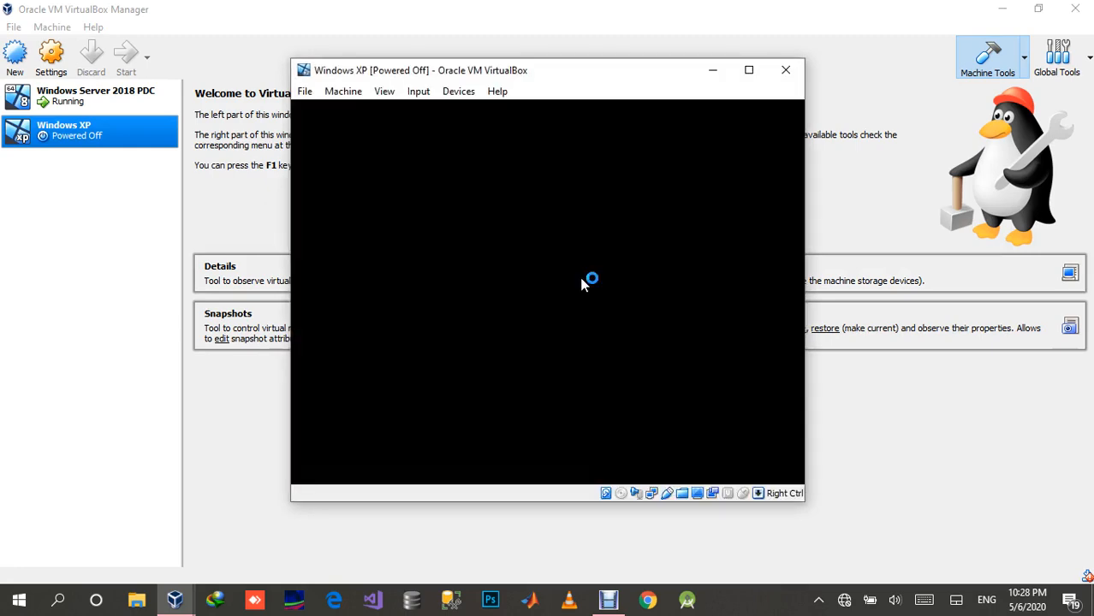
pyautogui.click(644, 366)
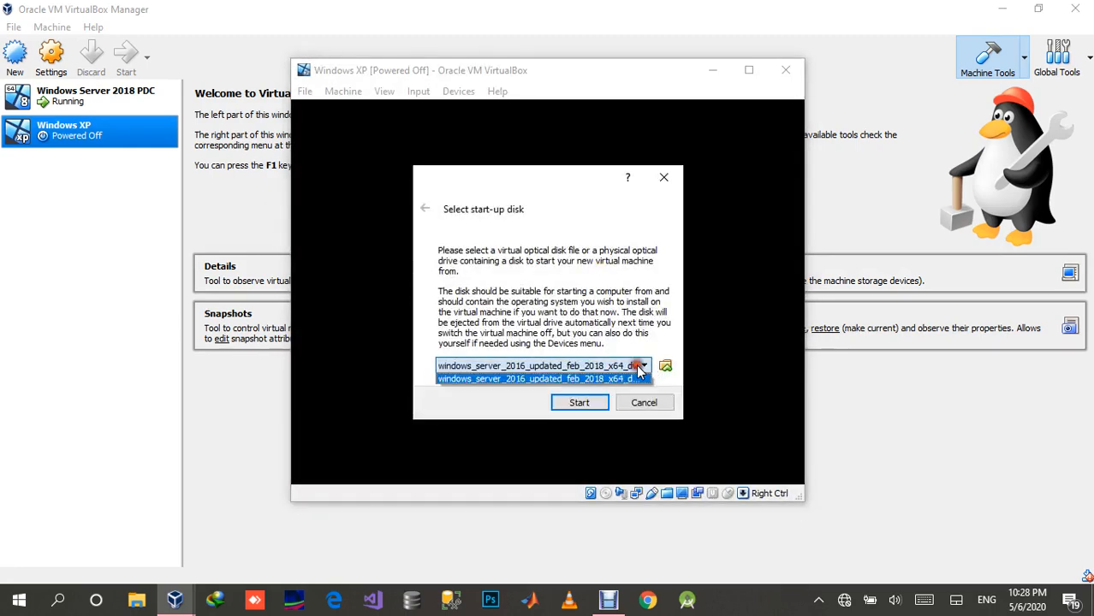
pyautogui.click(667, 366)
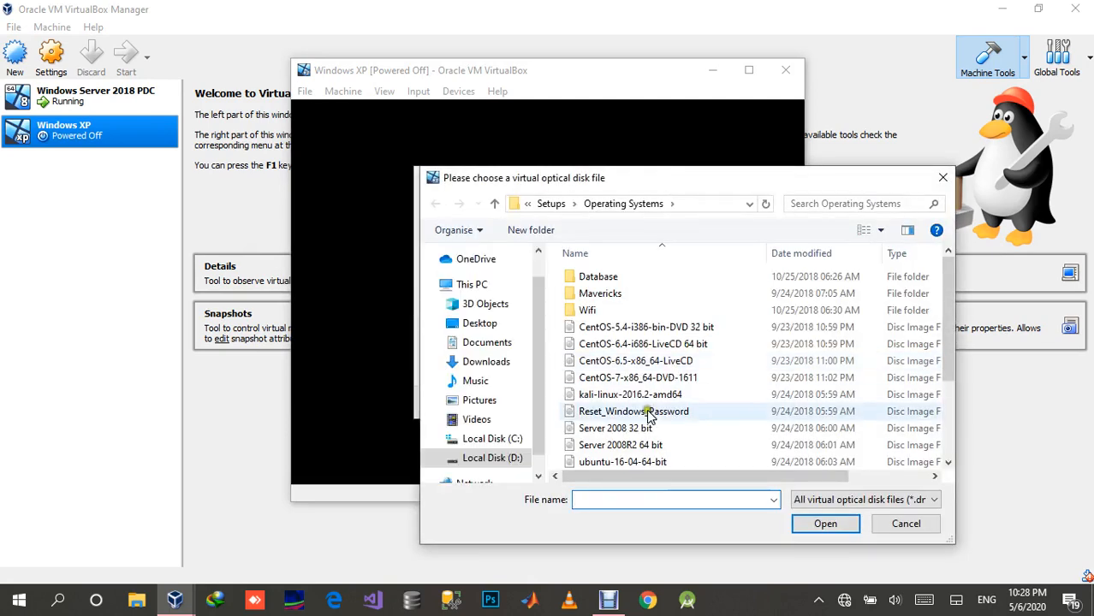
pyautogui.click(605, 446)
pyautogui.scroll(-3, 605, 453)
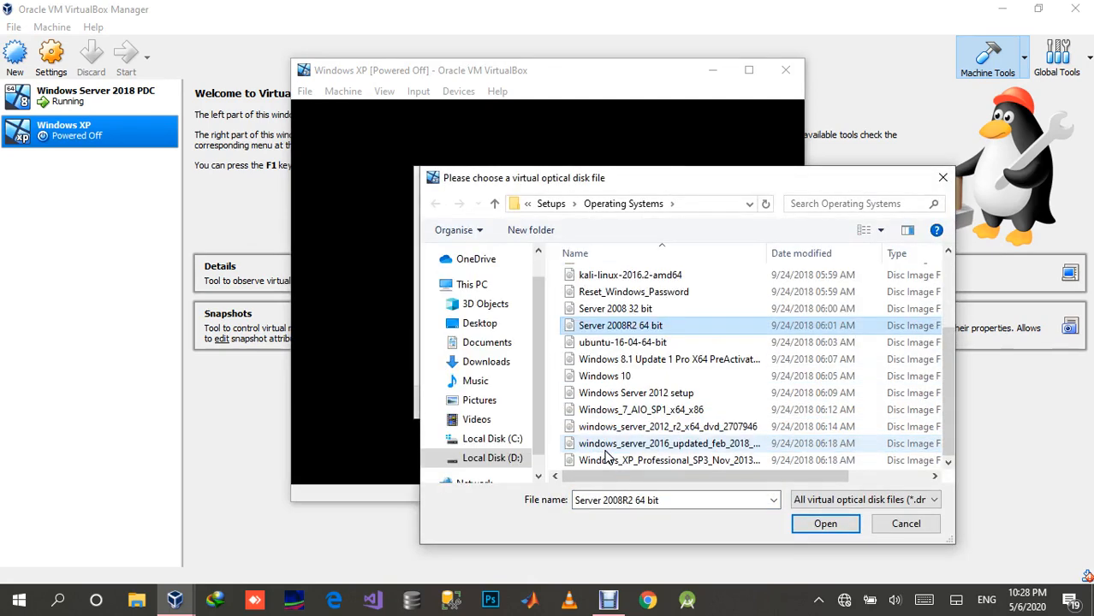
pyautogui.click(652, 462)
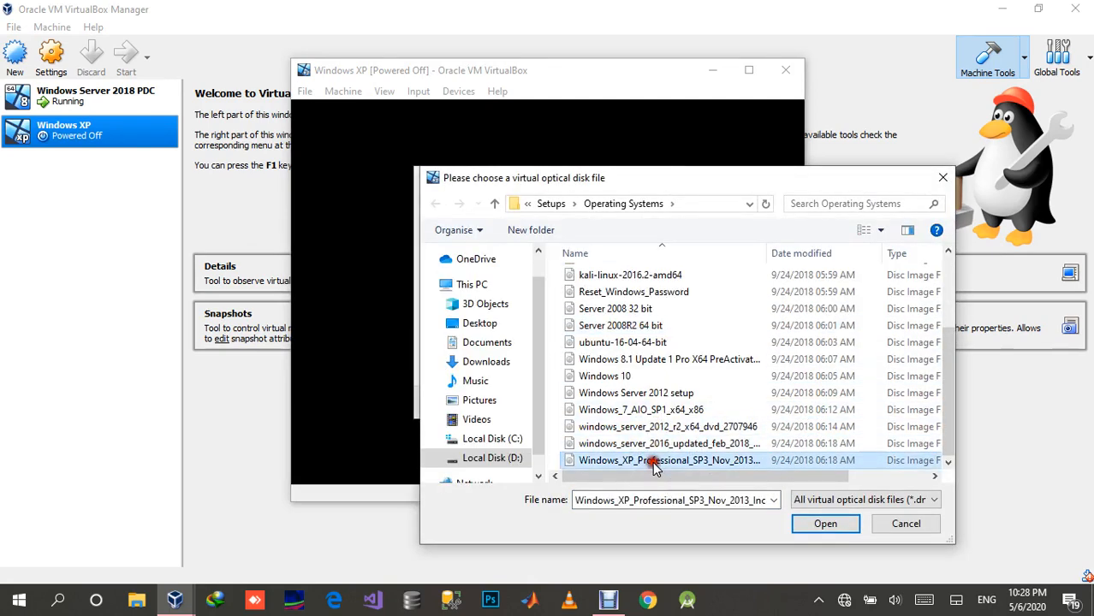
pyautogui.doubleClick(652, 462)
pyautogui.click(580, 402)
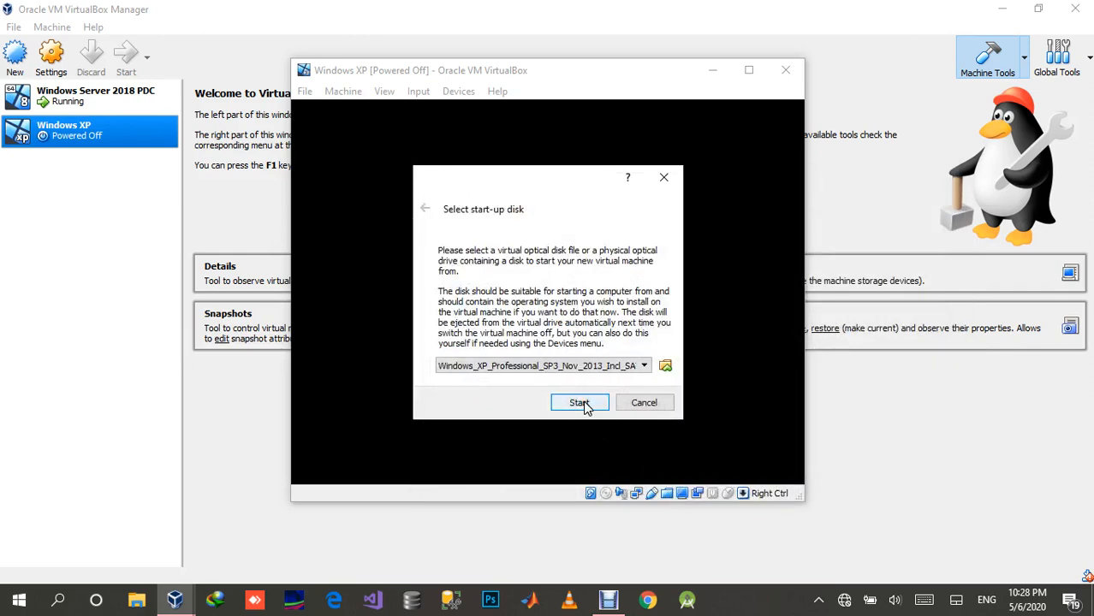
pyautogui.click(582, 403)
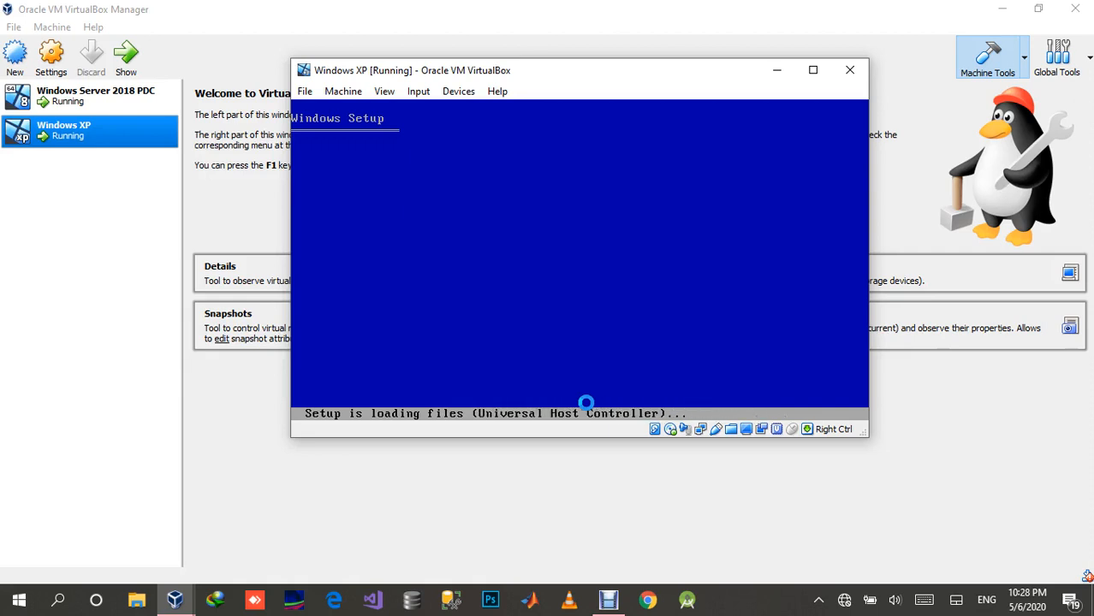
# Step: Check the D_DRIVE share's Auto-mount and Make Permanent options in the running Windows XP machine's shared folder settings
pyautogui.click(459, 94)
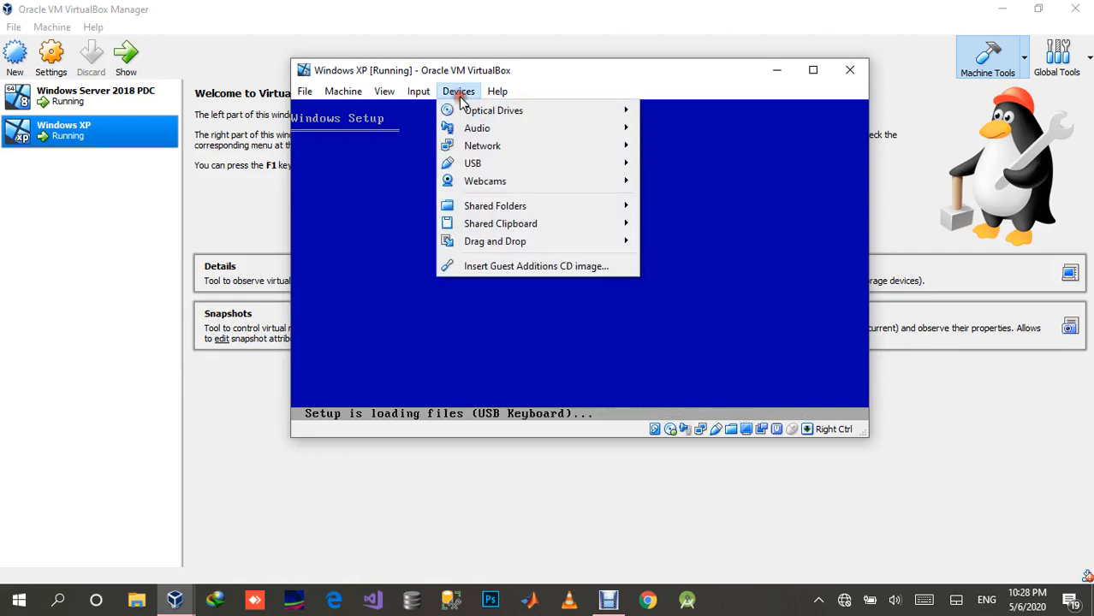
pyautogui.moveTo(514, 207)
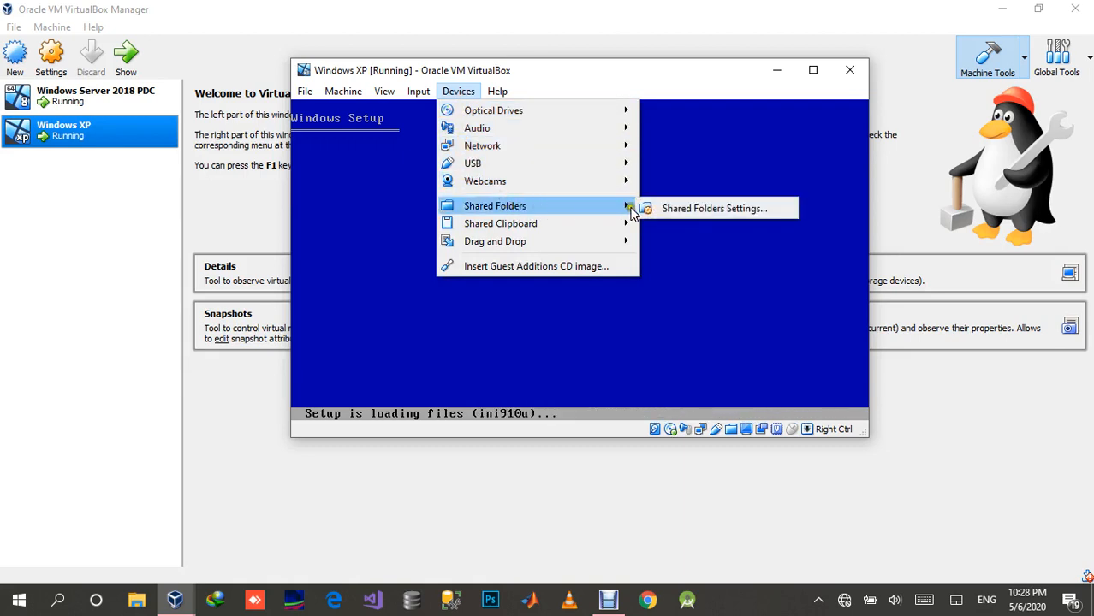
pyautogui.click(661, 208)
pyautogui.doubleClick(488, 174)
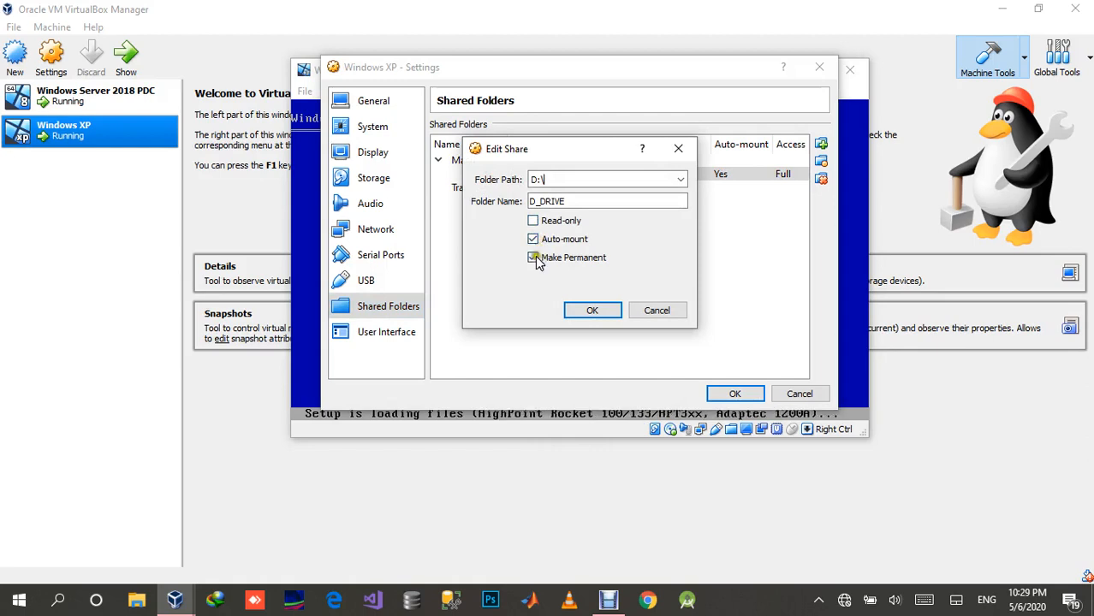
pyautogui.click(594, 311)
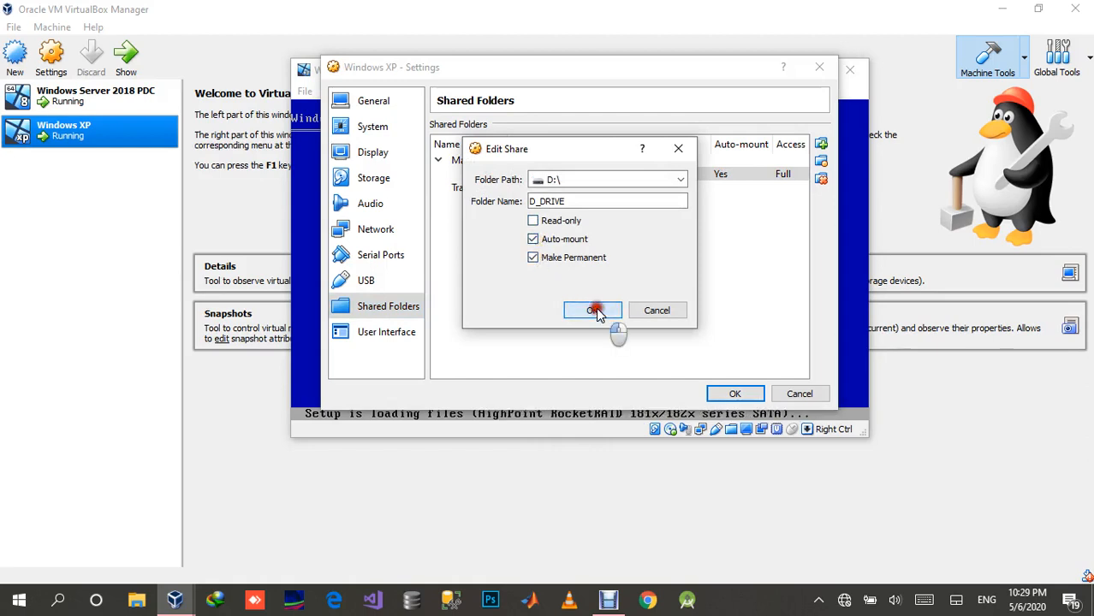
pyautogui.click(726, 392)
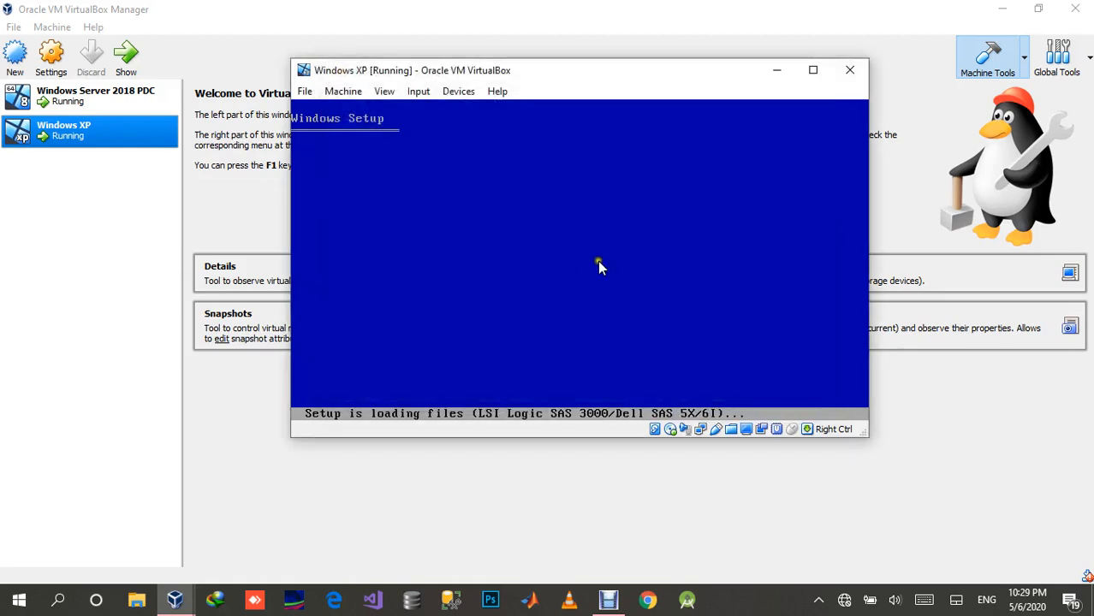
# Step: Set both the shared clipboard and drag and drop of the Windows XP machine to Bidirectional
pyautogui.click(453, 92)
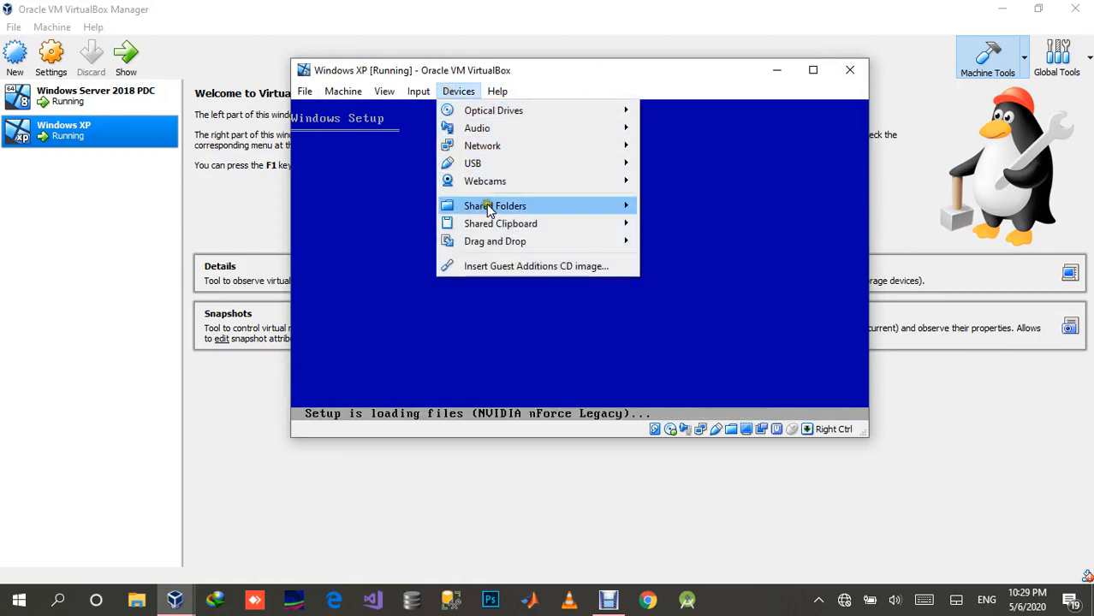
pyautogui.moveTo(577, 232)
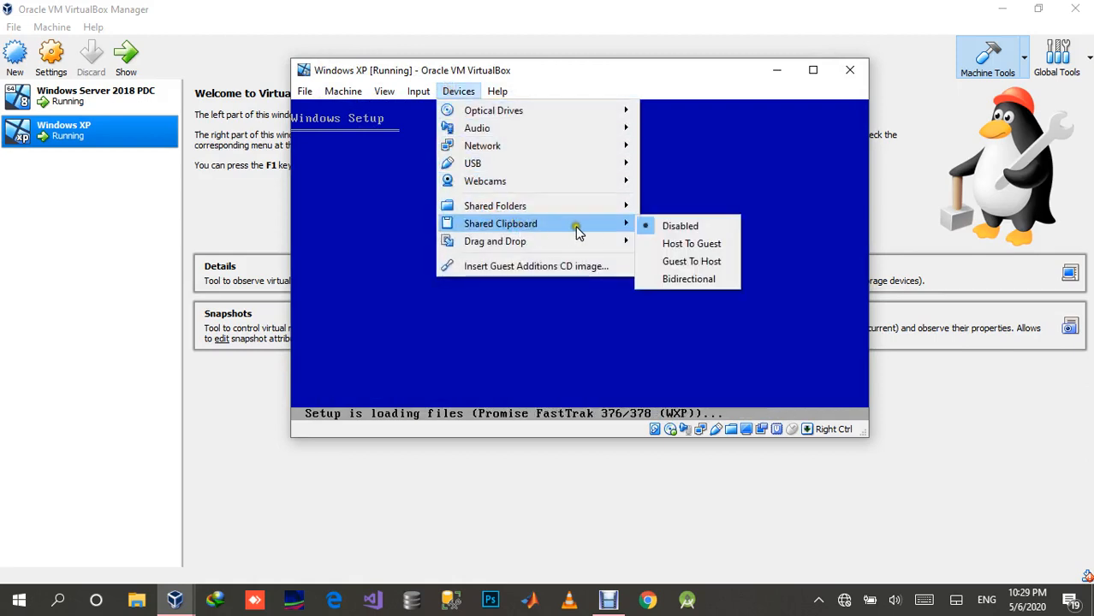
pyautogui.click(682, 279)
pyautogui.click(459, 92)
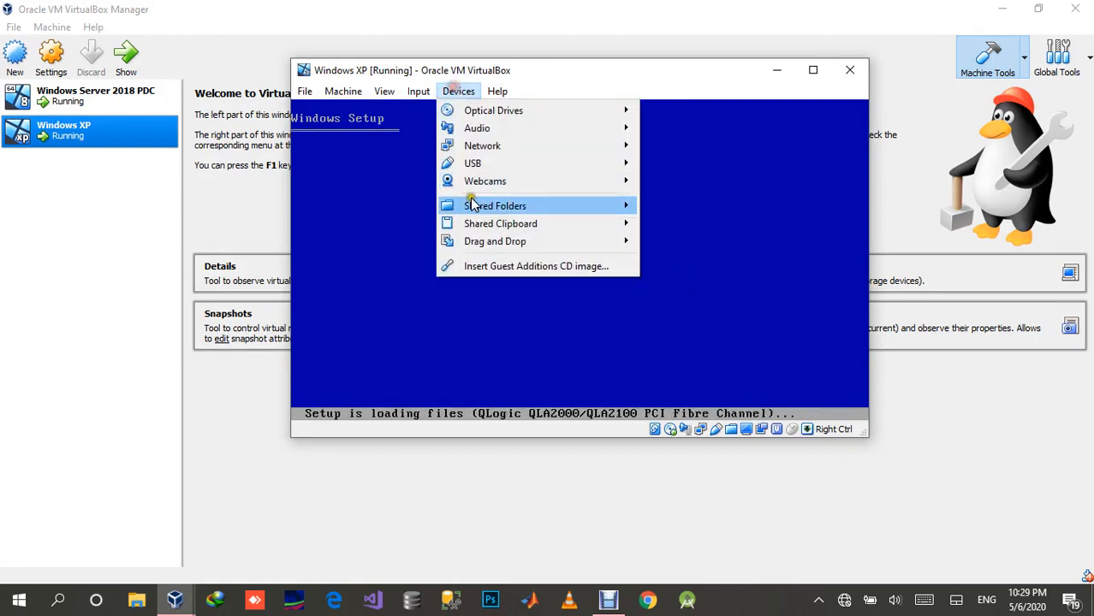
pyautogui.moveTo(488, 241)
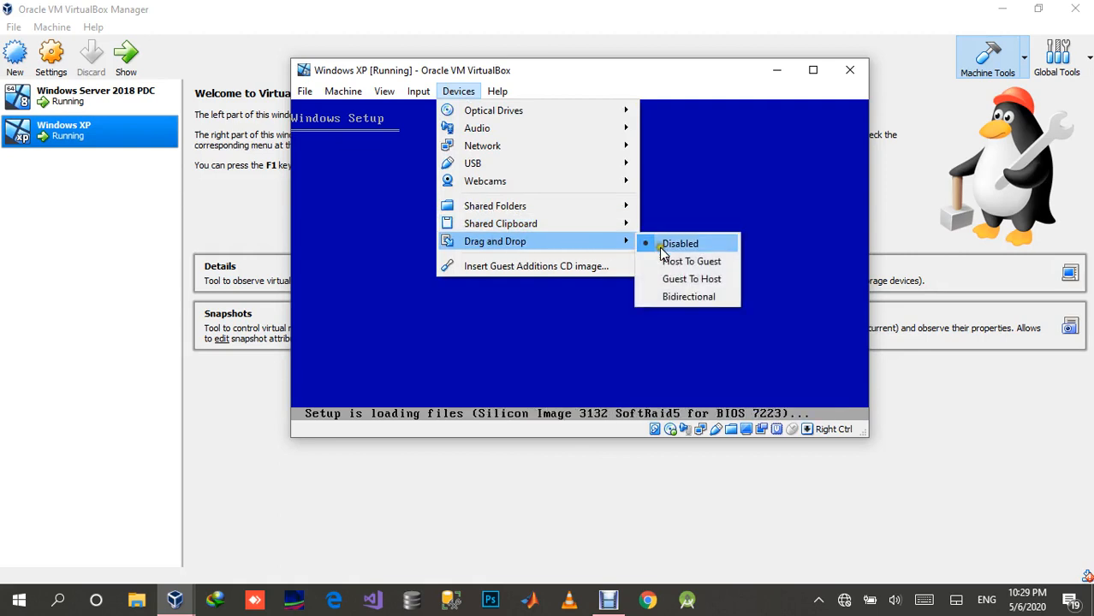
pyautogui.click(685, 296)
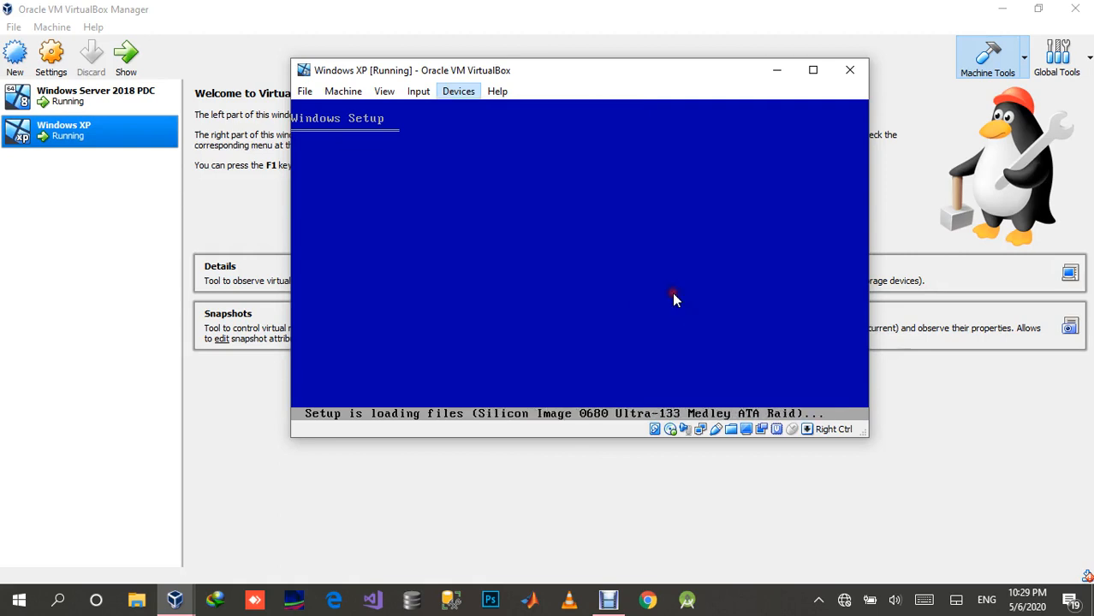
pyautogui.click(461, 96)
pyautogui.click(462, 96)
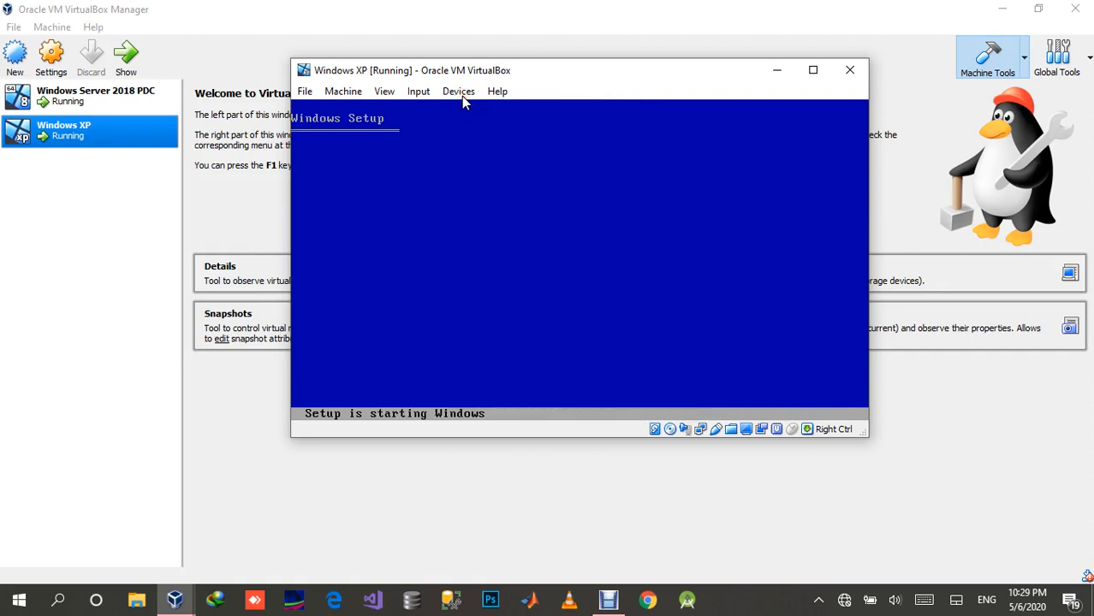
pyautogui.click(425, 96)
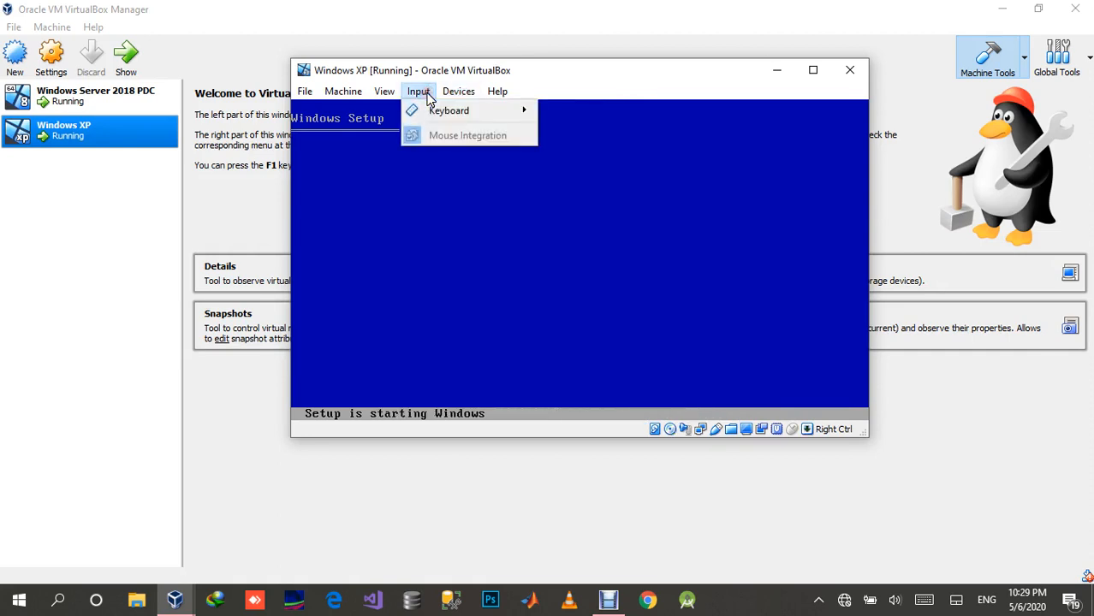
pyautogui.moveTo(373, 97)
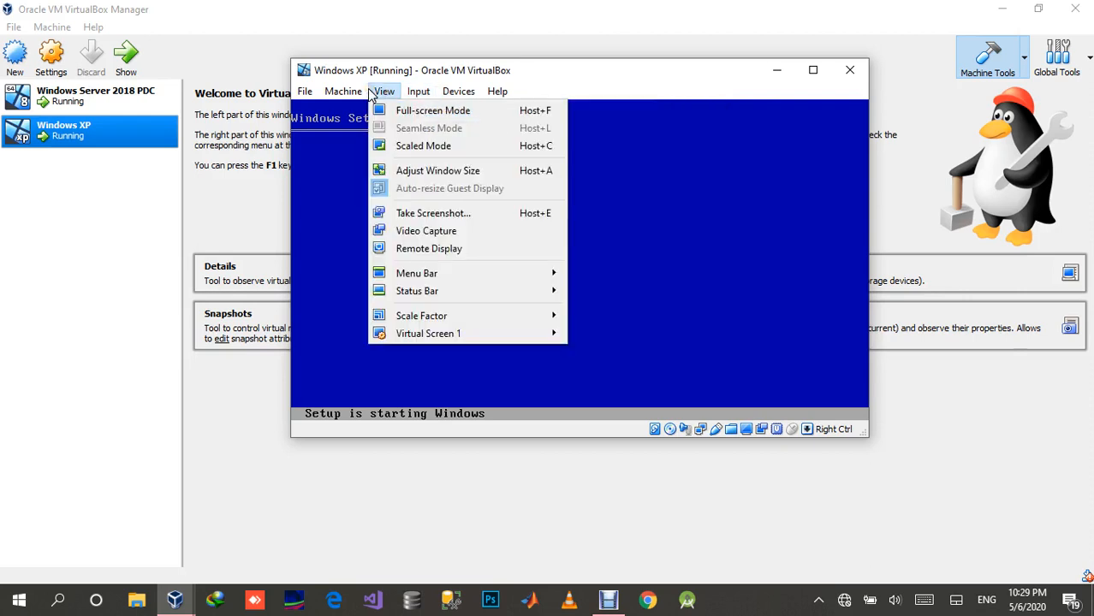
pyautogui.click(604, 79)
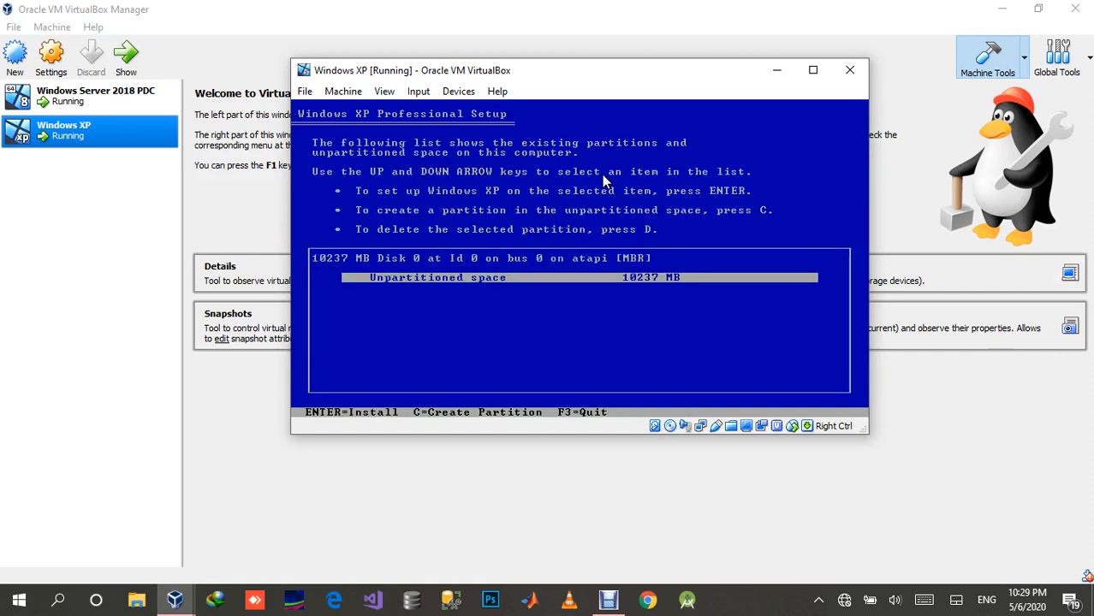
# Step: Set up Windows XP on the disk's unpartitioned space and format the new partition with the NTFS file system (Quick)
pyautogui.hotkey('ctrl', '2')
pyautogui.press('Return')
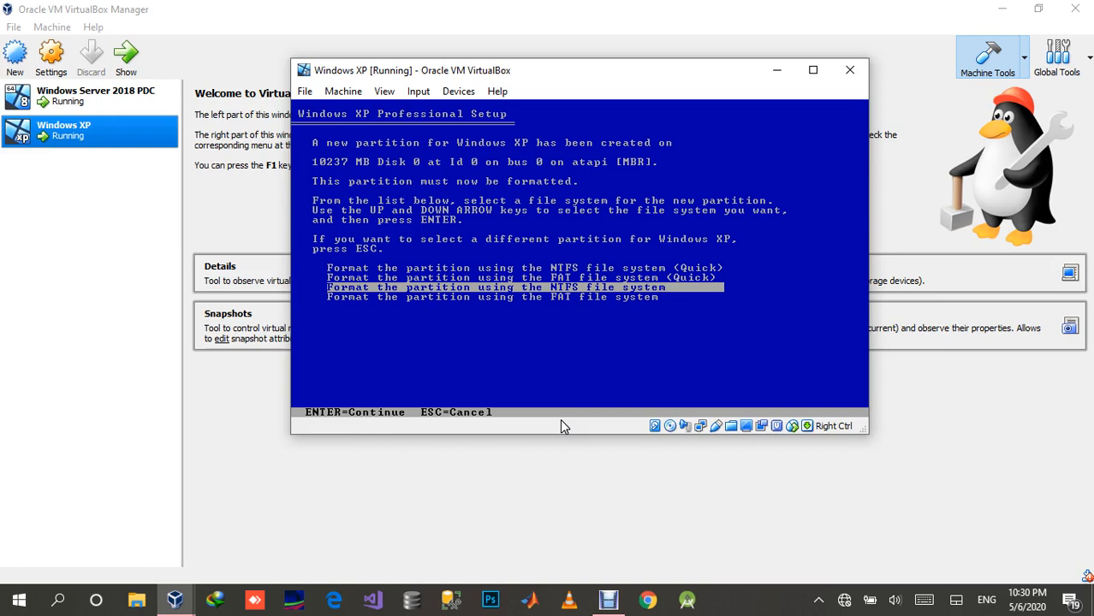
pyautogui.press('Up')
pyautogui.press('Up')
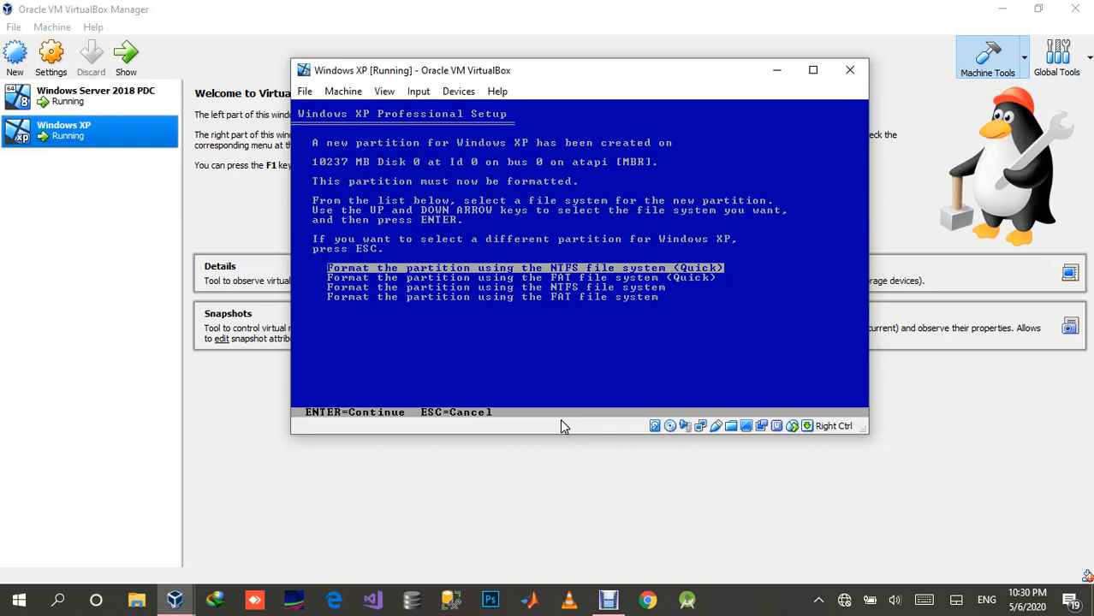
pyautogui.press('Return')
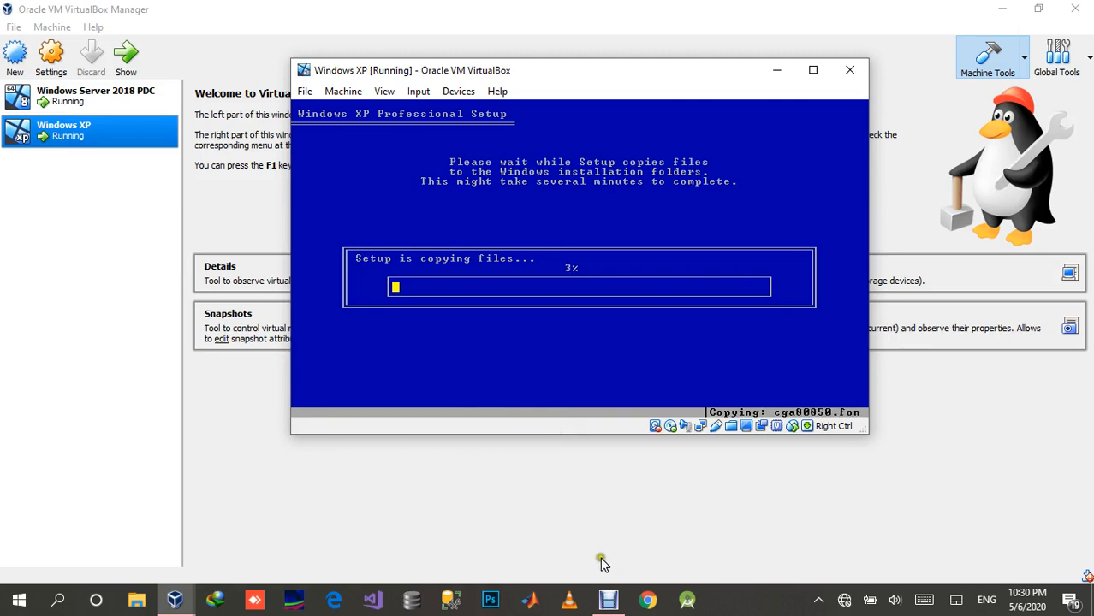
# Step: Check the installation progress of the Windows Server 2018 PDC machine and return to the Windows XP machine
pyautogui.moveTo(174, 599)
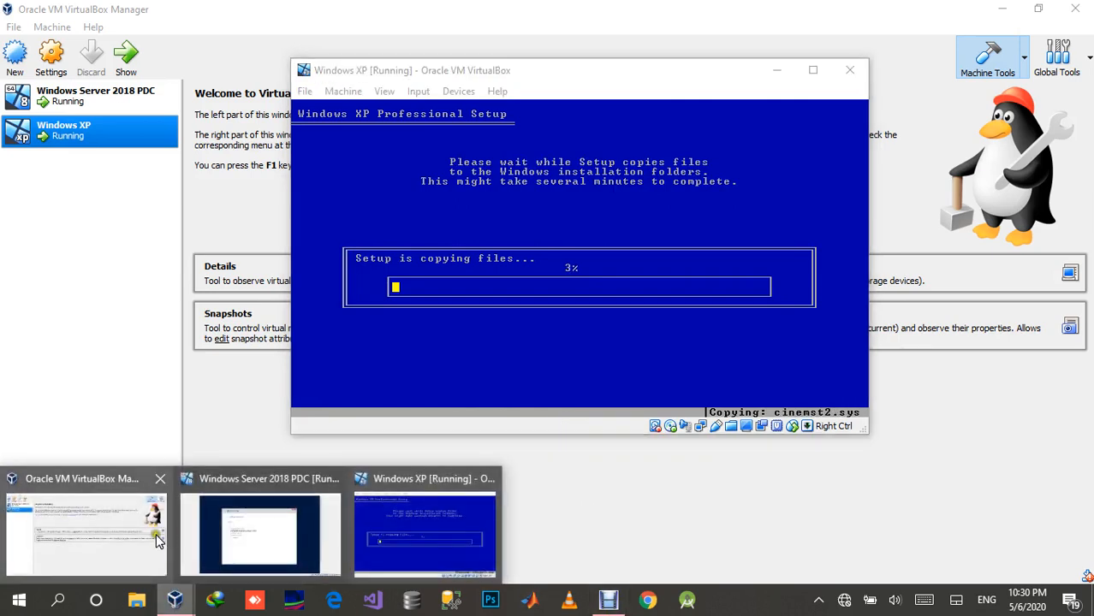
pyautogui.click(289, 532)
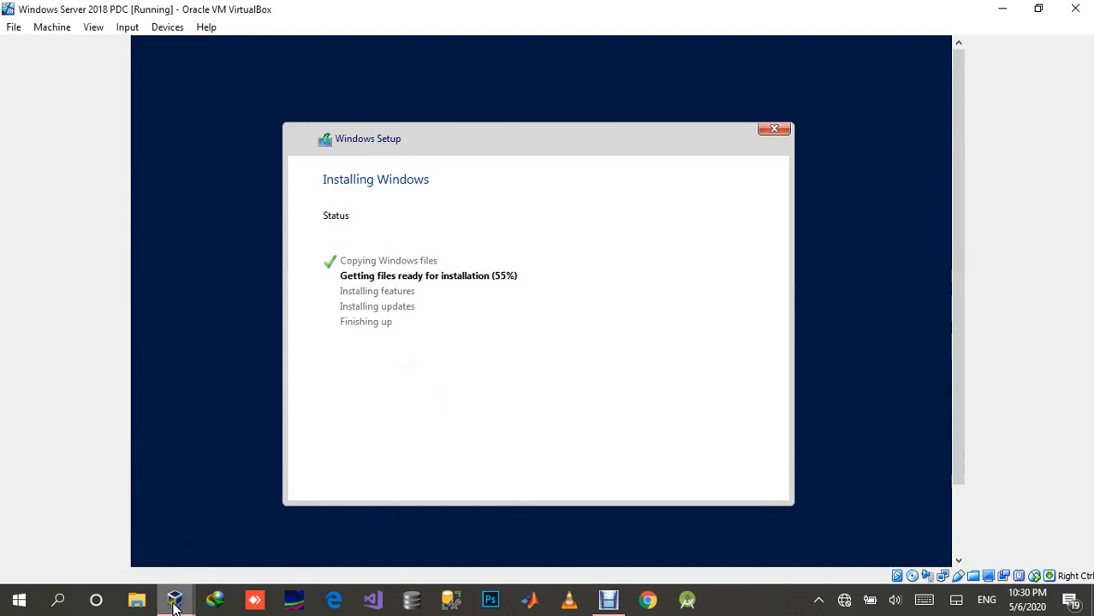
pyautogui.moveTo(175, 599)
pyautogui.click(413, 536)
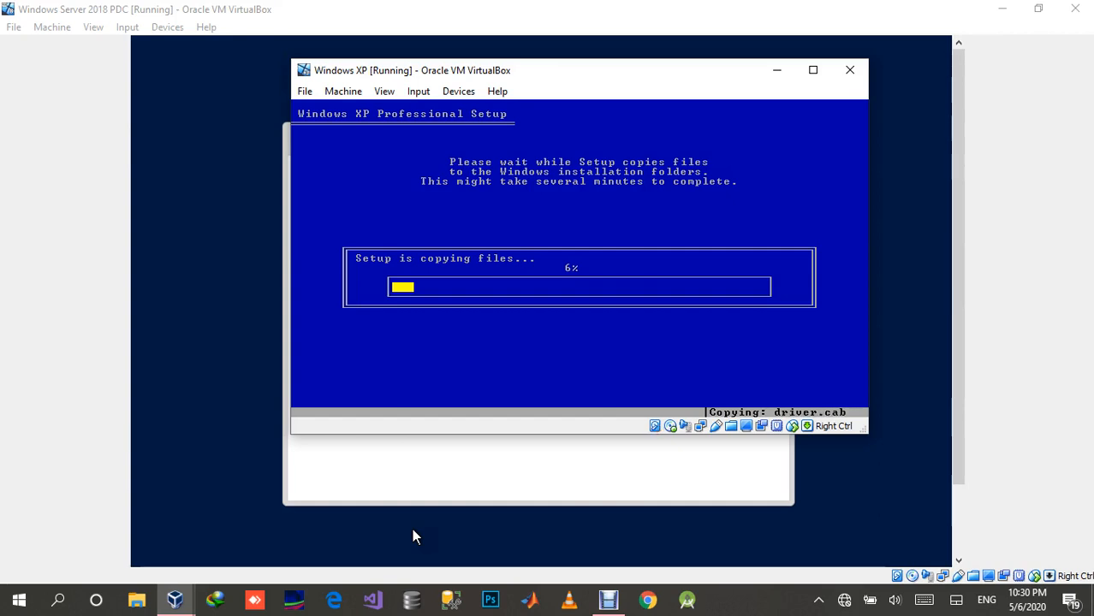
pyautogui.click(731, 606)
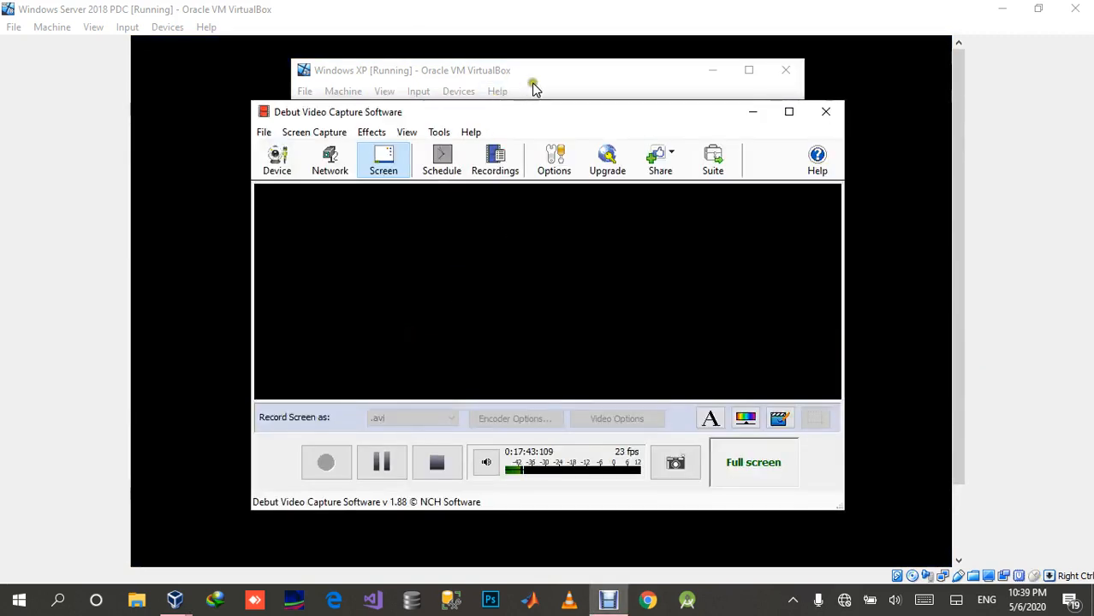
# Step: In the Windows XP machine's setup, customize the regional options by setting the location to Pakistan and apply the change
pyautogui.click(554, 79)
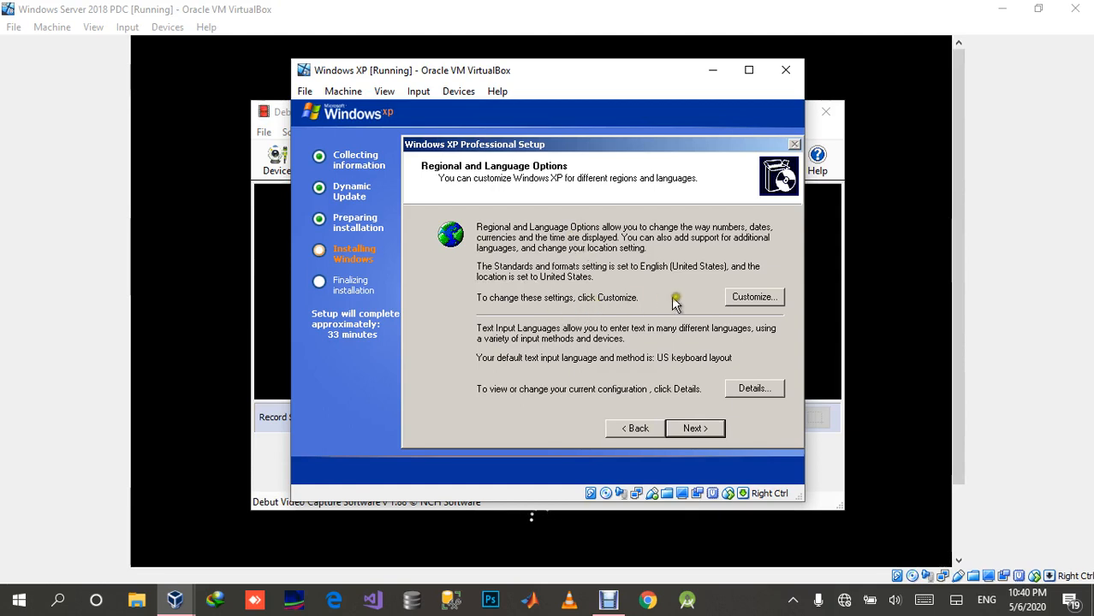
pyautogui.click(745, 298)
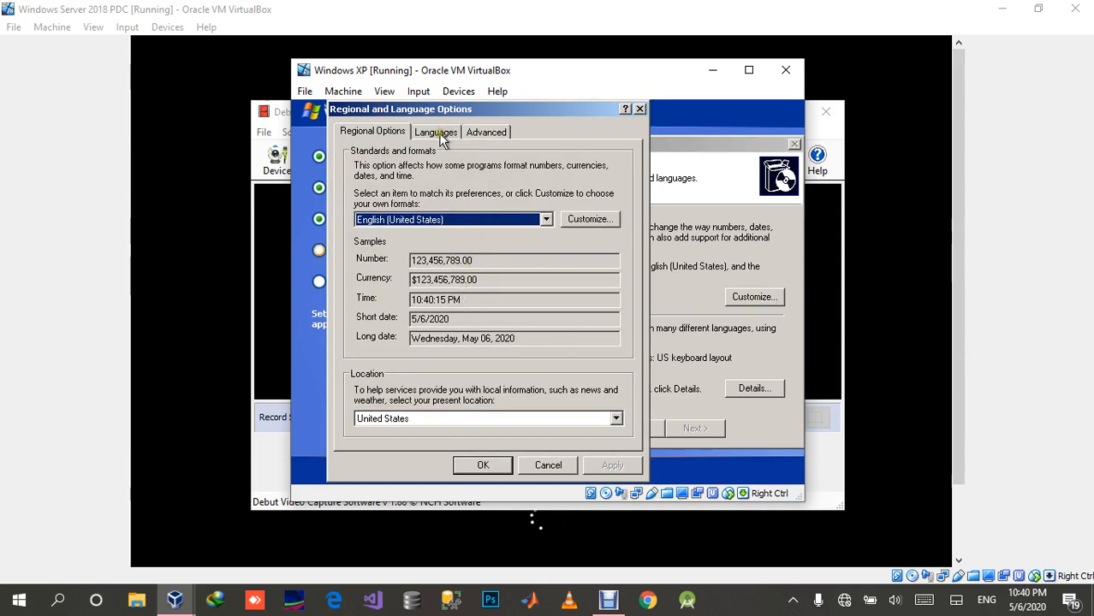
pyautogui.click(616, 418)
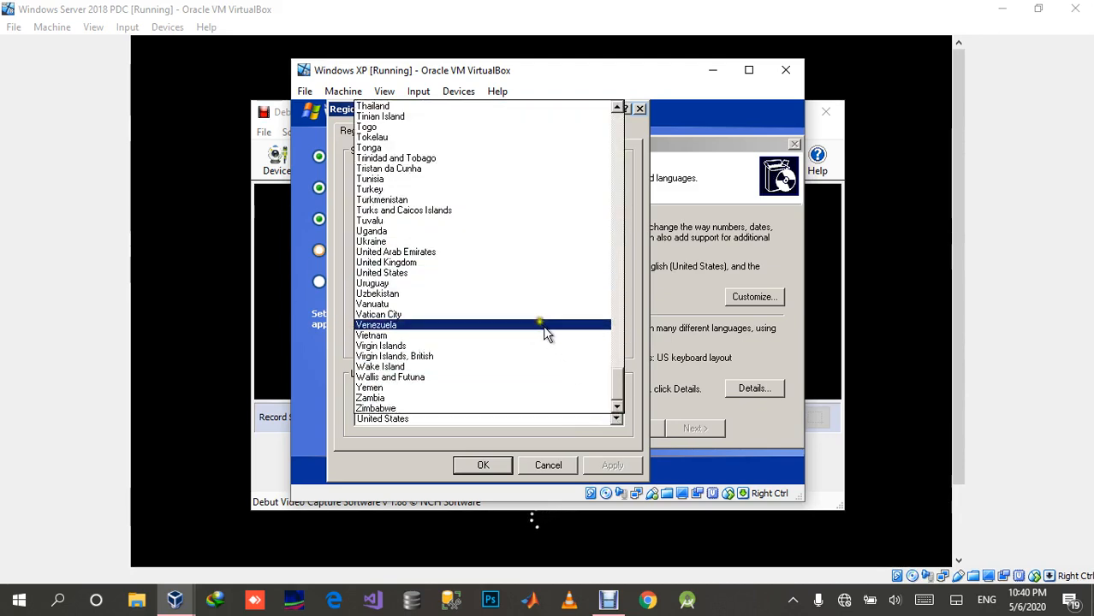
pyautogui.scroll(1, 494, 185)
pyautogui.scroll(1, 496, 188)
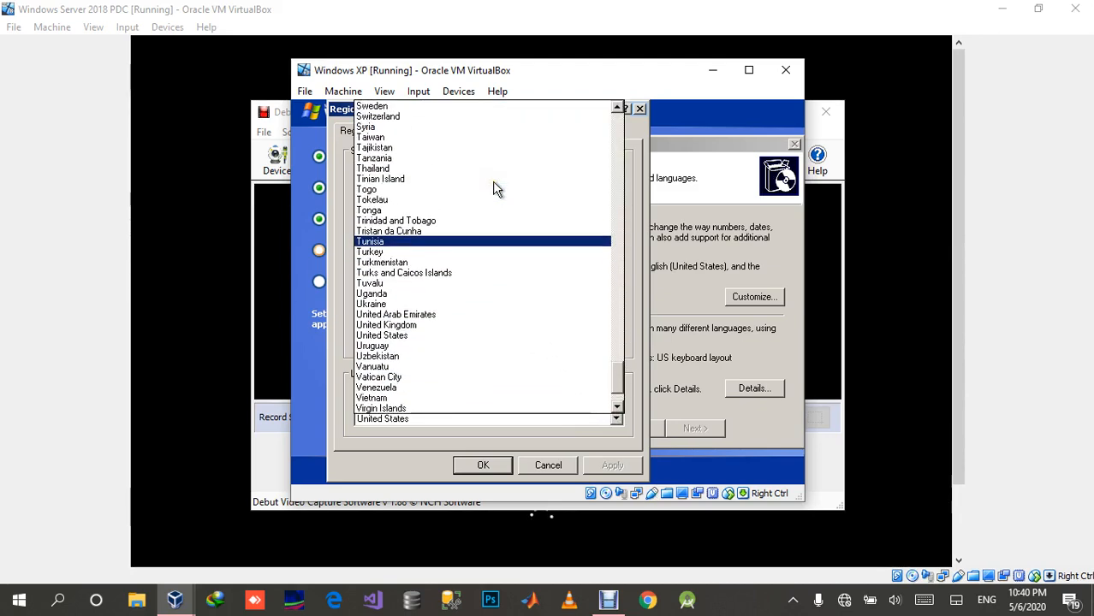
pyautogui.scroll(3, 490, 199)
pyautogui.scroll(8, 483, 204)
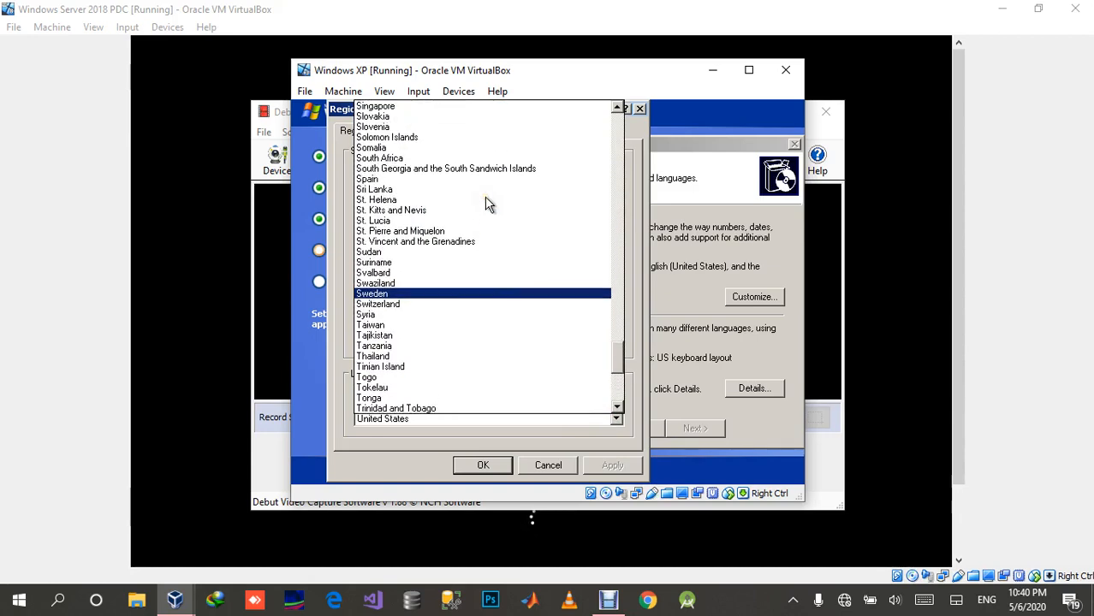
pyautogui.scroll(4, 480, 210)
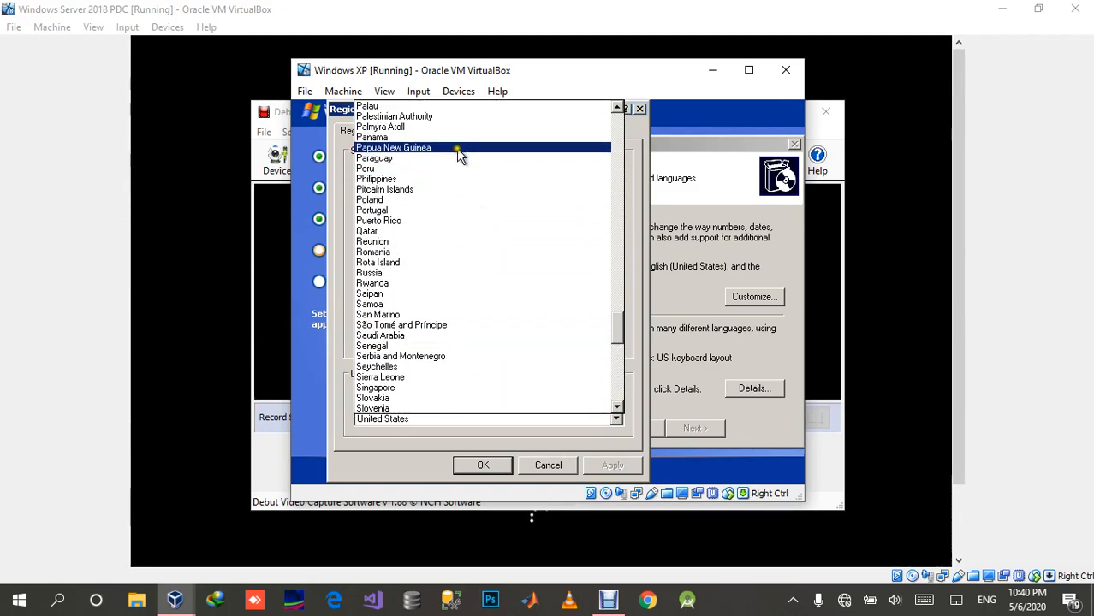
pyautogui.scroll(1, 456, 150)
pyautogui.click(437, 128)
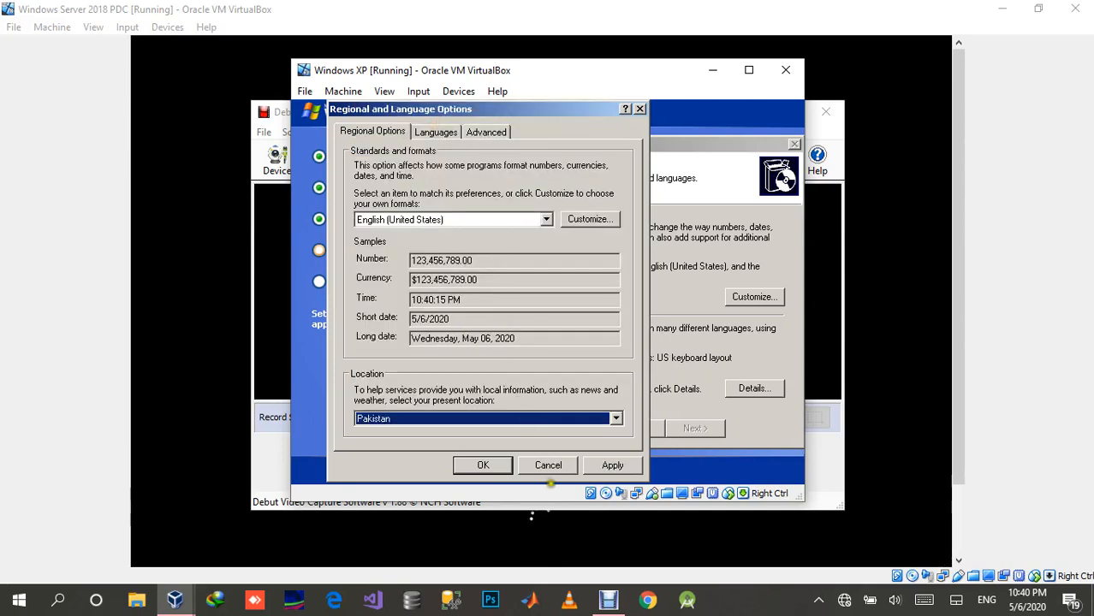
pyautogui.click(607, 467)
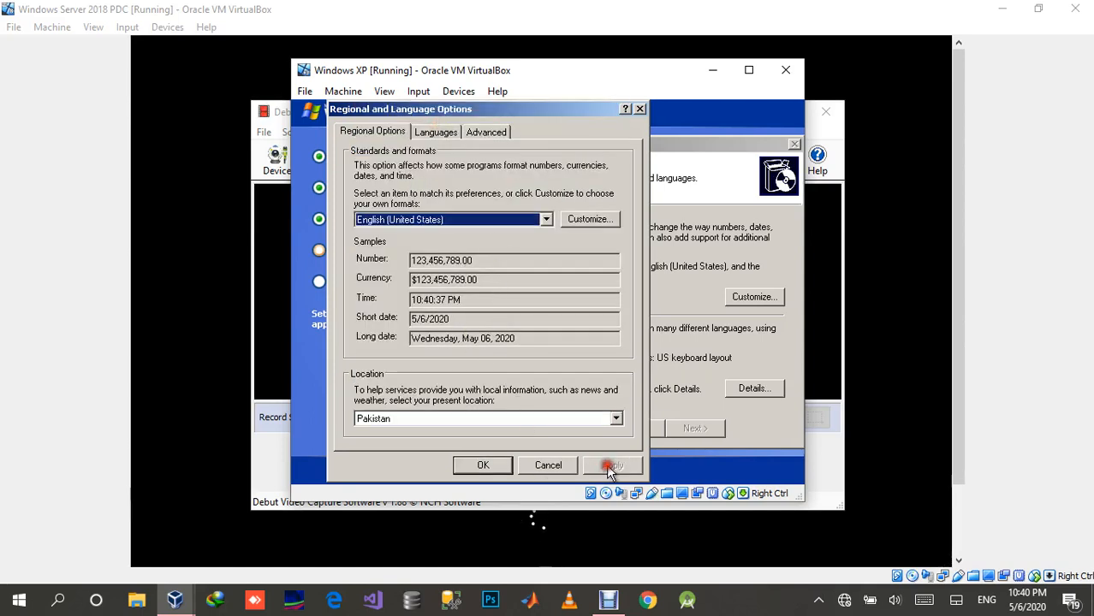
pyautogui.click(483, 466)
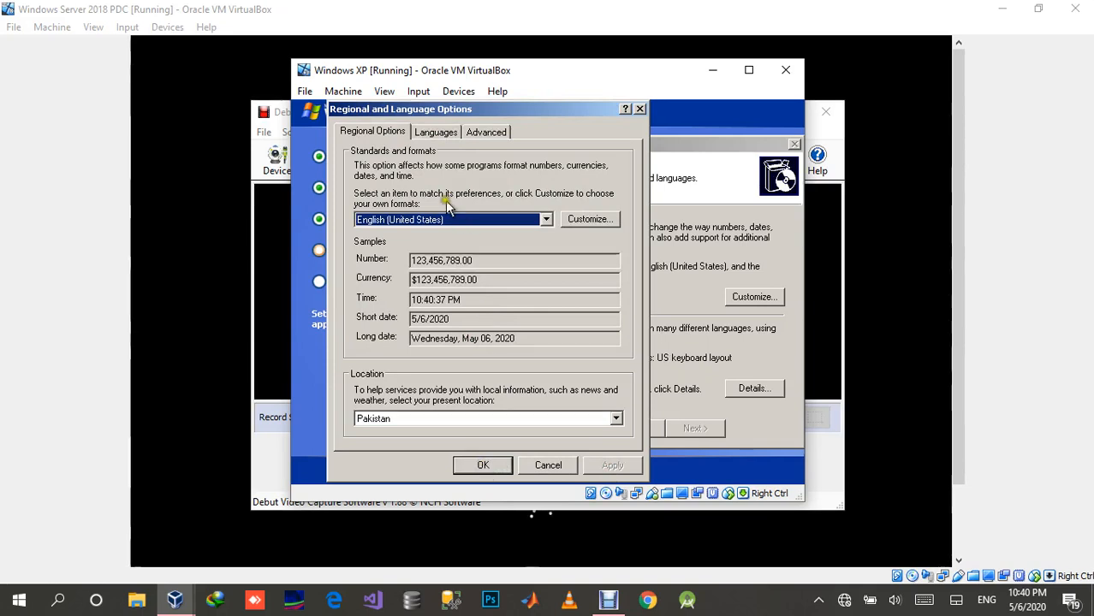
# Step: Set the language for non-Unicode programs to English (United States), then accept the regional and language settings
pyautogui.click(437, 133)
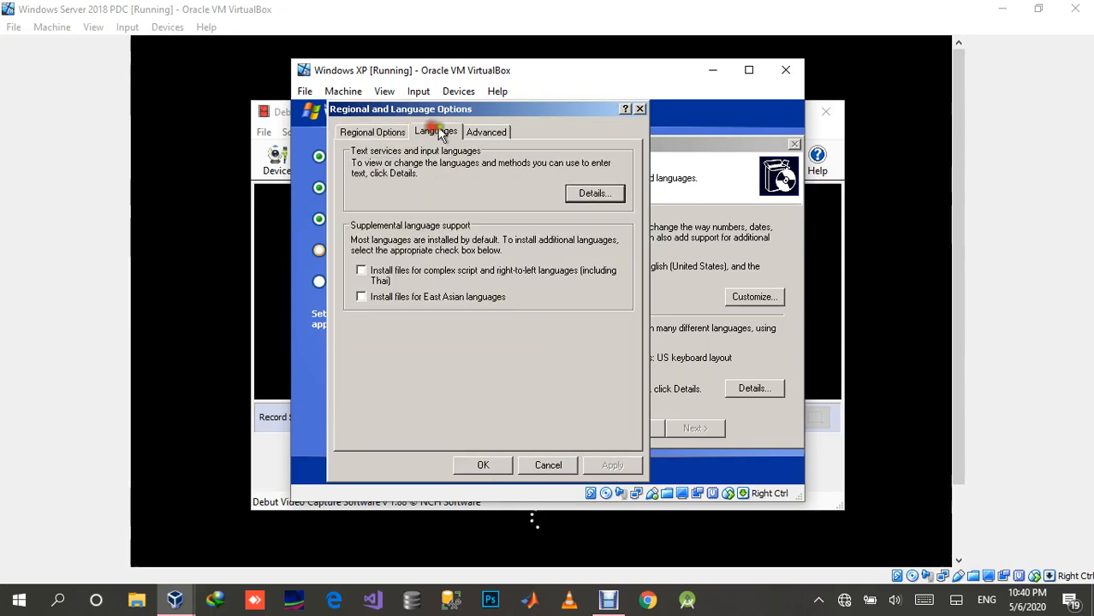
pyautogui.click(492, 133)
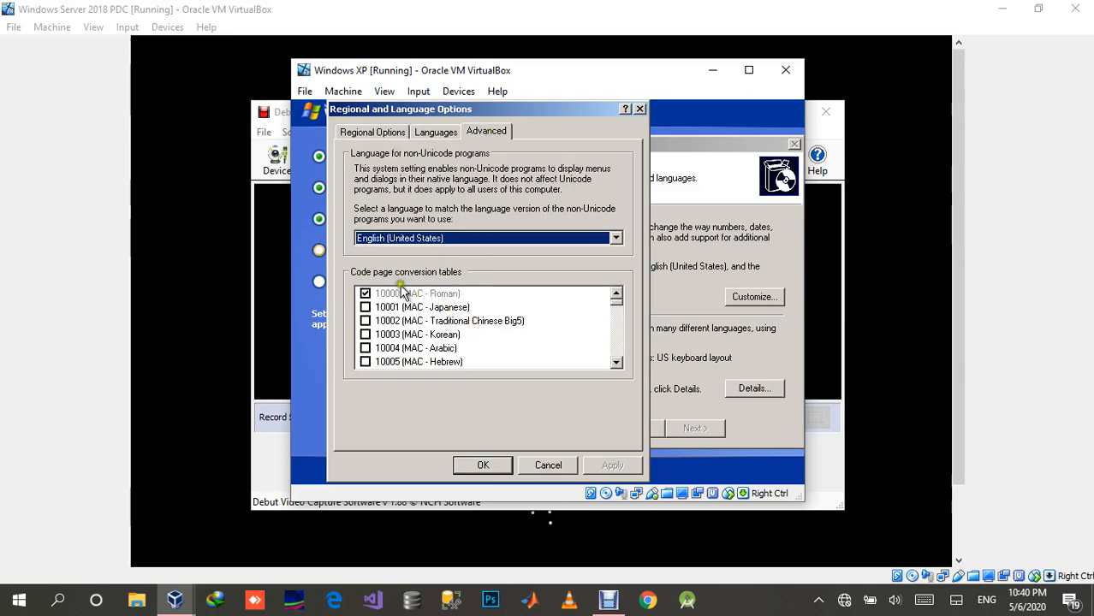
pyautogui.scroll(-5, 442, 351)
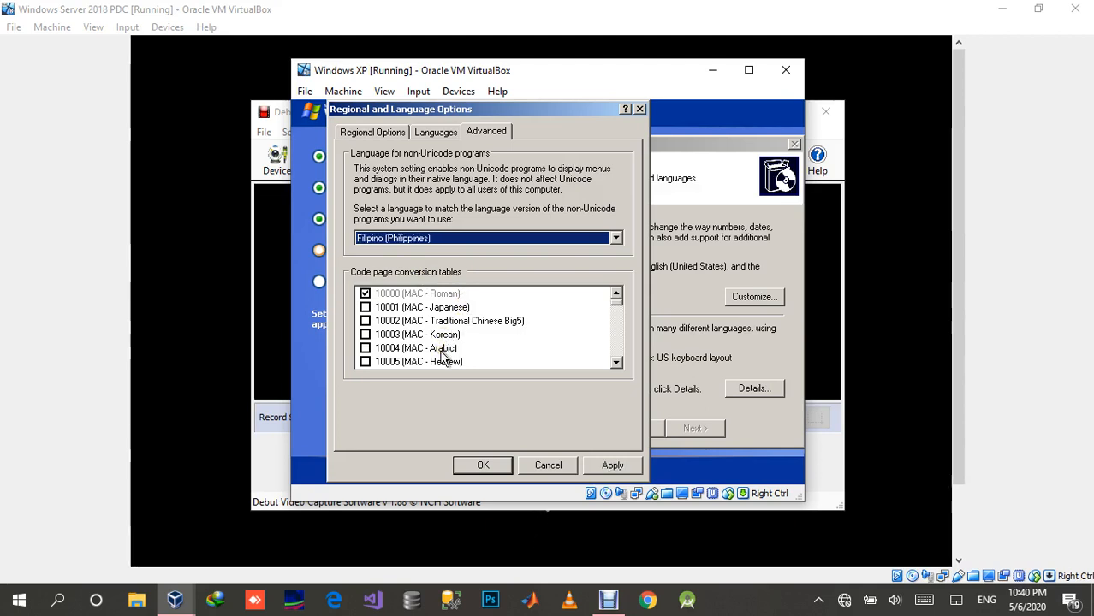
pyautogui.scroll(10, 442, 359)
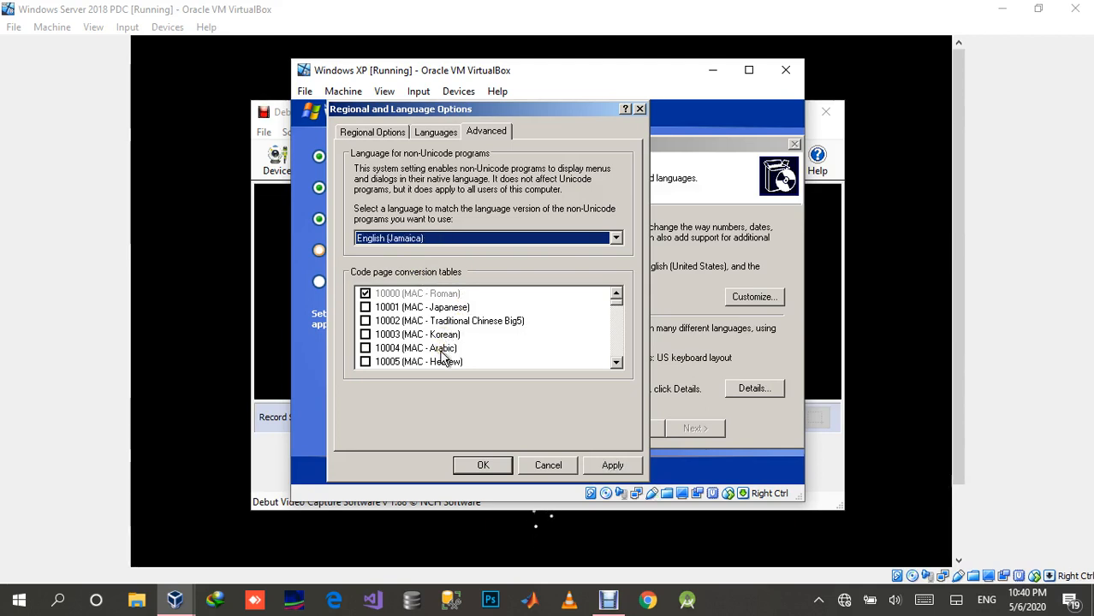
pyautogui.scroll(5, 441, 360)
pyautogui.click(586, 238)
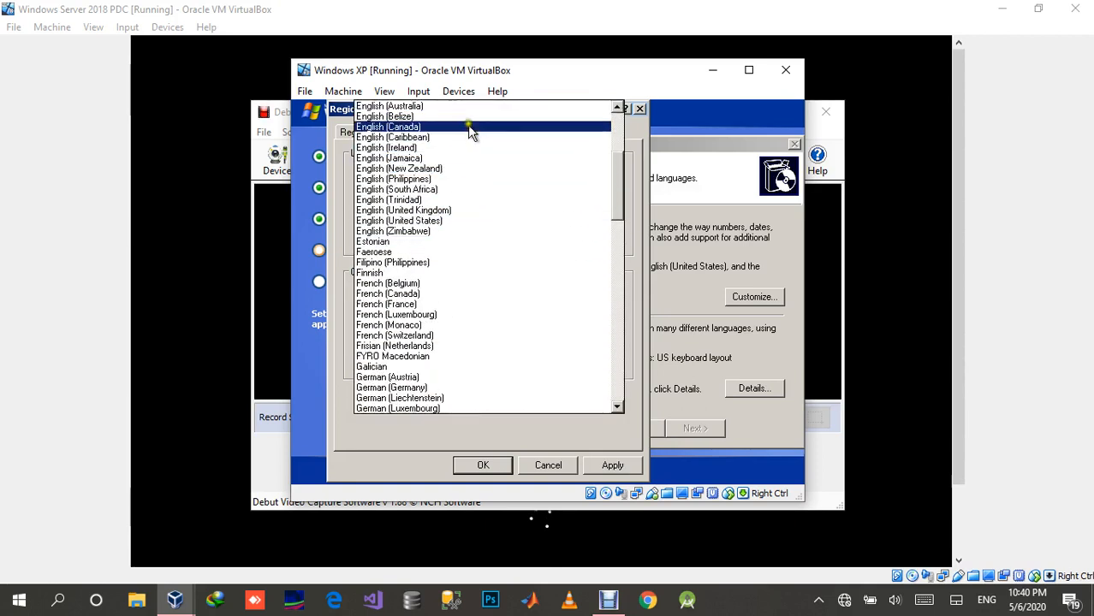
pyautogui.click(472, 222)
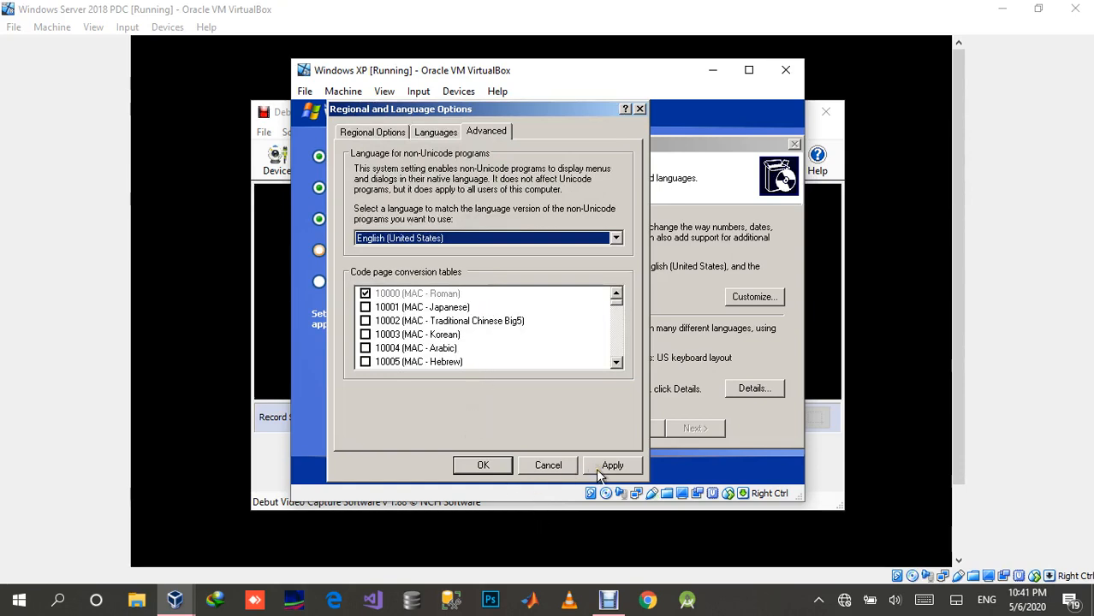
pyautogui.click(484, 465)
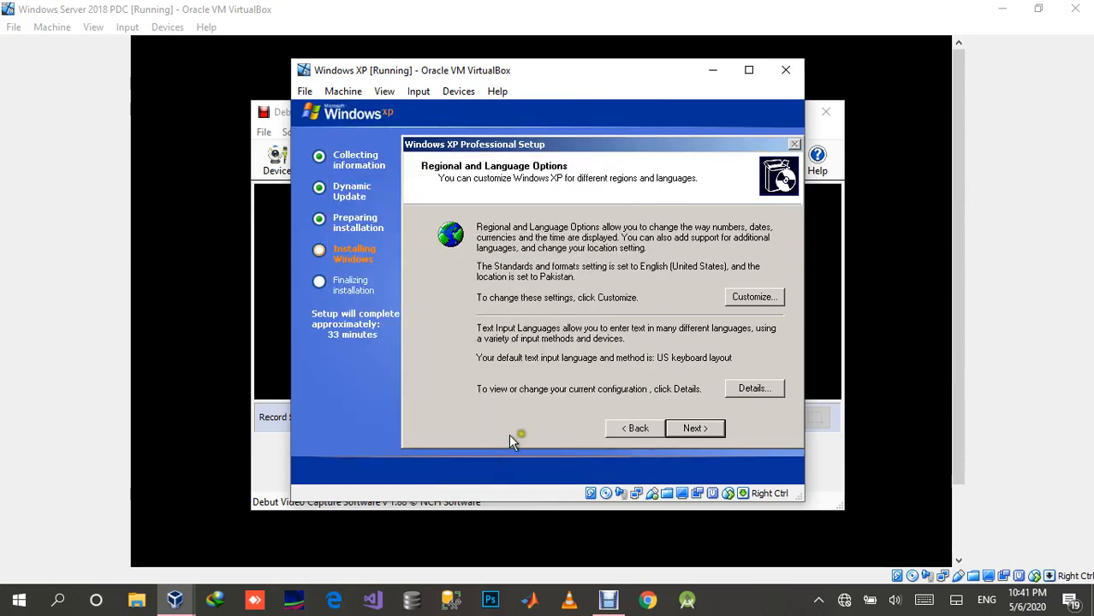
pyautogui.click(695, 433)
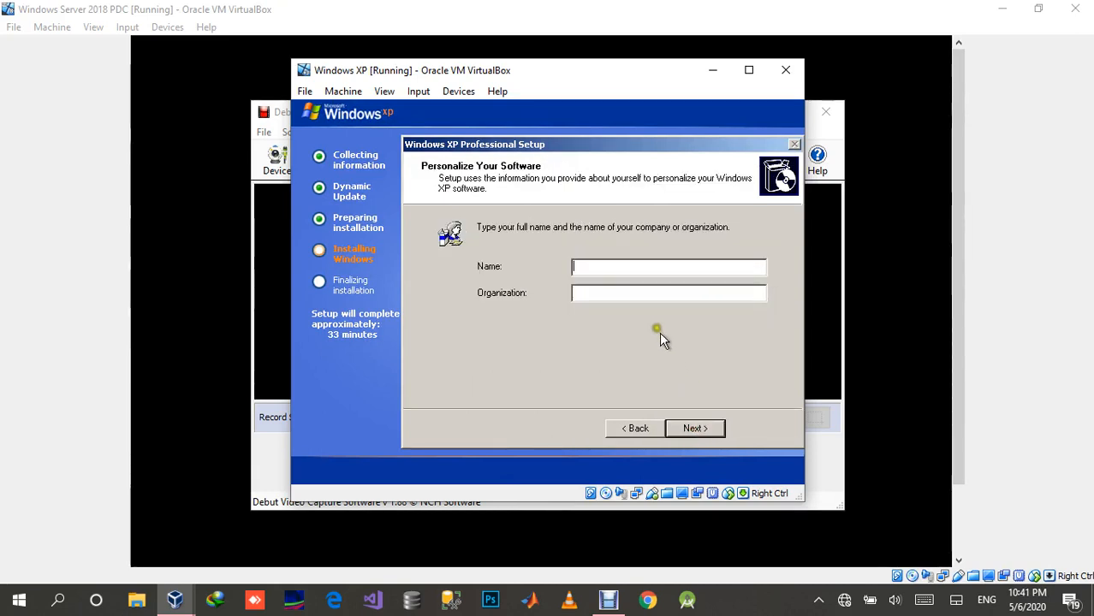
# Step: Personalize the Windows XP software with the name CLIENT and the organization I-Square
pyautogui.click(652, 264)
pyautogui.write('CLIENT')
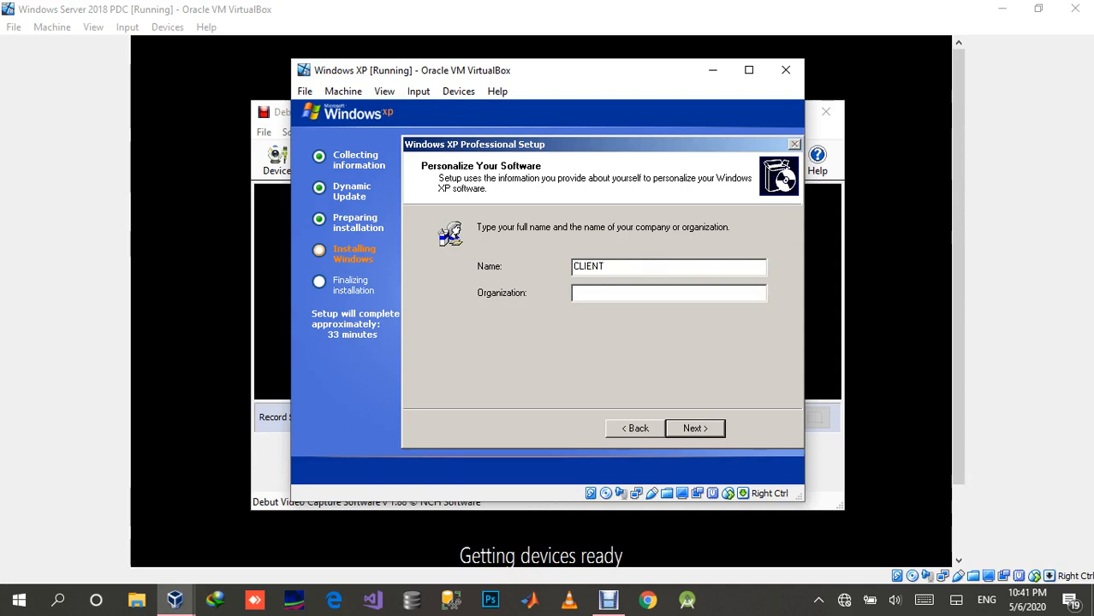
pyautogui.click(575, 293)
pyautogui.write('-Square')
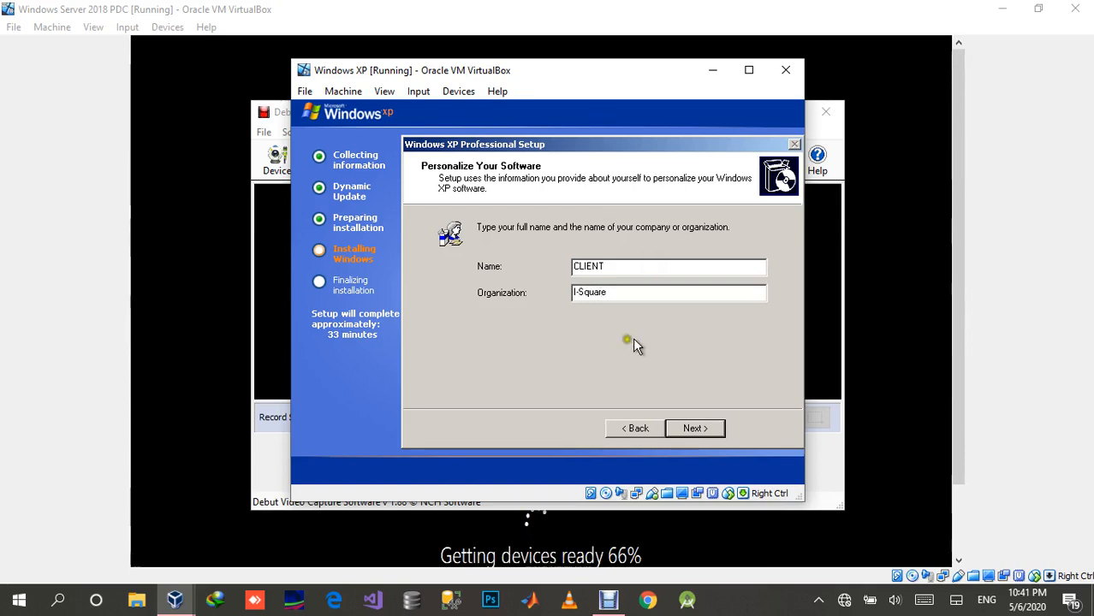
pyautogui.click(687, 429)
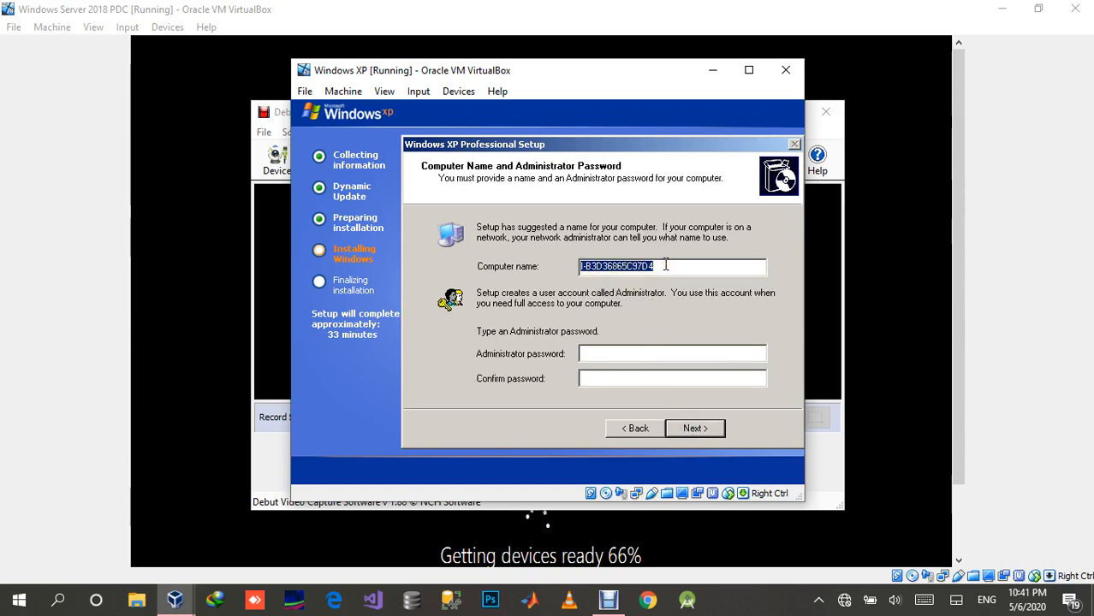
# Step: Name the computer CLIENT, then enter and confirm the Administrator password
pyautogui.write('CL')
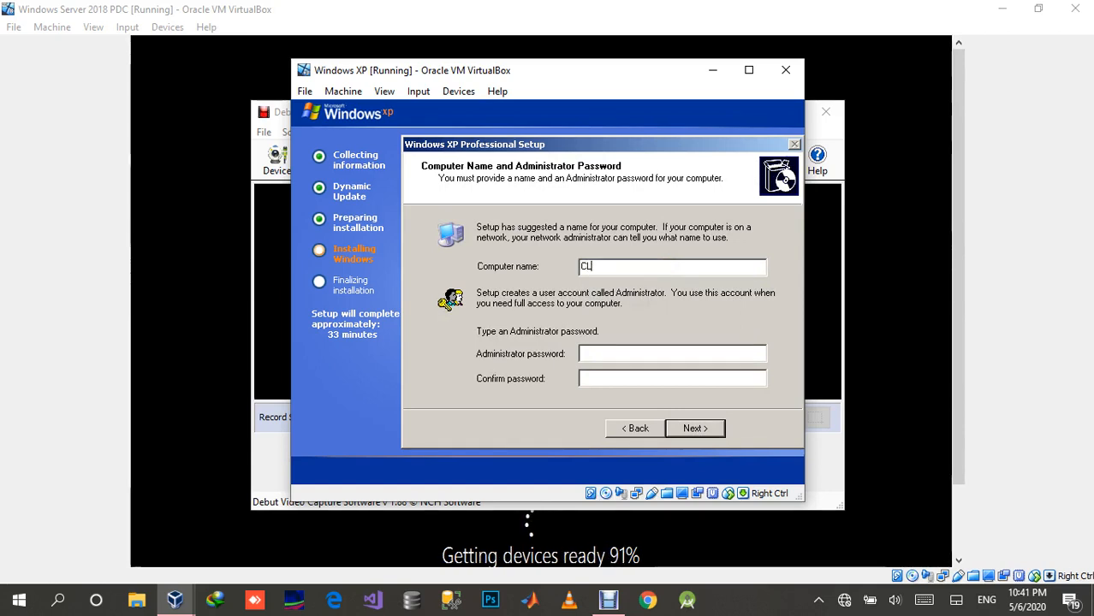
pyautogui.write('IENT')
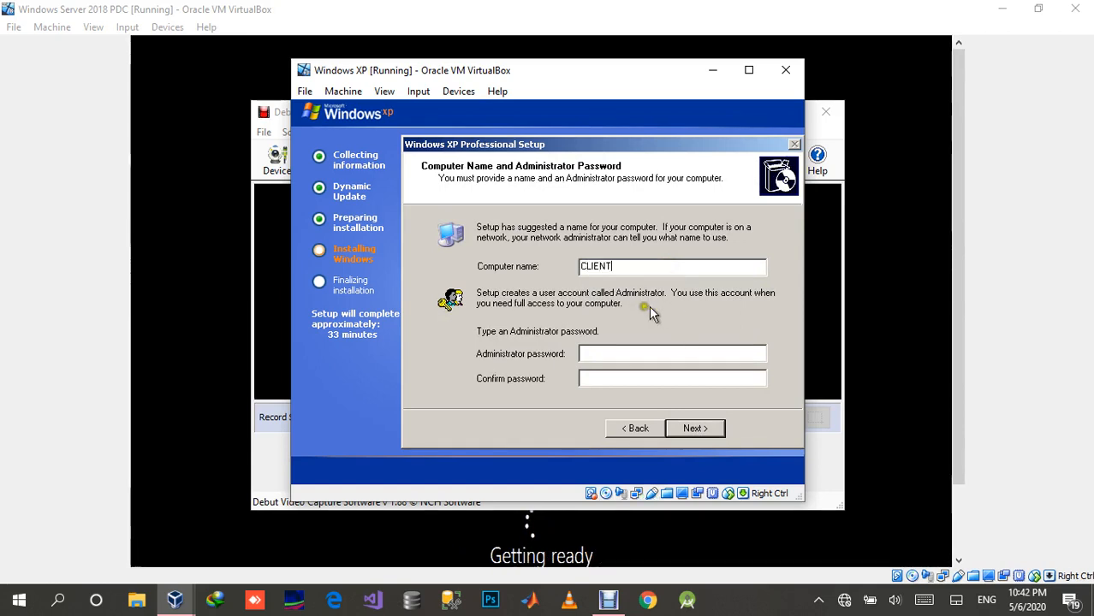
pyautogui.click(606, 351)
pyautogui.write('aaaaa')
pyautogui.press('Tab')
pyautogui.write('aaaaaa')
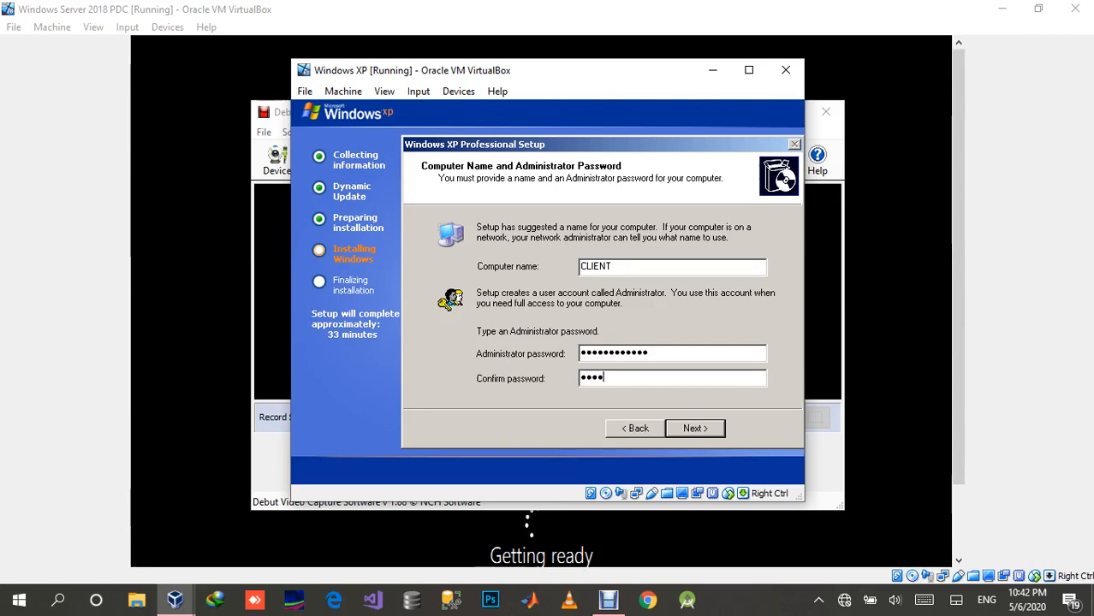
pyautogui.write('aaaaaa')
pyautogui.click(705, 436)
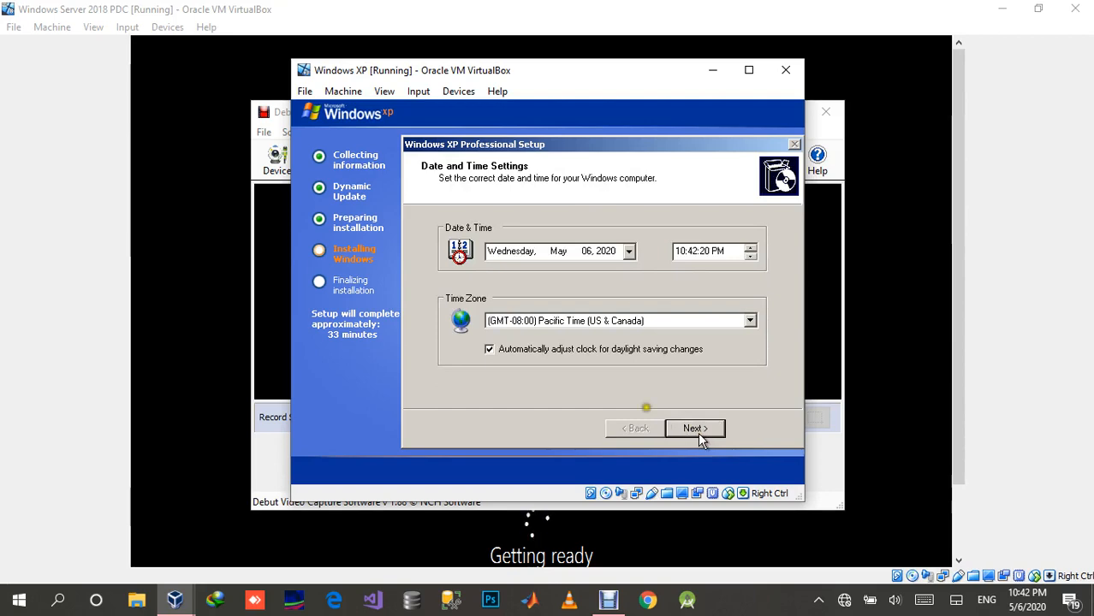
# Step: In the Date and Time Settings of the Windows XP setup, look through the available time zones for the one that suits Pakistan
pyautogui.click(580, 322)
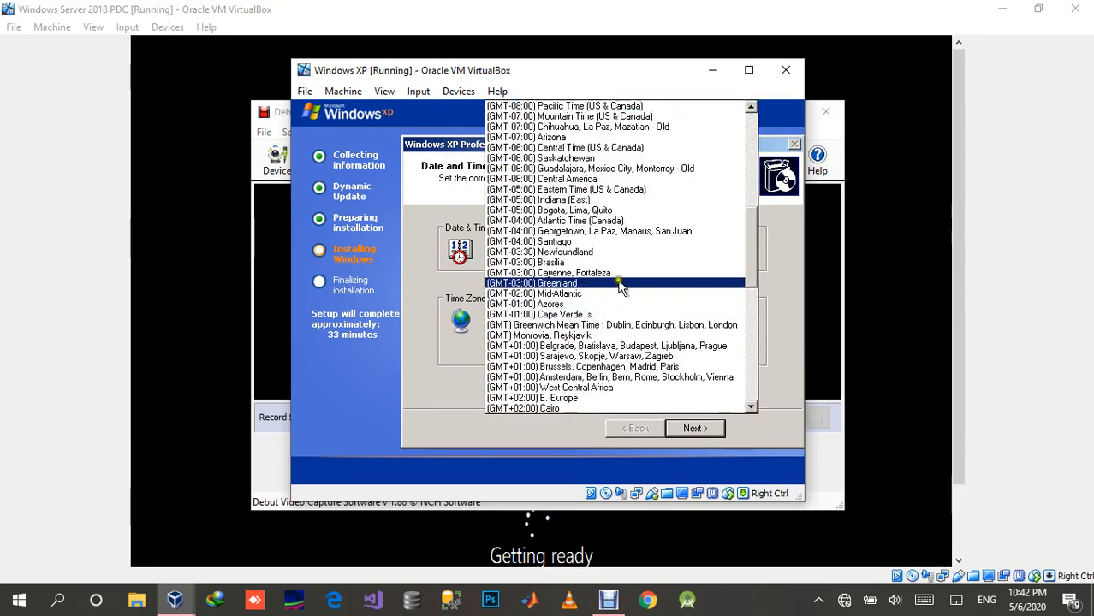
pyautogui.scroll(-1, 612, 300)
pyautogui.scroll(-10, 610, 313)
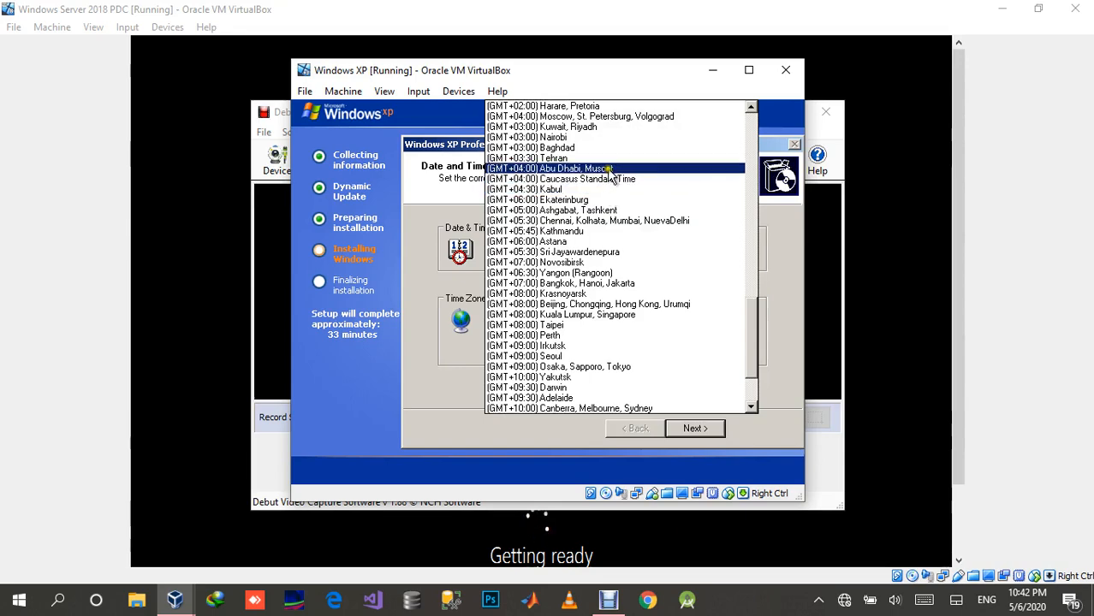
pyautogui.scroll(3, 599, 163)
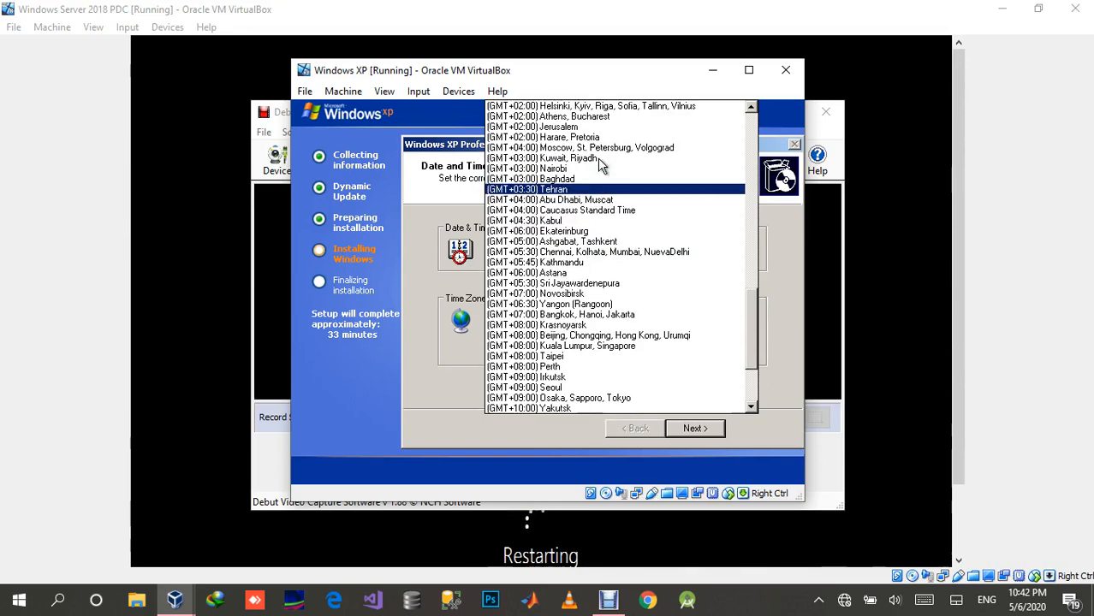
pyautogui.scroll(5, 599, 163)
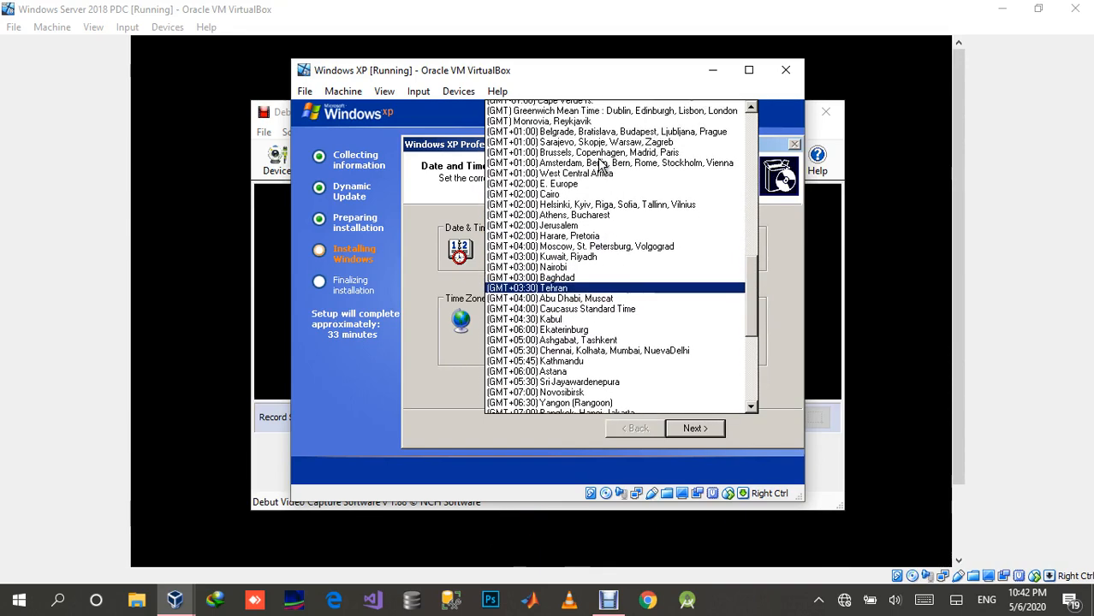
pyautogui.scroll(5, 599, 163)
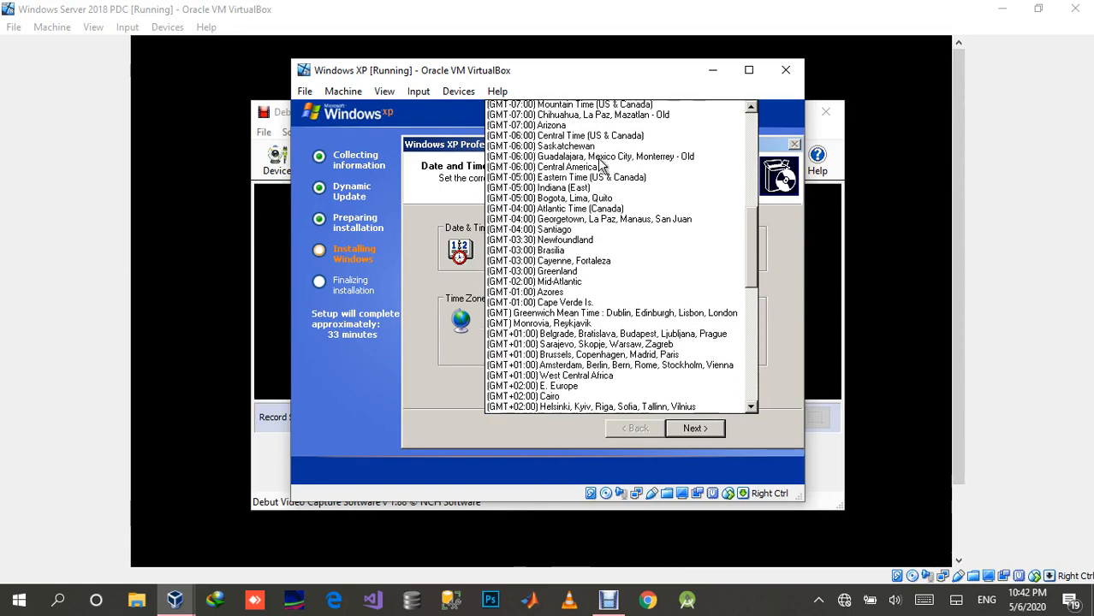
pyautogui.scroll(8, 599, 164)
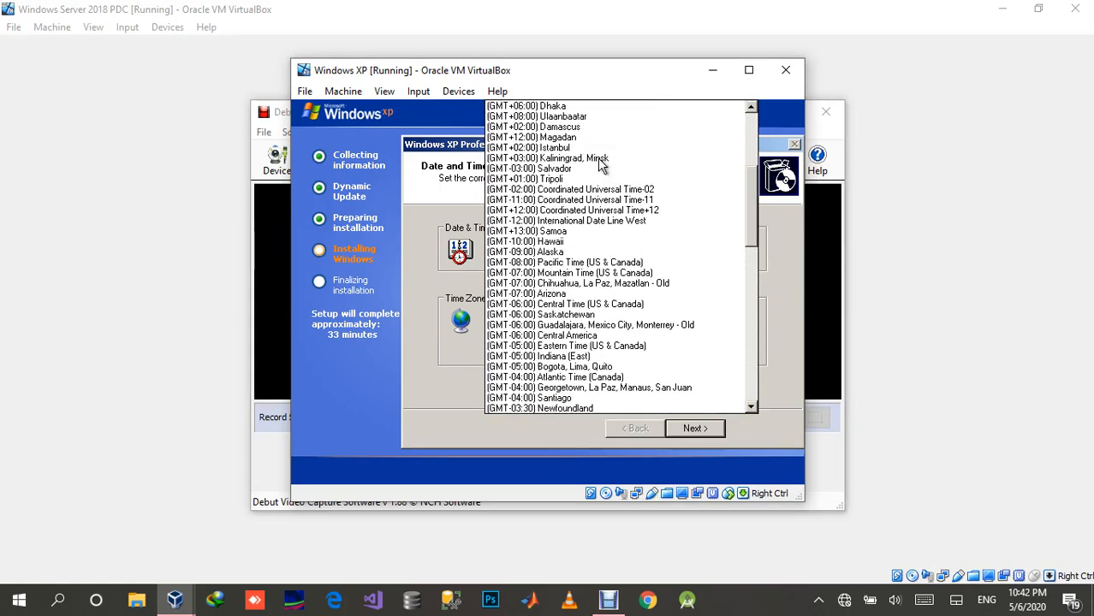
pyautogui.scroll(3, 599, 164)
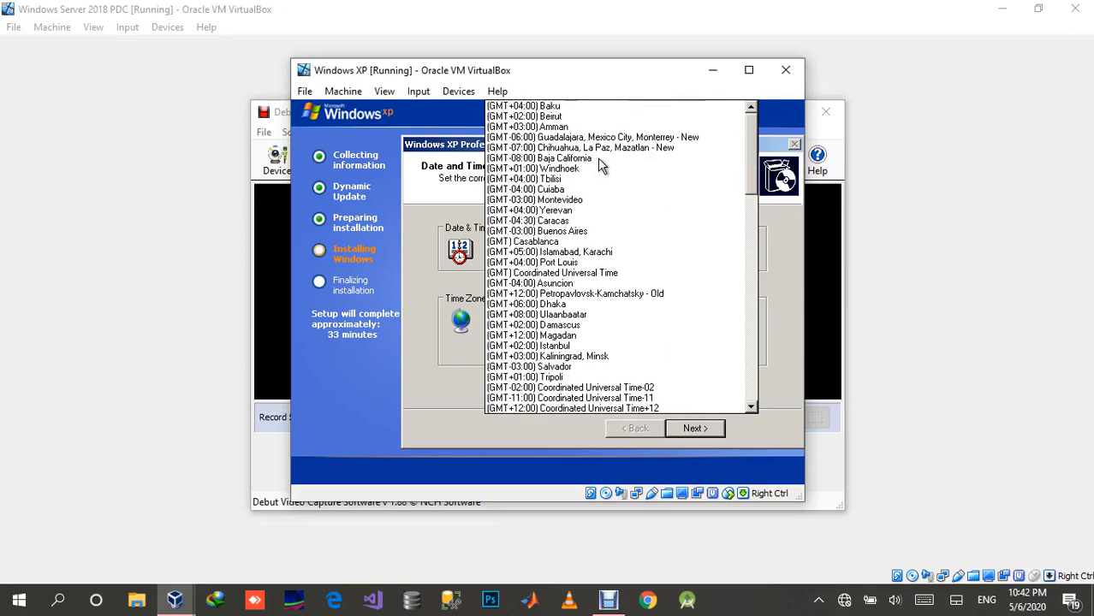
pyautogui.scroll(-4, 607, 249)
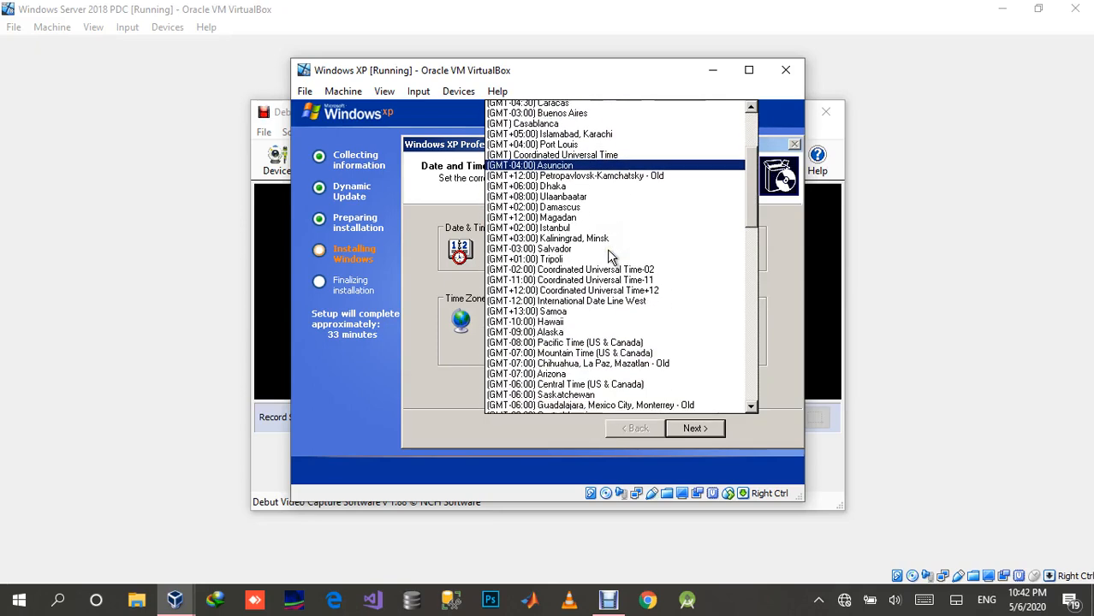
pyautogui.scroll(-2, 607, 249)
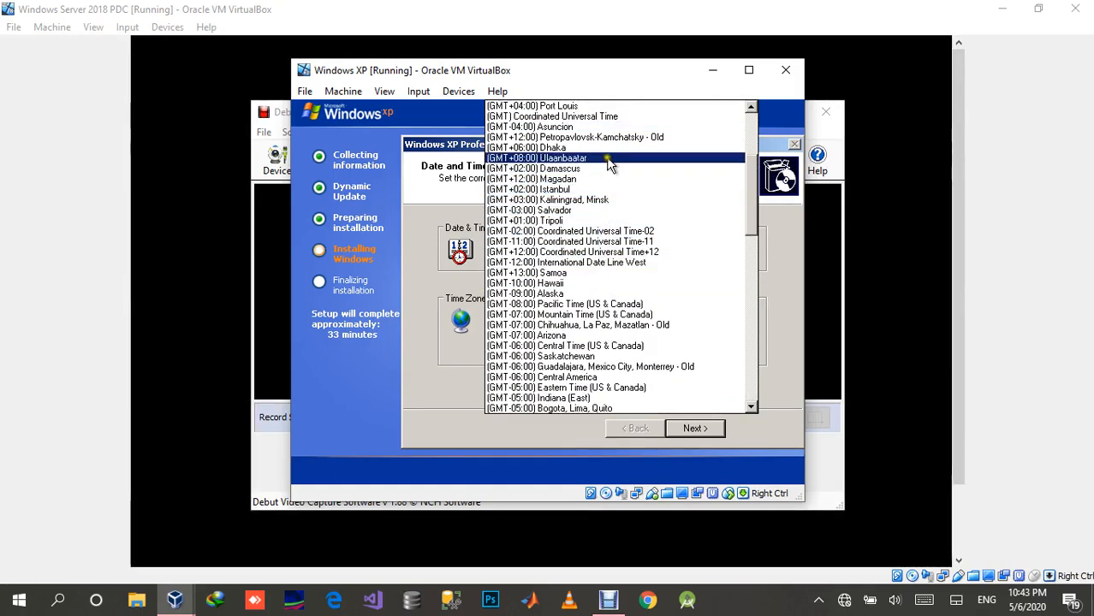
pyautogui.scroll(-5, 611, 248)
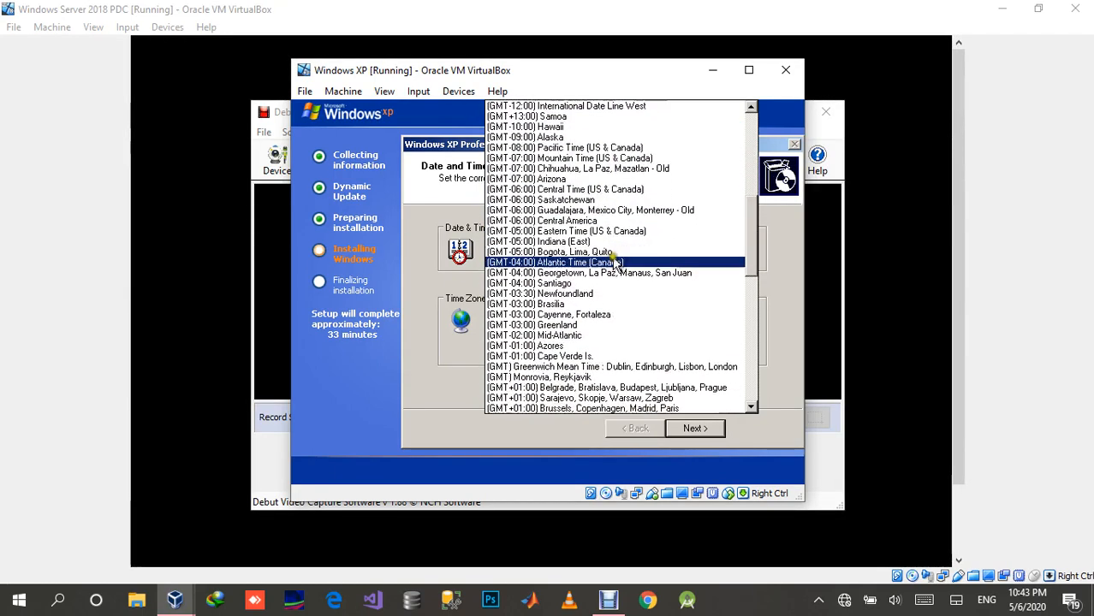
pyautogui.scroll(-5, 615, 263)
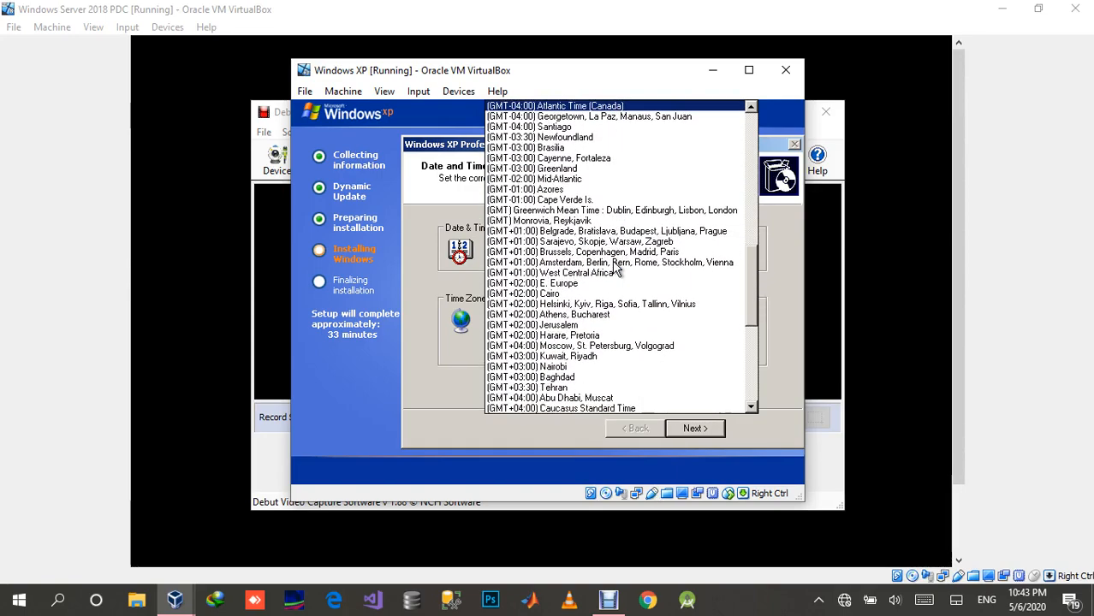
pyautogui.scroll(-5, 613, 265)
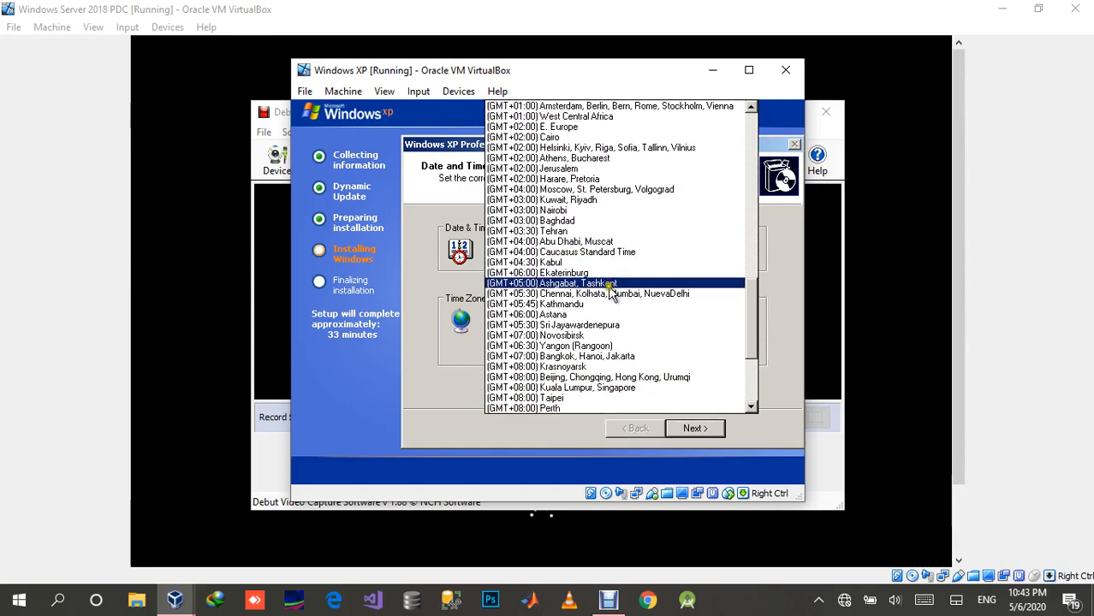
pyautogui.scroll(-3, 612, 338)
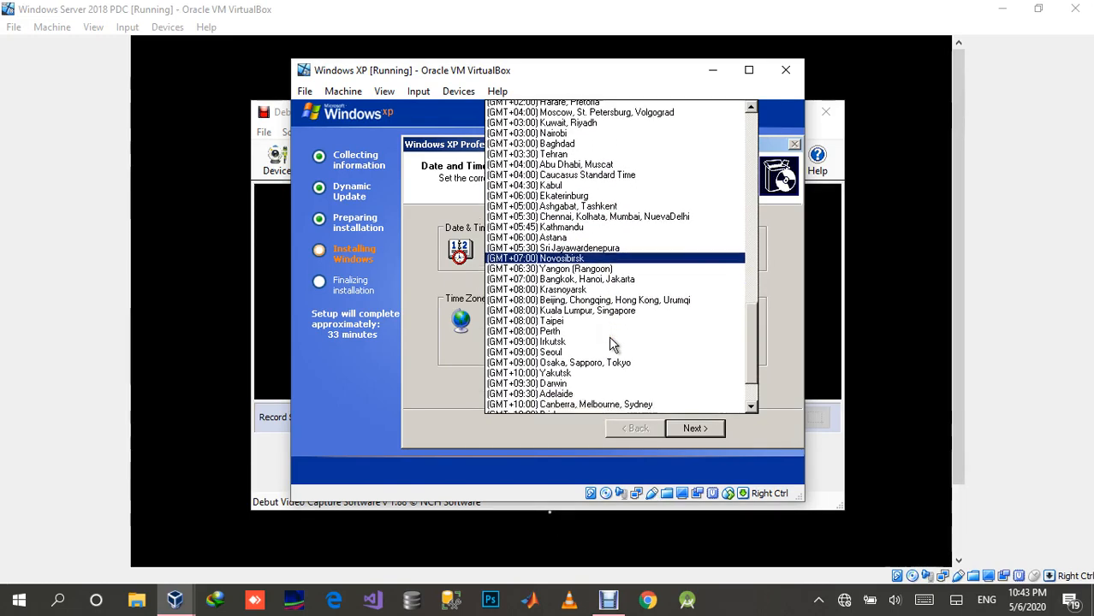
pyautogui.scroll(-3, 610, 341)
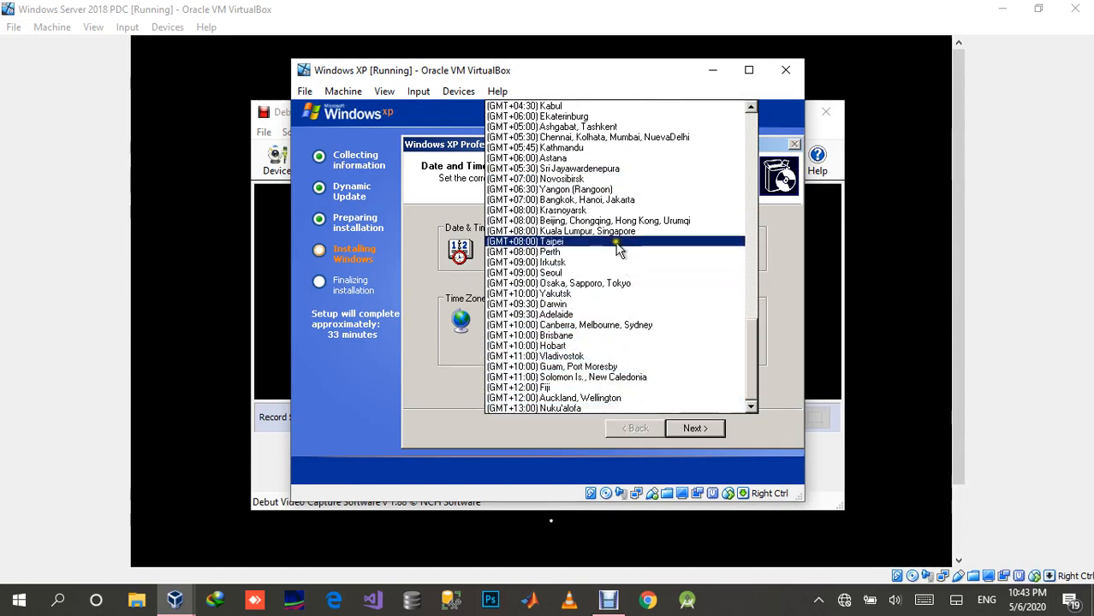
pyautogui.scroll(2, 617, 188)
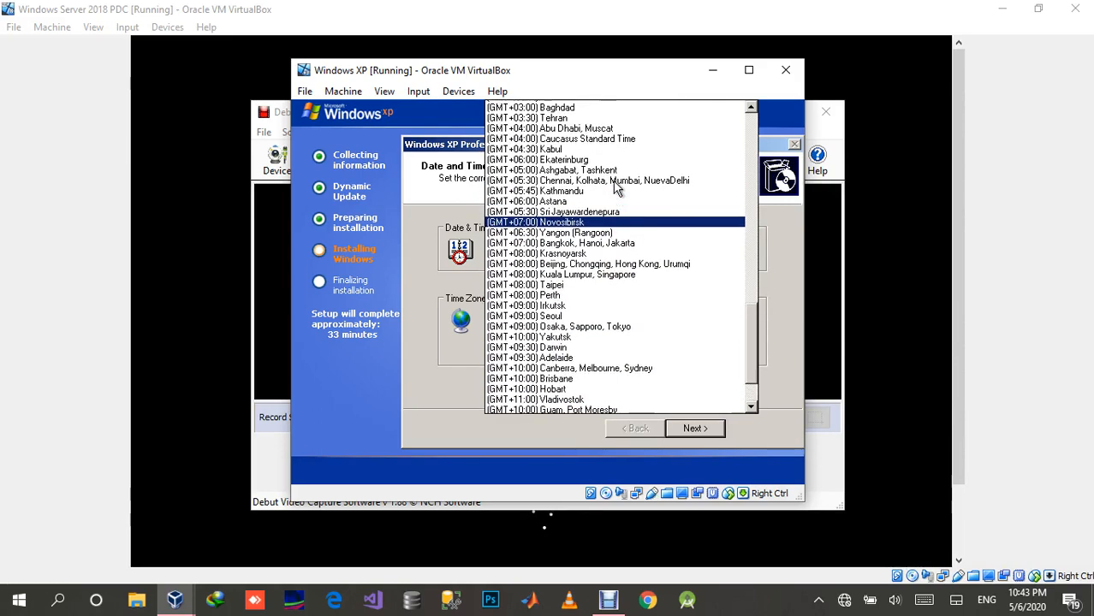
pyautogui.scroll(4, 616, 189)
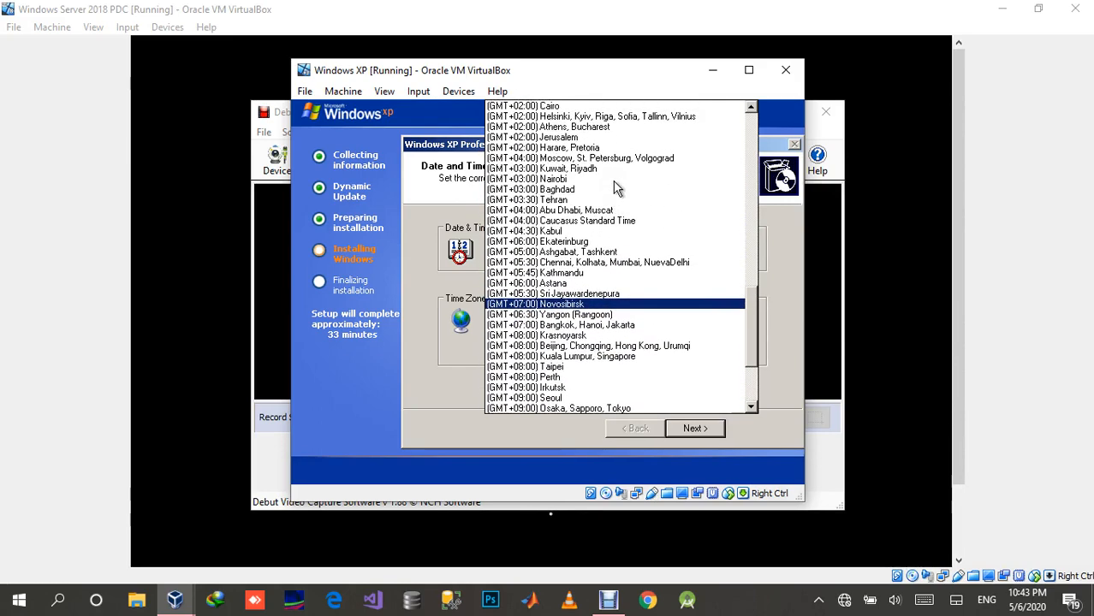
pyautogui.scroll(2, 616, 190)
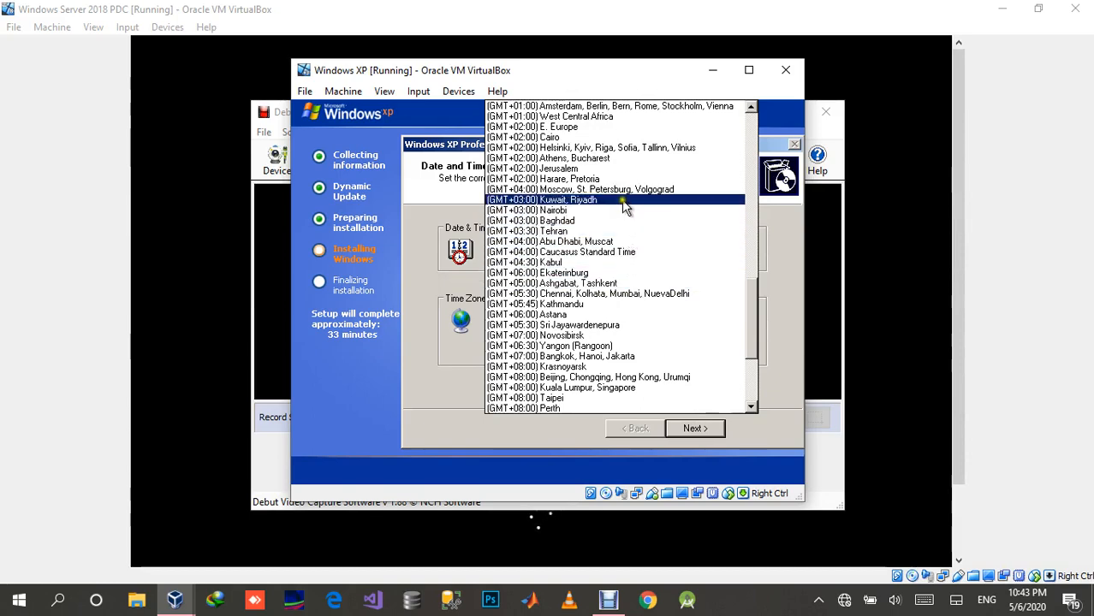
pyautogui.scroll(2, 622, 202)
pyautogui.scroll(2, 622, 199)
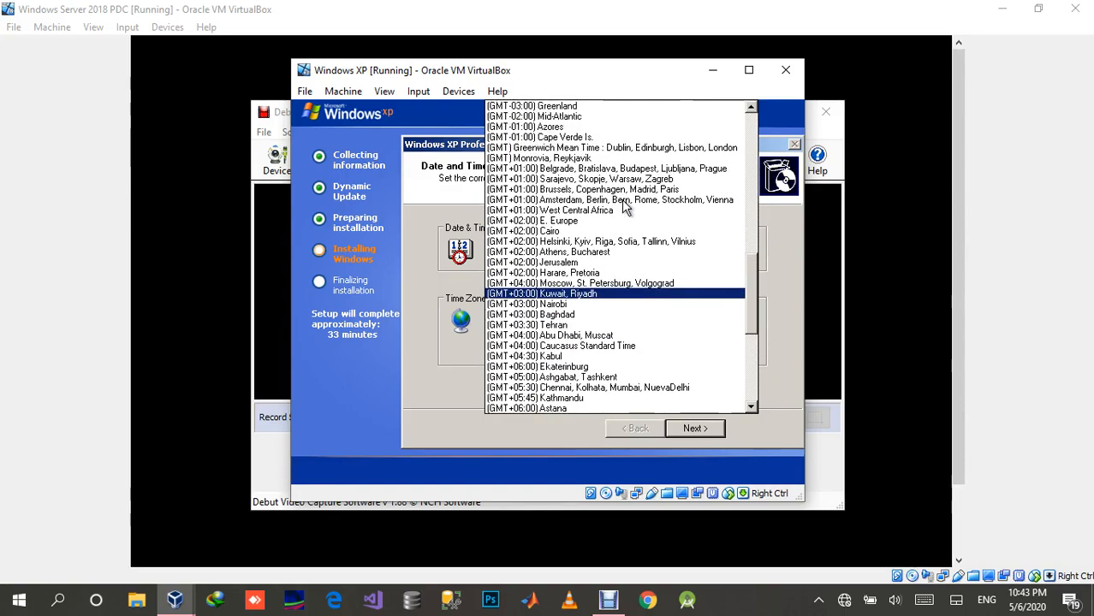
pyautogui.scroll(2, 623, 207)
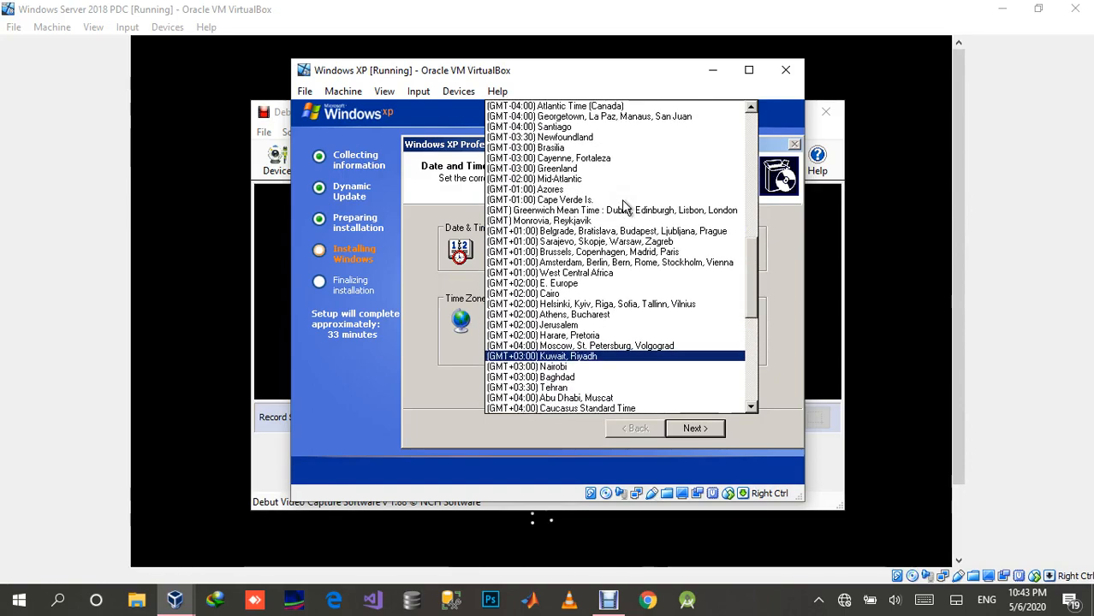
pyautogui.scroll(1, 623, 206)
pyautogui.scroll(4, 621, 199)
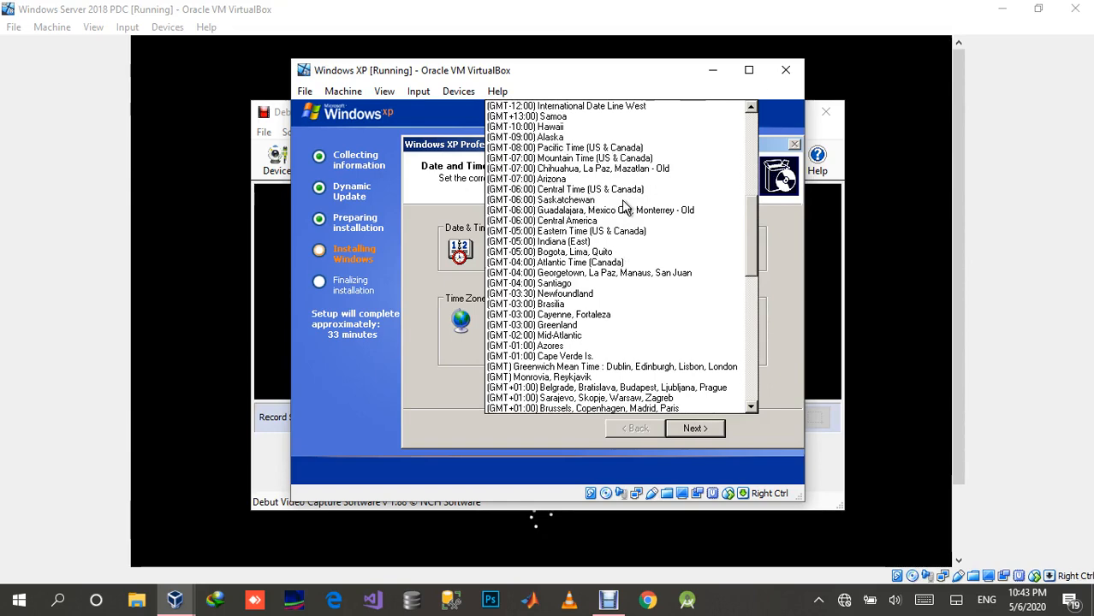
pyautogui.scroll(1, 624, 207)
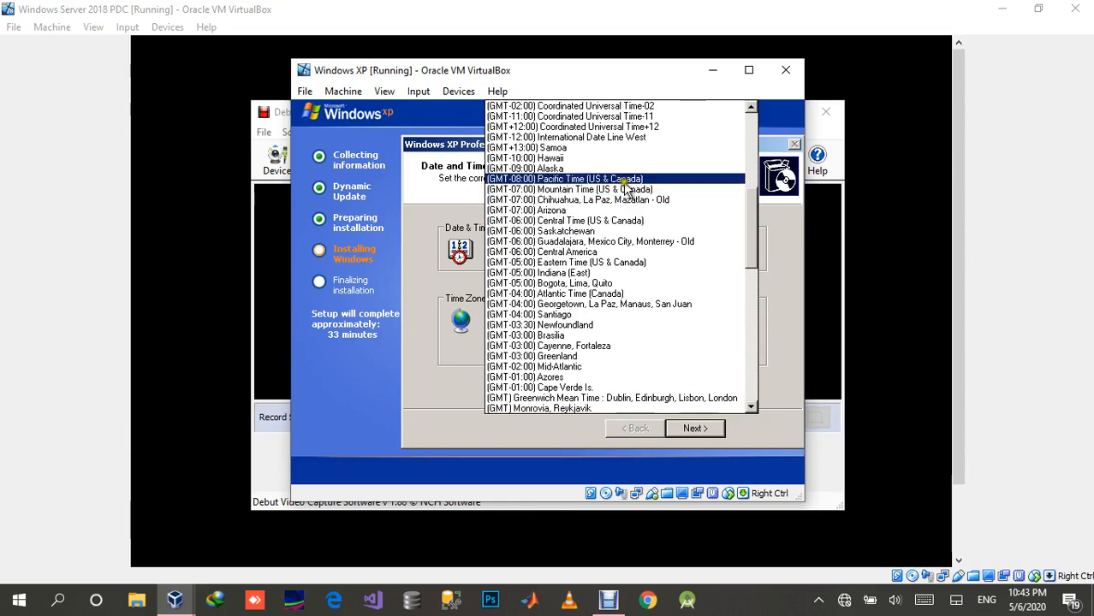
pyautogui.scroll(4, 627, 187)
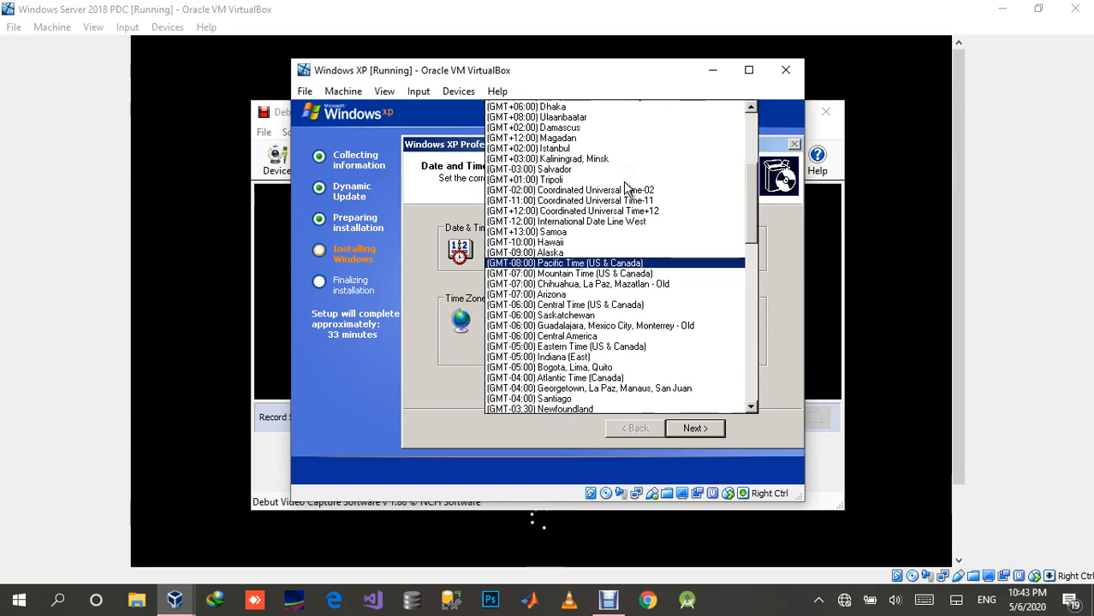
pyautogui.scroll(5, 625, 188)
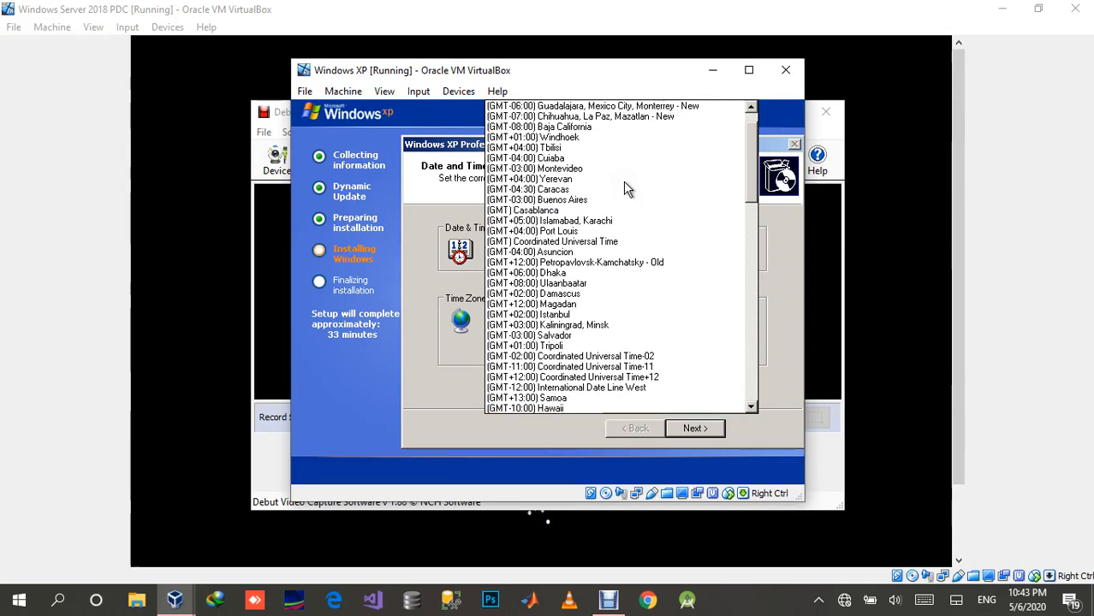
pyautogui.scroll(1, 628, 188)
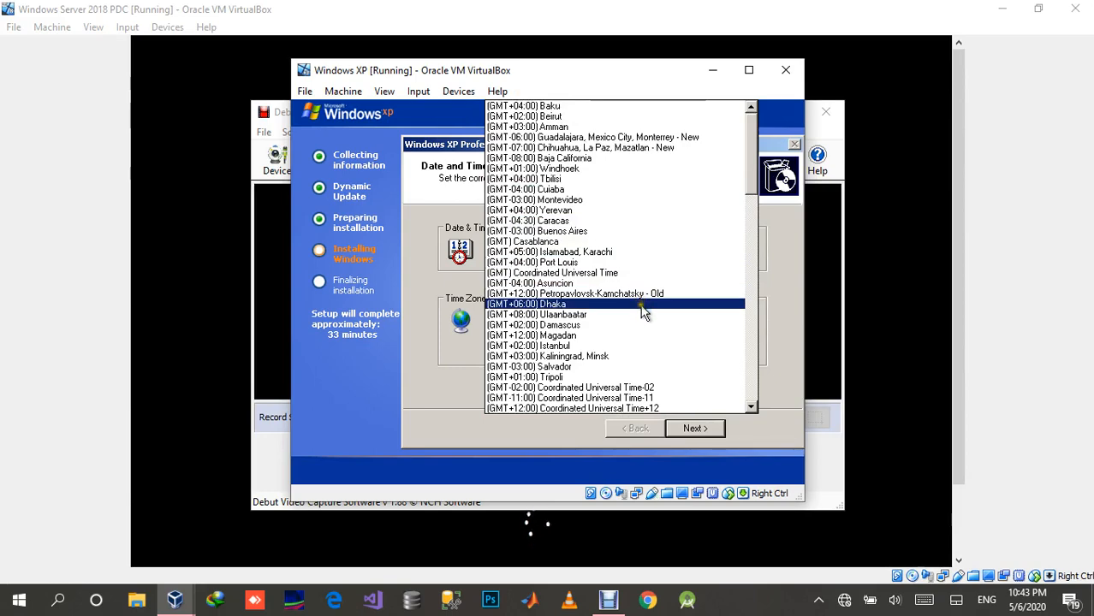
pyautogui.scroll(-3, 643, 313)
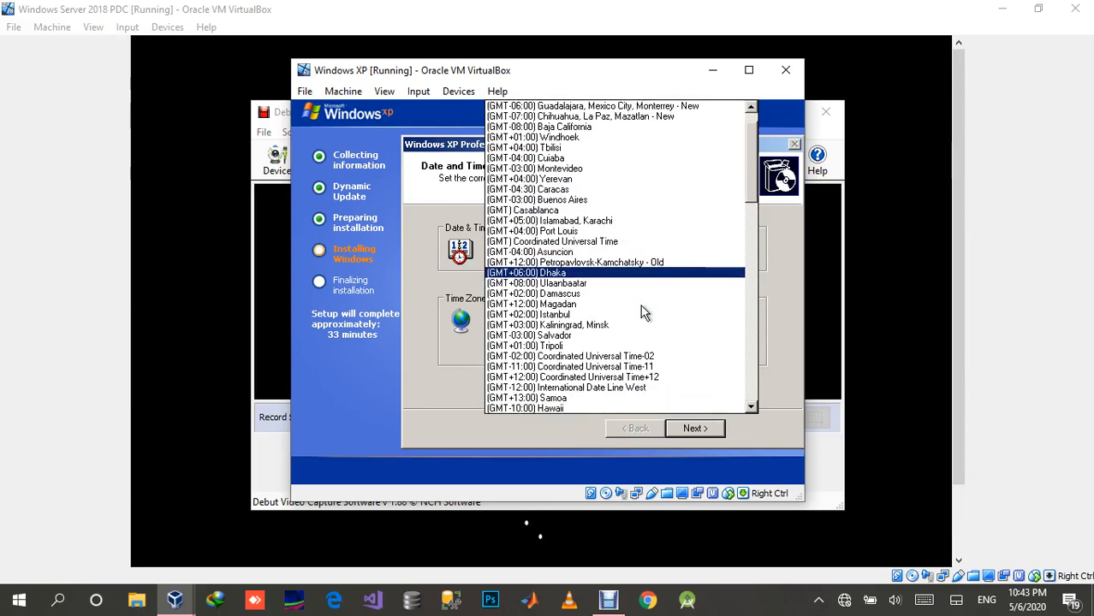
pyautogui.scroll(-4, 643, 313)
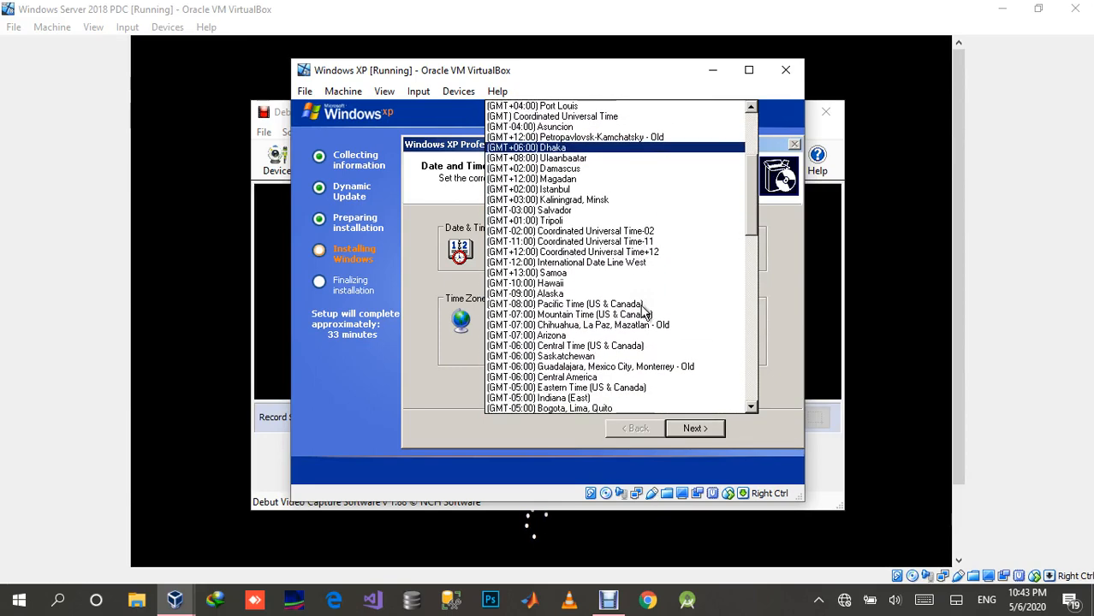
pyautogui.scroll(-3, 641, 306)
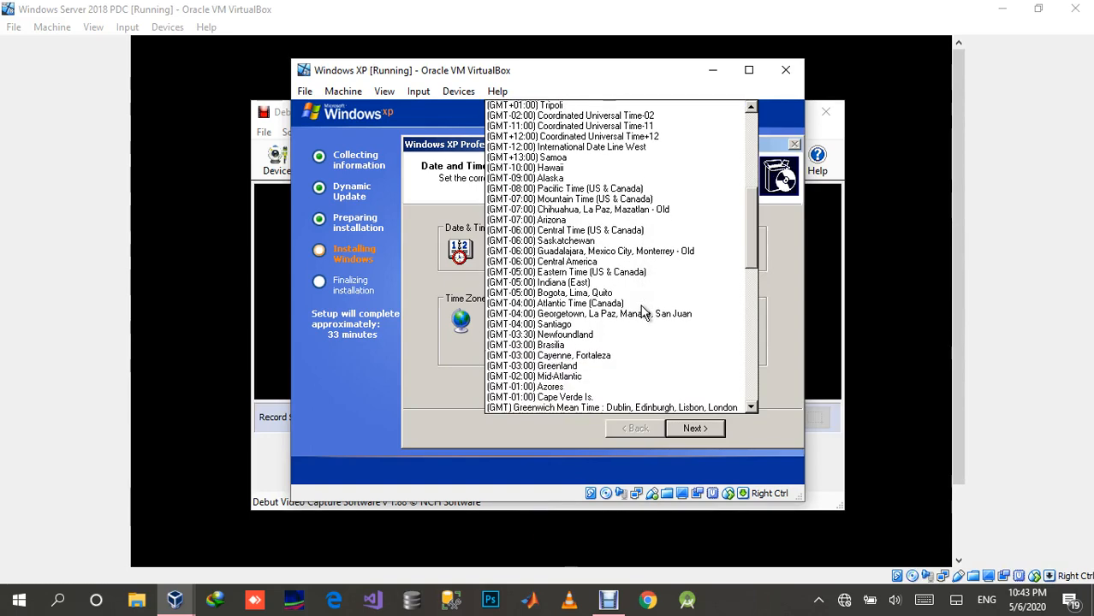
pyautogui.scroll(-1, 640, 305)
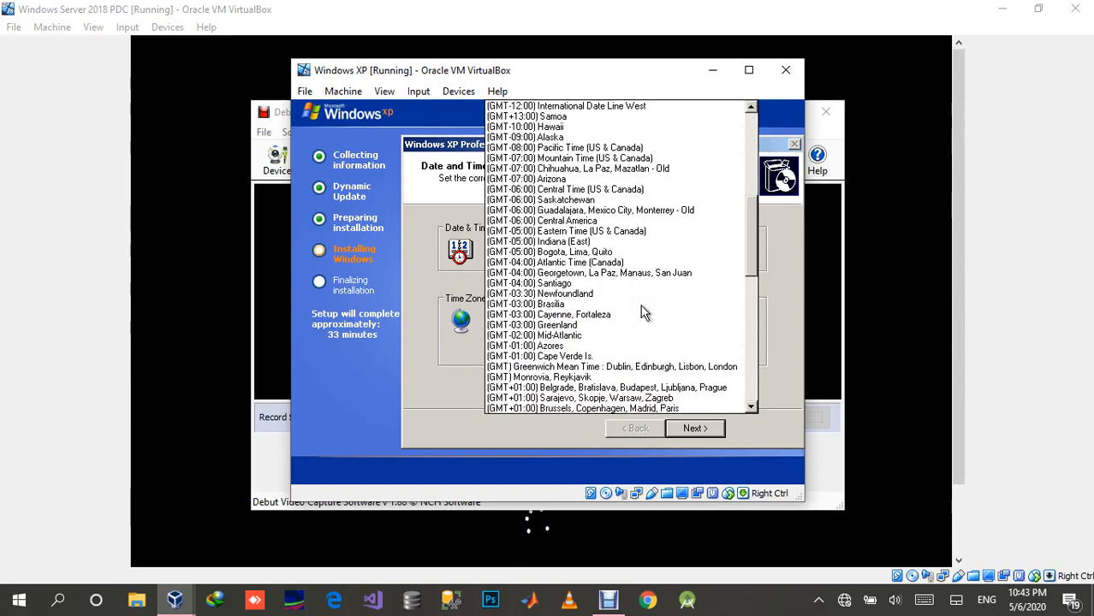
pyautogui.scroll(-2, 640, 304)
pyautogui.scroll(-3, 642, 308)
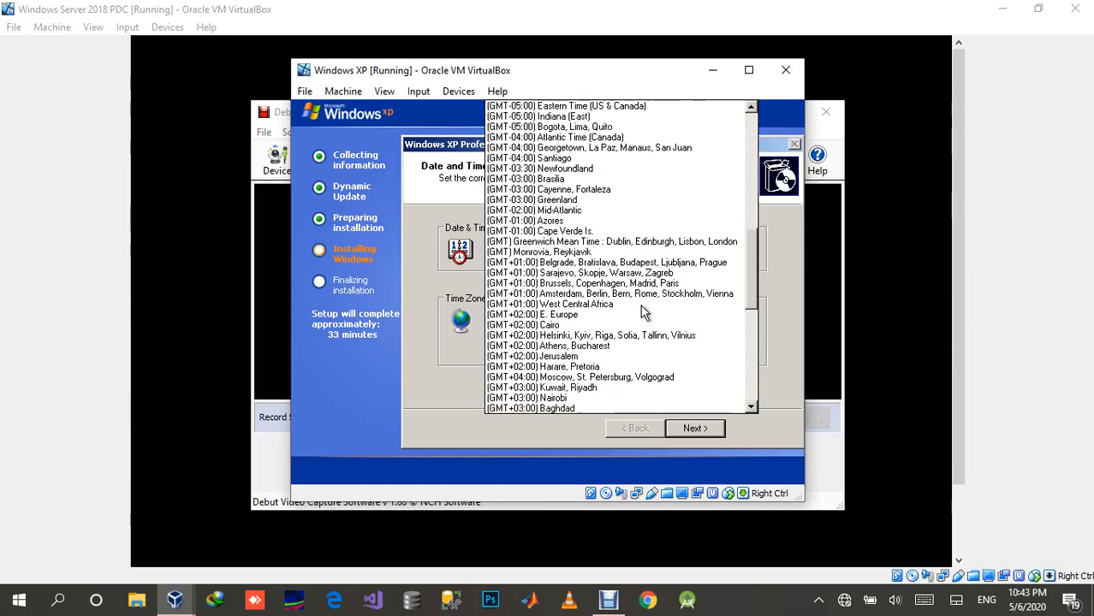
pyautogui.scroll(-2, 640, 304)
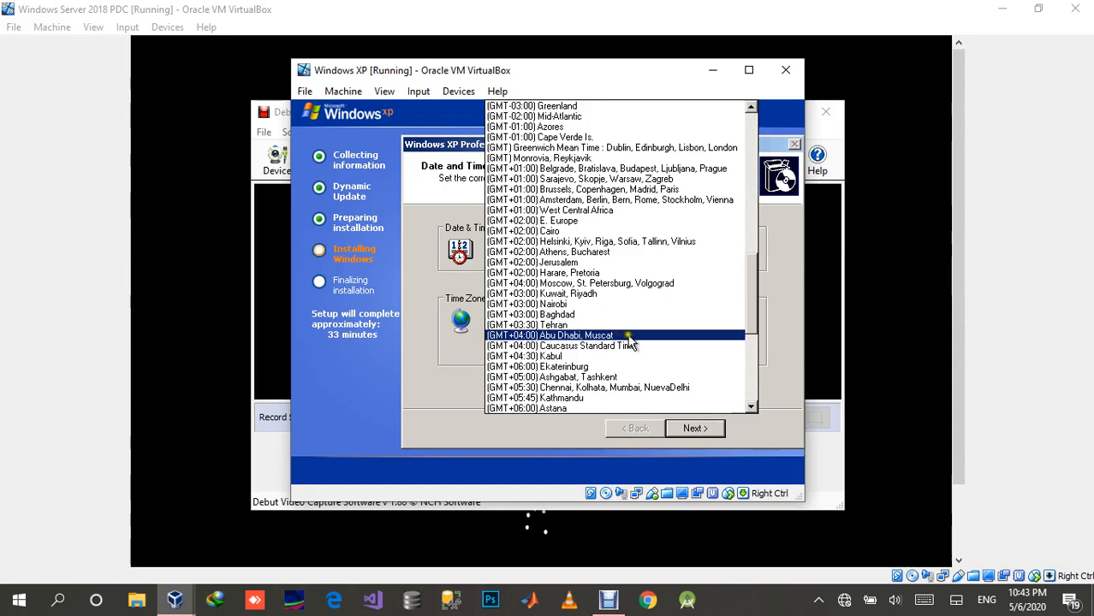
pyautogui.scroll(-1, 640, 354)
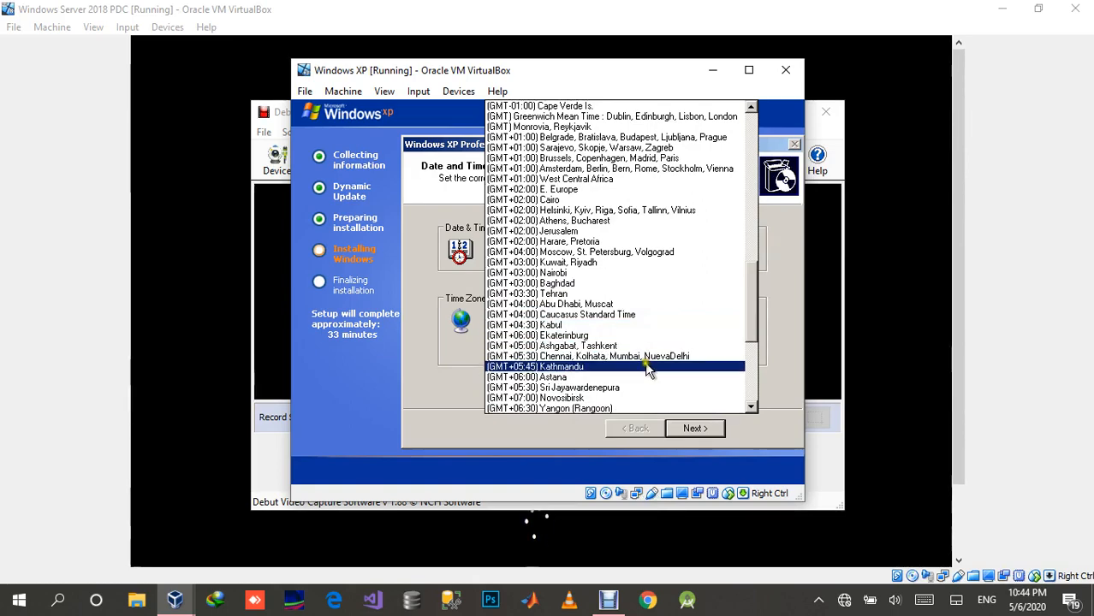
pyautogui.scroll(-1, 646, 370)
pyautogui.scroll(-1, 644, 362)
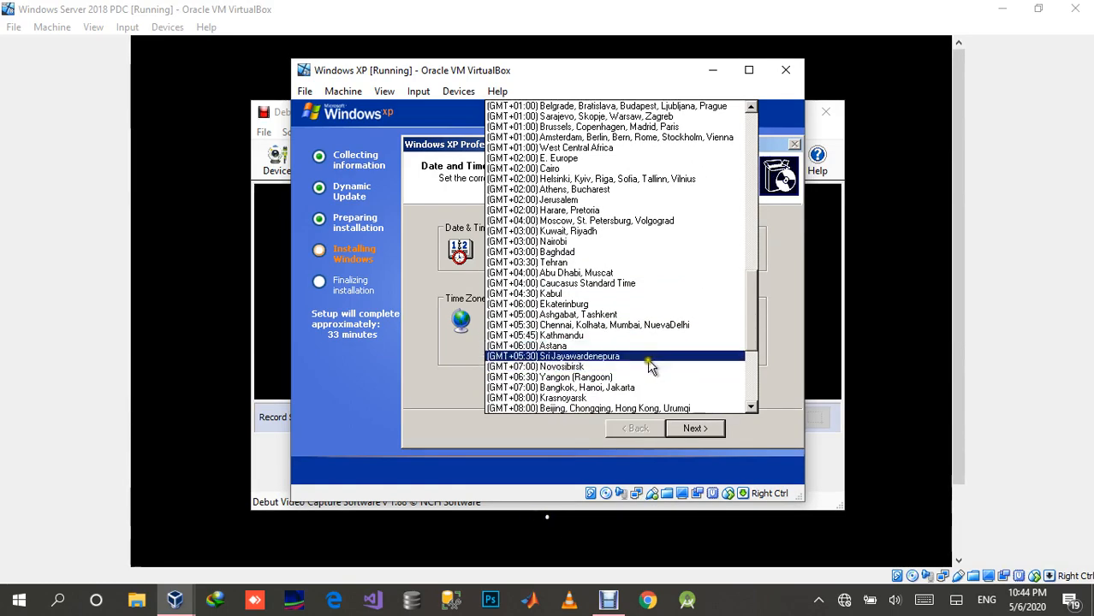
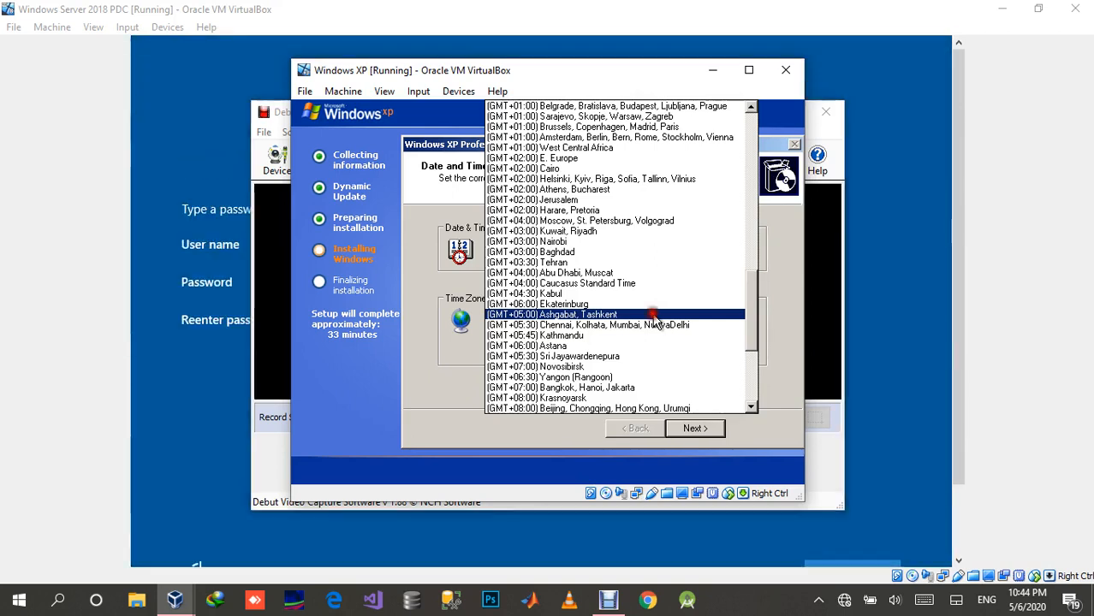
# Step: Set the Windows XP time zone to (GMT+05:00) Ashgabat, Tashkent and accept the date and time settings
pyautogui.click(652, 316)
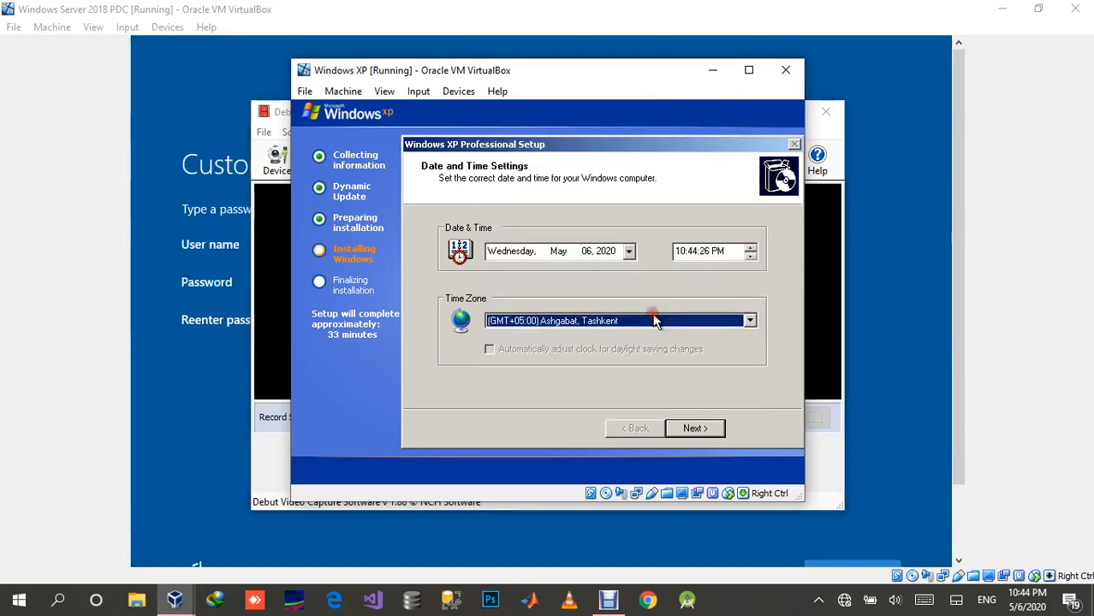
pyautogui.click(698, 429)
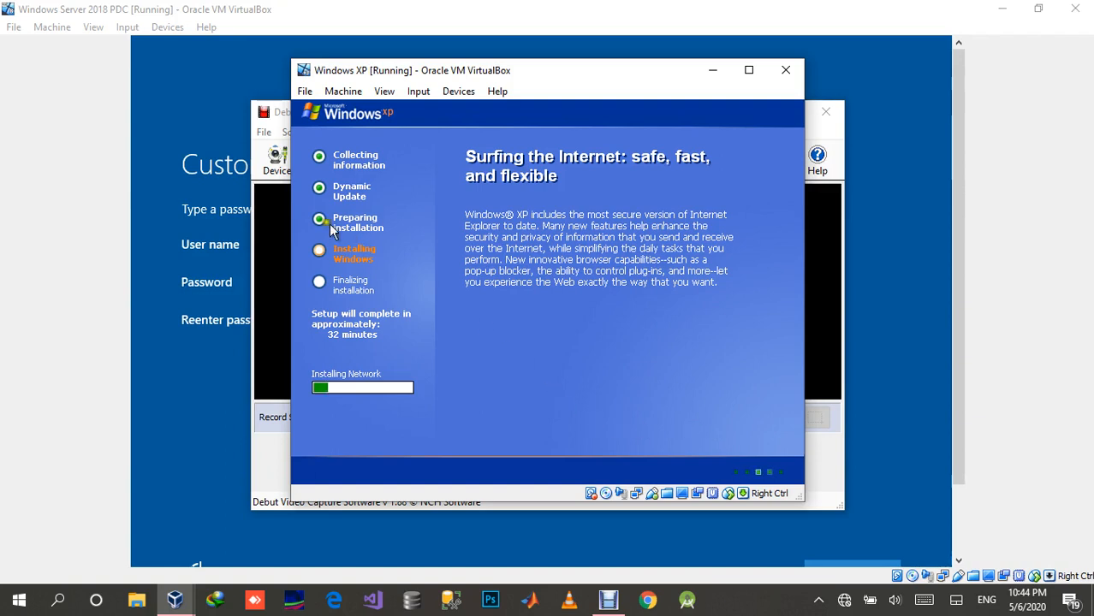
# Step: On the Windows Server 2018 PDC machine, enter and confirm the built-in Administrator account's password, and finish customizing the settings
pyautogui.click(210, 126)
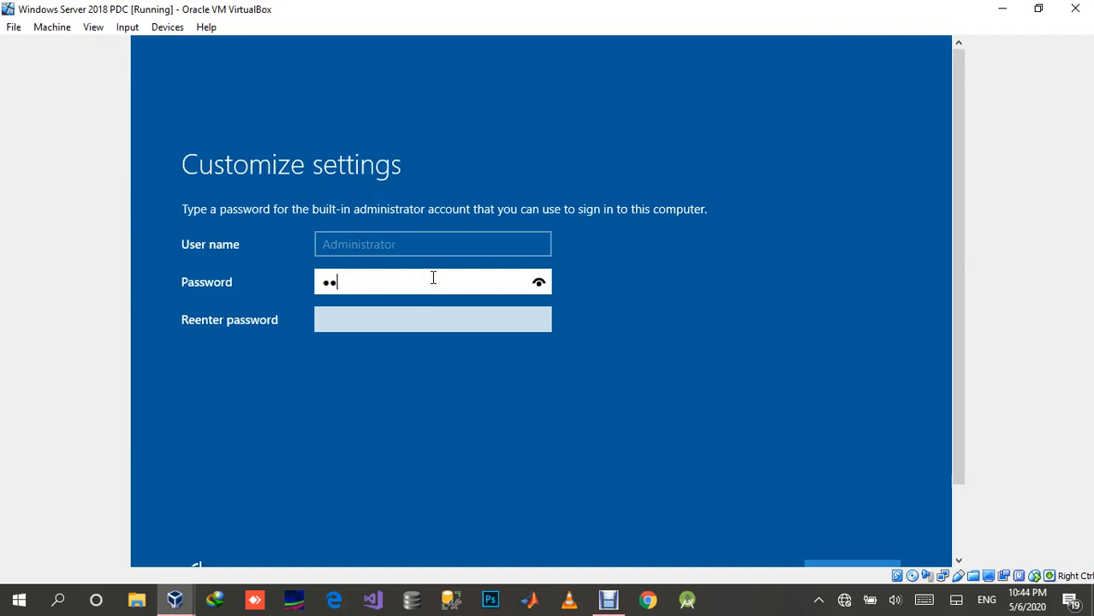
pyautogui.press('BackSpace')
pyautogui.press('BackSpace')
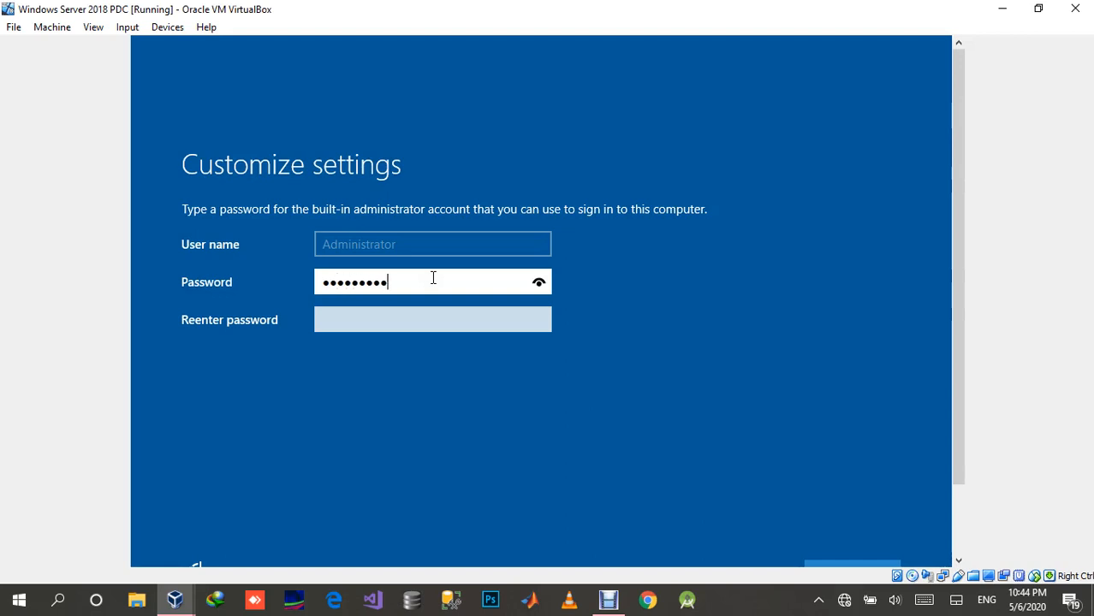
pyautogui.press('Tab')
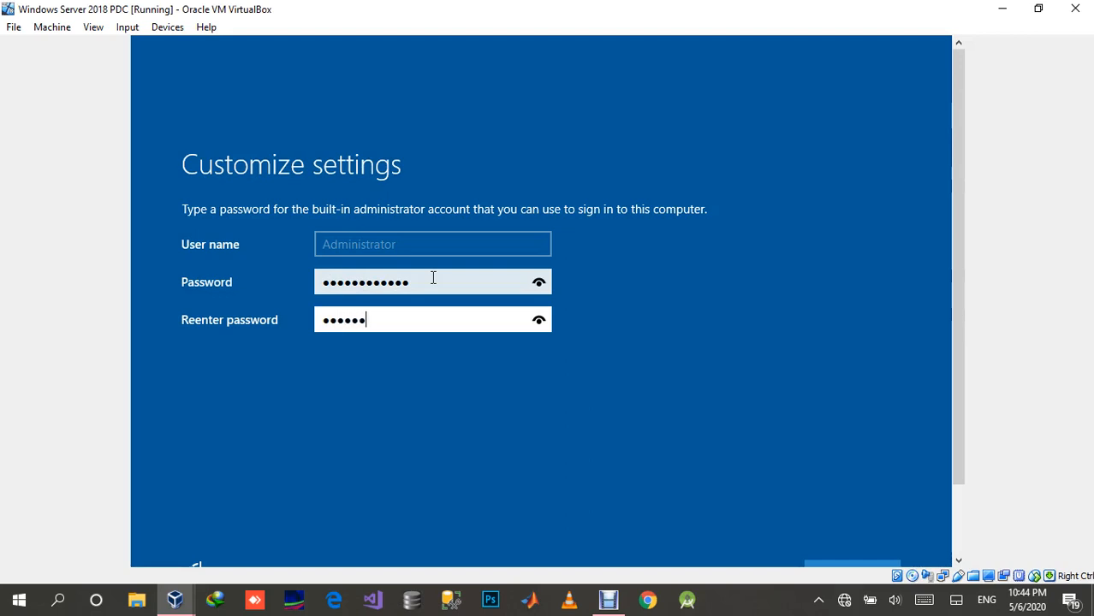
pyautogui.write('••')
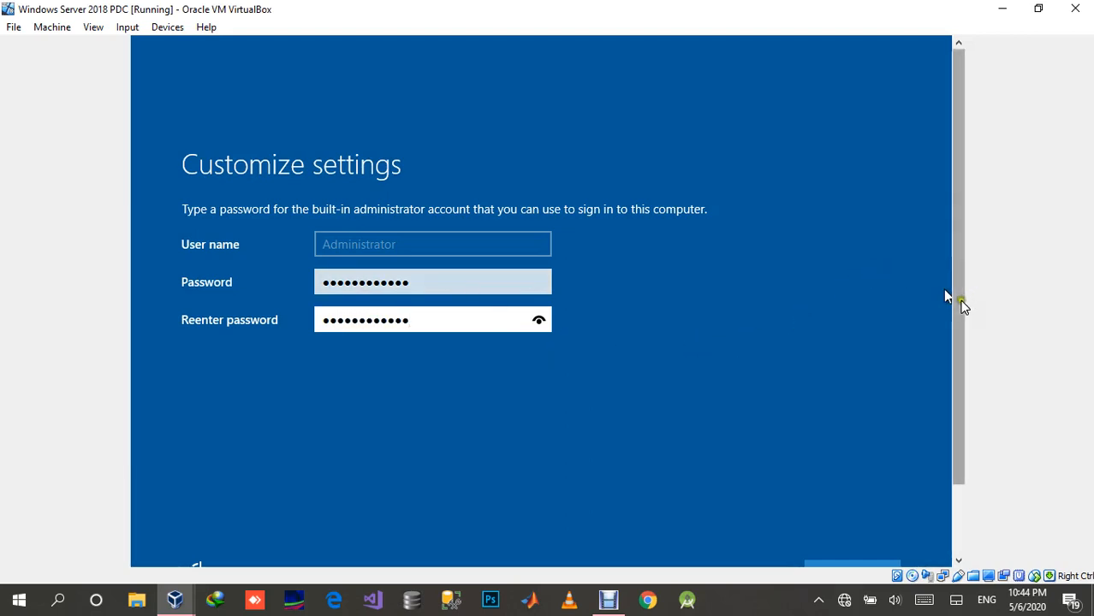
pyautogui.moveTo(957, 301); pyautogui.dragTo(963, 390)
pyautogui.click(850, 488)
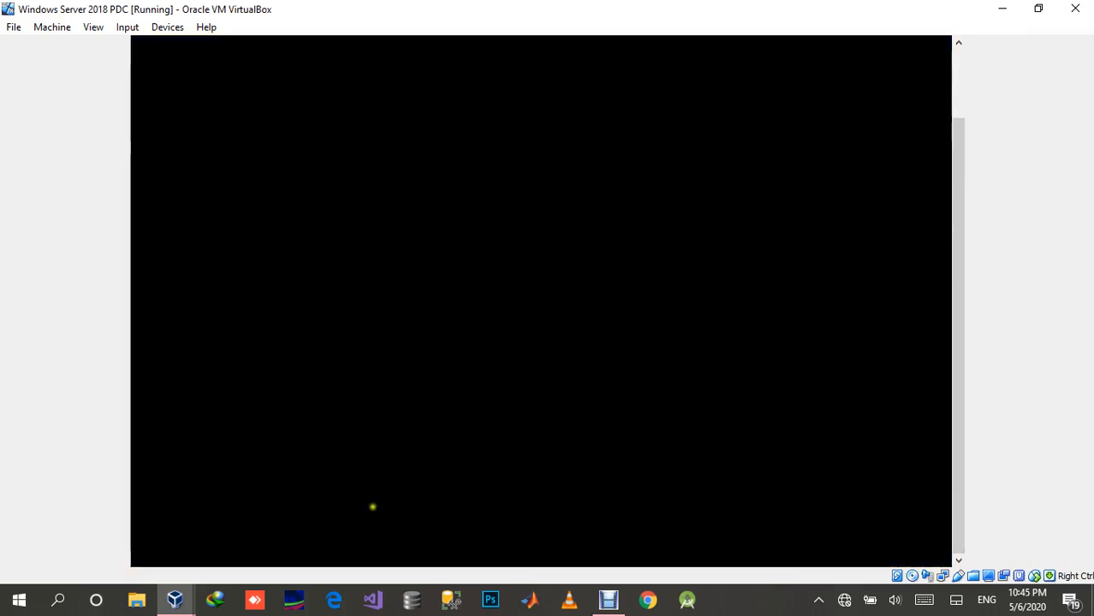
# Step: Switch to the Windows XP machine and maximize its window
pyautogui.moveTo(176, 599)
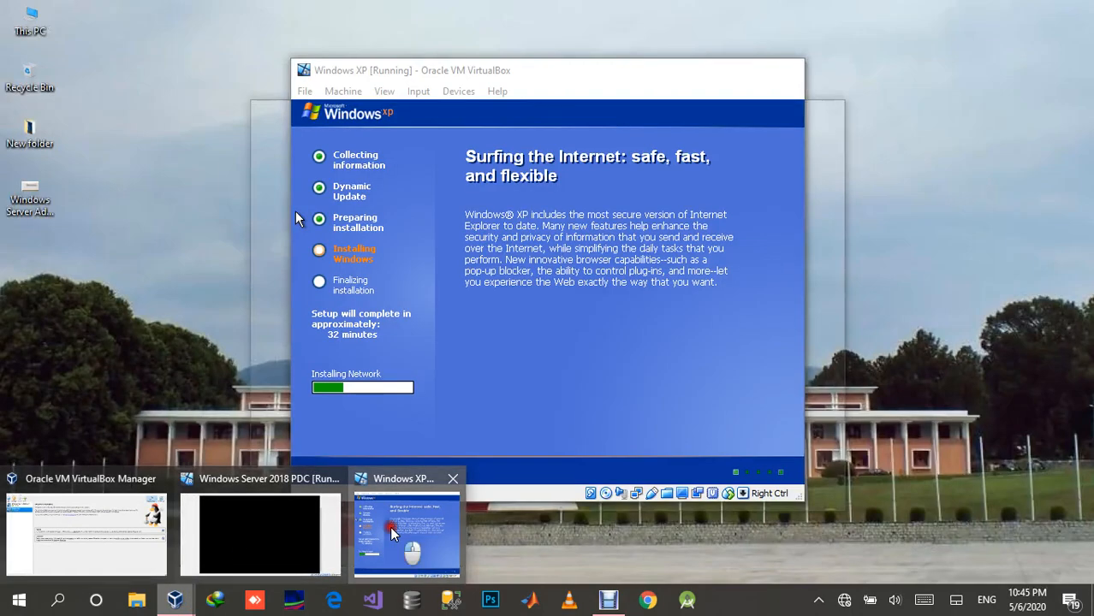
pyautogui.click(393, 533)
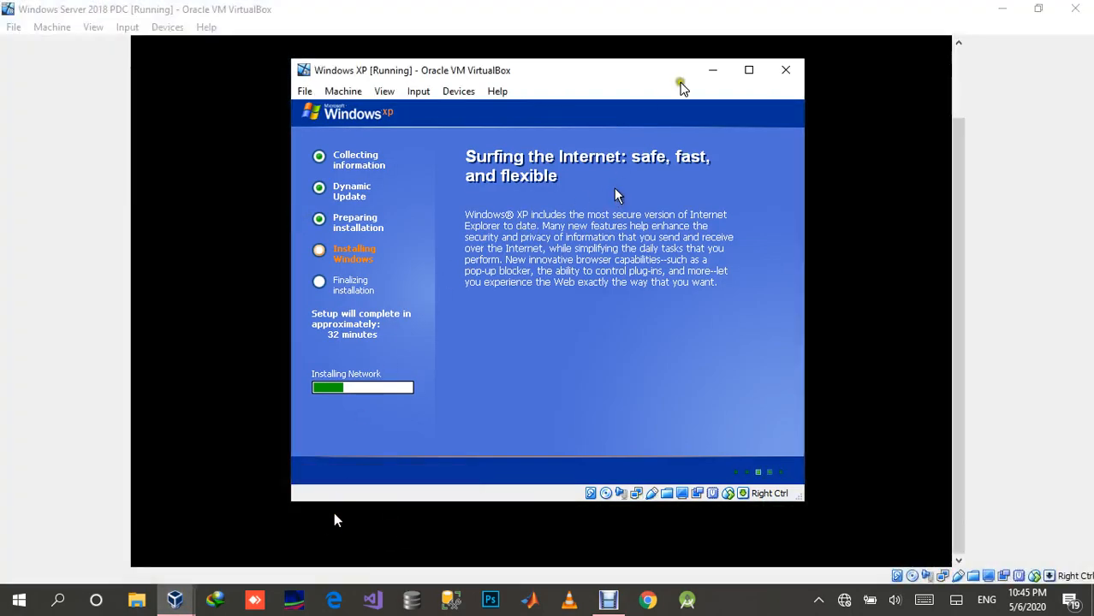
pyautogui.click(746, 71)
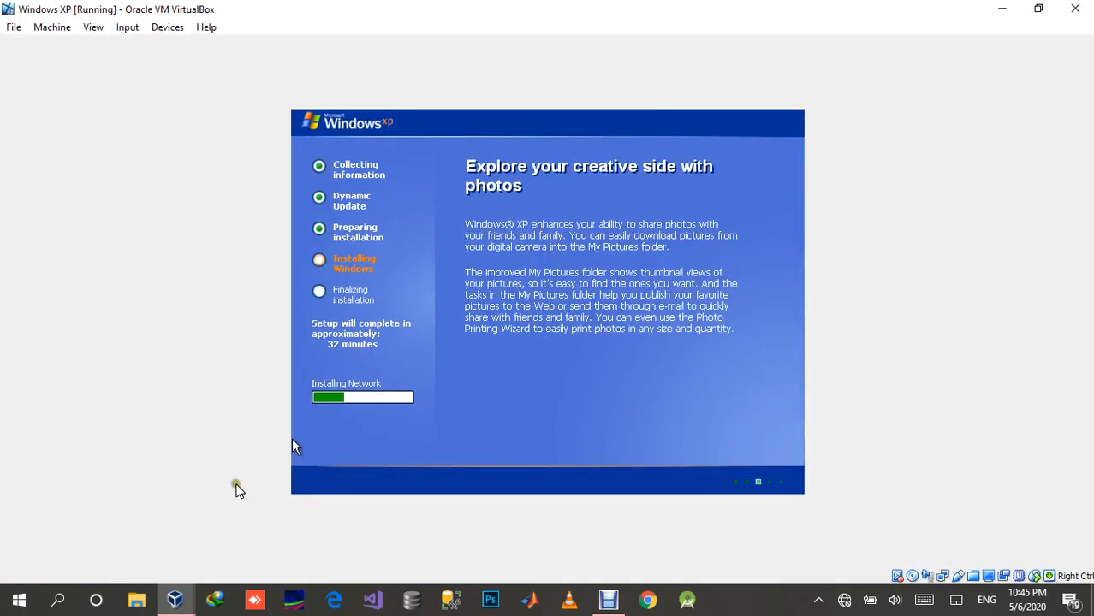
# Step: Return to the Windows Server 2018 PDC machine and send it the Ctrl-Alt-Del sequence to unlock the sign-in screen
pyautogui.moveTo(176, 599)
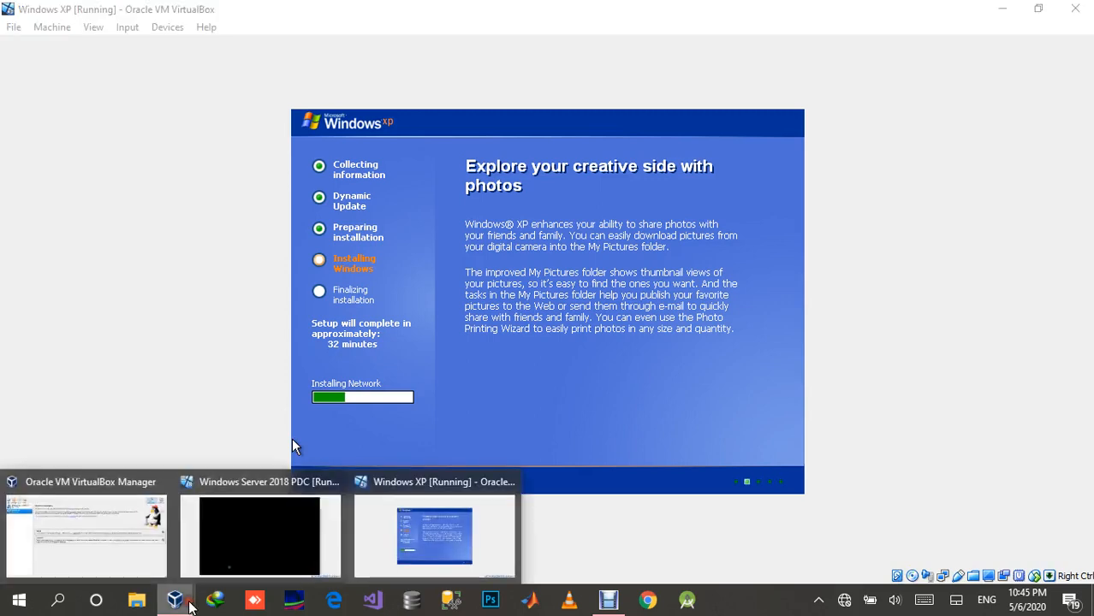
pyautogui.click(280, 524)
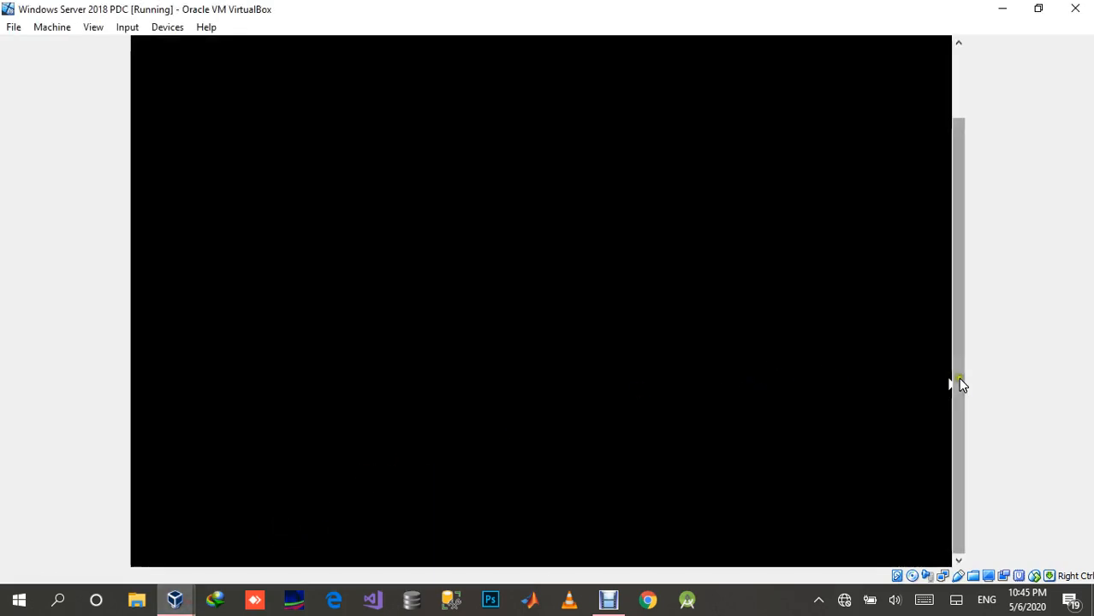
pyautogui.moveTo(956, 408); pyautogui.dragTo(958, 273)
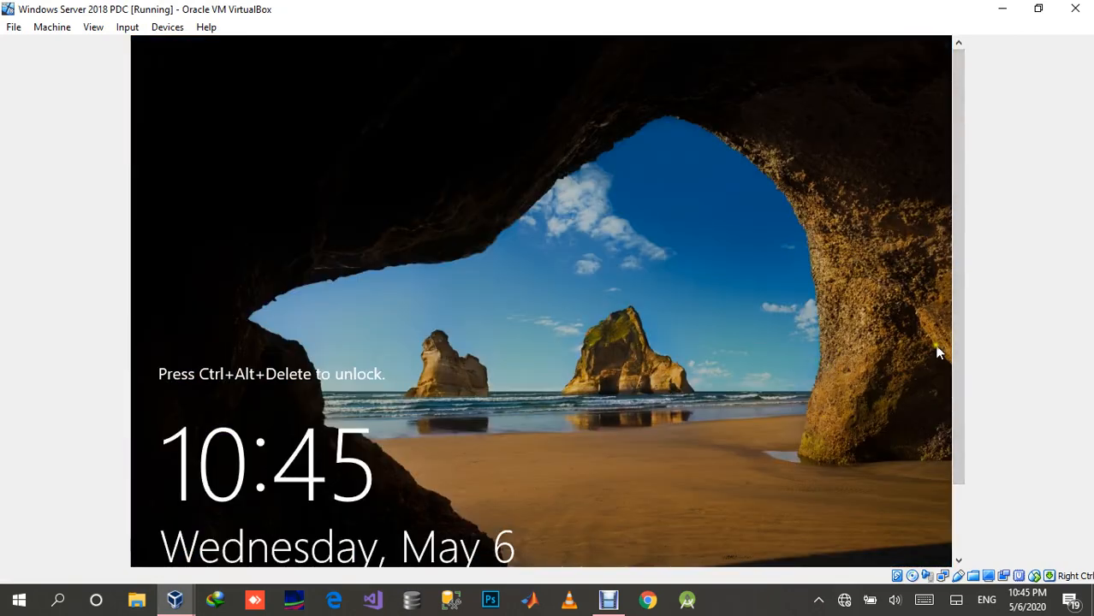
pyautogui.moveTo(956, 362); pyautogui.dragTo(963, 445)
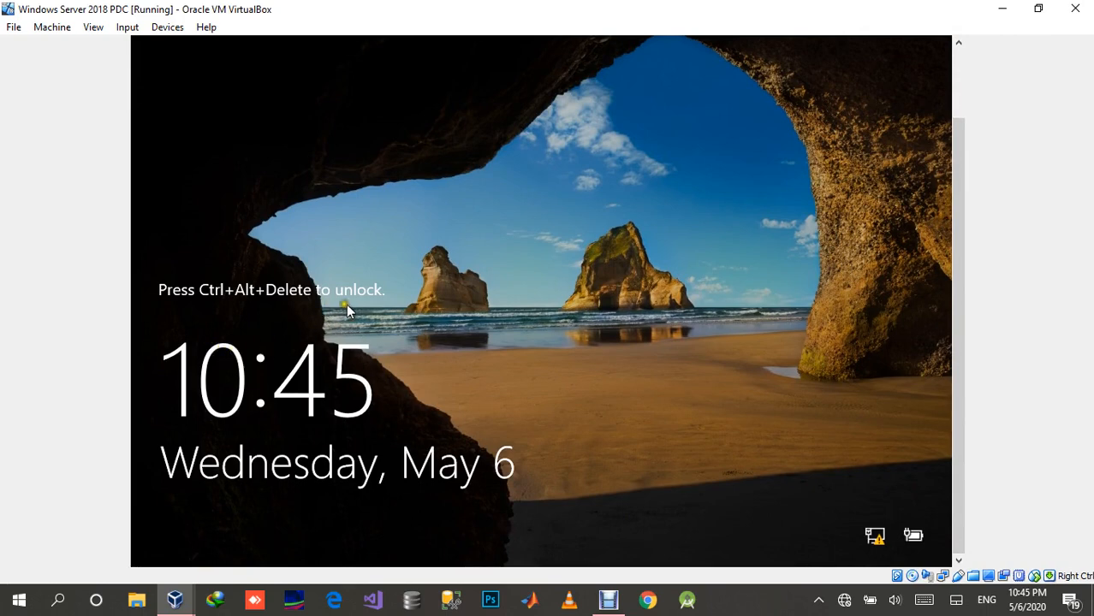
pyautogui.moveTo(962, 439); pyautogui.dragTo(952, 314)
pyautogui.click(760, 342)
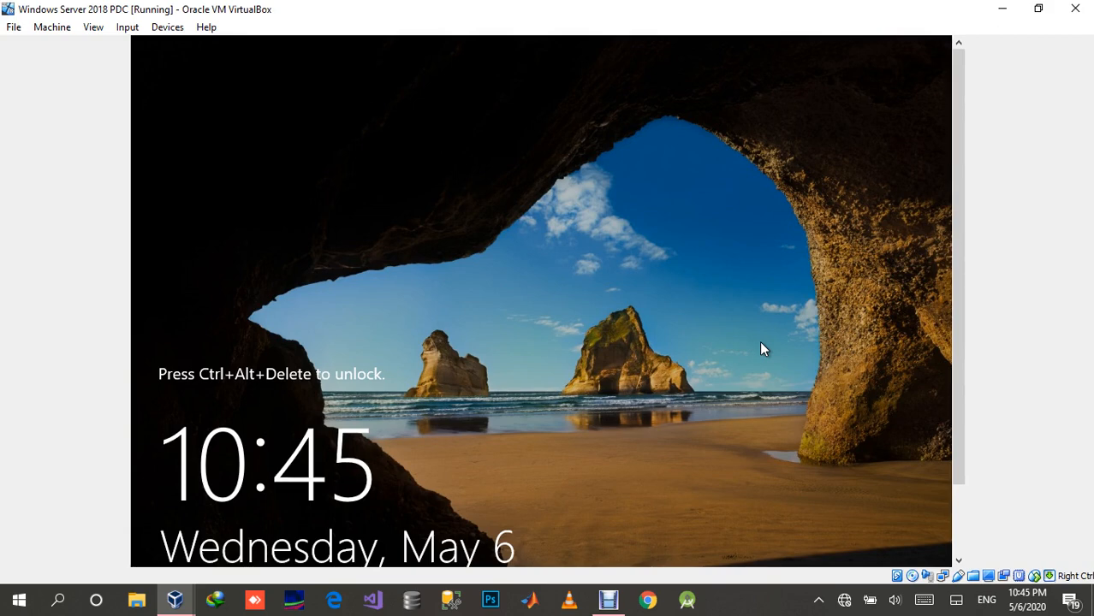
pyautogui.hotkey('ctrl', 'Delete')
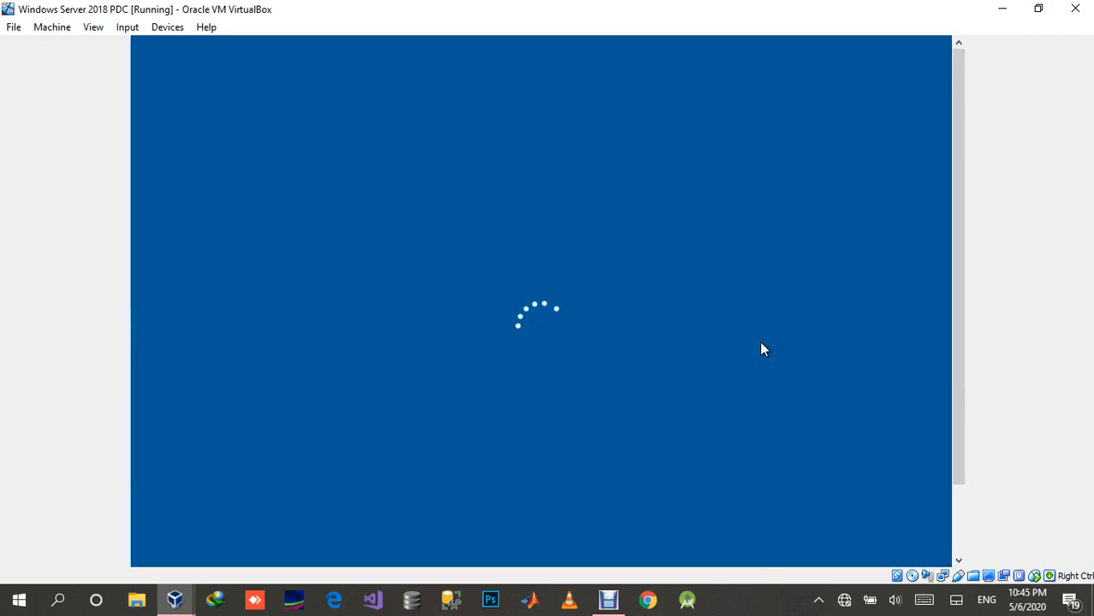
pyautogui.click(131, 32)
pyautogui.moveTo(134, 49)
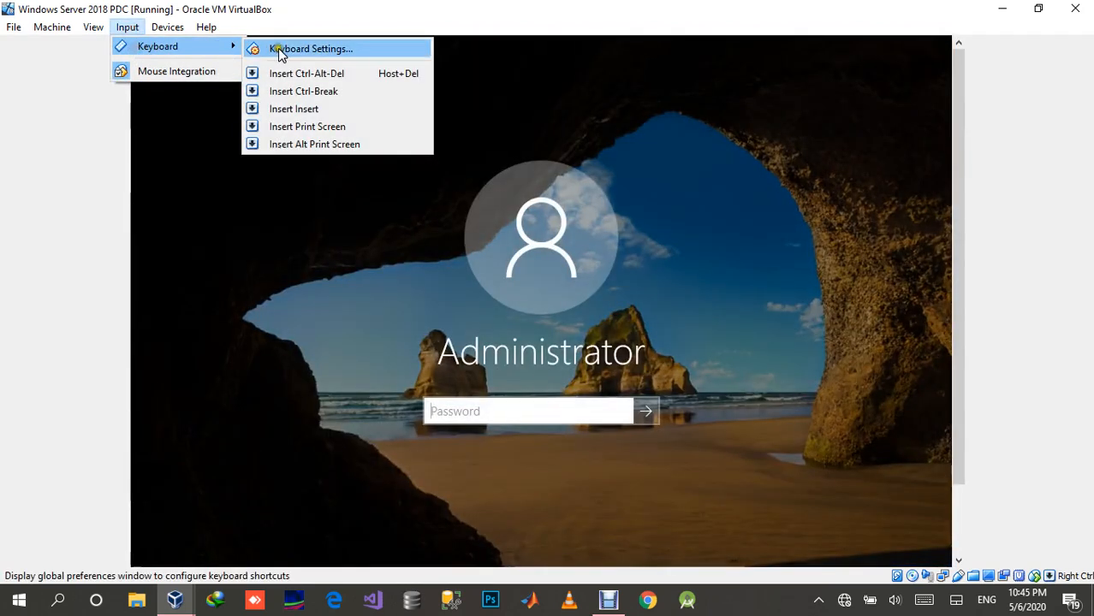
pyautogui.click(347, 74)
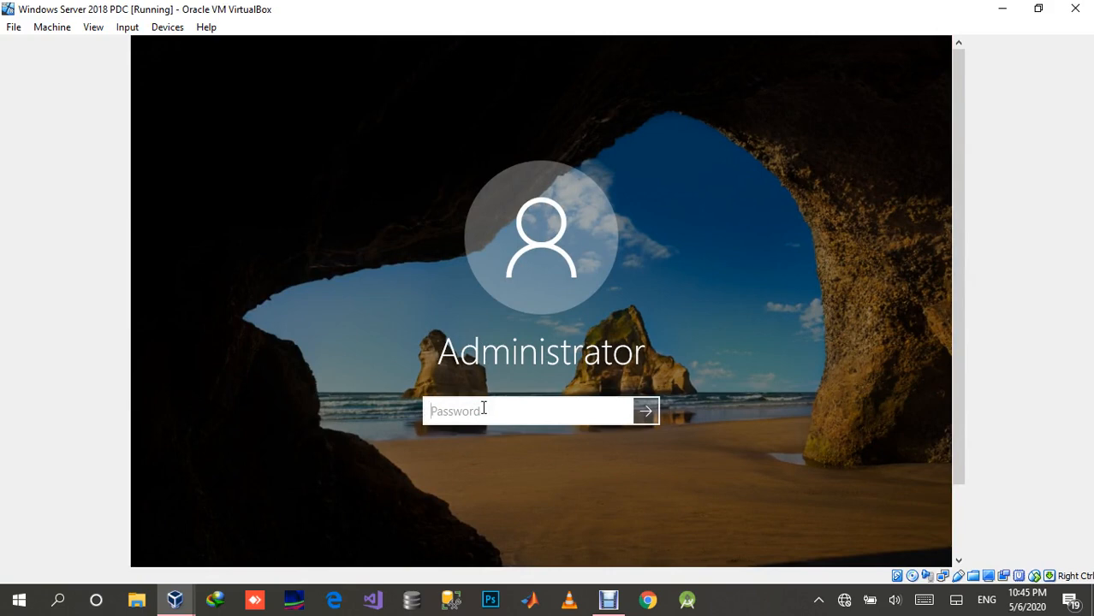
# Step: Sign in to Windows Server as Administrator with the account password
pyautogui.write('************')
pyautogui.press('Return')
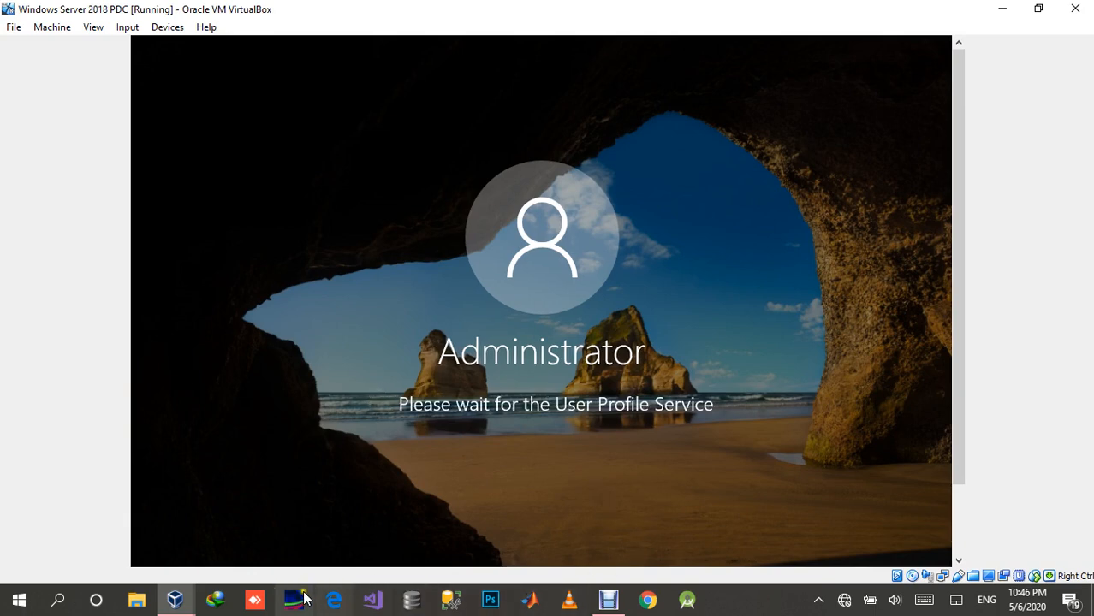
# Step: On the Windows XP machine, make the computer a member of the workgroup WORKGROUP without a domain, and continue the setup
pyautogui.click(174, 602)
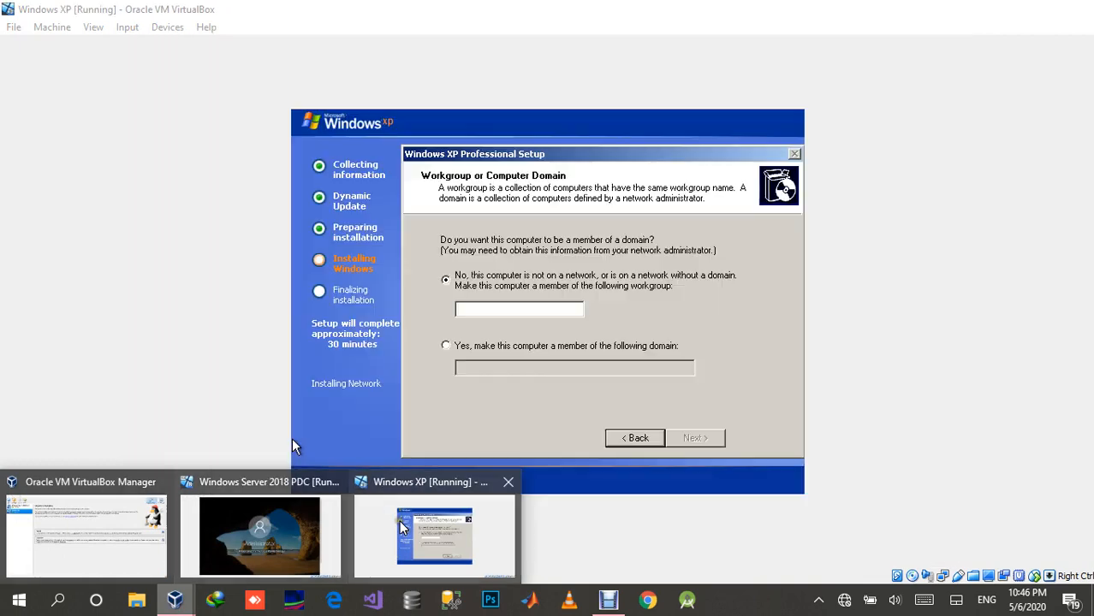
pyautogui.click(400, 526)
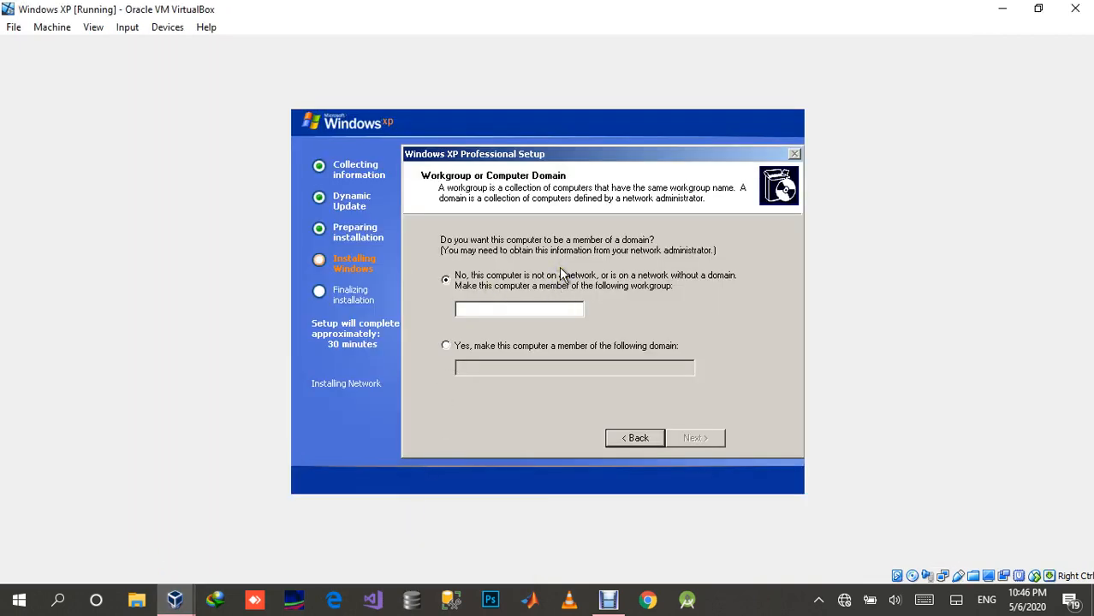
pyautogui.click(459, 269)
pyautogui.click(528, 310)
pyautogui.write('WO')
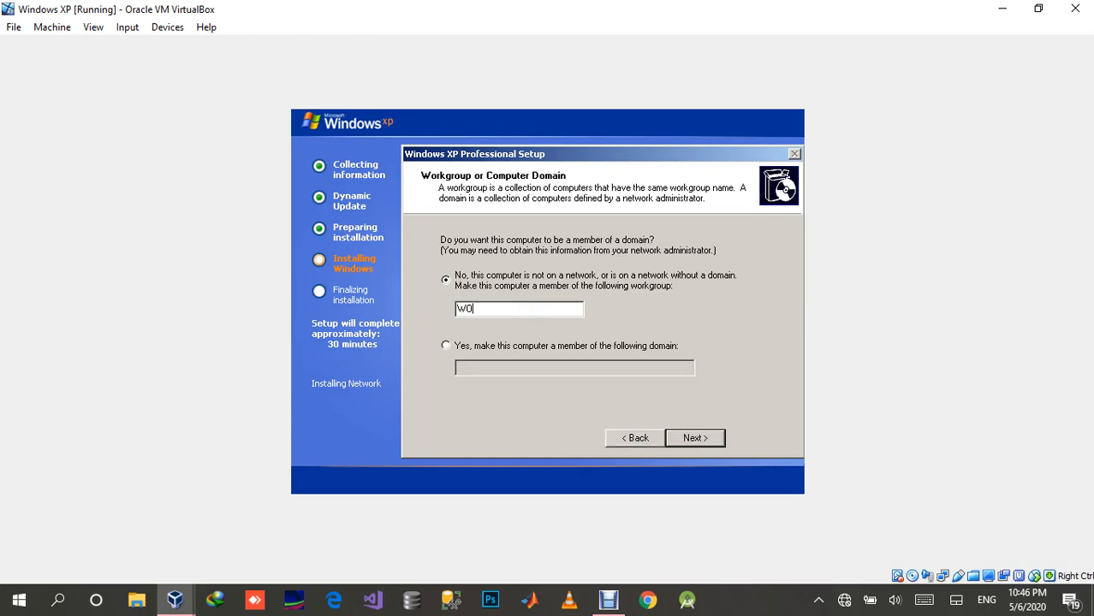
pyautogui.write('RKGROUP')
pyautogui.click(611, 378)
pyautogui.click(696, 438)
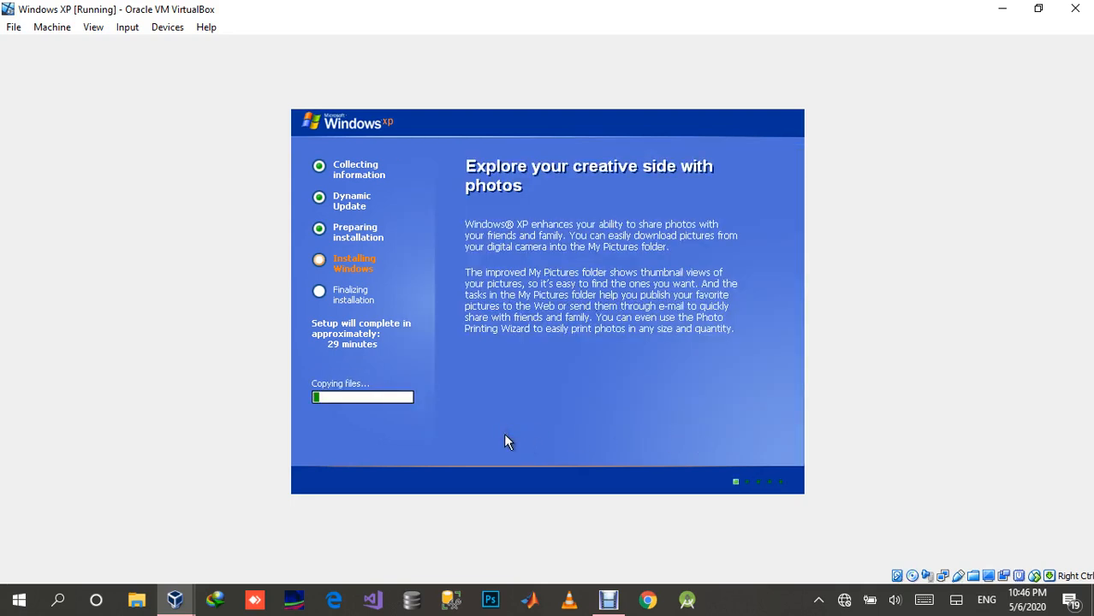
# Step: Switch back to the Windows Server 2018 PDC machine and bring up its desktop
pyautogui.click(182, 597)
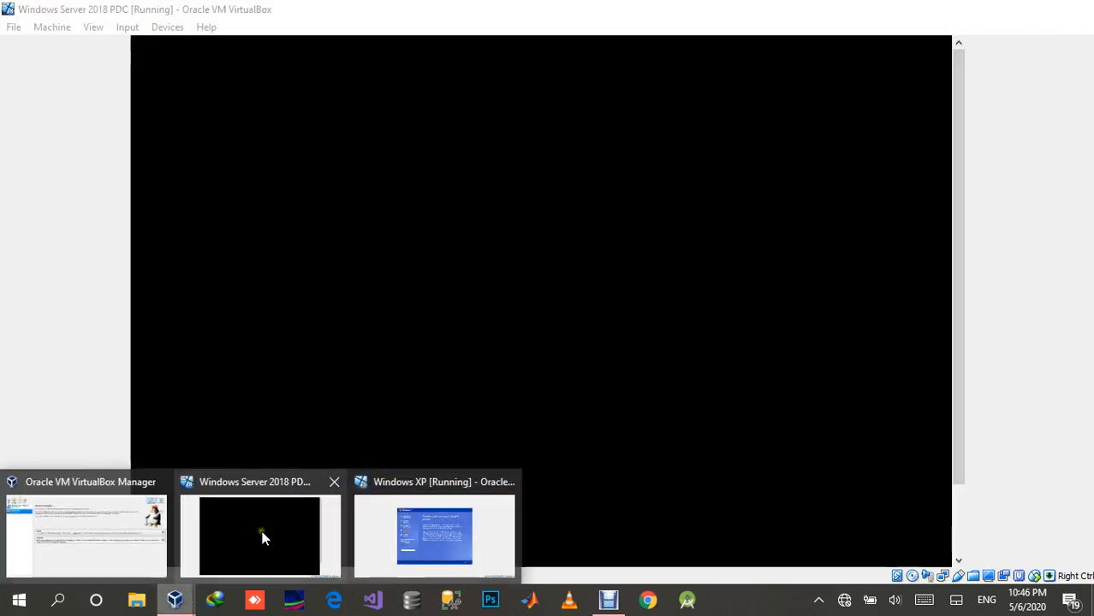
pyautogui.click(261, 533)
pyautogui.click(509, 378)
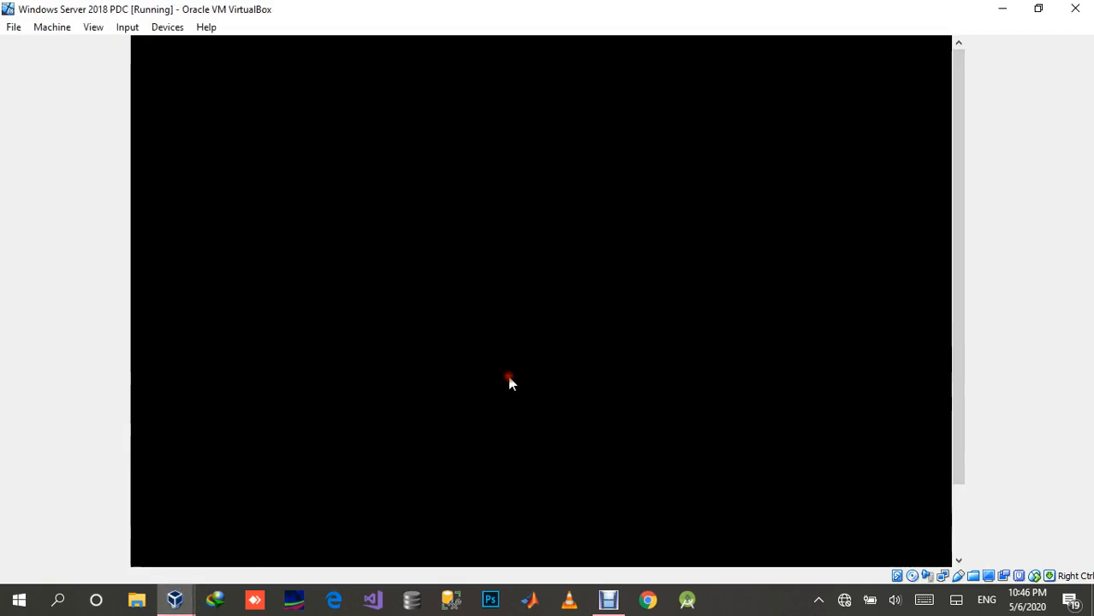
pyautogui.moveTo(953, 357); pyautogui.dragTo(961, 326)
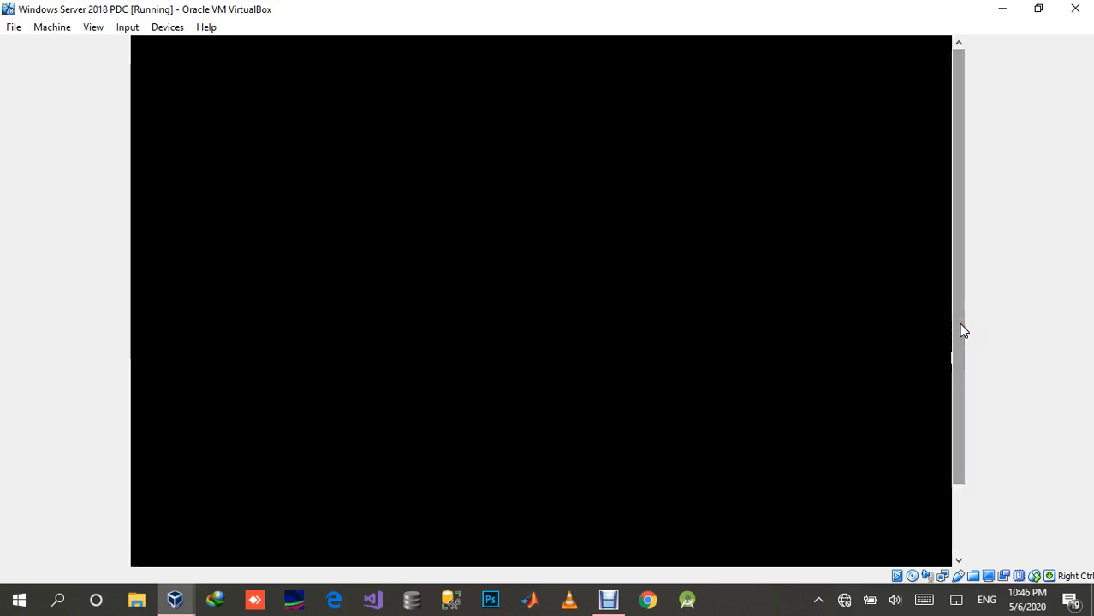
pyautogui.click(818, 602)
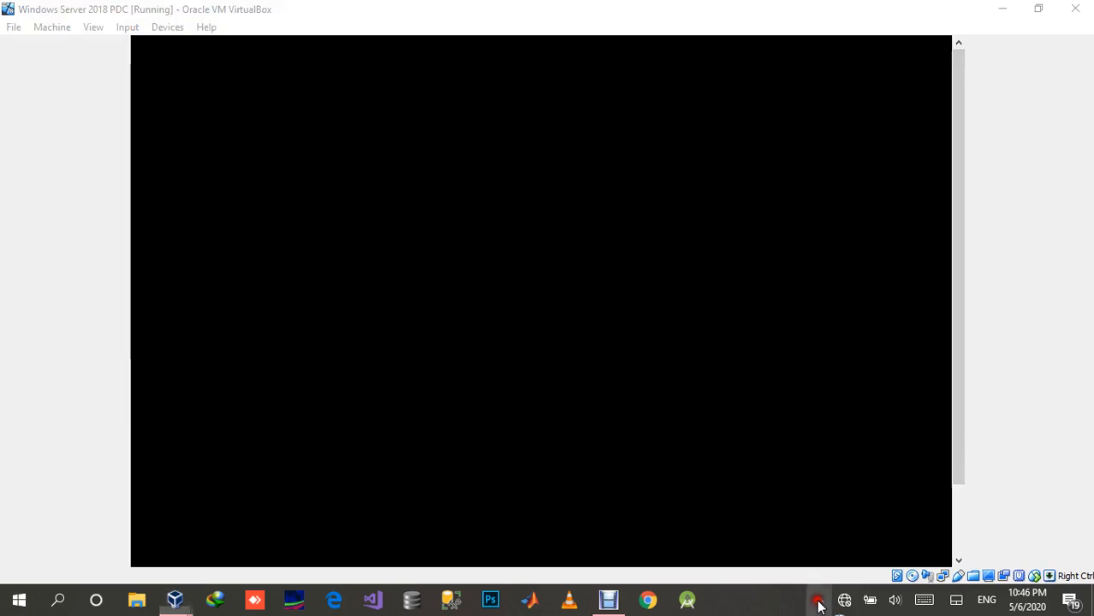
pyautogui.click(818, 602)
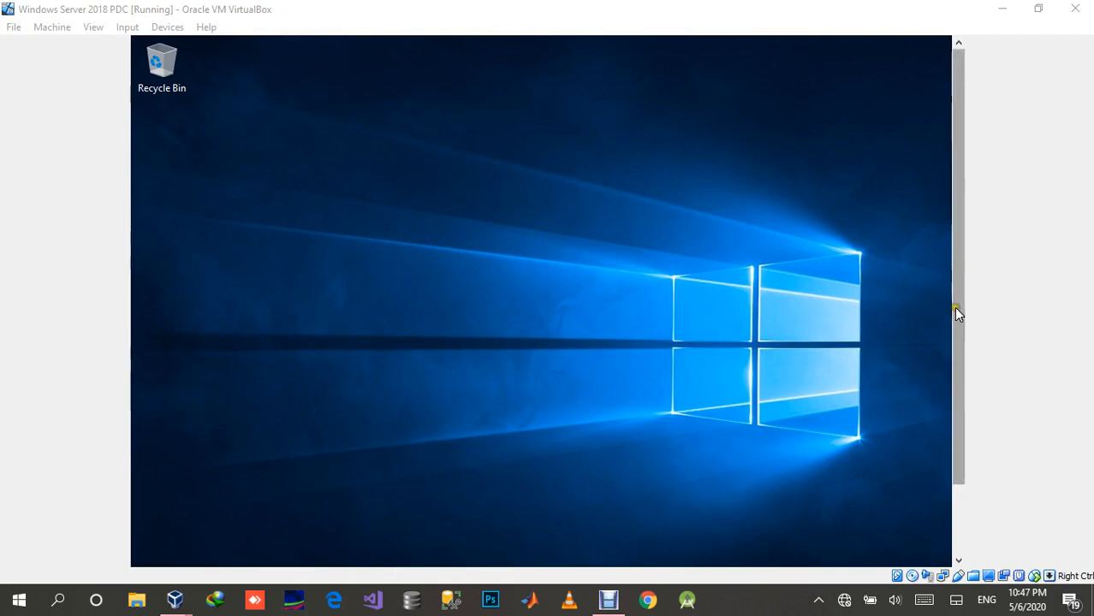
# Step: Insert the Guest Additions CD image into the Windows Server machine's virtual optical drive
pyautogui.moveTo(955, 306); pyautogui.dragTo(955, 411)
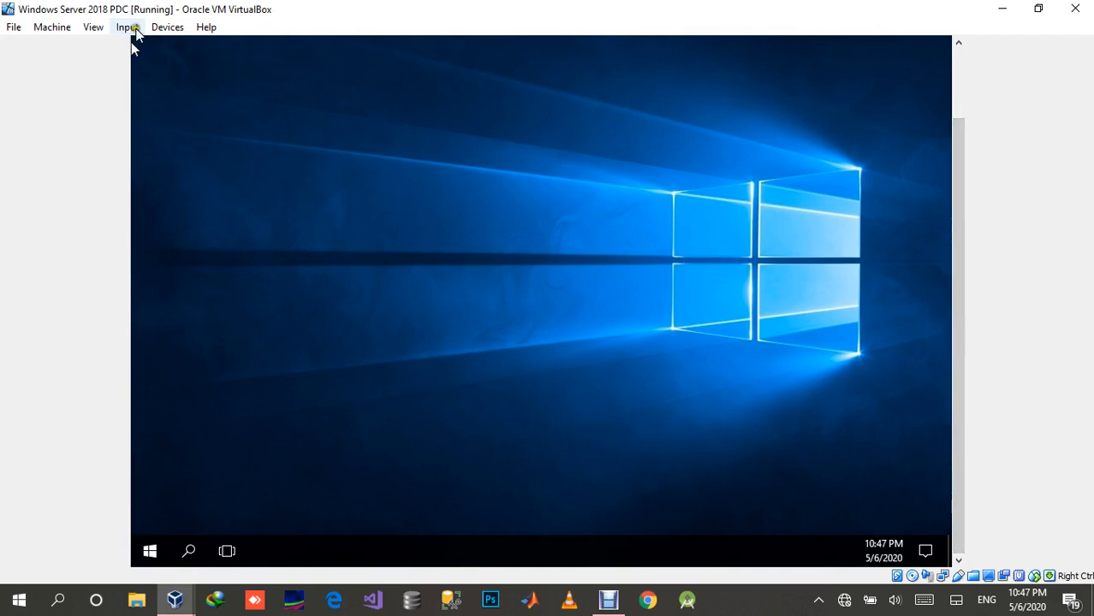
pyautogui.click(167, 27)
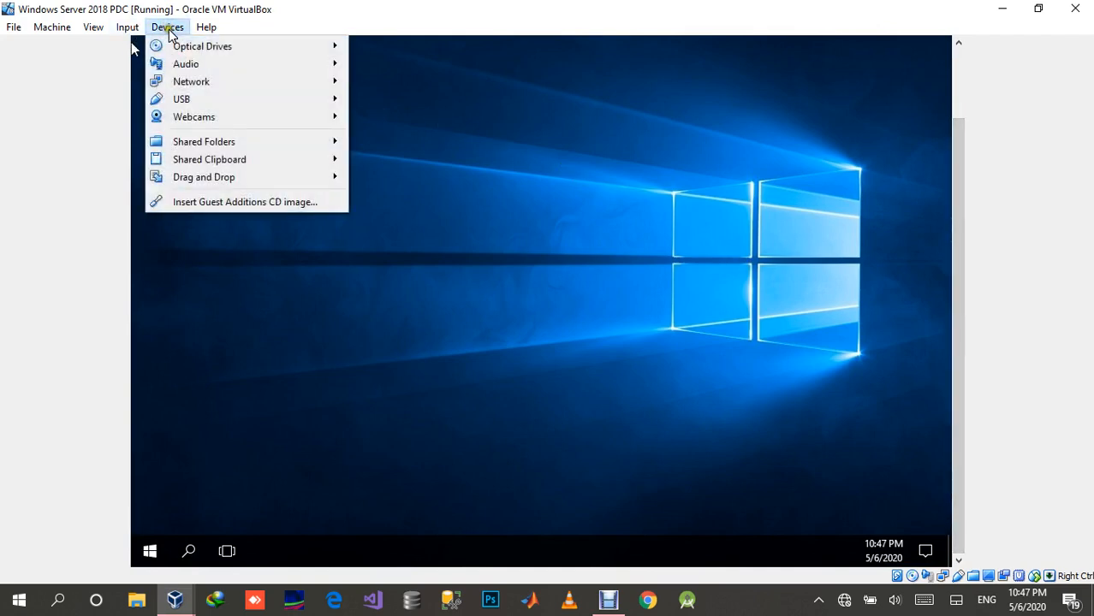
pyautogui.click(196, 203)
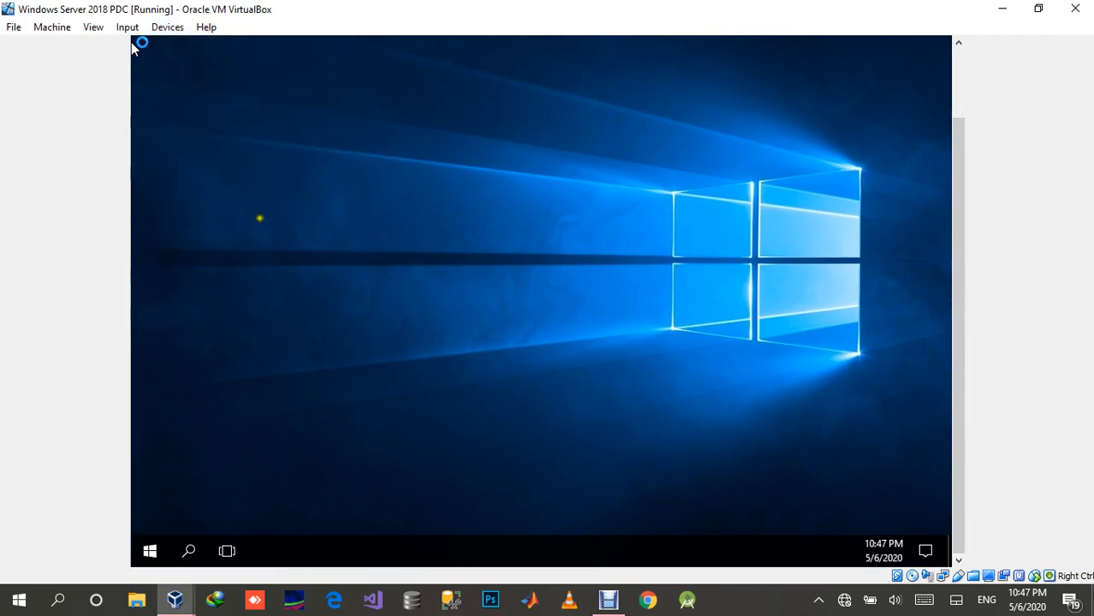
pyautogui.click(200, 377)
pyautogui.click(200, 371)
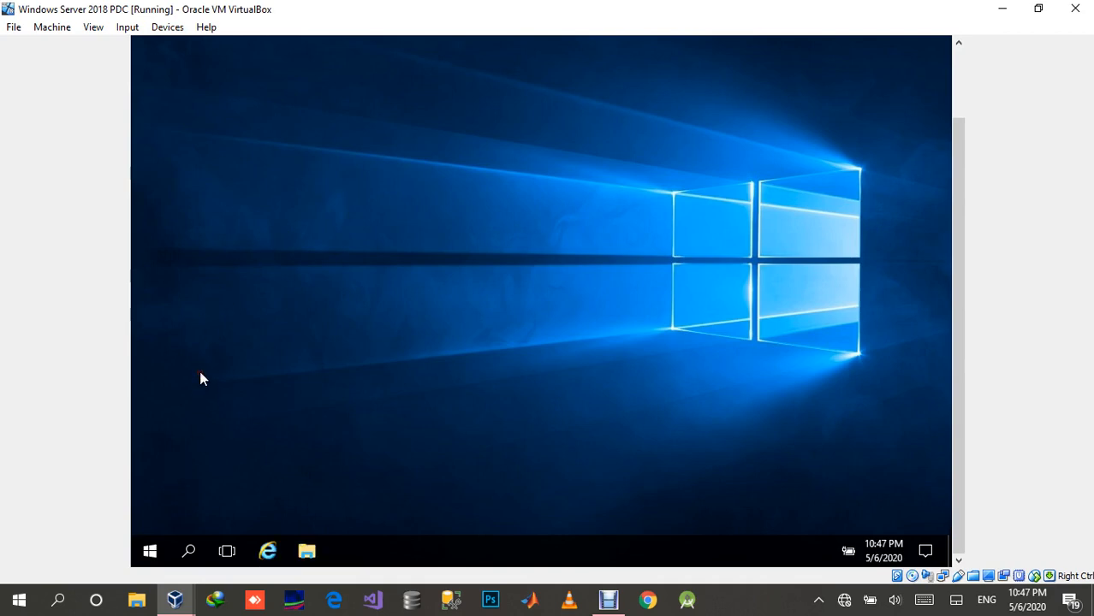
# Step: Open File Explorer inside the Windows Server machine
pyautogui.moveTo(958, 387); pyautogui.dragTo(956, 310)
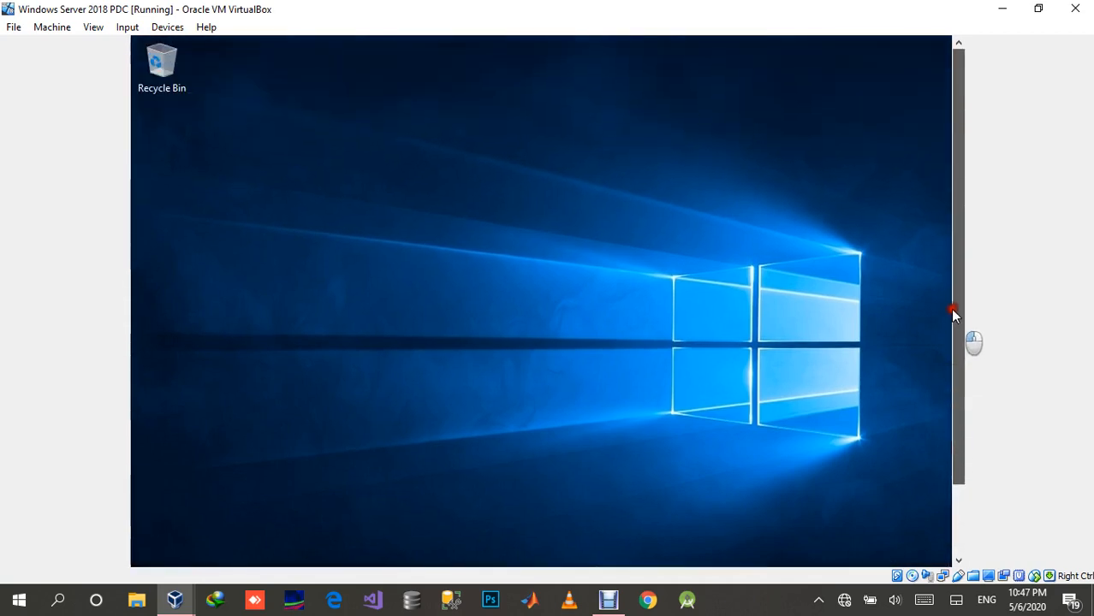
pyautogui.click(562, 294)
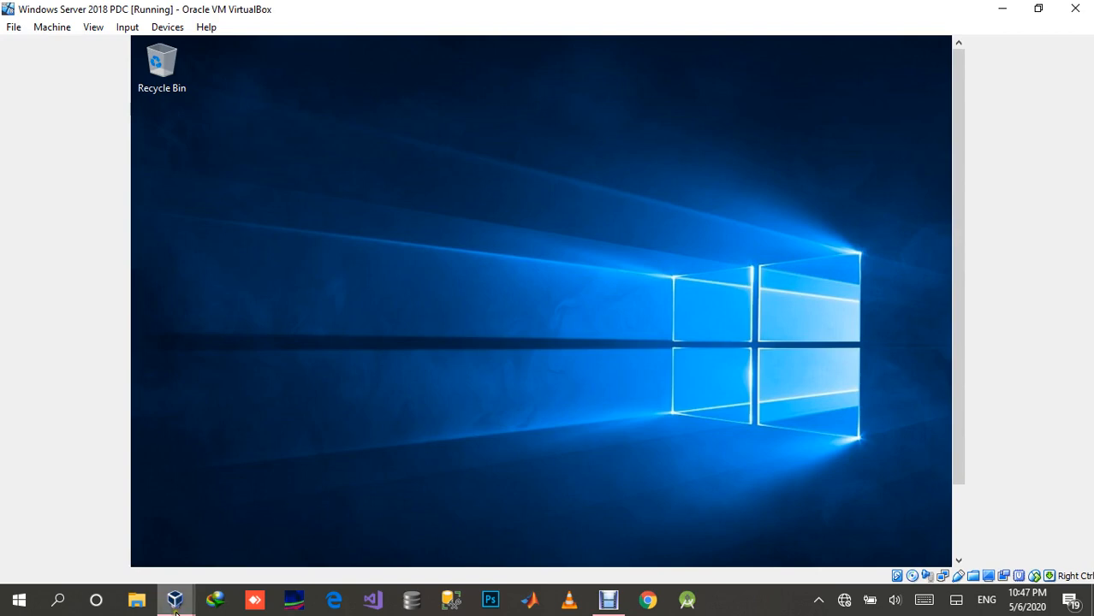
pyautogui.moveTo(175, 611)
pyautogui.press('super+e')
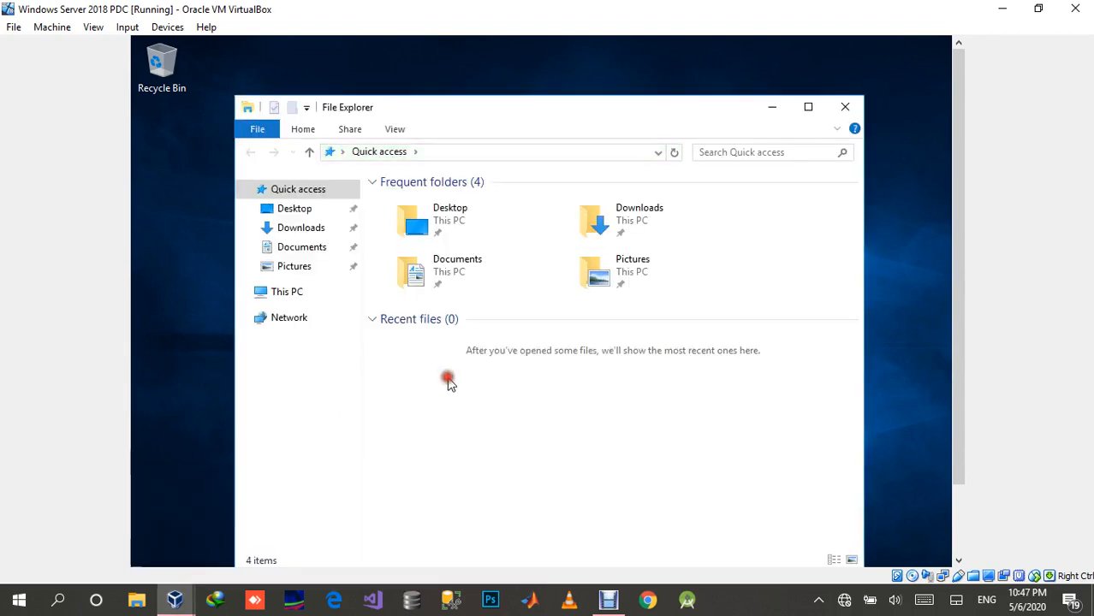
# Step: Open the VirtualBox Guest Additions CD drive under This PC and run the VBoxWindowsAdditions application
pyautogui.click(282, 295)
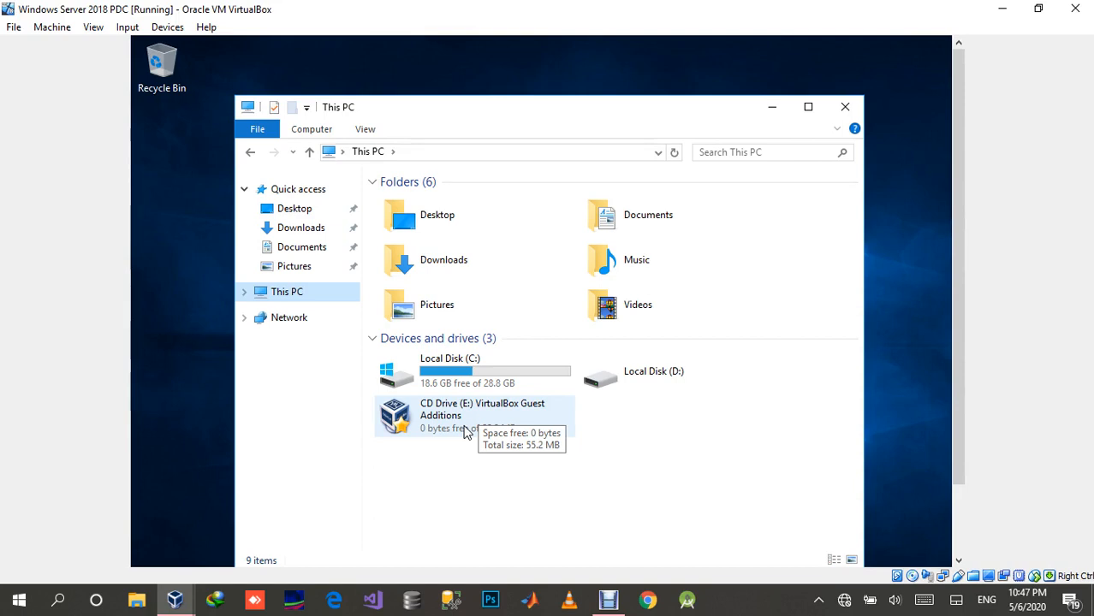
pyautogui.doubleClick(492, 421)
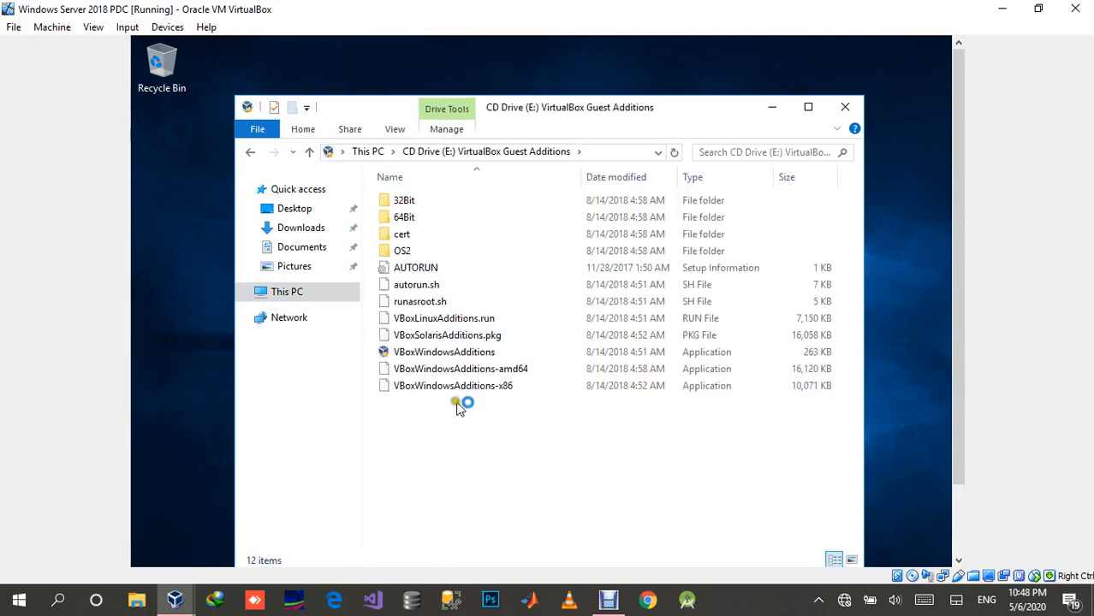
pyautogui.doubleClick(437, 356)
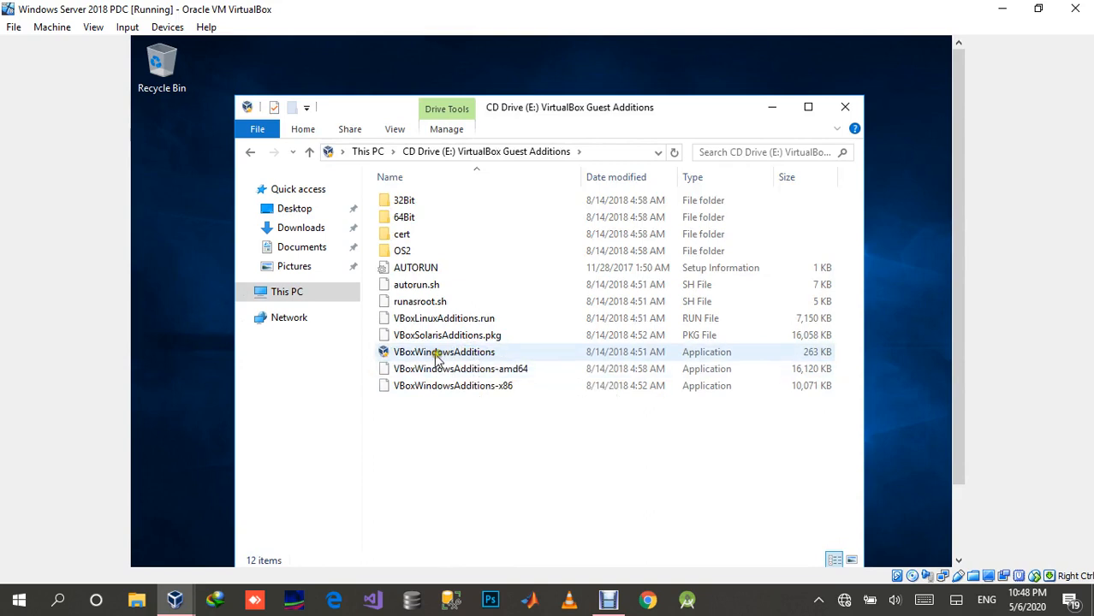
pyautogui.click(501, 354)
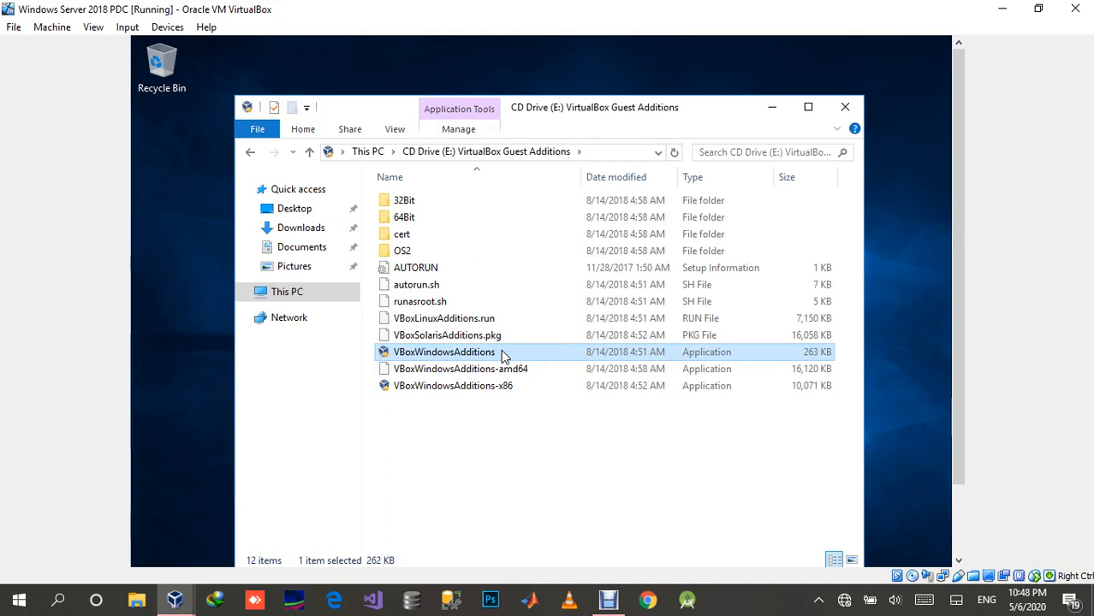
pyautogui.doubleClick(503, 353)
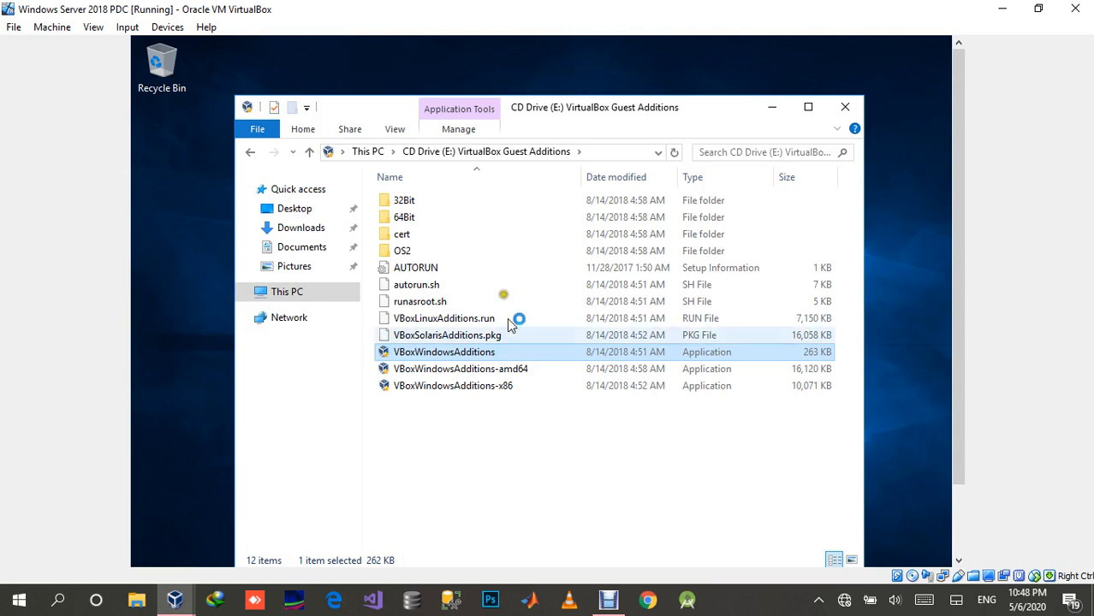
pyautogui.click(176, 27)
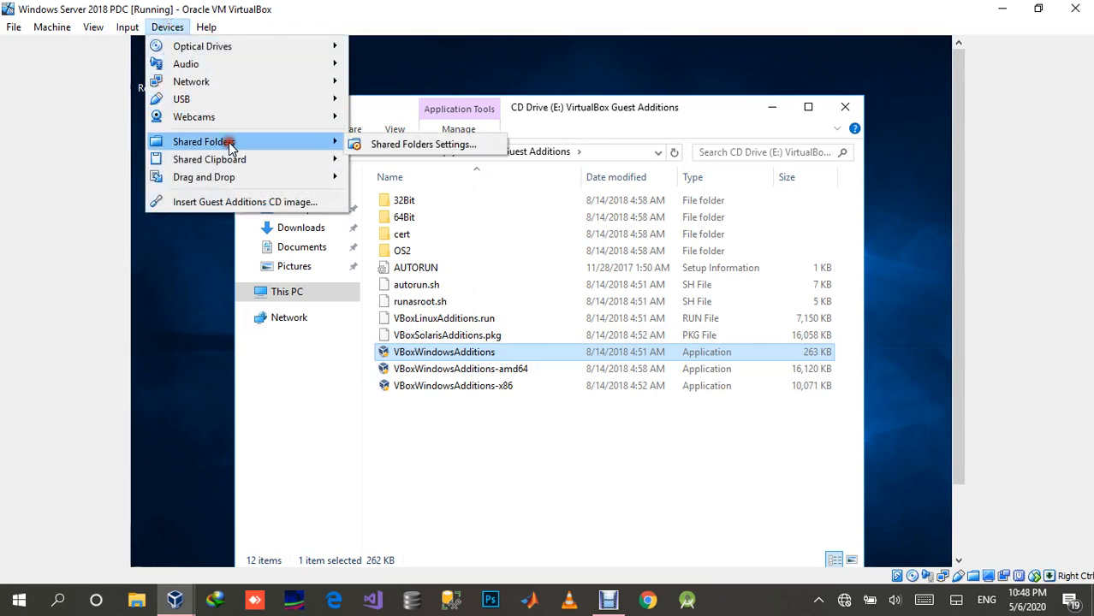
pyautogui.moveTo(258, 183)
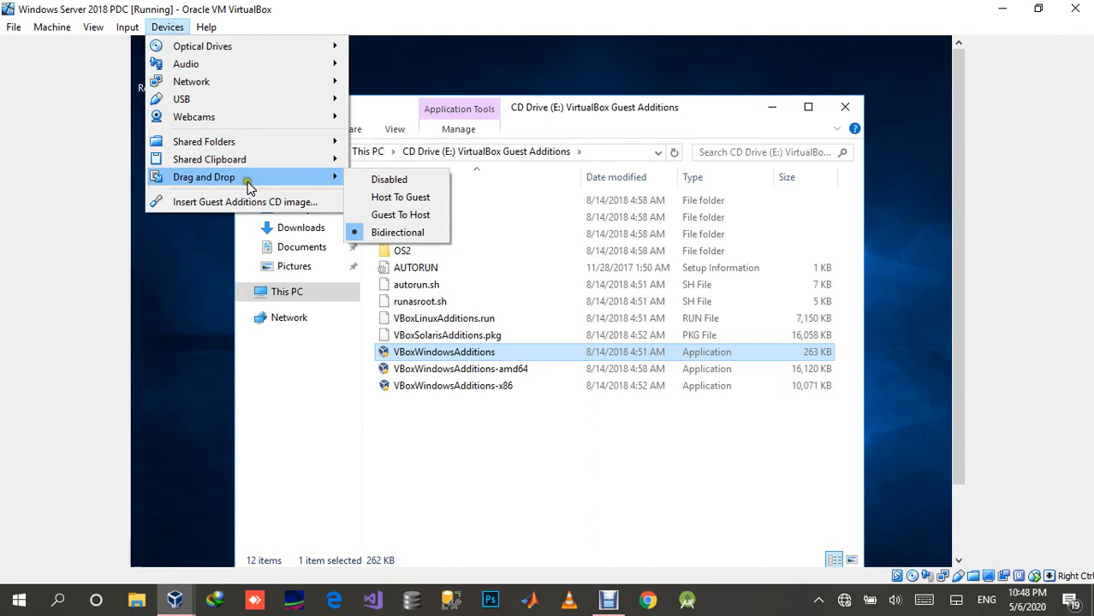
pyautogui.click(492, 435)
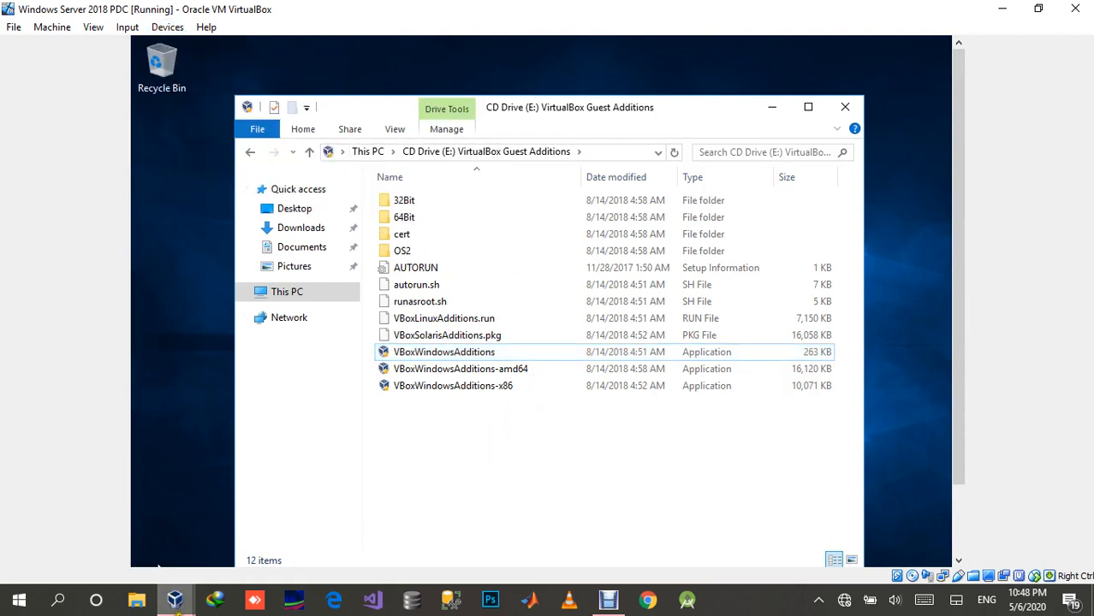
pyautogui.click(175, 599)
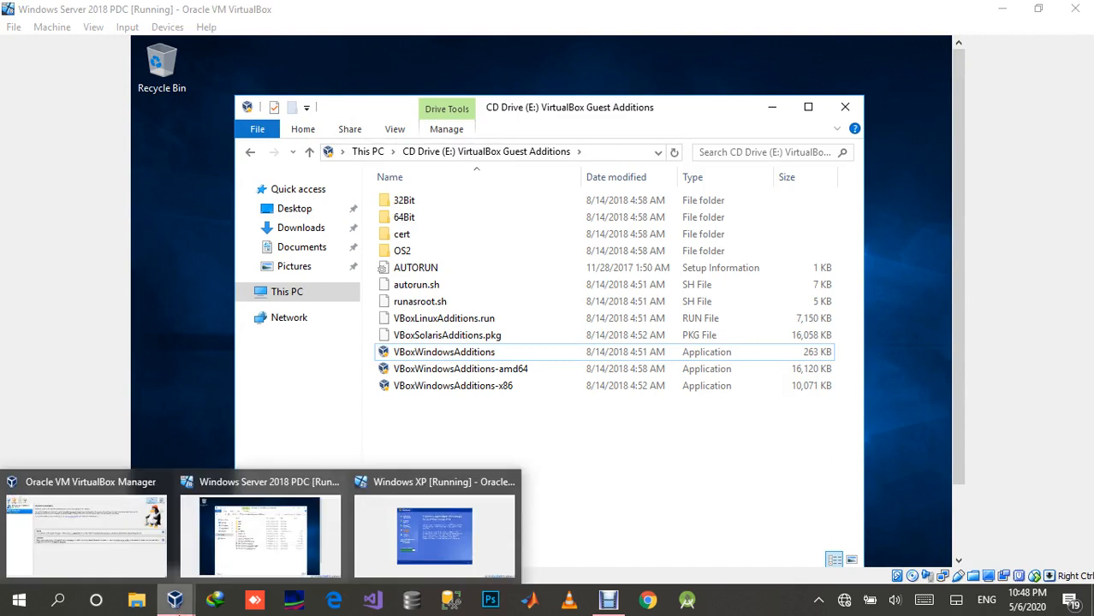
pyautogui.click(547, 437)
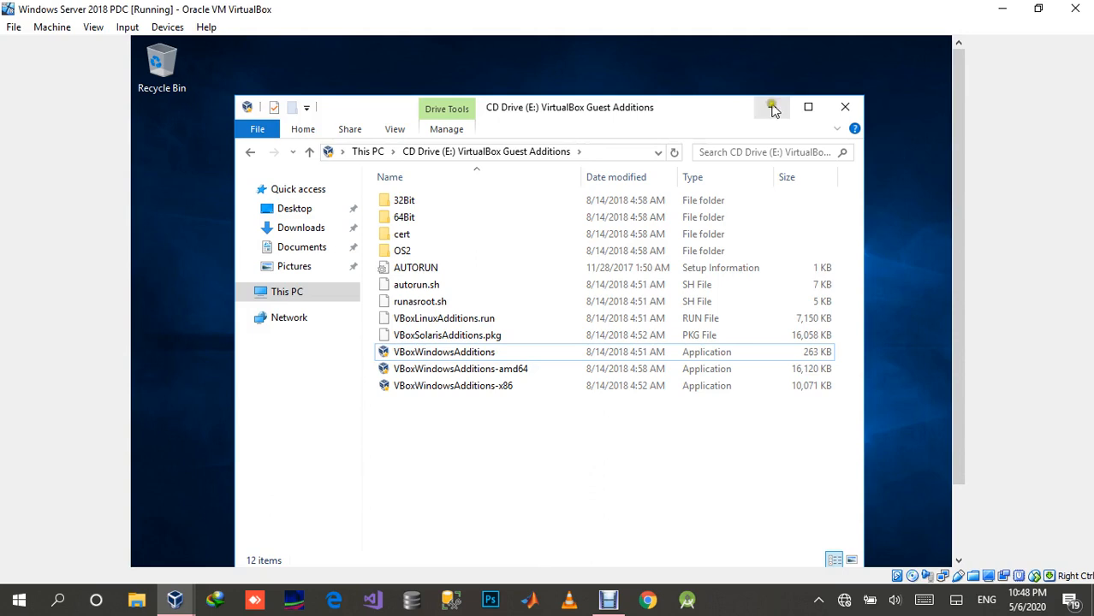
# Step: Minimize the File Explorer window and start installing Guest Additions 5.2.18 with the default destination folder and components
pyautogui.click(773, 109)
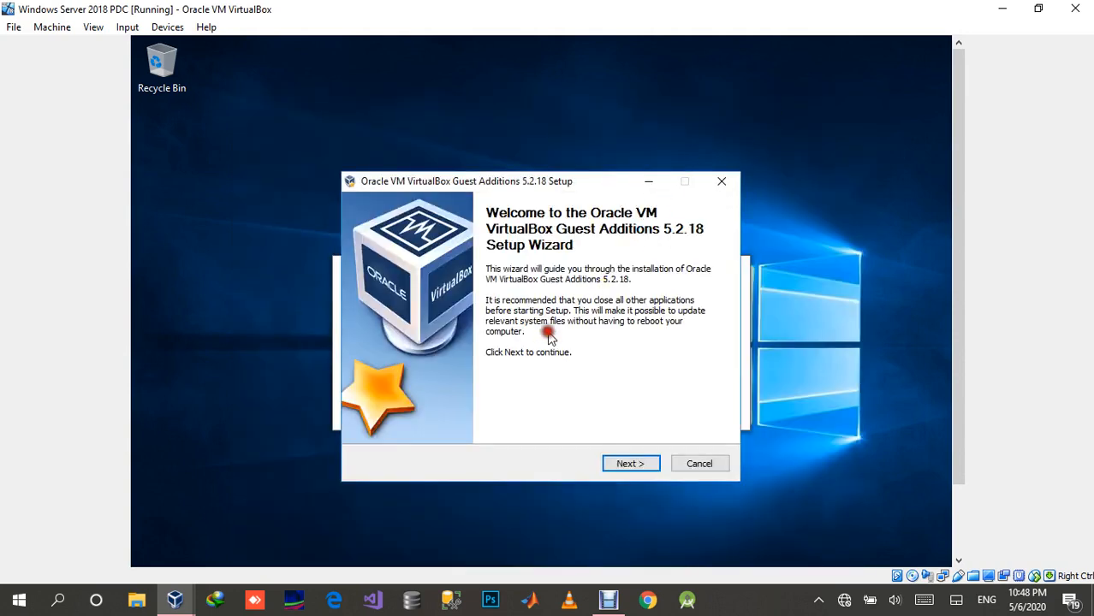
pyautogui.click(630, 465)
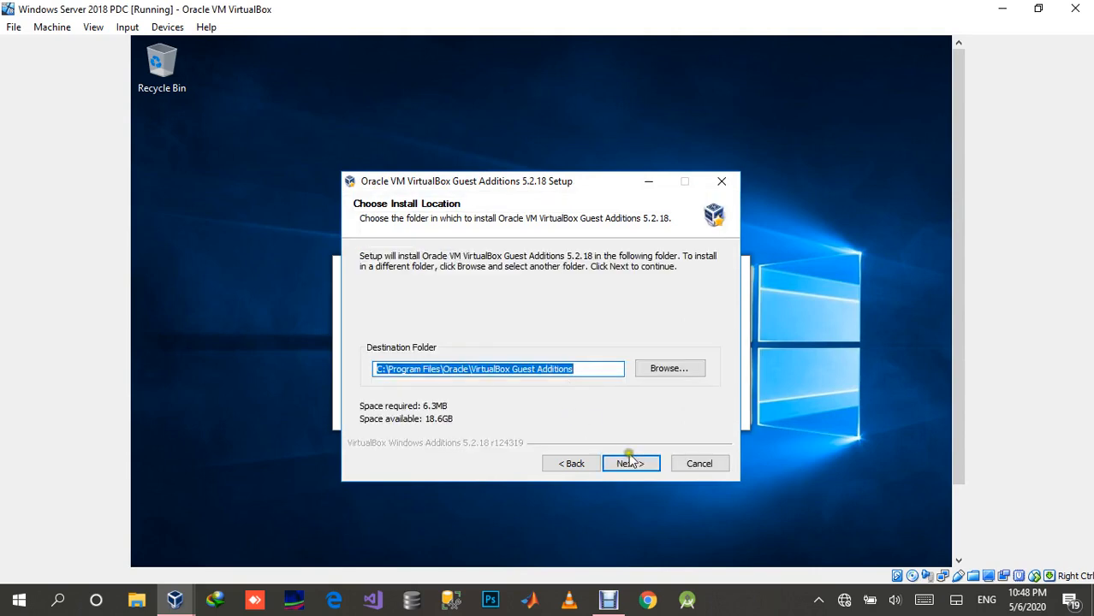
pyautogui.click(629, 462)
pyautogui.click(630, 463)
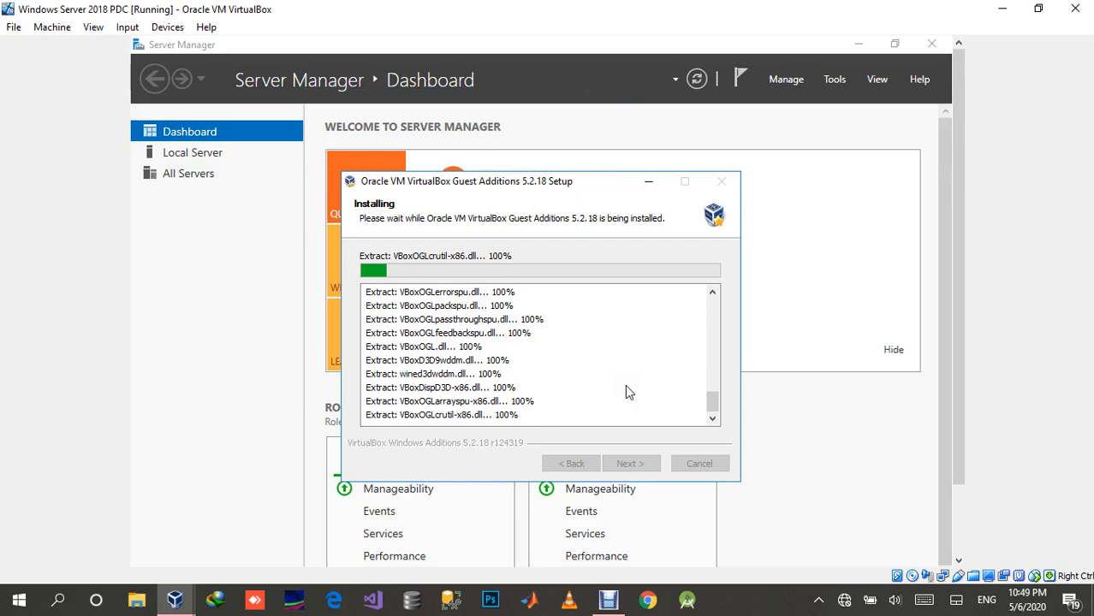
# Step: Switch to the Windows XP machine to check the progress of its setup
pyautogui.moveTo(194, 604)
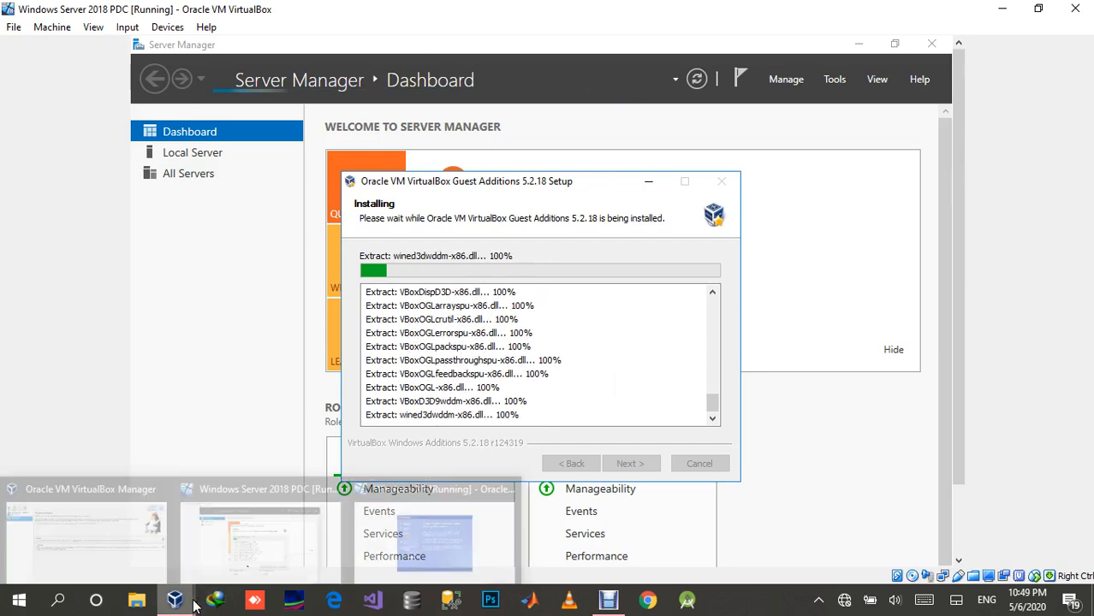
pyautogui.click(391, 545)
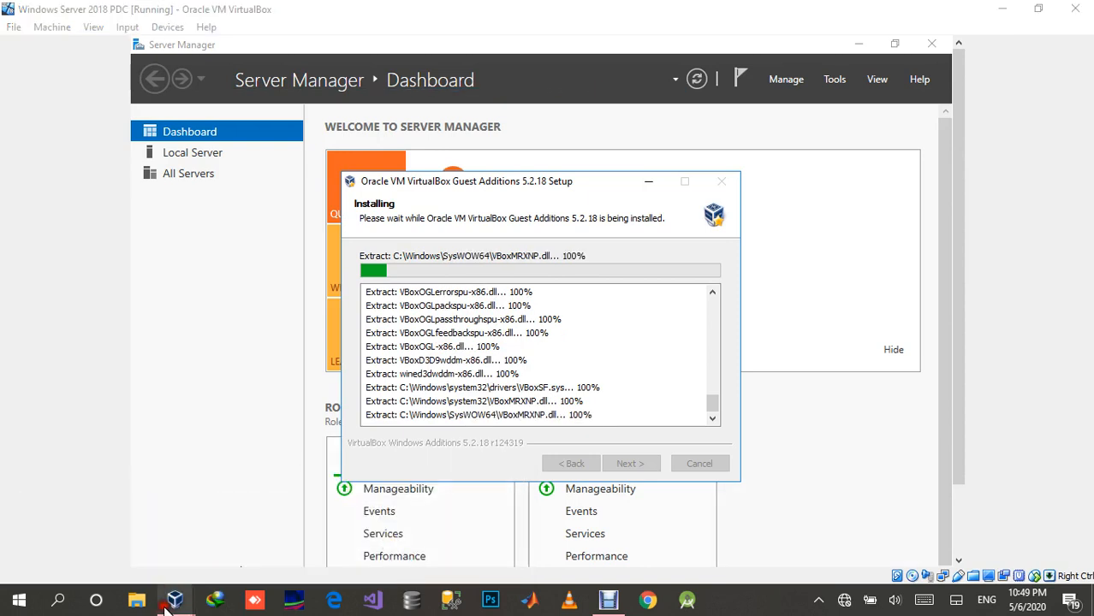
pyautogui.moveTo(186, 599)
pyautogui.click(392, 527)
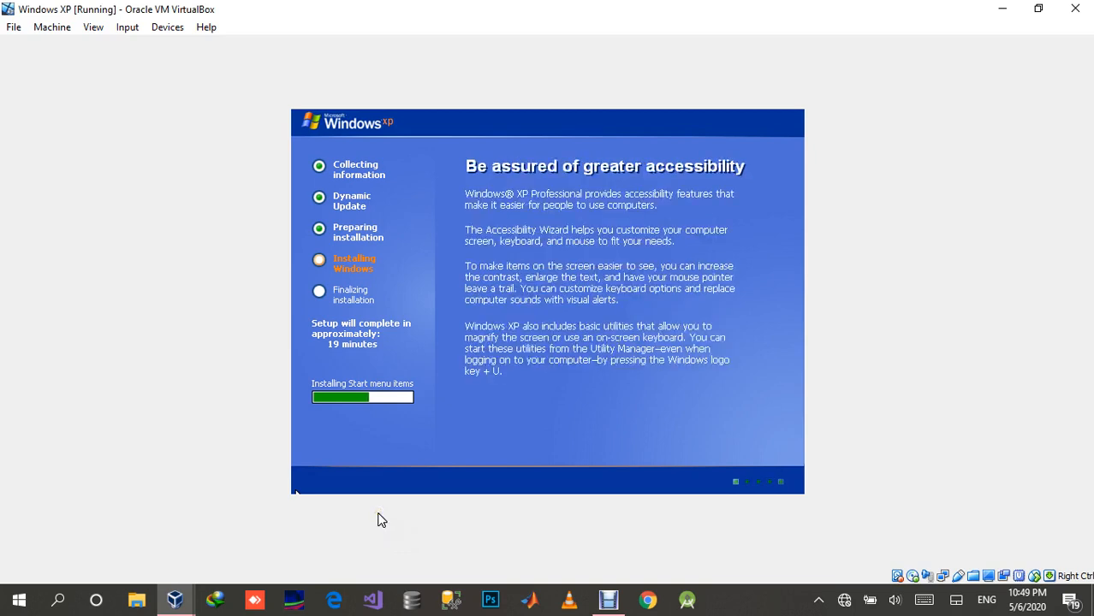
# Step: Return to the Windows Server 2018 PDC machine and allow installation of the Oracle Corporation device software, always trusting that publisher
pyautogui.moveTo(185, 606)
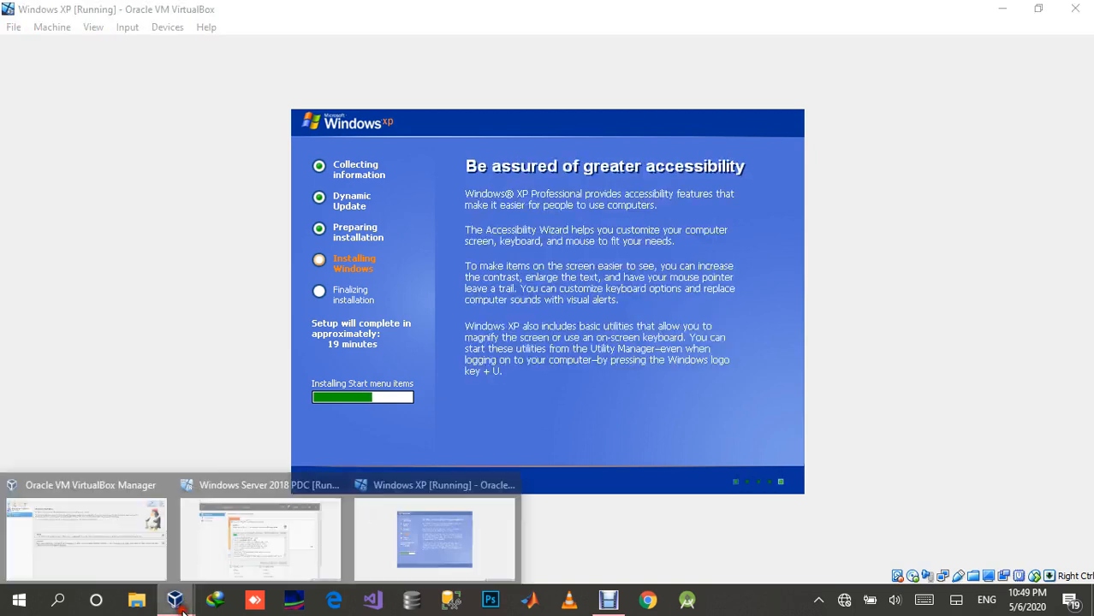
pyautogui.click(228, 545)
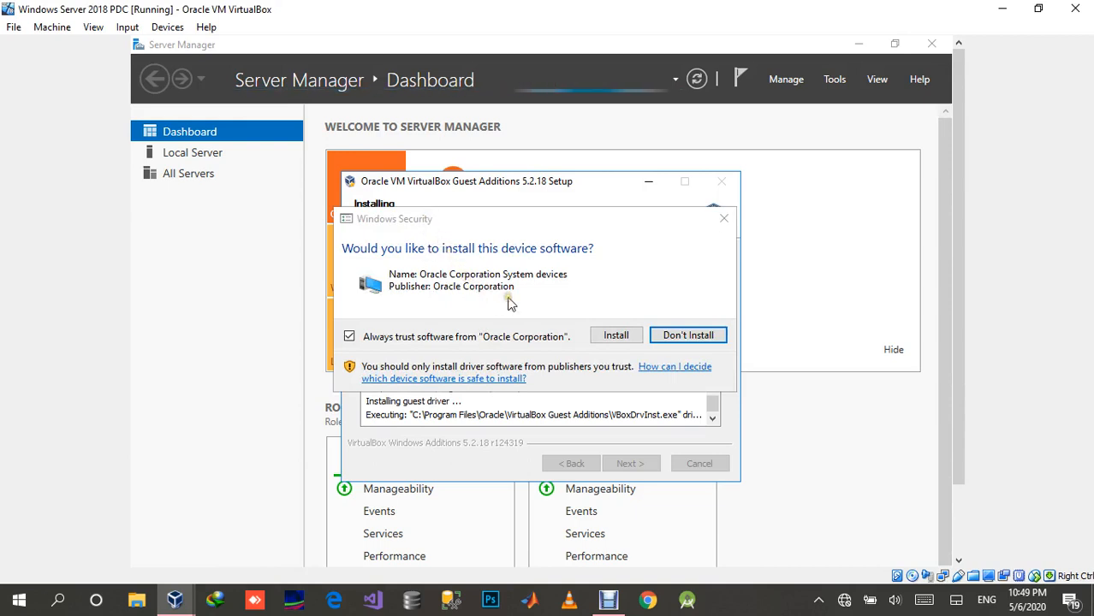
pyautogui.click(600, 336)
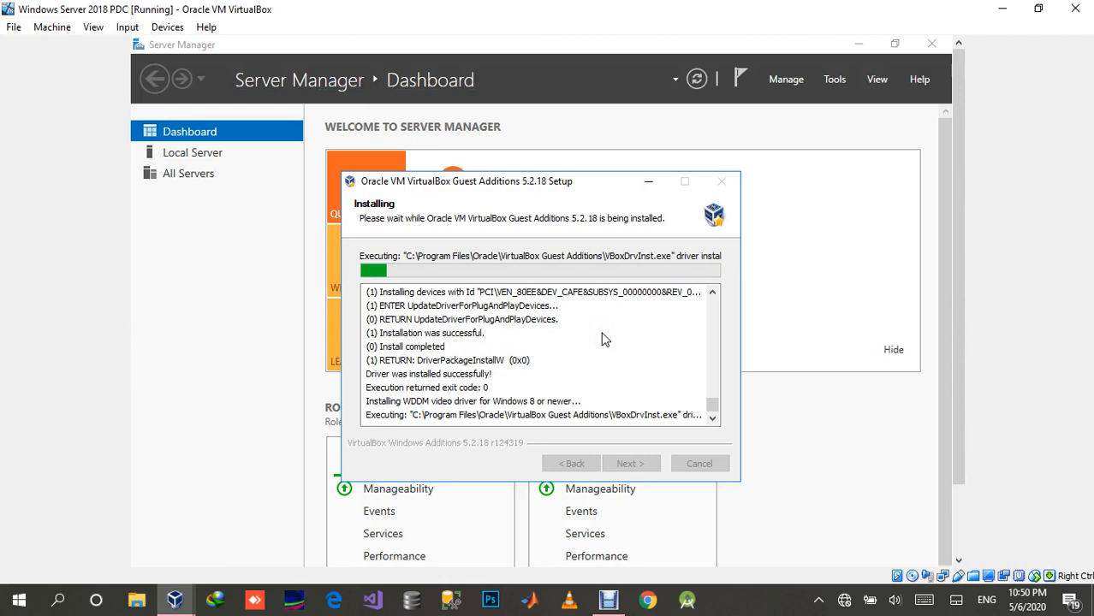
# Step: Switch to the Windows XP machine again to see how far the Windows installation has progressed
pyautogui.click(179, 602)
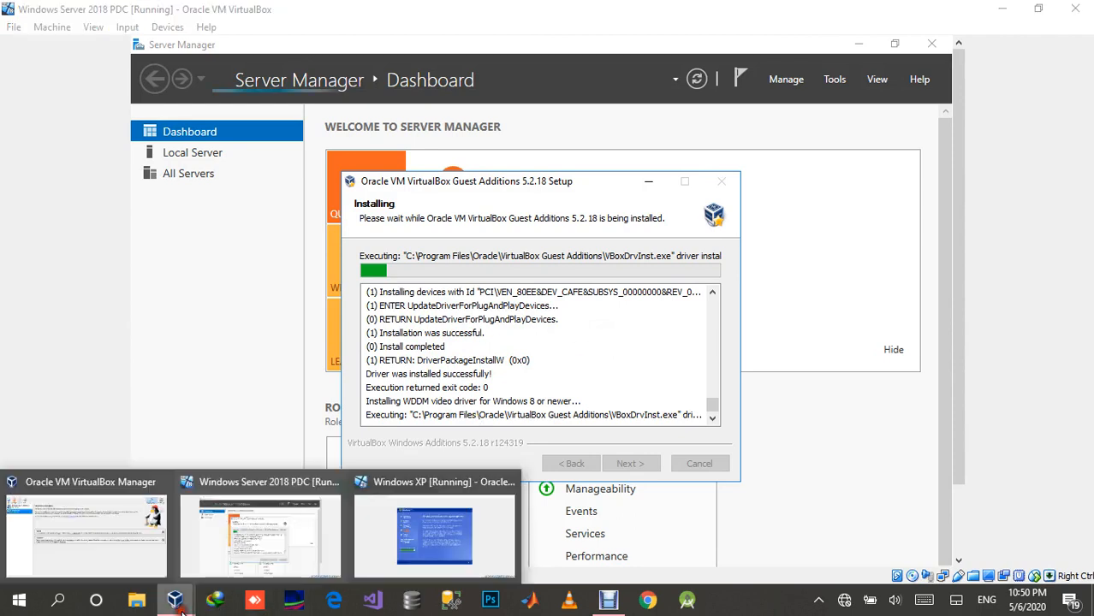
pyautogui.click(522, 361)
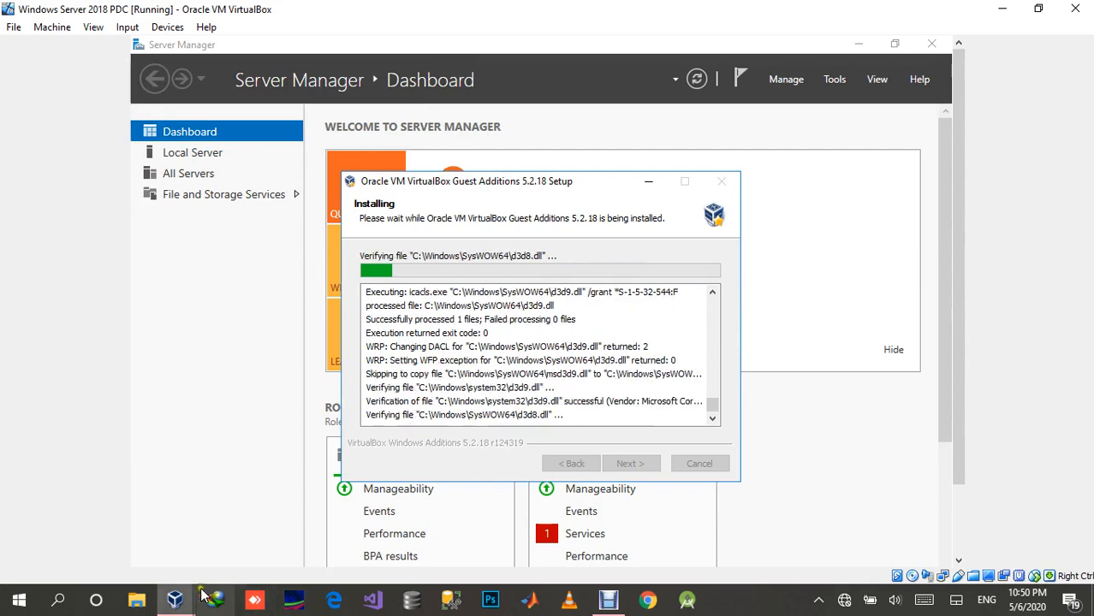
pyautogui.click(176, 606)
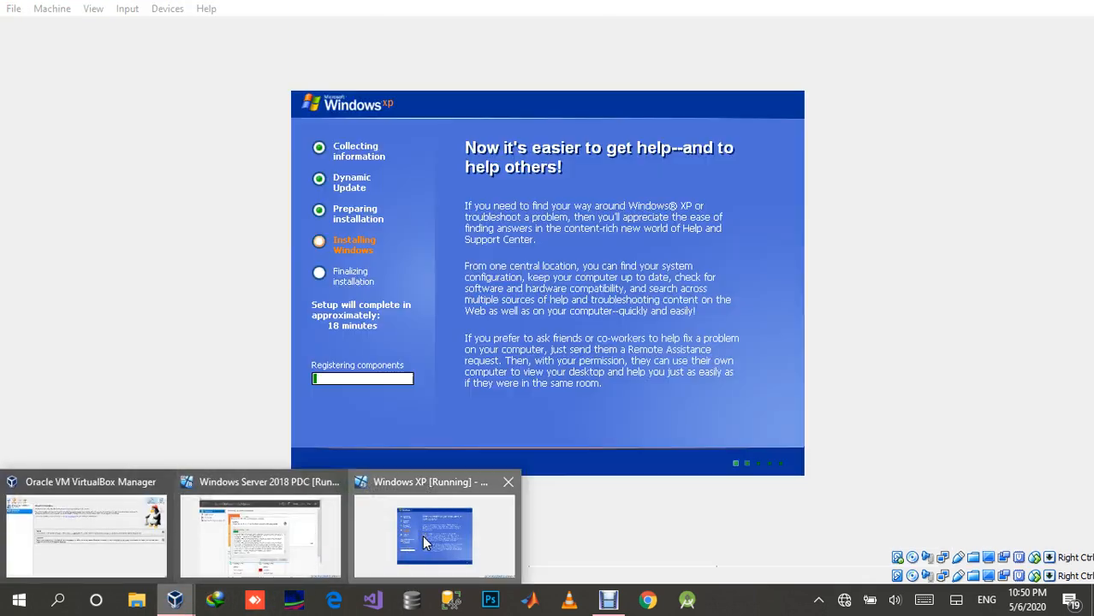
pyautogui.click(422, 535)
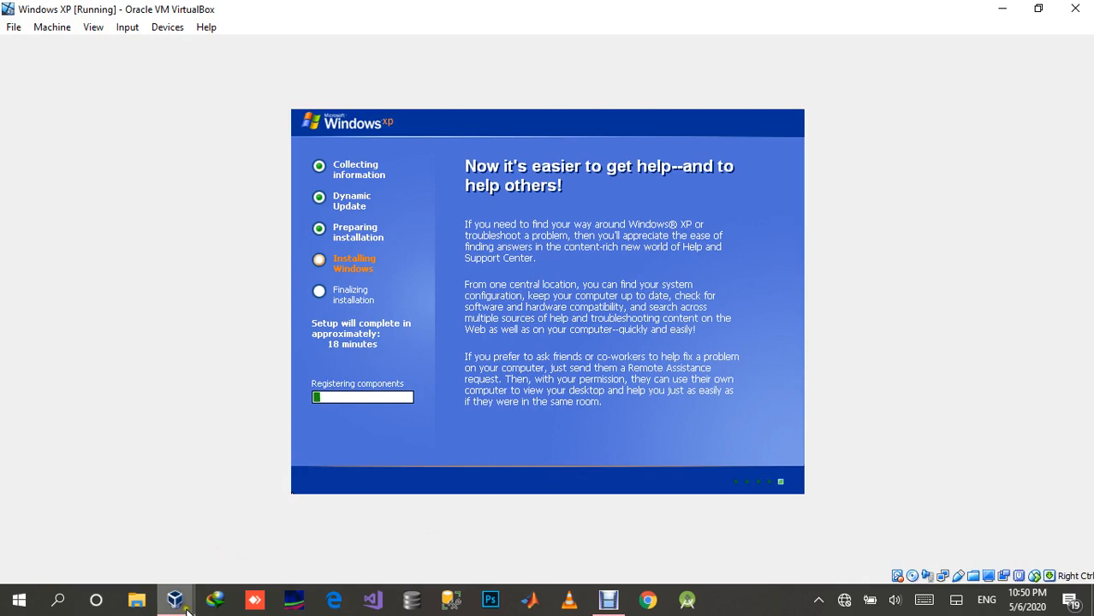
# Step: Go back to the Windows Server 2018 PDC machine and finish the Guest Additions setup with an immediate reboot
pyautogui.moveTo(186, 602)
pyautogui.click(224, 549)
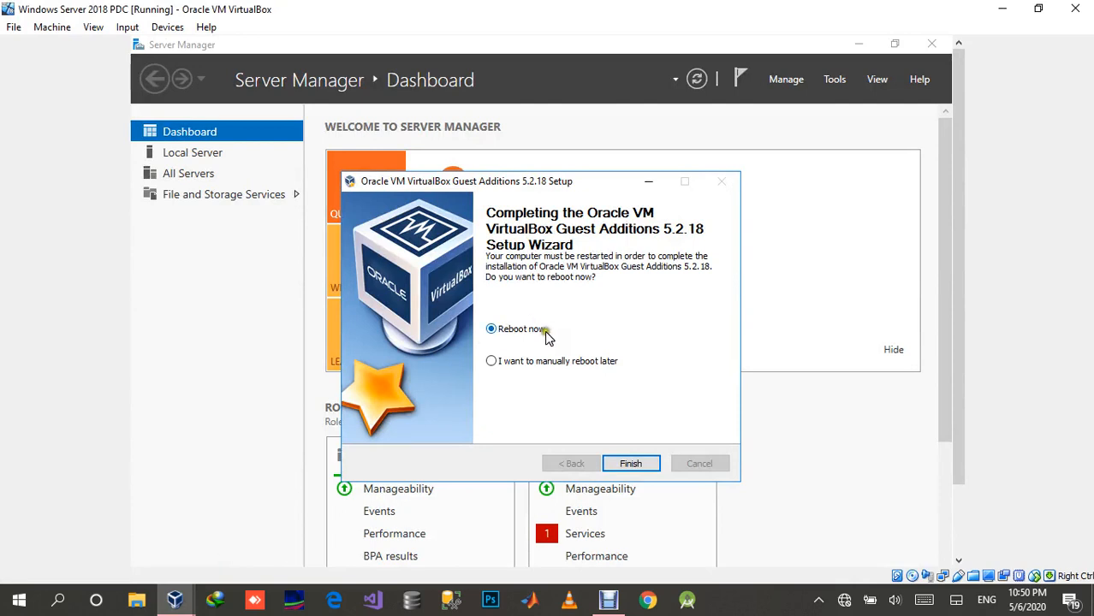
pyautogui.click(630, 464)
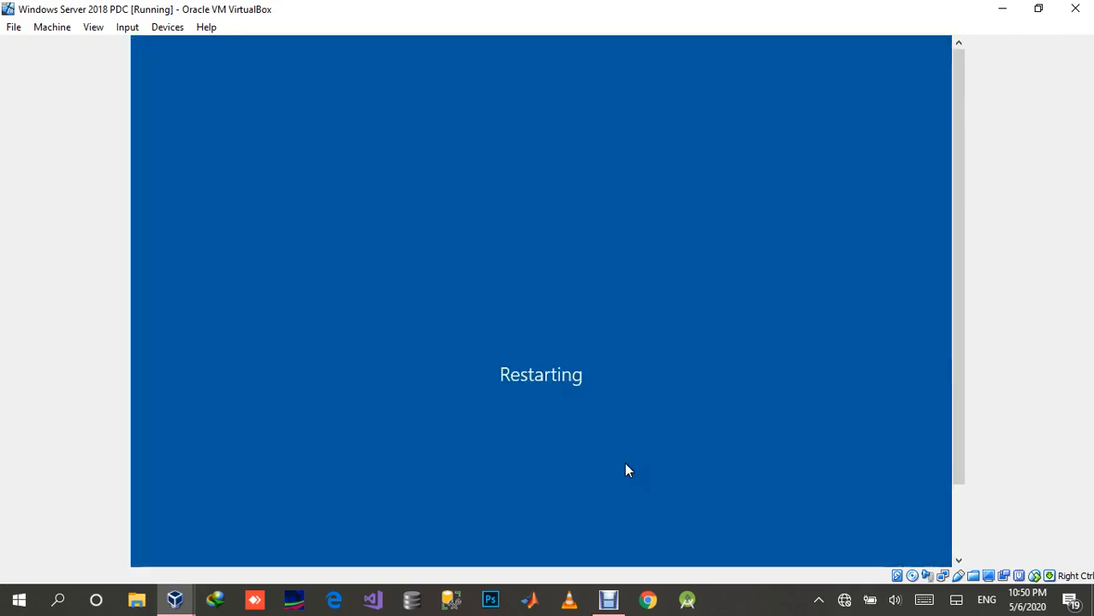
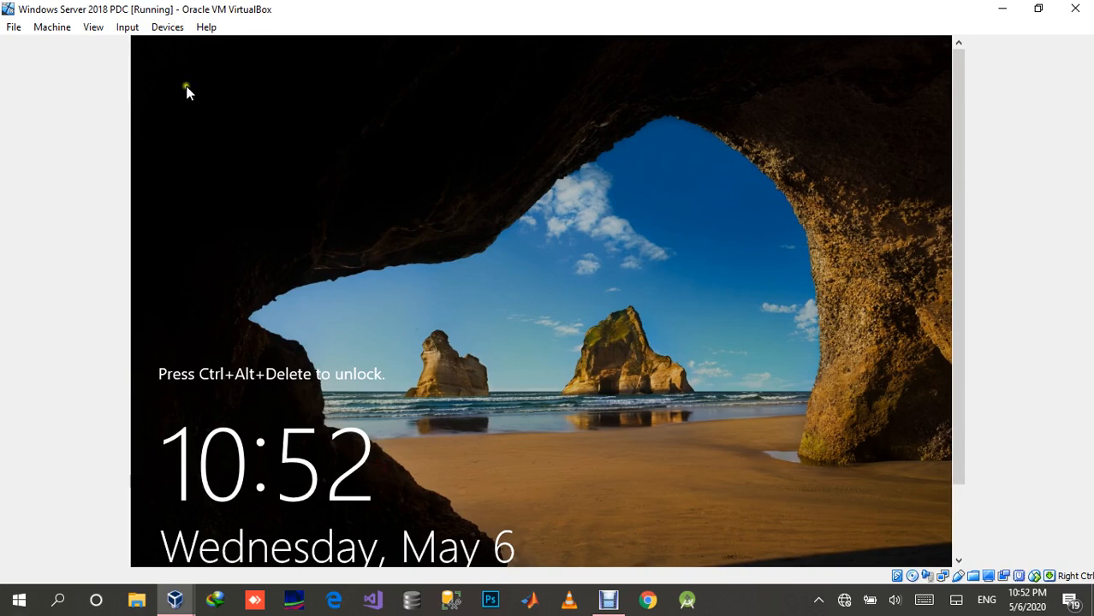
# Step: Unlock the Windows Server PDC machine by sending it Ctrl-Alt-Del and sign in as Administrator with the account password
pyautogui.click(127, 27)
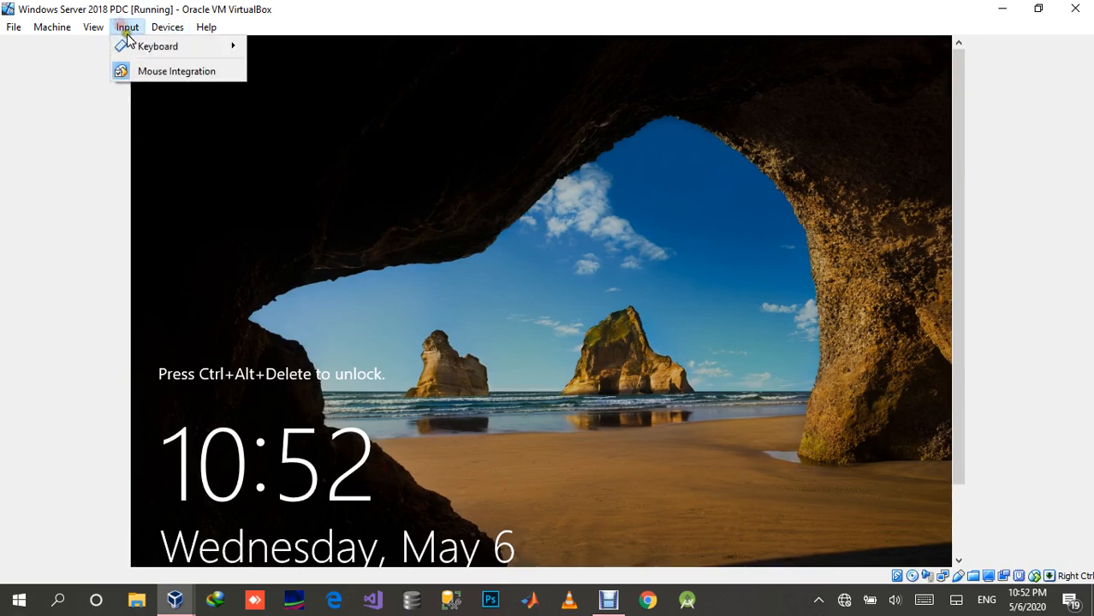
pyautogui.moveTo(134, 45)
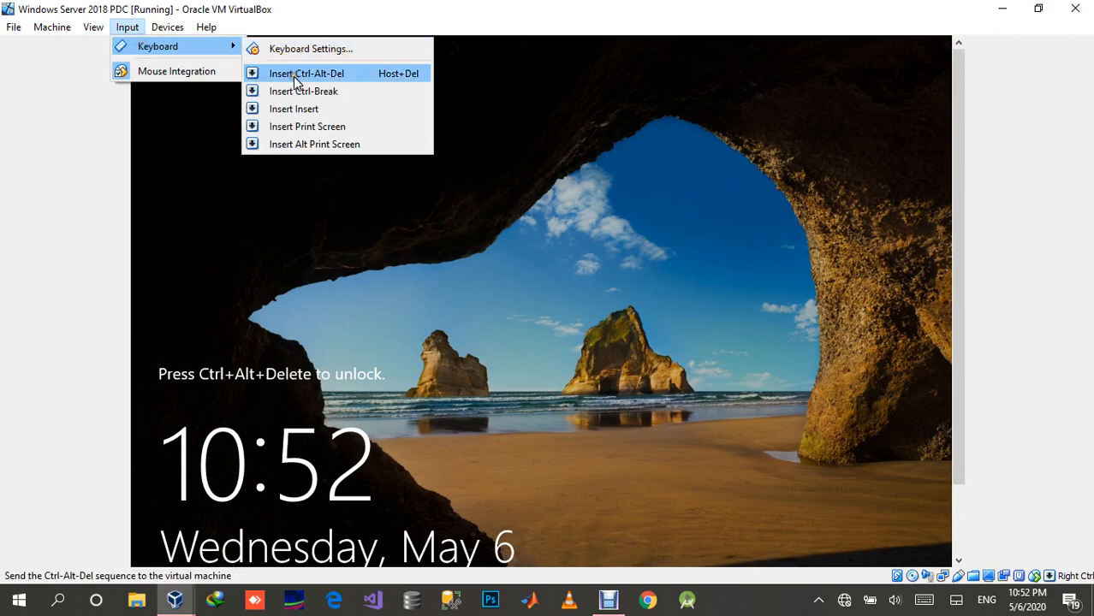
pyautogui.click(386, 80)
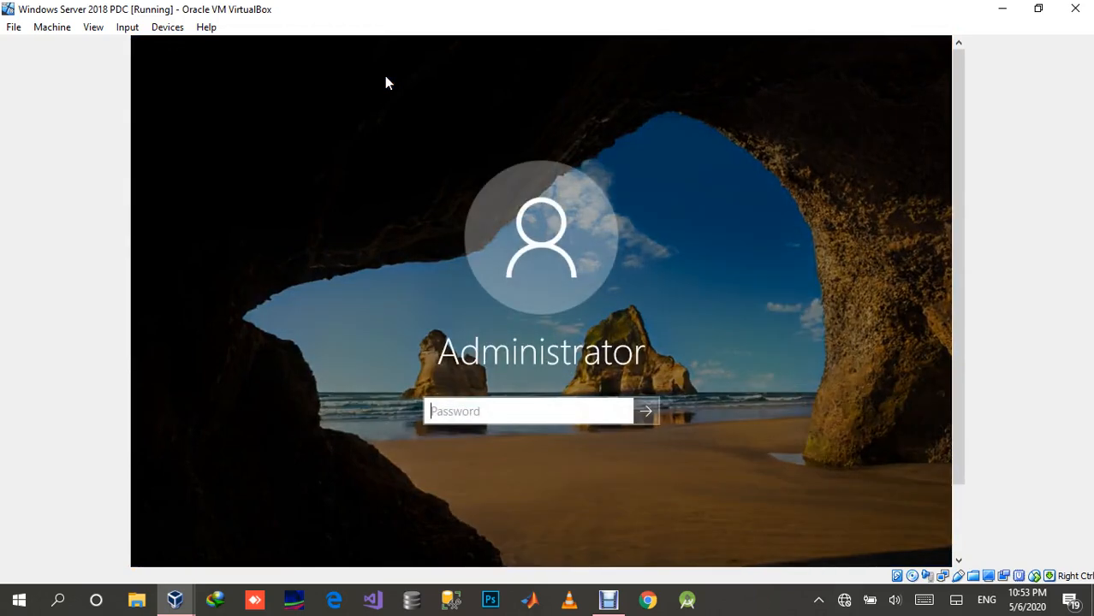
pyautogui.write('••••••••••••')
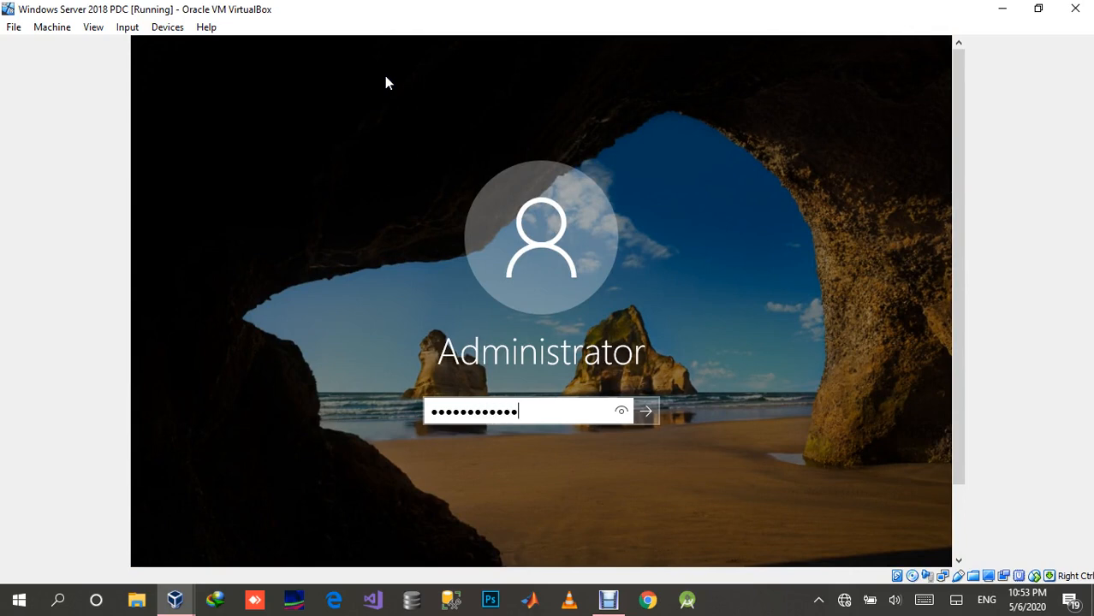
pyautogui.press('Return')
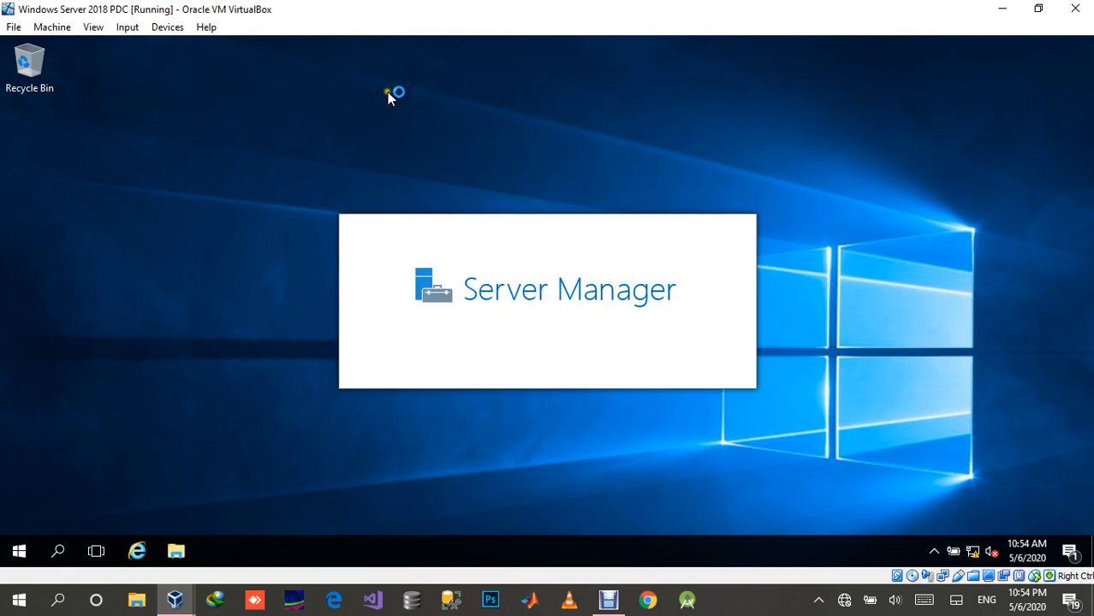
# Step: Check the Windows XP machine's setup progress and return to the Windows Server 2018 PDC machine
pyautogui.click(175, 599)
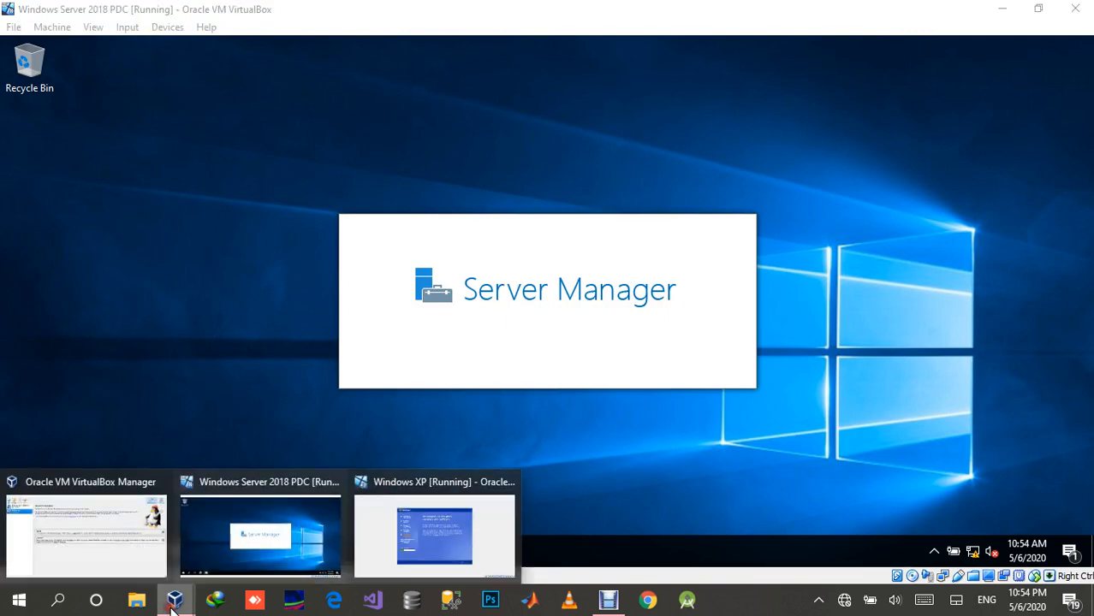
pyautogui.click(427, 542)
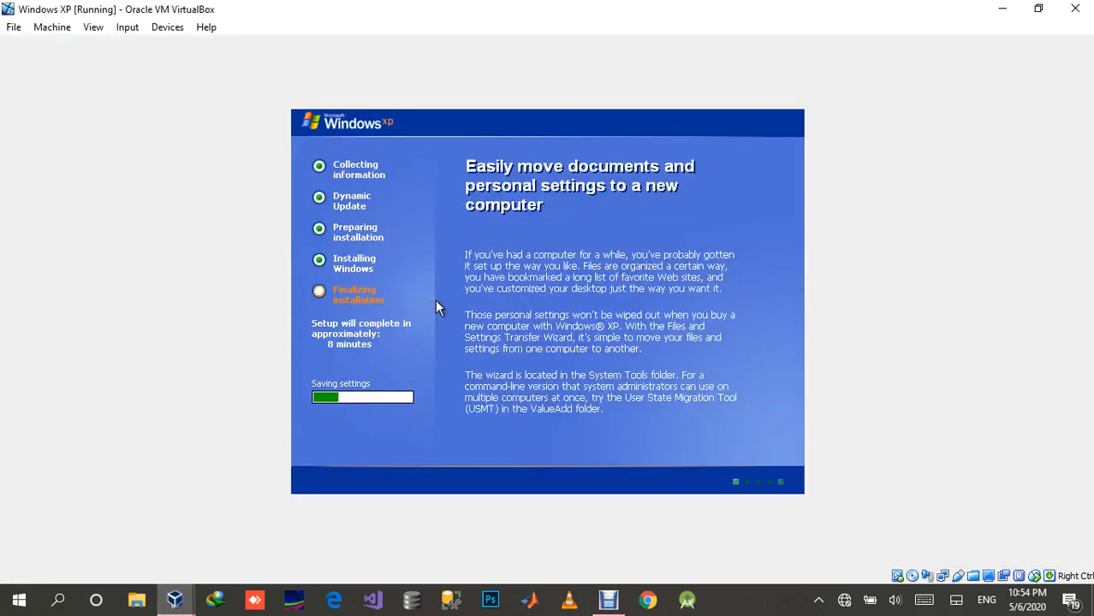
pyautogui.click(174, 599)
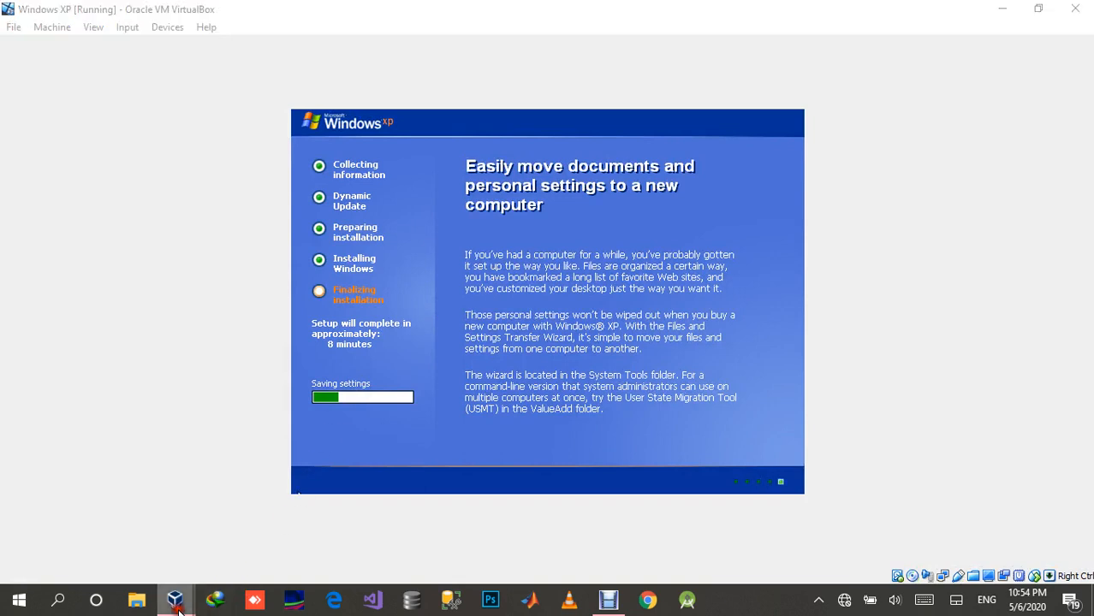
pyautogui.click(217, 526)
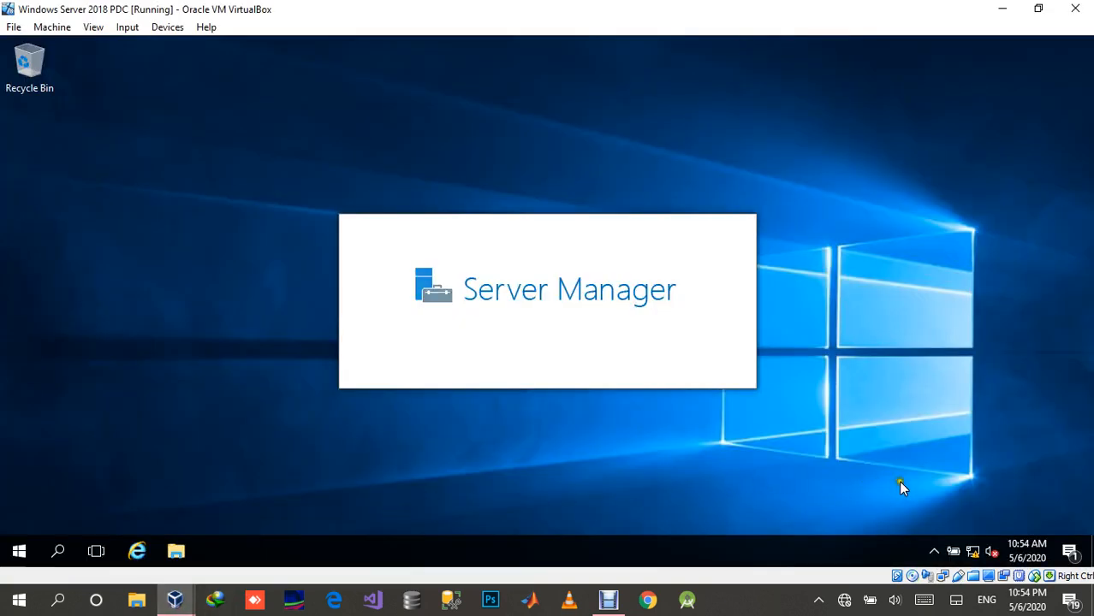
# Step: Open the Internet Protocol Version 4 (TCP/IPv4) properties of the server's Ethernet adapter through the Network and Sharing Center
pyautogui.moveTo(970, 549)
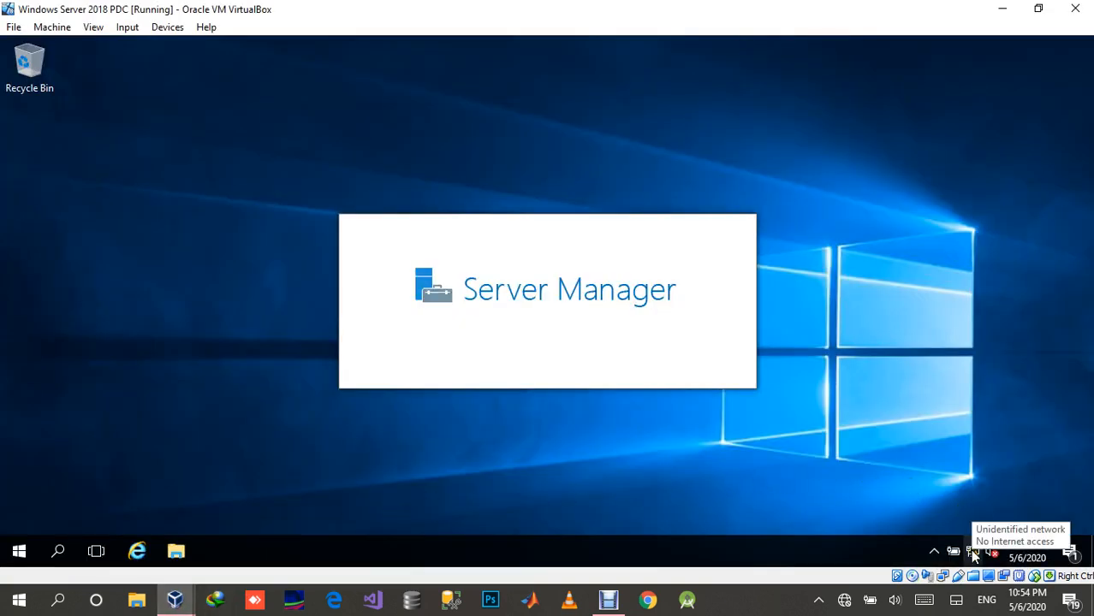
pyautogui.rightClick(971, 552)
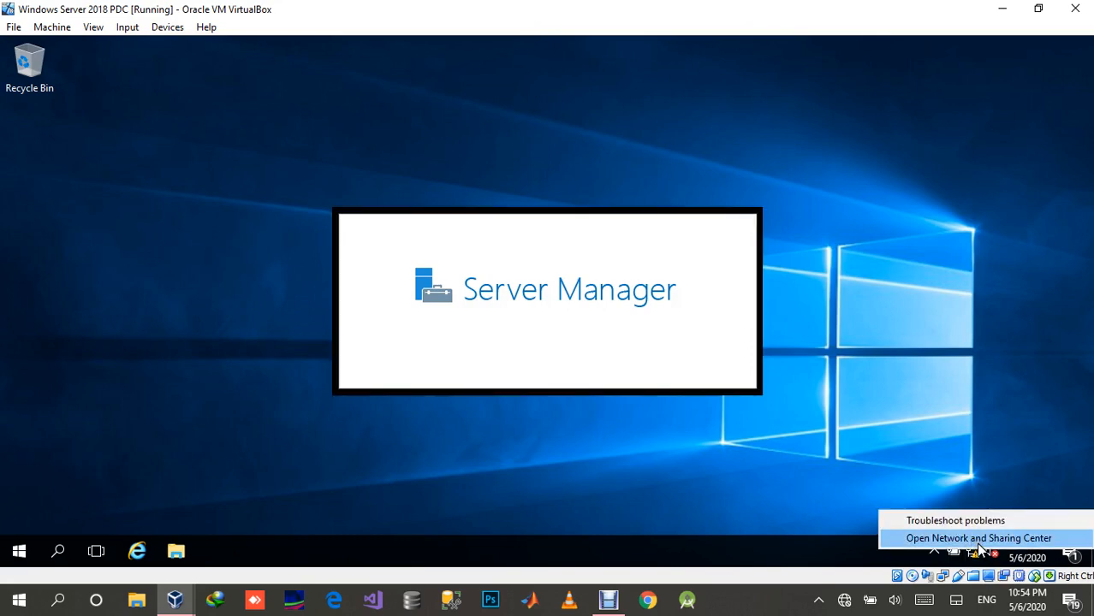
pyautogui.click(978, 540)
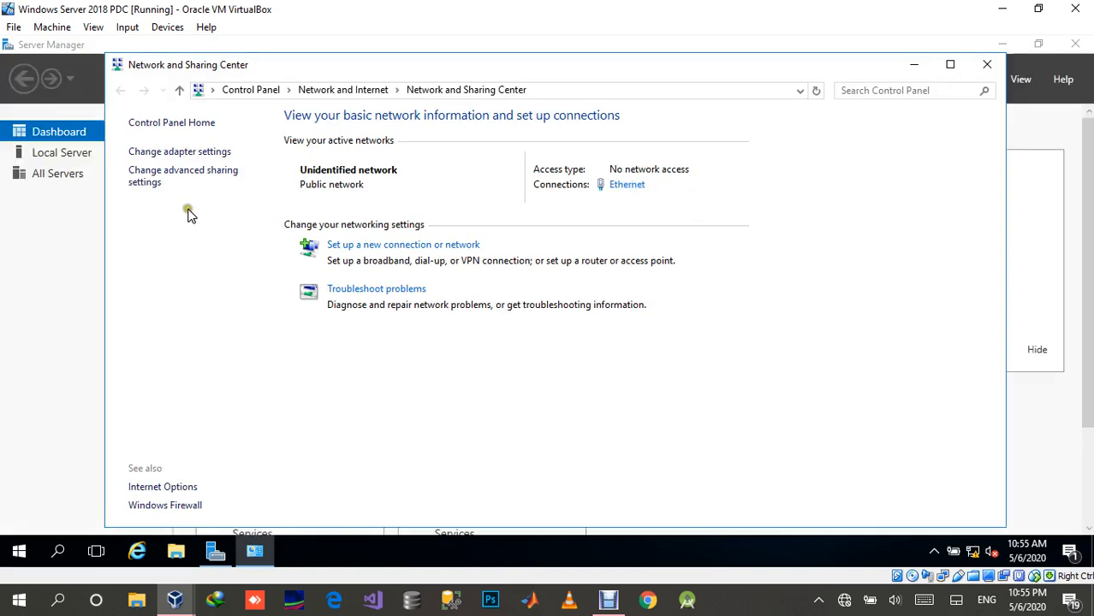
pyautogui.click(188, 154)
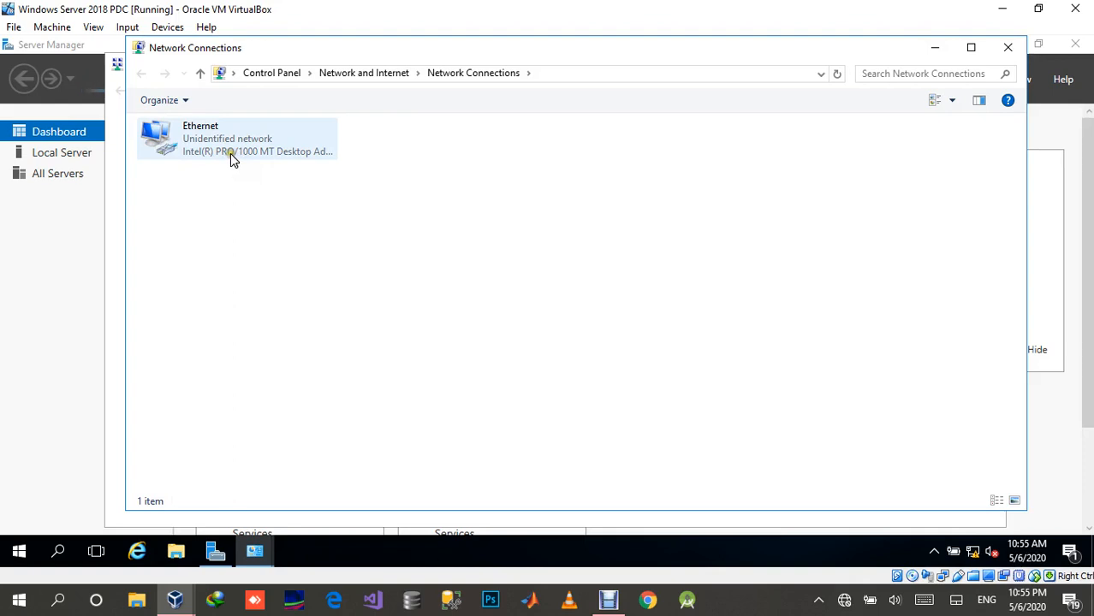
pyautogui.click(234, 140)
pyautogui.rightClick(234, 139)
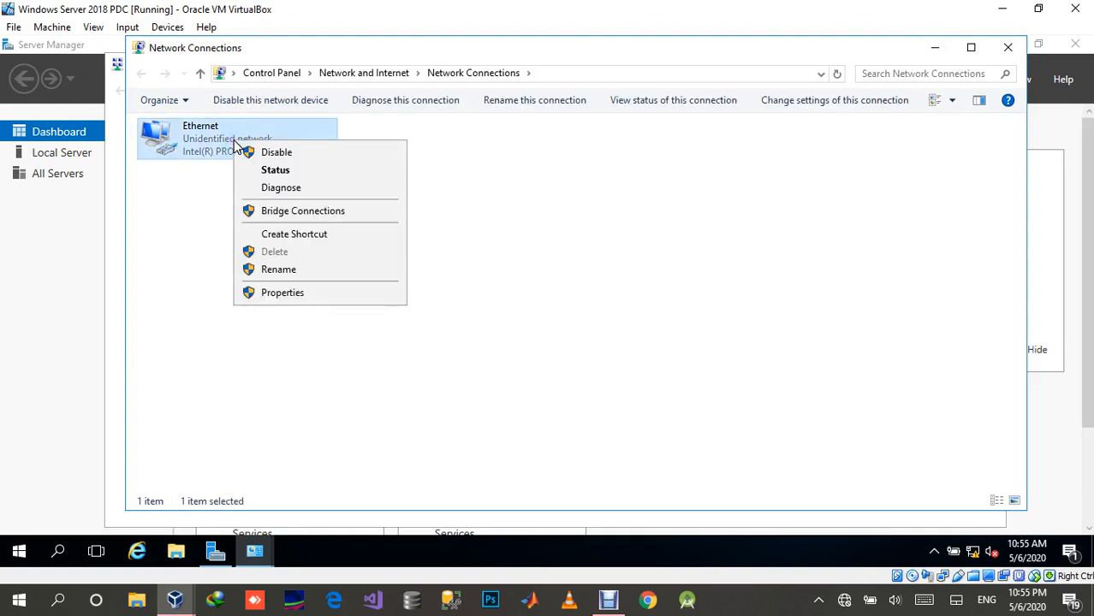
pyautogui.click(283, 297)
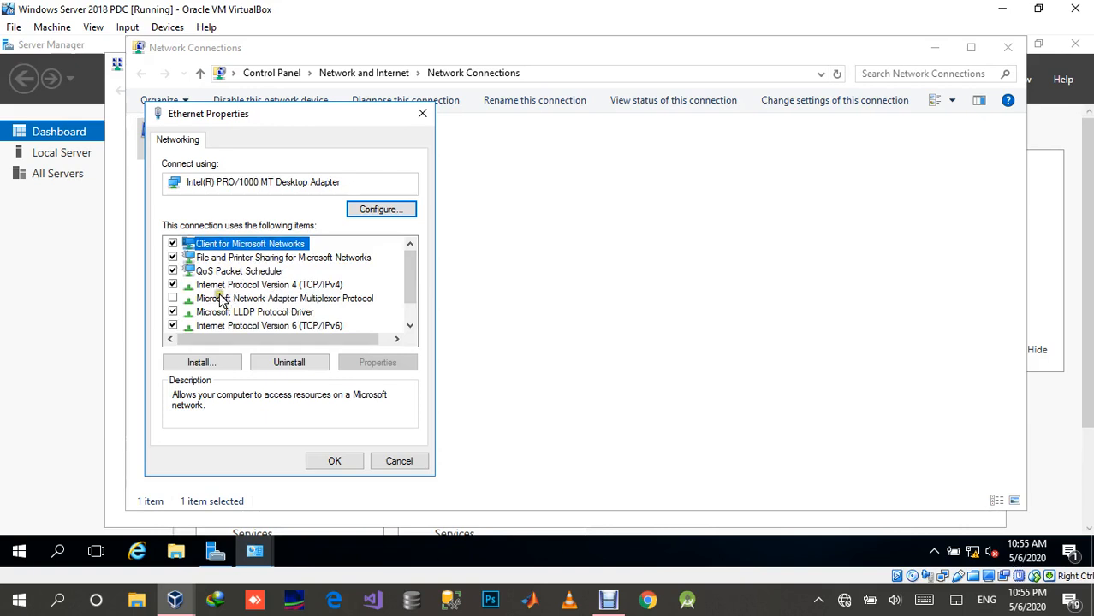
pyautogui.click(243, 288)
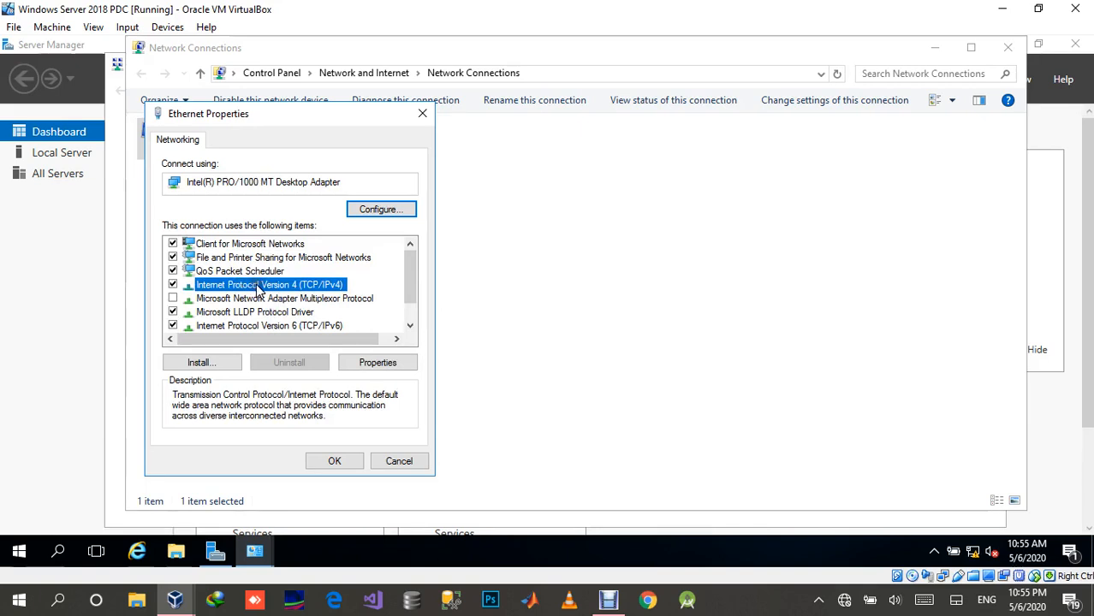
pyautogui.doubleClick(254, 287)
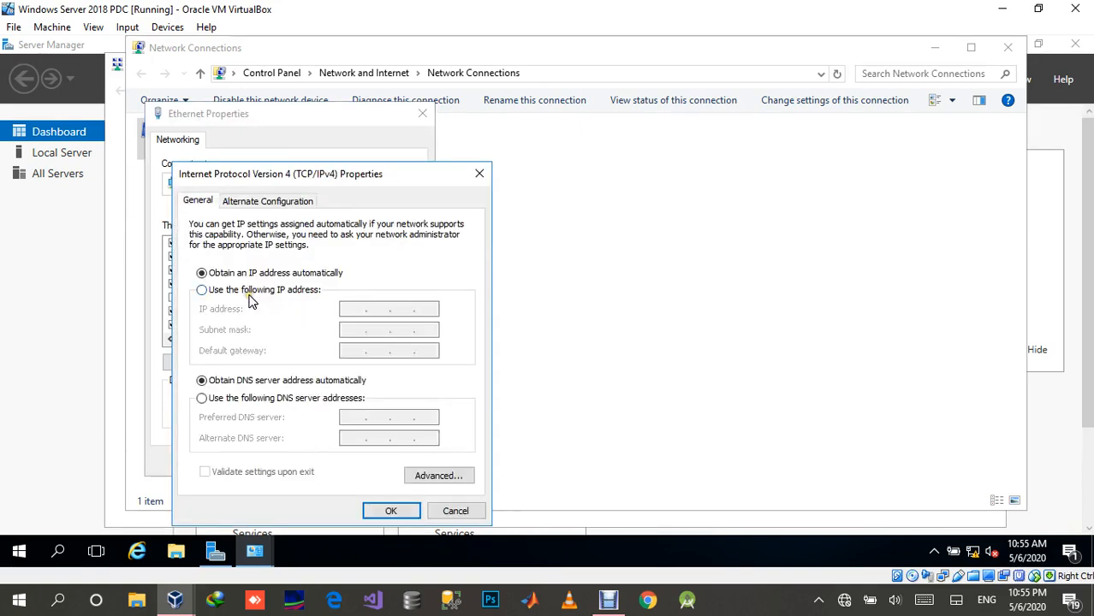
# Step: Assign the Ethernet adapter the static IP address 192.168.1.1 with subnet mask 255.255.255.0
pyautogui.click(247, 291)
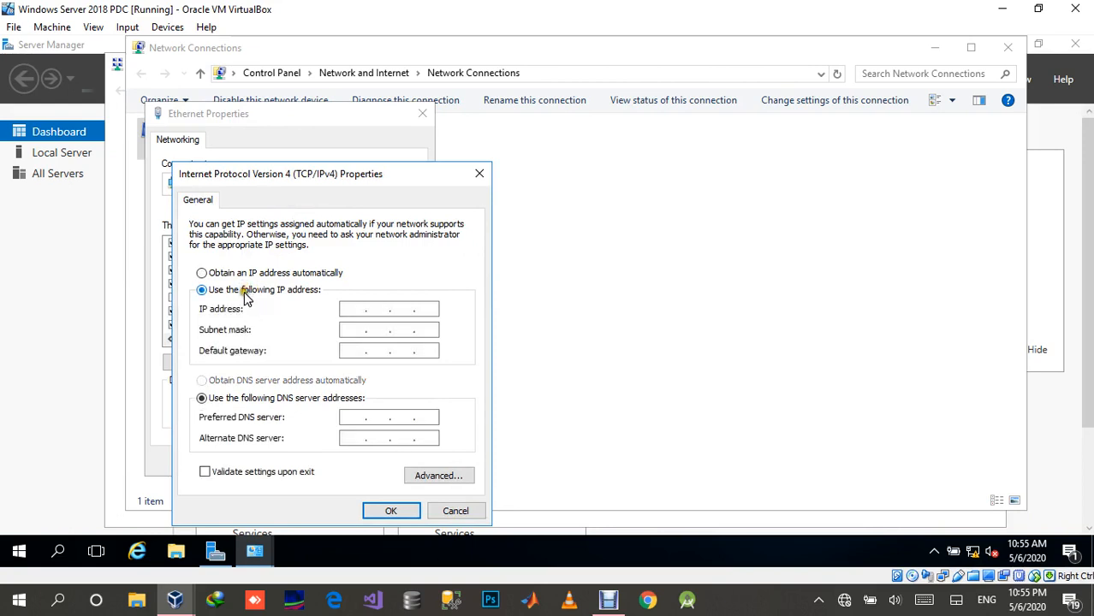
pyautogui.click(351, 310)
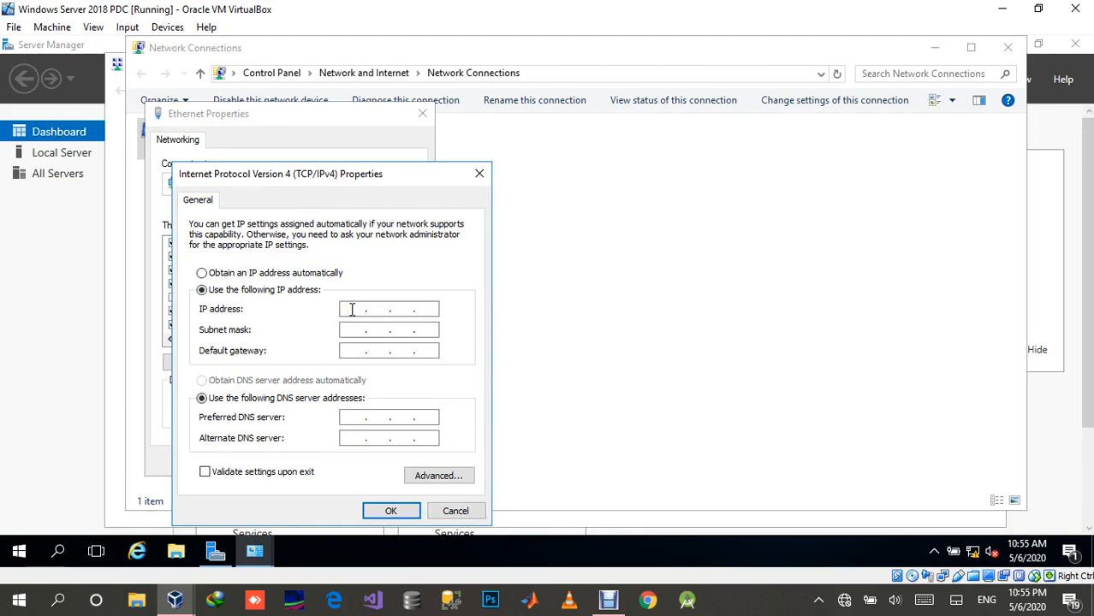
pyautogui.press('End')
pyautogui.press('Left')
pyautogui.click(345, 309)
pyautogui.write('19')
pyautogui.write('168')
pyautogui.press('Tab')
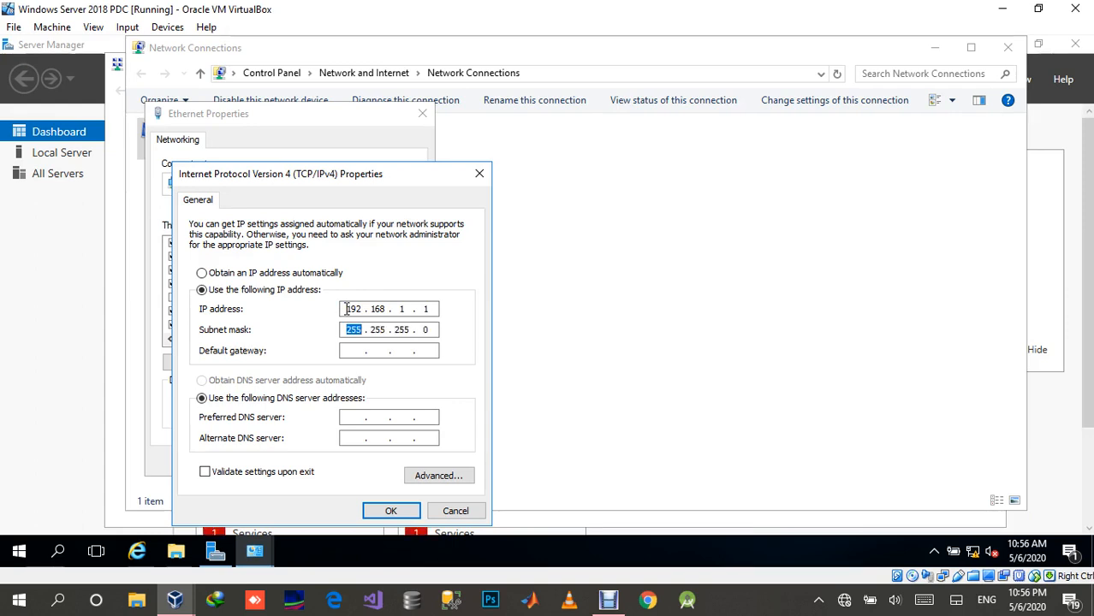
# Step: Set the Ethernet adapter's default gateway to 192.168.1.1
pyautogui.press('Tab')
pyautogui.write('192 . 1')
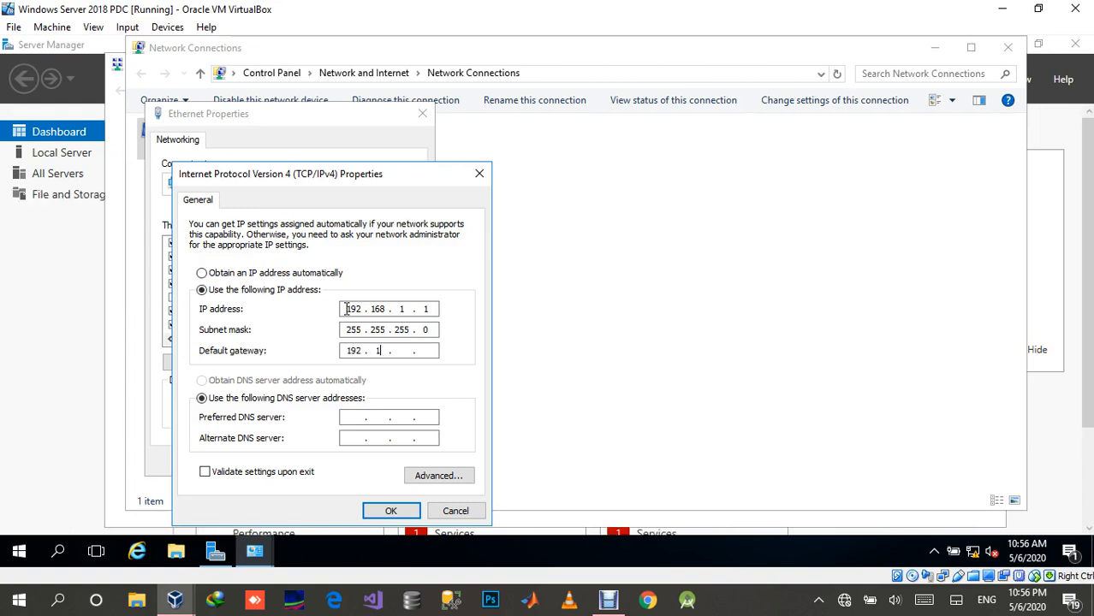
pyautogui.write('68')
pyautogui.press('Tab')
pyautogui.press('Tab')
# Step: Set the preferred DNS server to 192.168.1.1, leave the alternate DNS server blank, and apply the Ethernet properties
pyautogui.write('192 . 1 68 . 1 . 1')
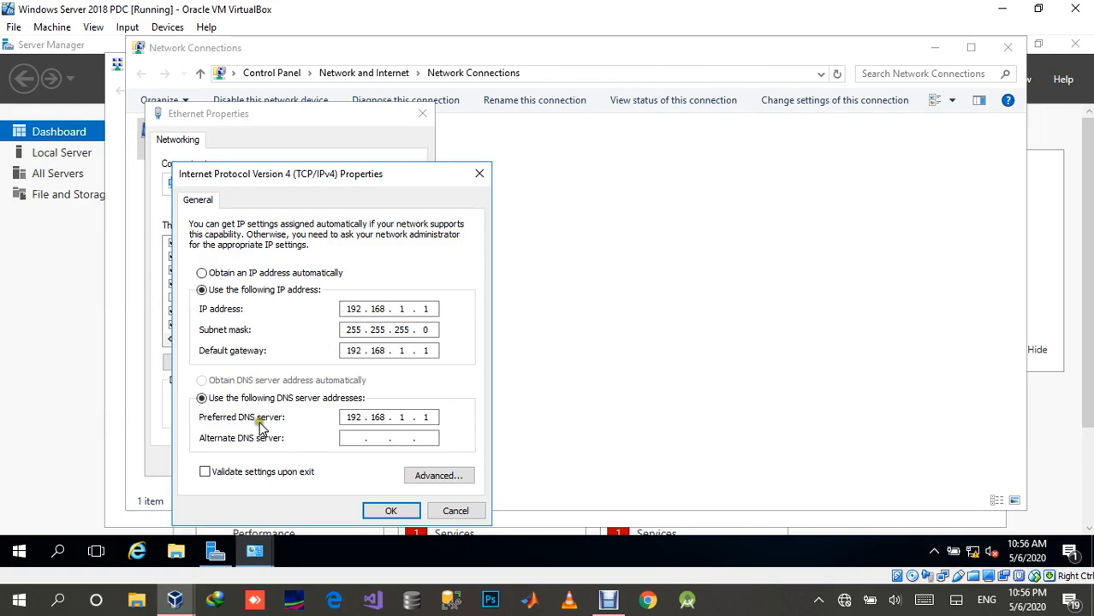
pyautogui.click(360, 439)
pyautogui.click(354, 437)
pyautogui.click(352, 440)
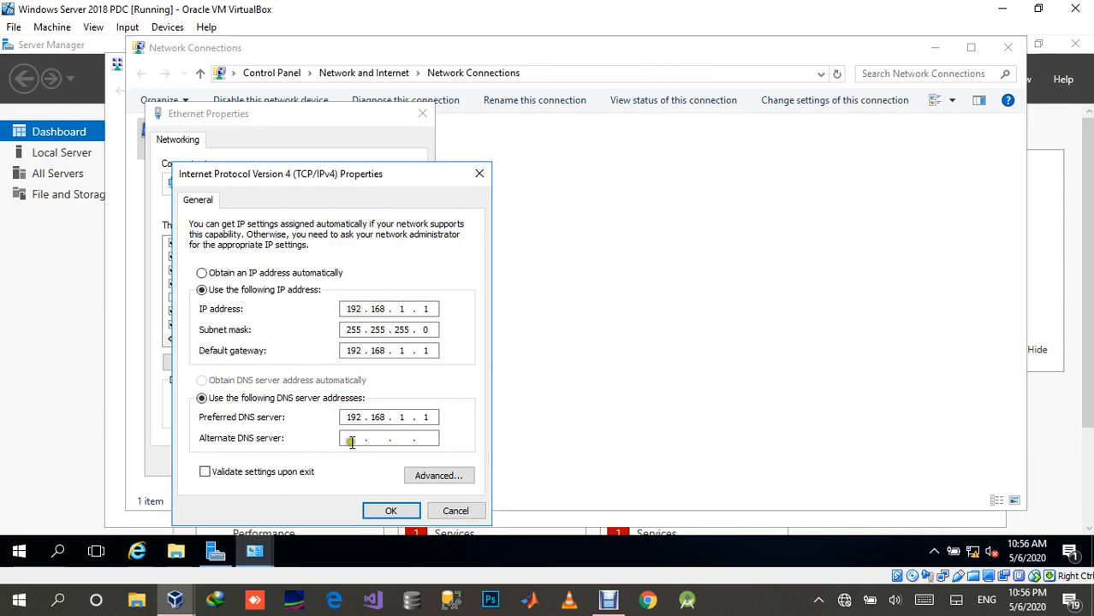
pyautogui.click(354, 437)
pyautogui.click(355, 439)
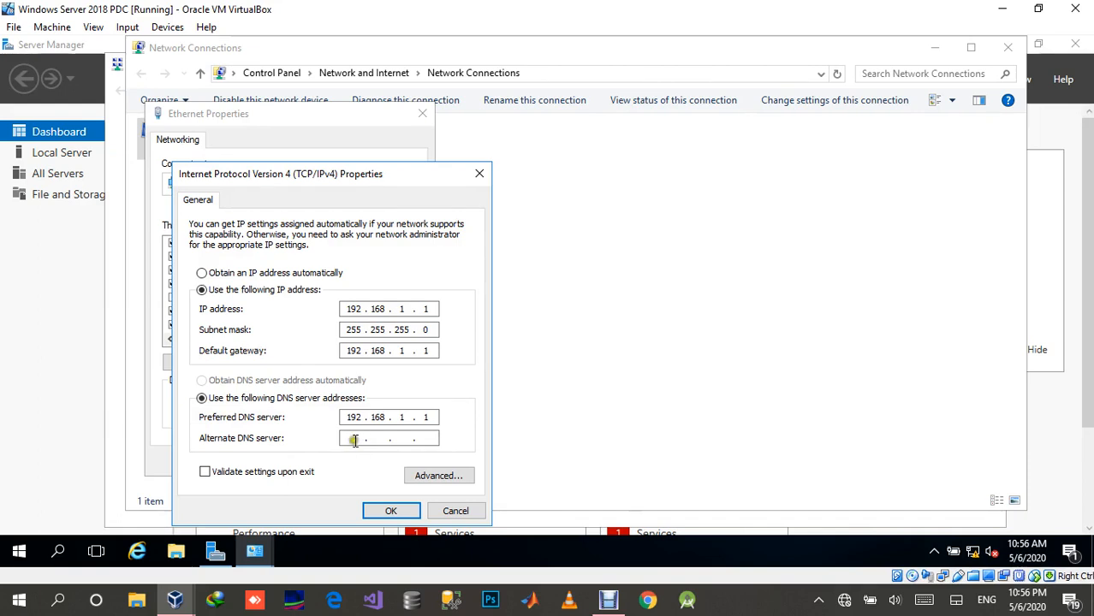
pyautogui.click(386, 510)
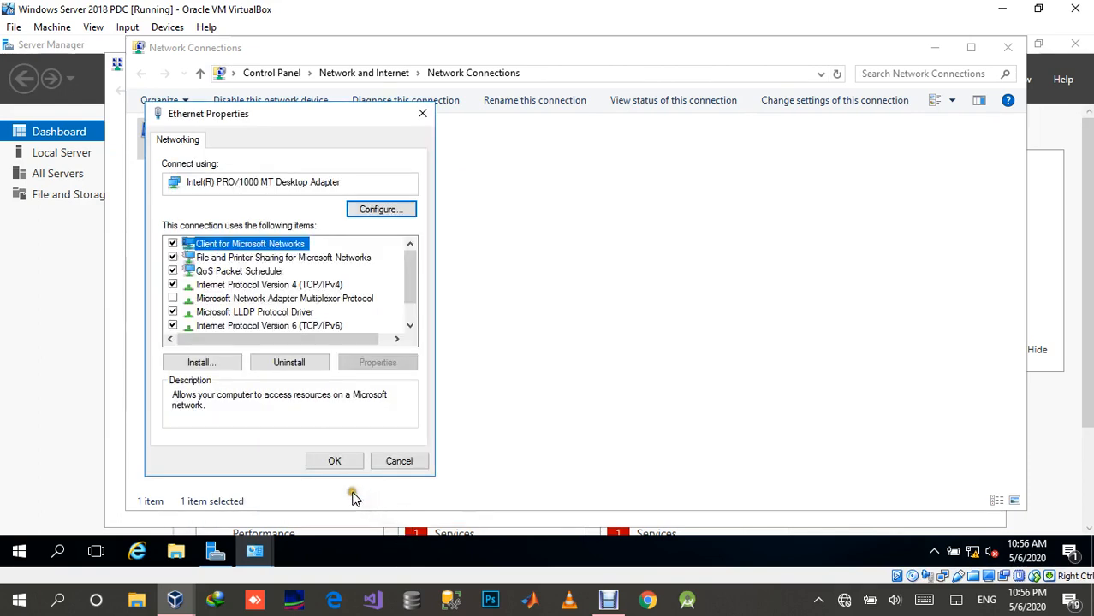
pyautogui.click(334, 461)
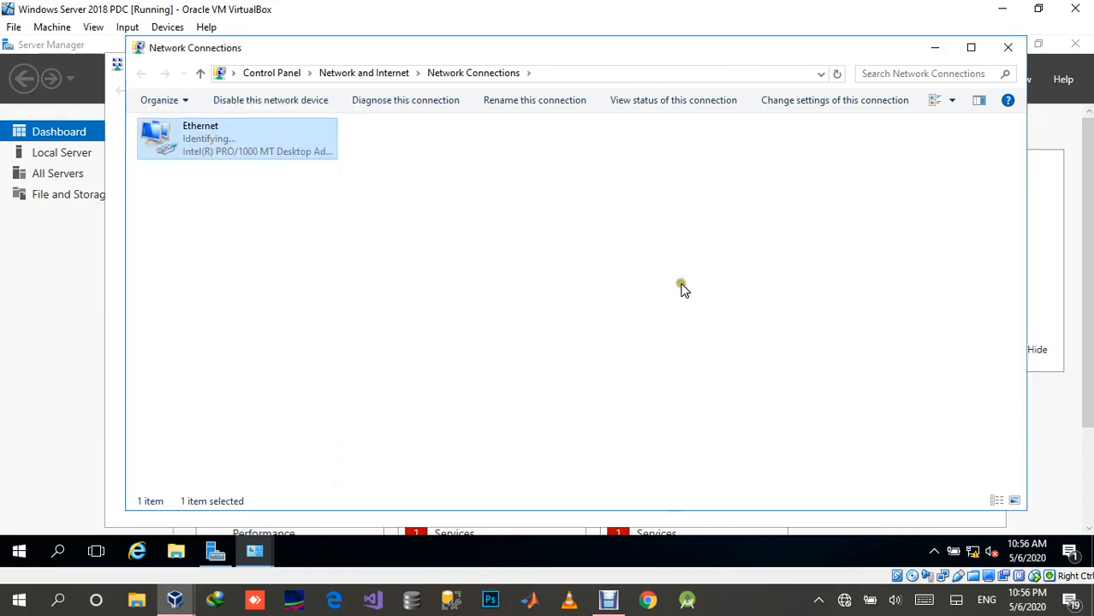
# Step: Look at how far the Windows XP installation has progressed, and go back to the Windows Server 2018 PDC machine
pyautogui.click(180, 610)
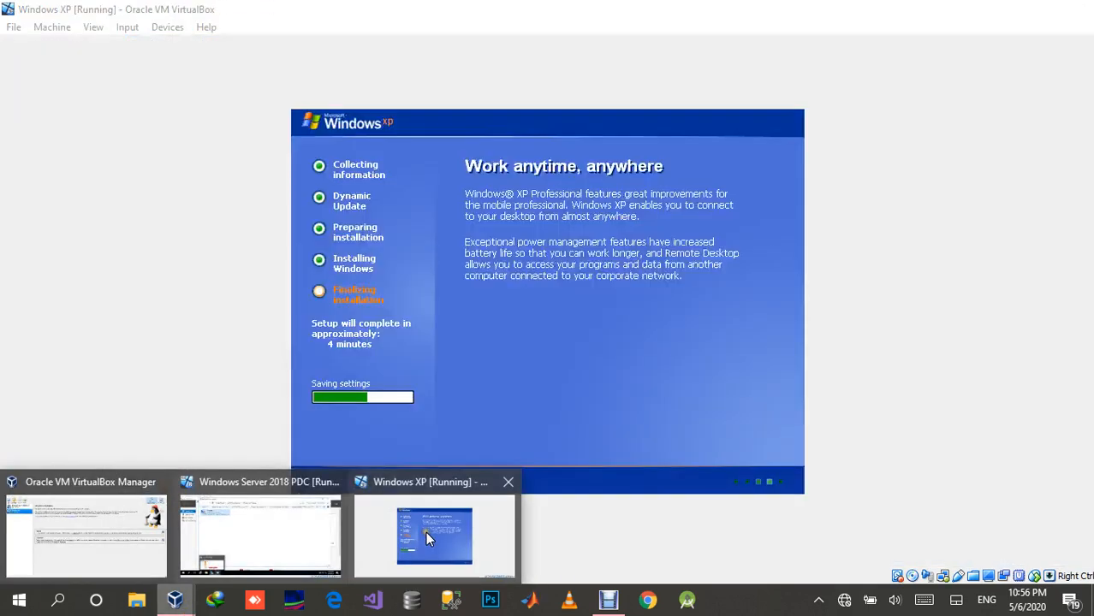
pyautogui.click(425, 532)
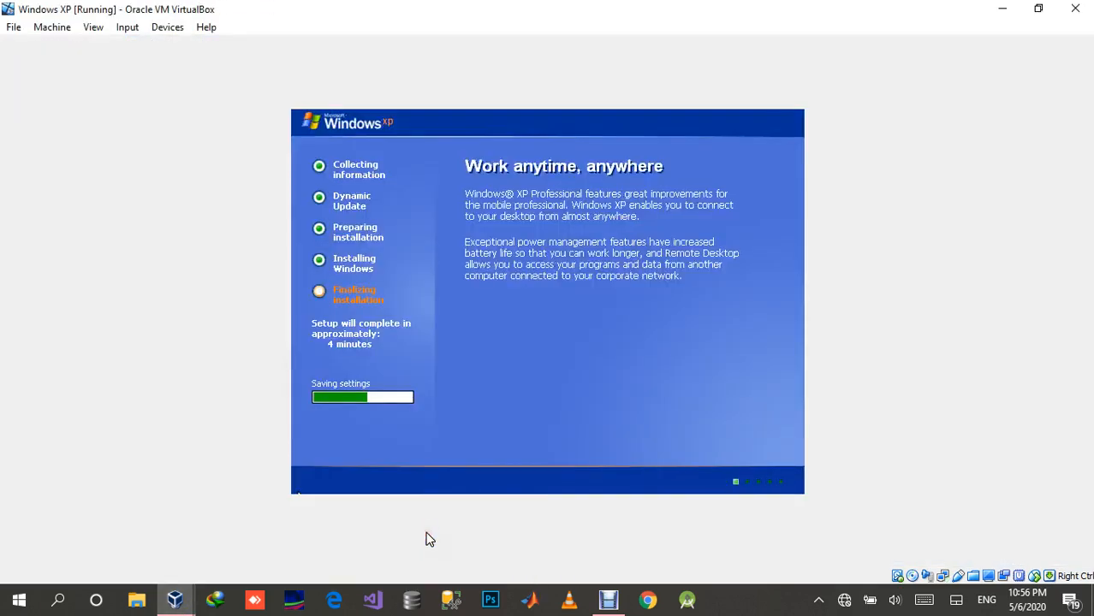
pyautogui.moveTo(174, 599)
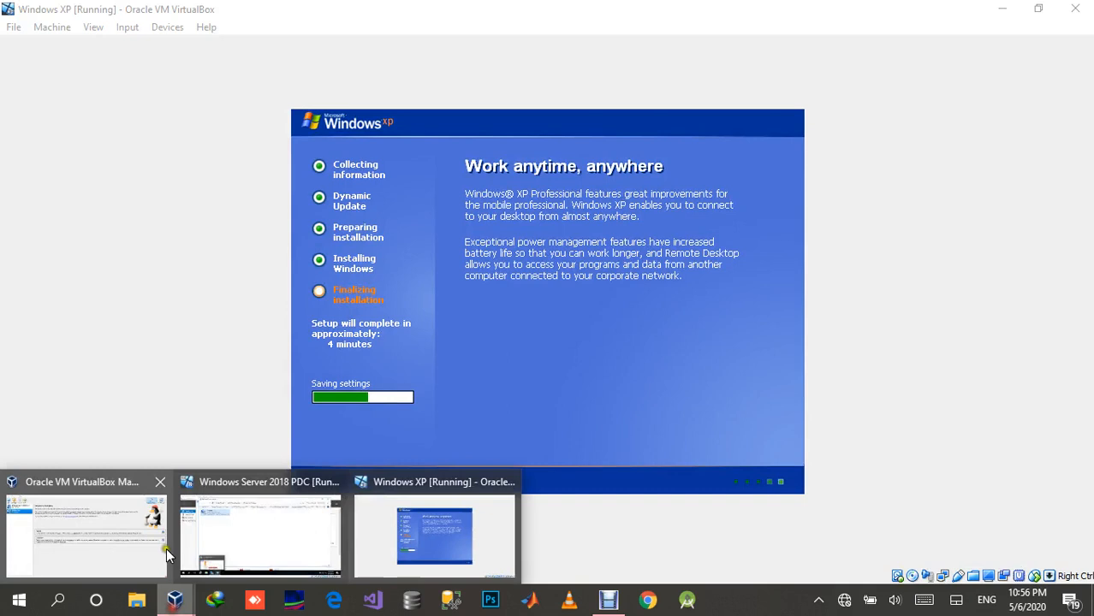
pyautogui.click(288, 529)
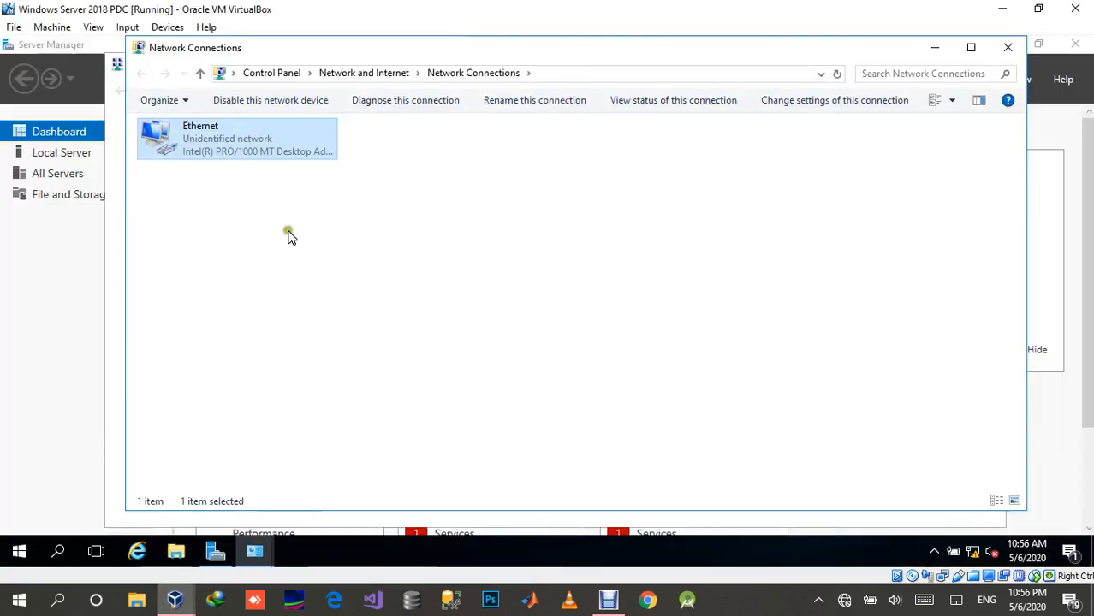
# Step: Close the Network Connections window and return to the Network and Sharing Center
pyautogui.click(337, 264)
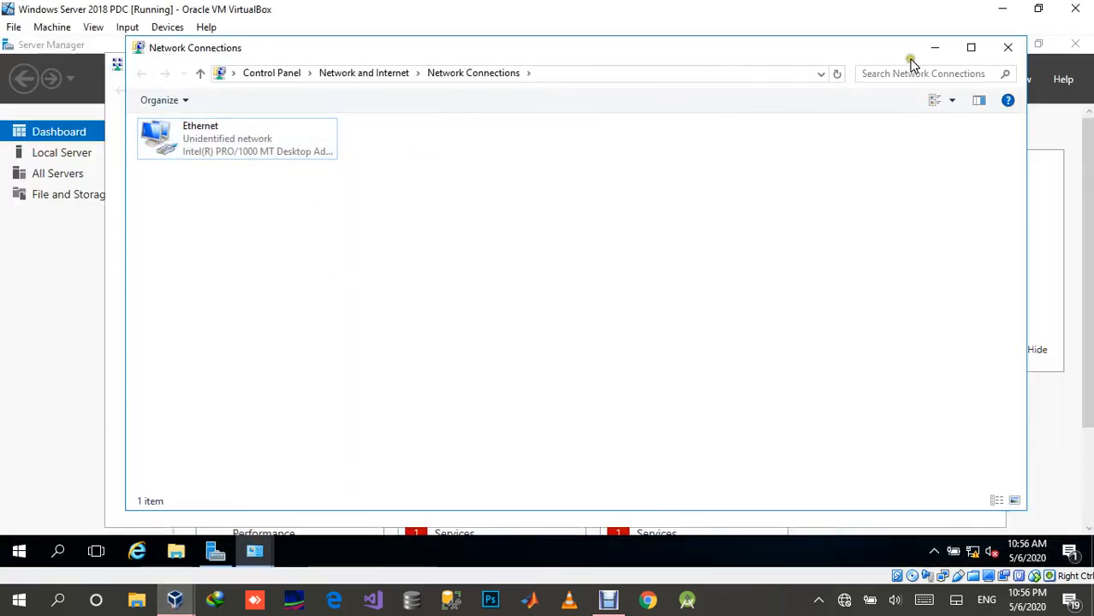
pyautogui.click(202, 77)
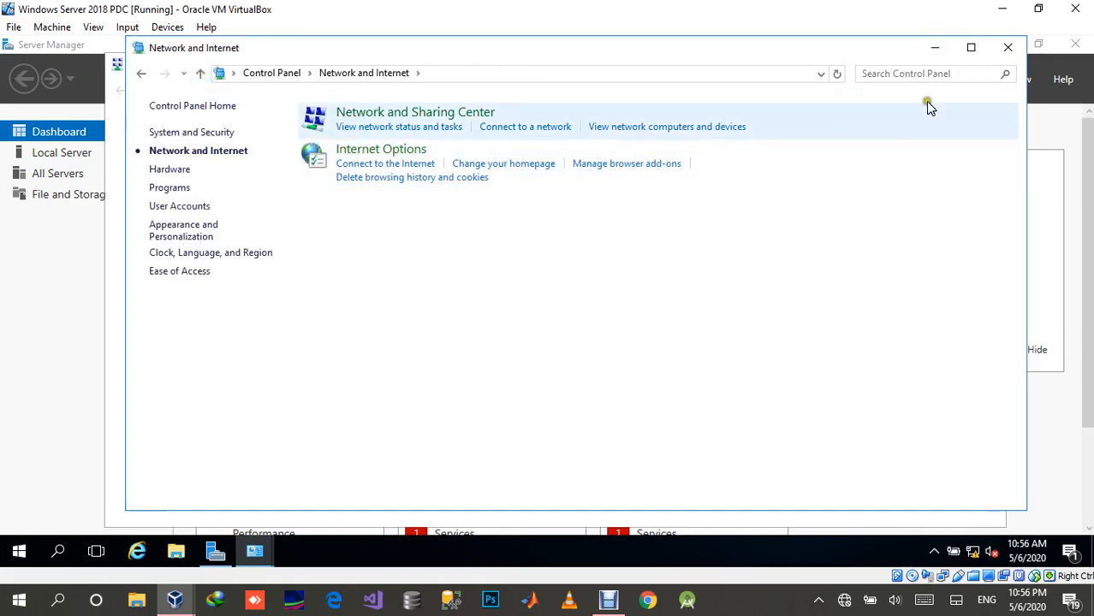
pyautogui.click(1008, 47)
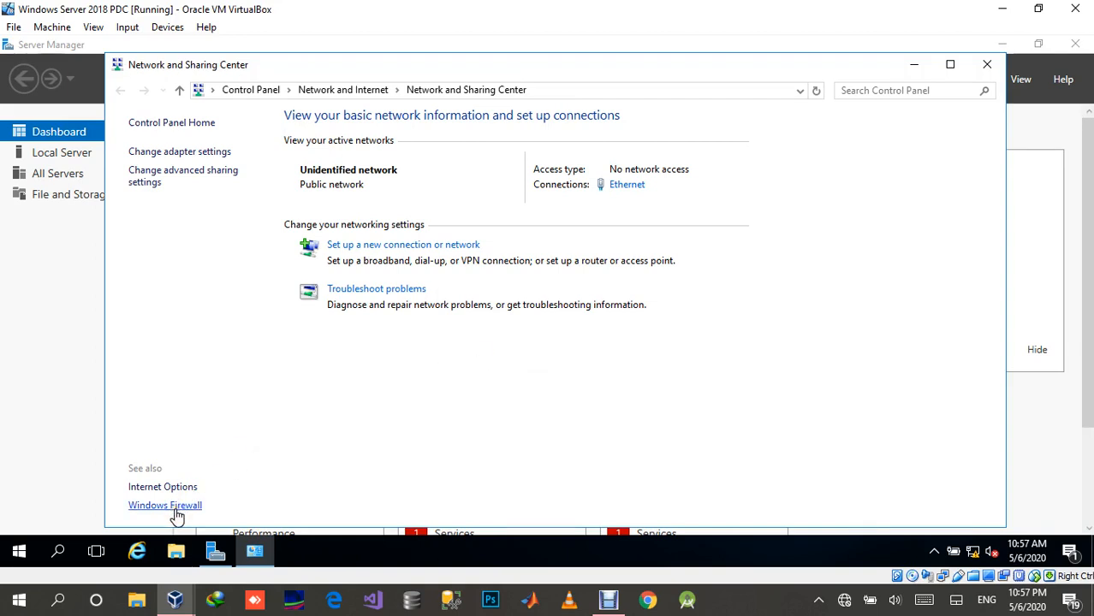
pyautogui.rightClick(976, 561)
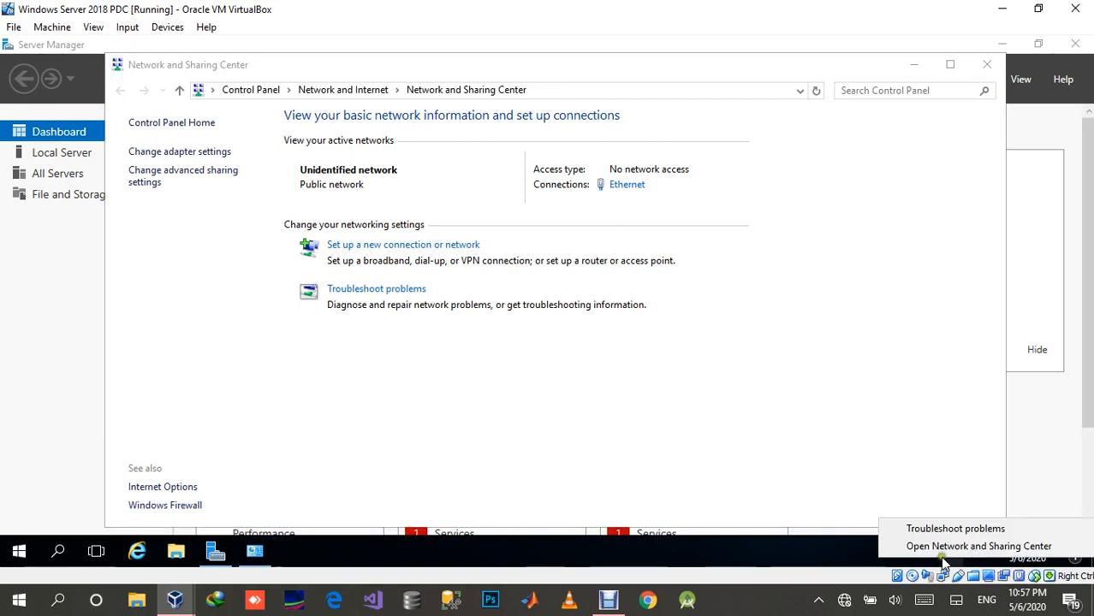
pyautogui.click(581, 453)
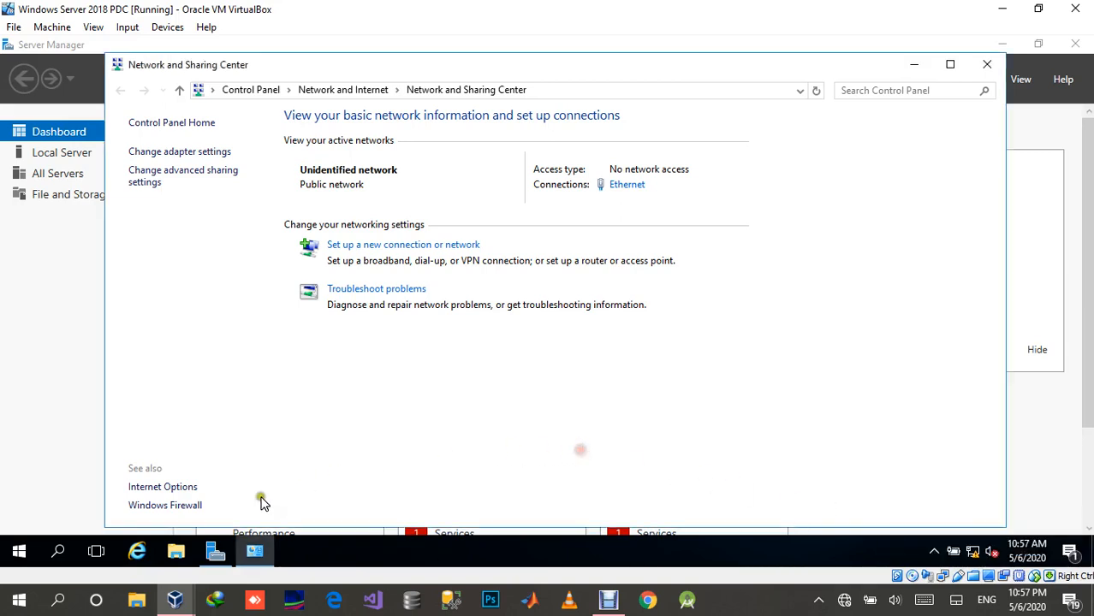
# Step: Open the advanced Windows Firewall properties and set the Domain Profile's firewall state to Off
pyautogui.click(168, 505)
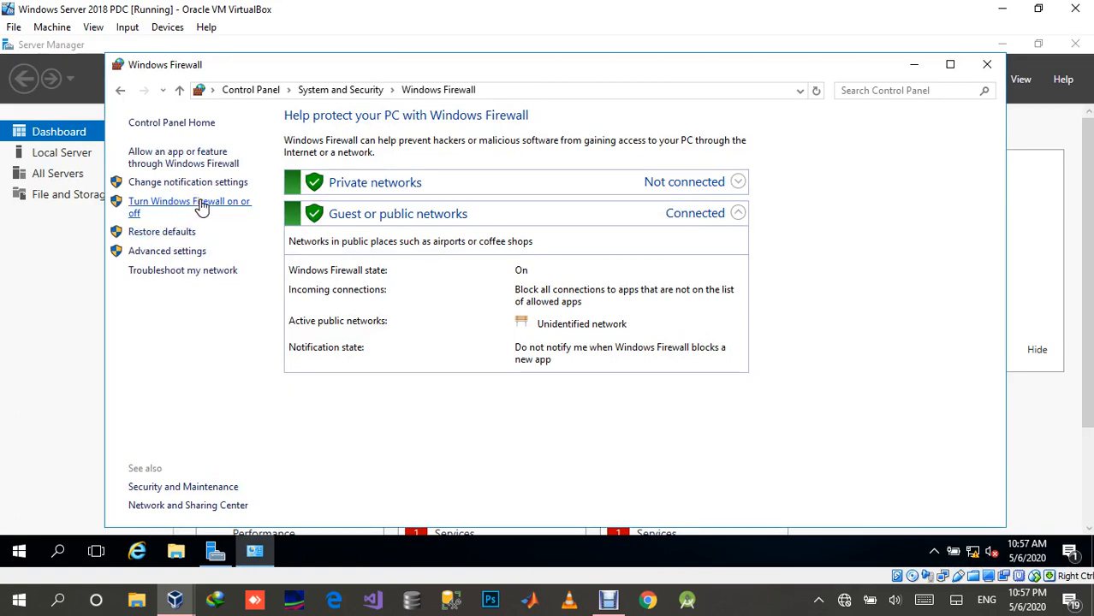
pyautogui.click(197, 208)
pyautogui.click(182, 255)
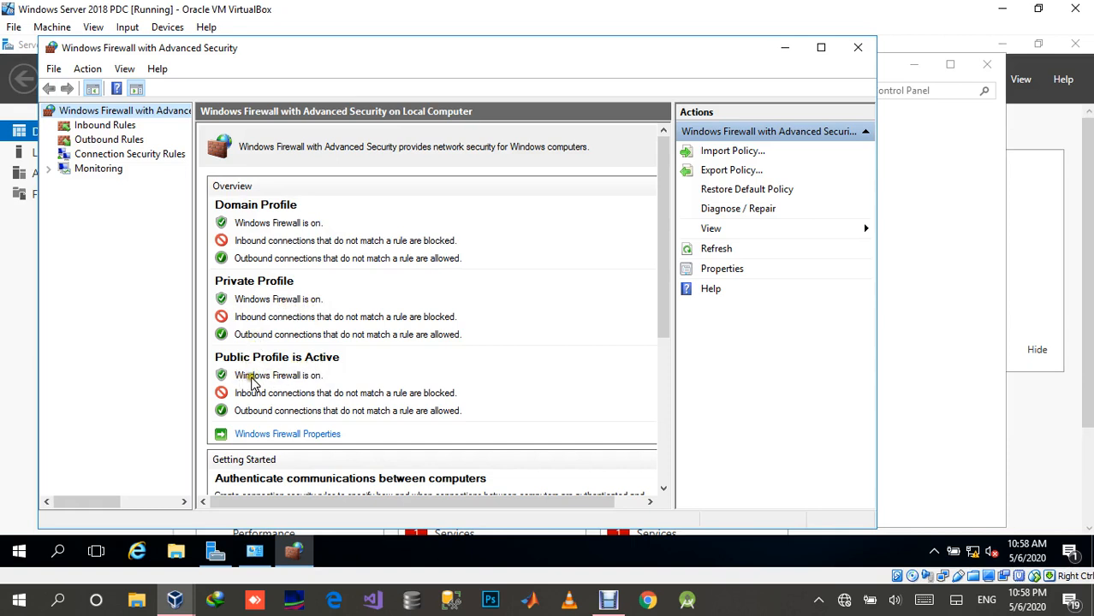
pyautogui.click(301, 436)
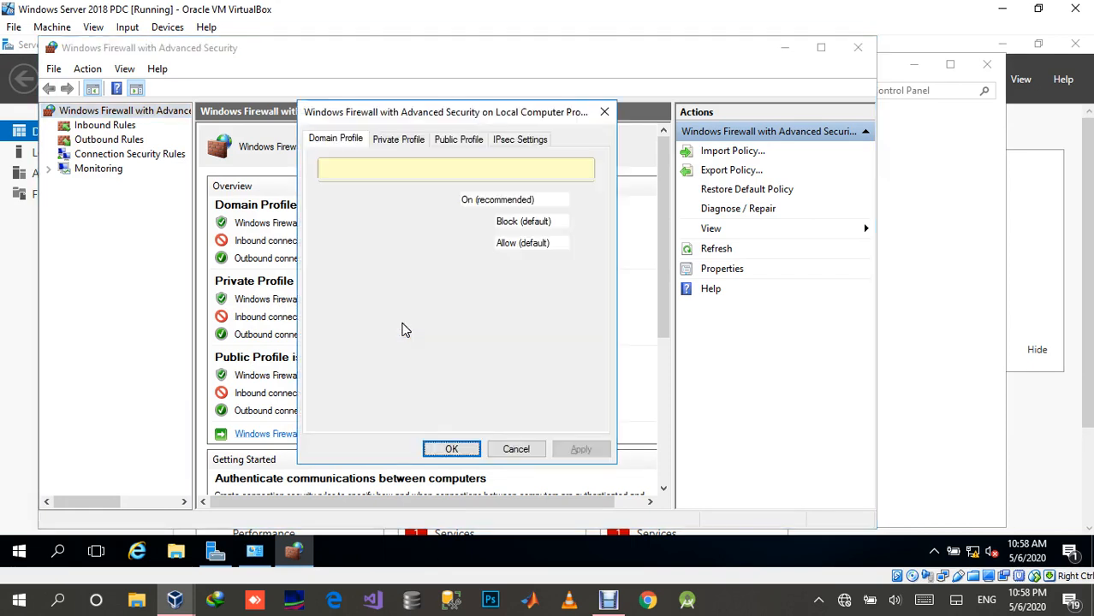
pyautogui.click(476, 201)
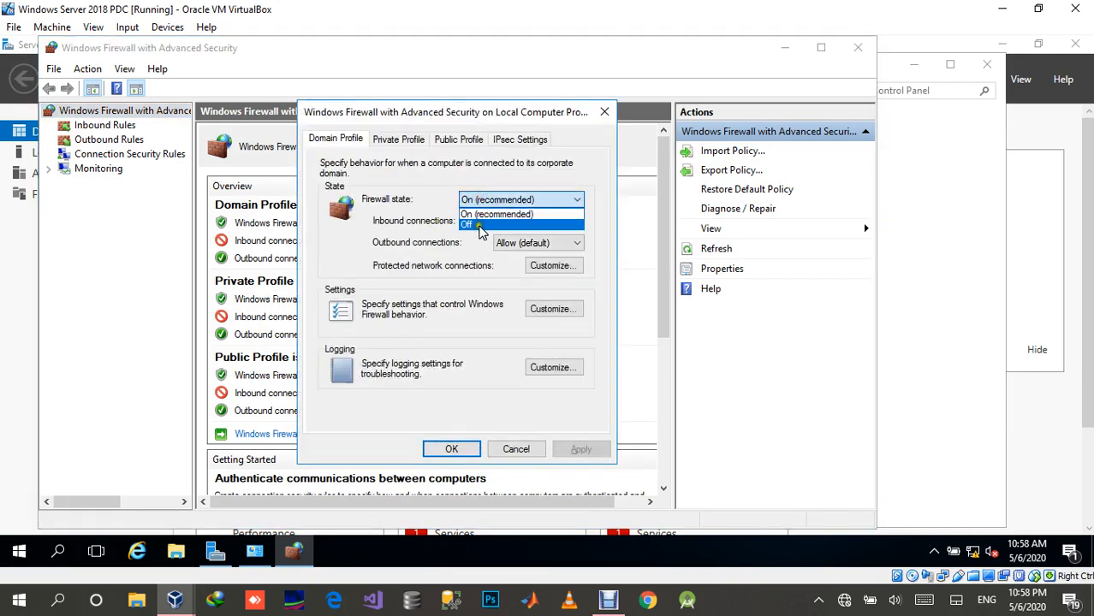
pyautogui.click(476, 225)
# Step: Set the firewall state to Off for the Private and Public profiles, apply it, and close the firewall windows
pyautogui.click(398, 139)
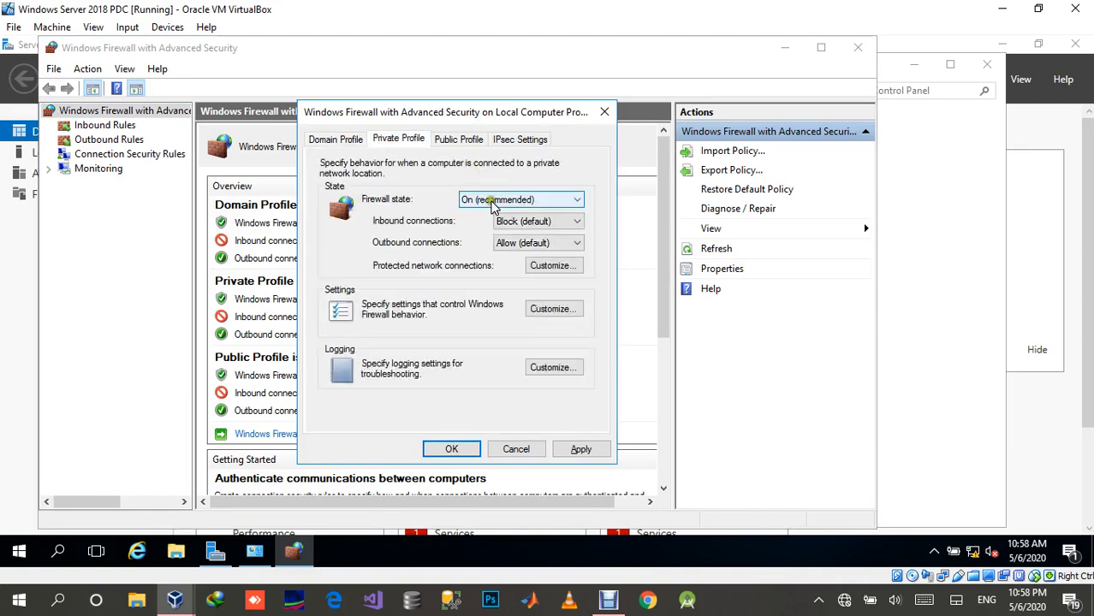
pyautogui.click(485, 202)
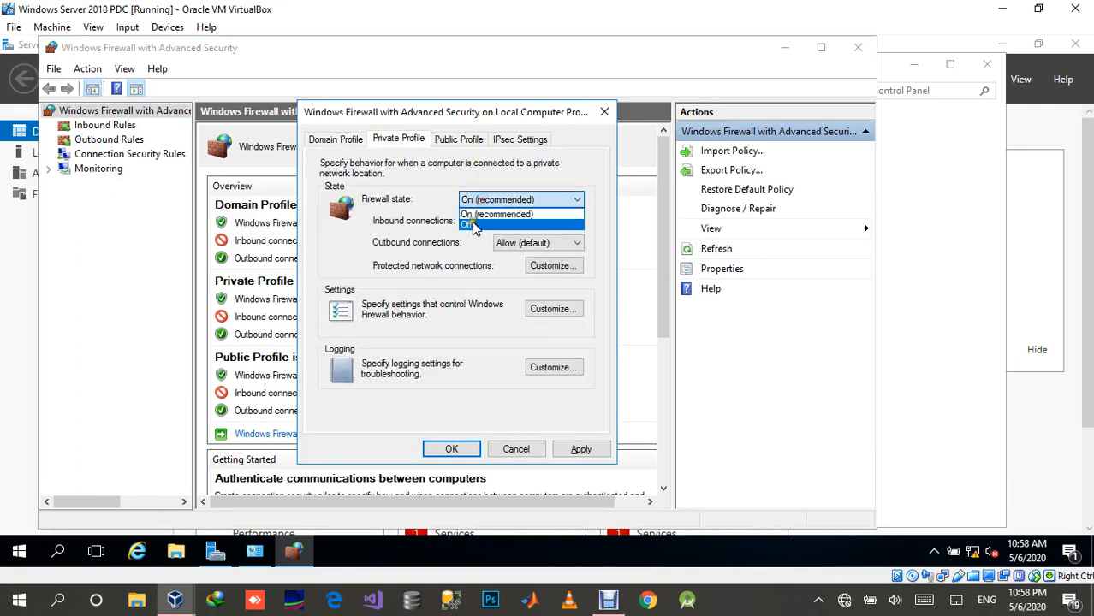
pyautogui.click(473, 226)
pyautogui.click(456, 141)
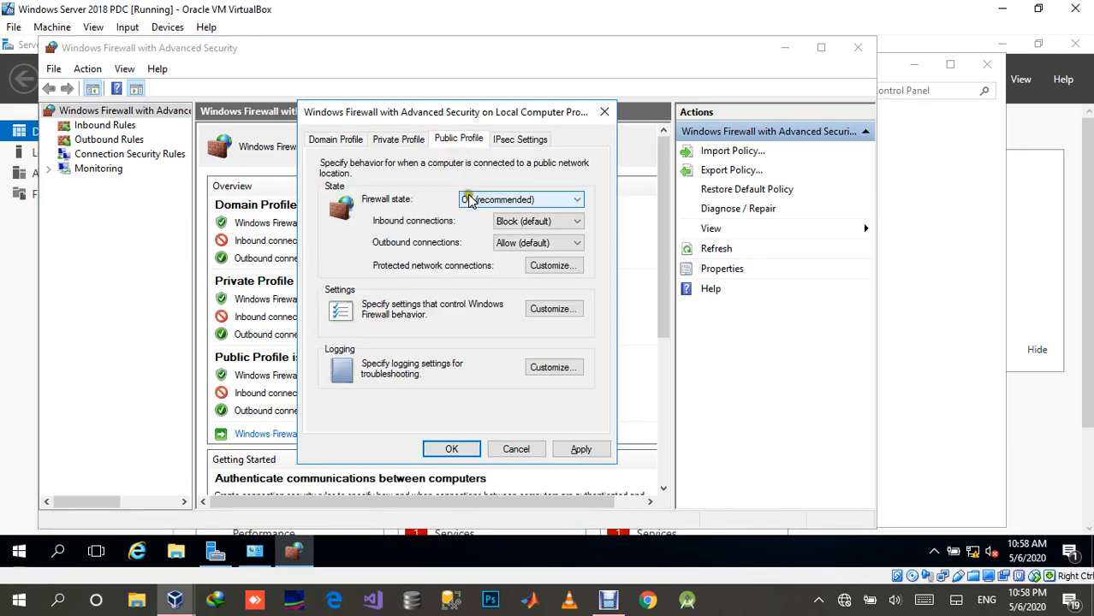
pyautogui.click(469, 199)
pyautogui.click(486, 215)
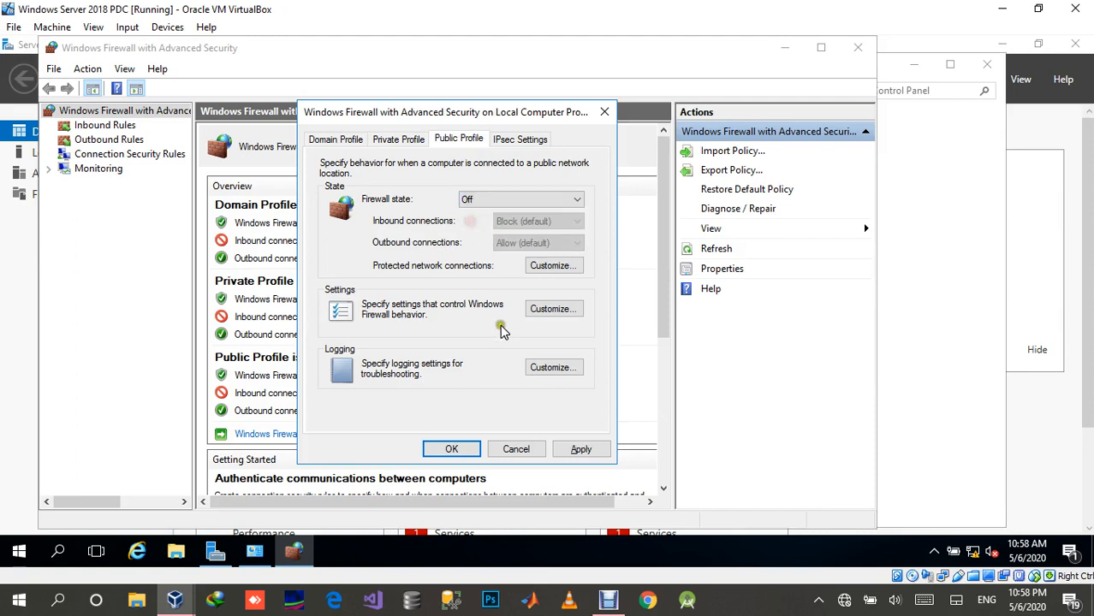
pyautogui.click(577, 447)
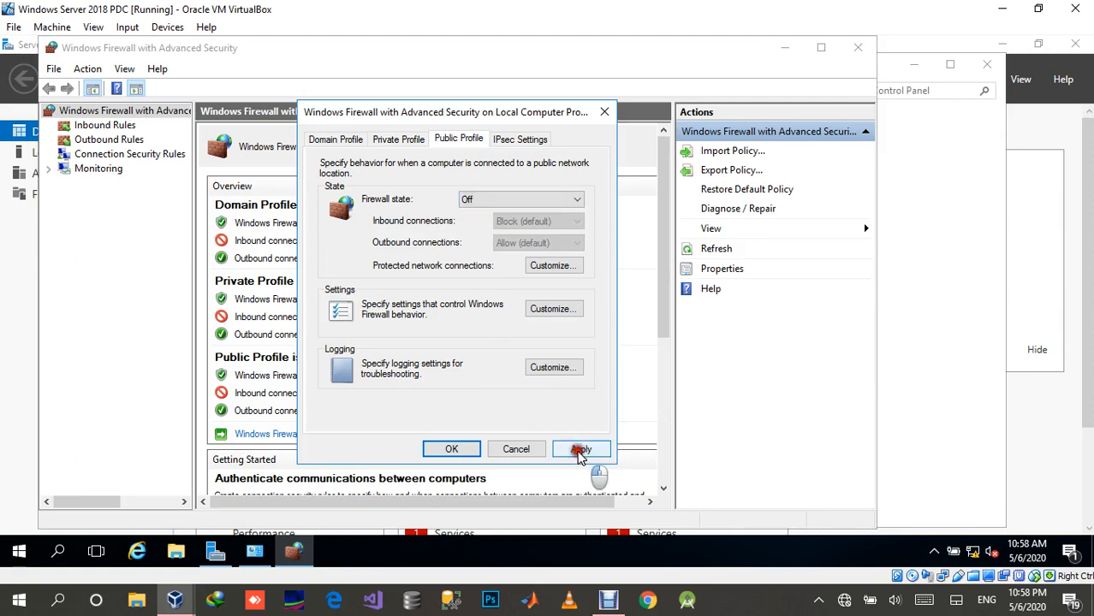
pyautogui.click(451, 450)
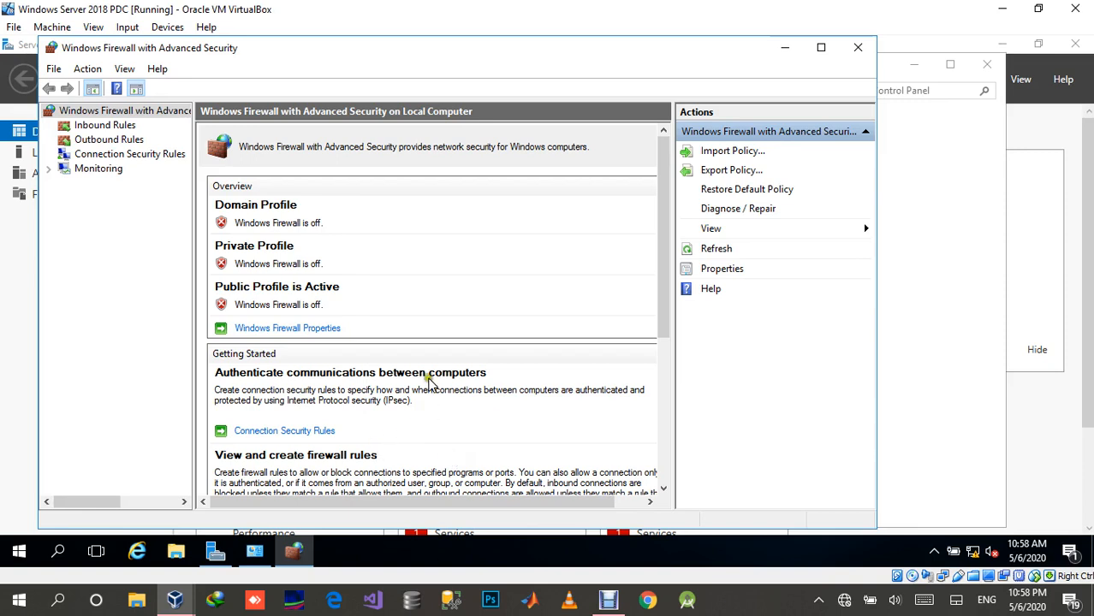
pyautogui.click(857, 47)
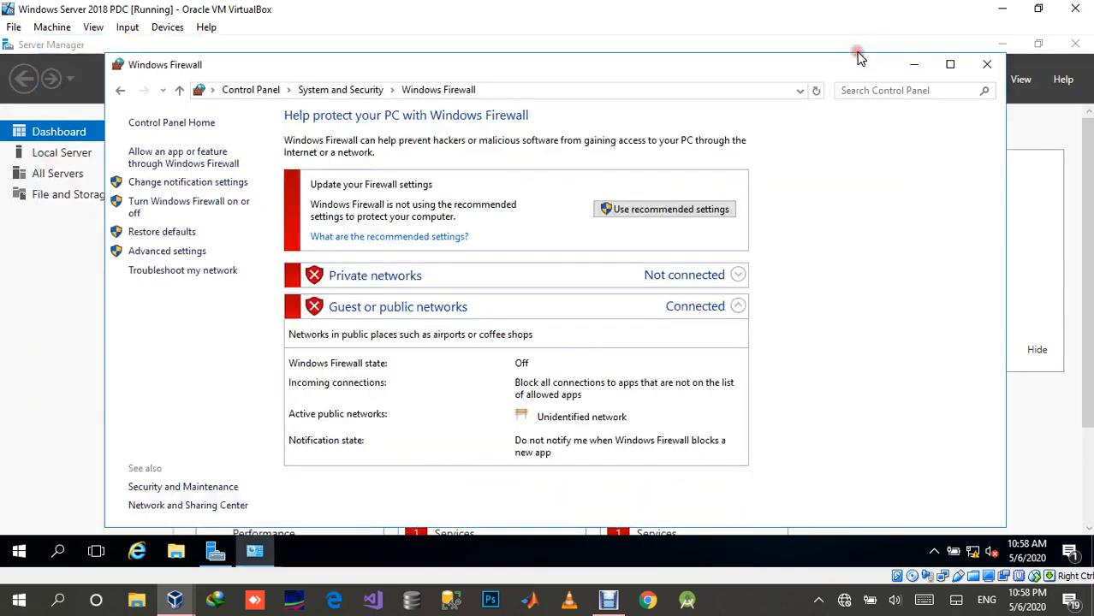
pyautogui.click(986, 64)
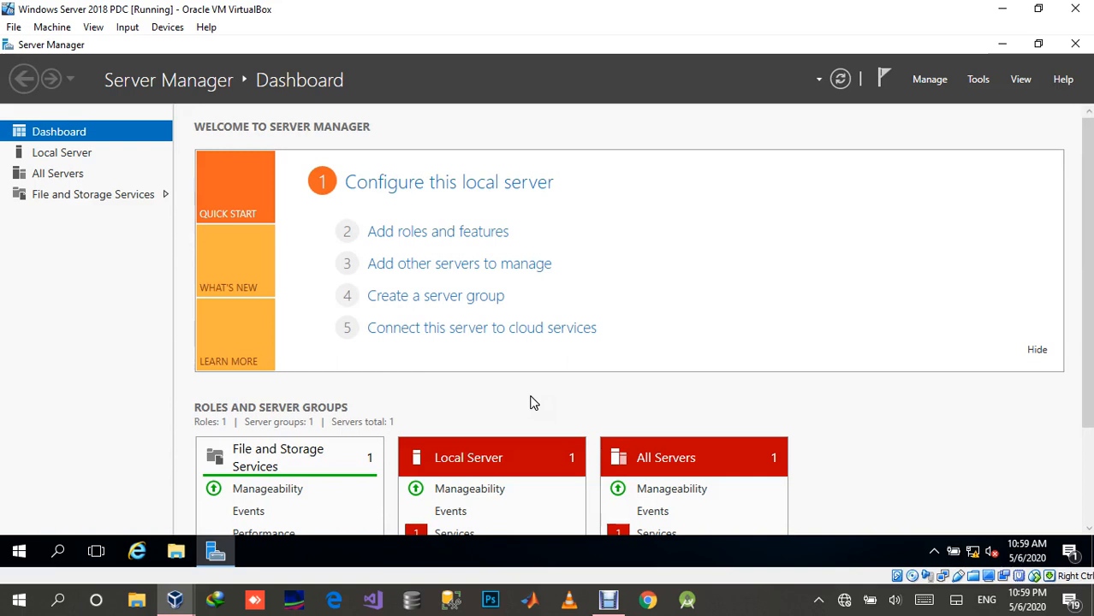
# Step: Examine the server's drives in This PC and the contents of the shared D_DRIVE (F:) network location
pyautogui.click(175, 560)
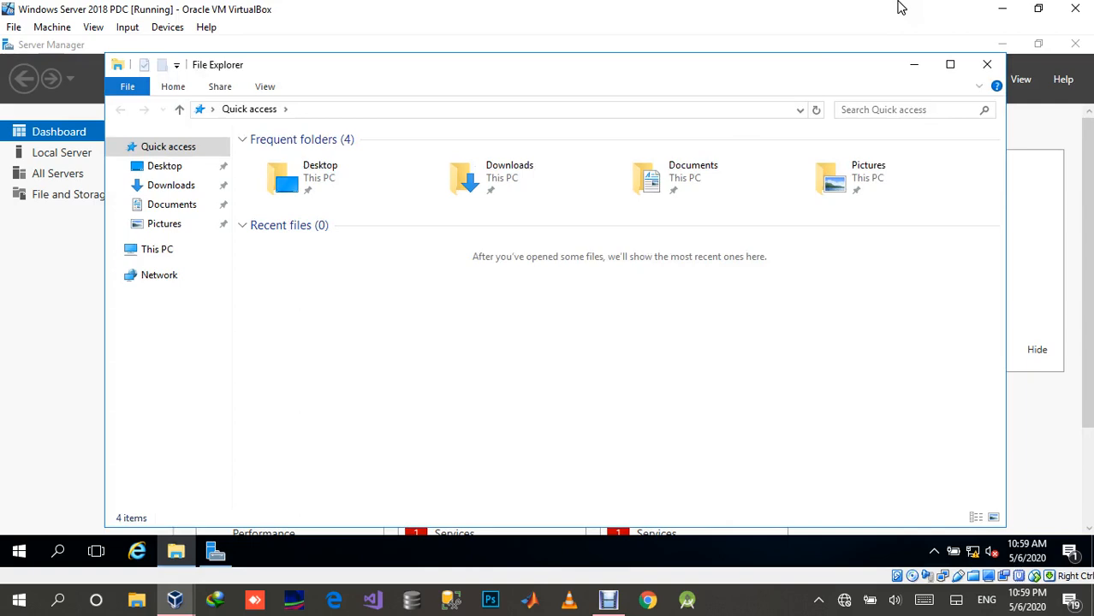
pyautogui.click(949, 64)
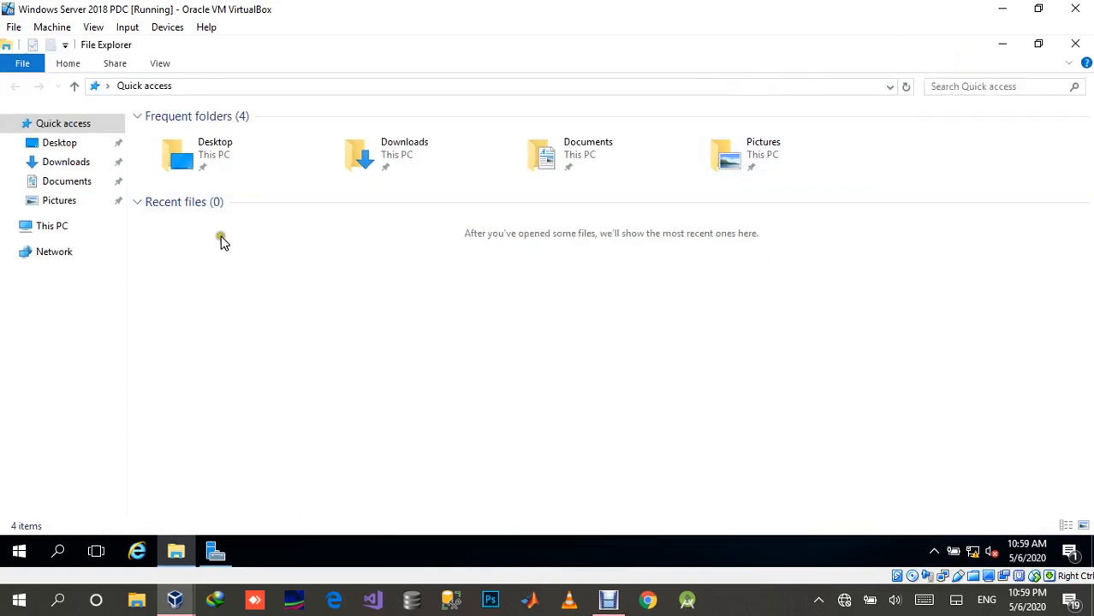
pyautogui.click(54, 228)
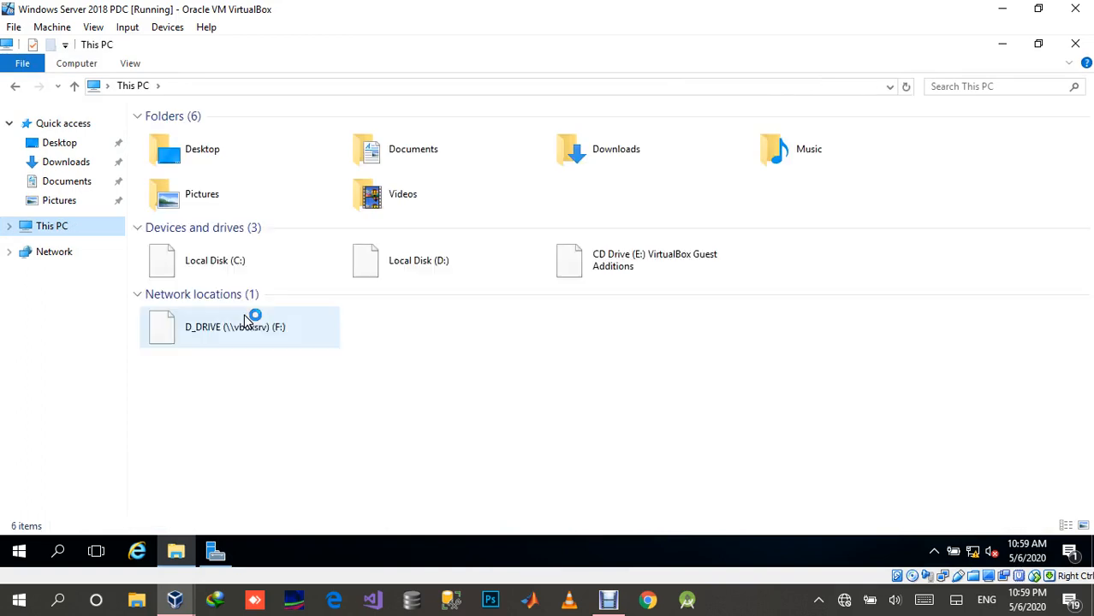
pyautogui.click(214, 332)
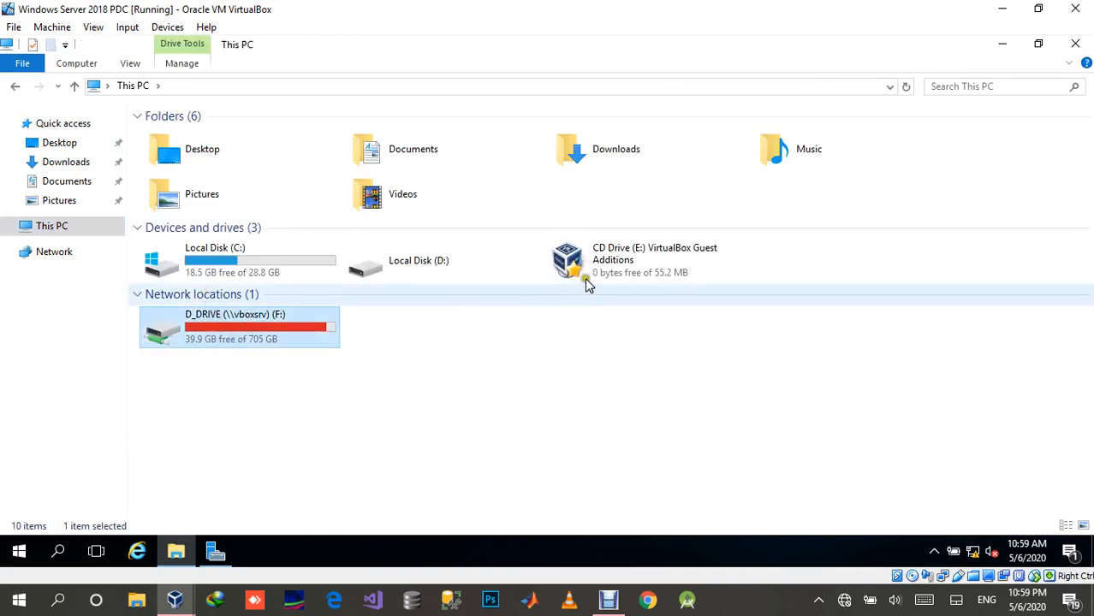
pyautogui.click(611, 266)
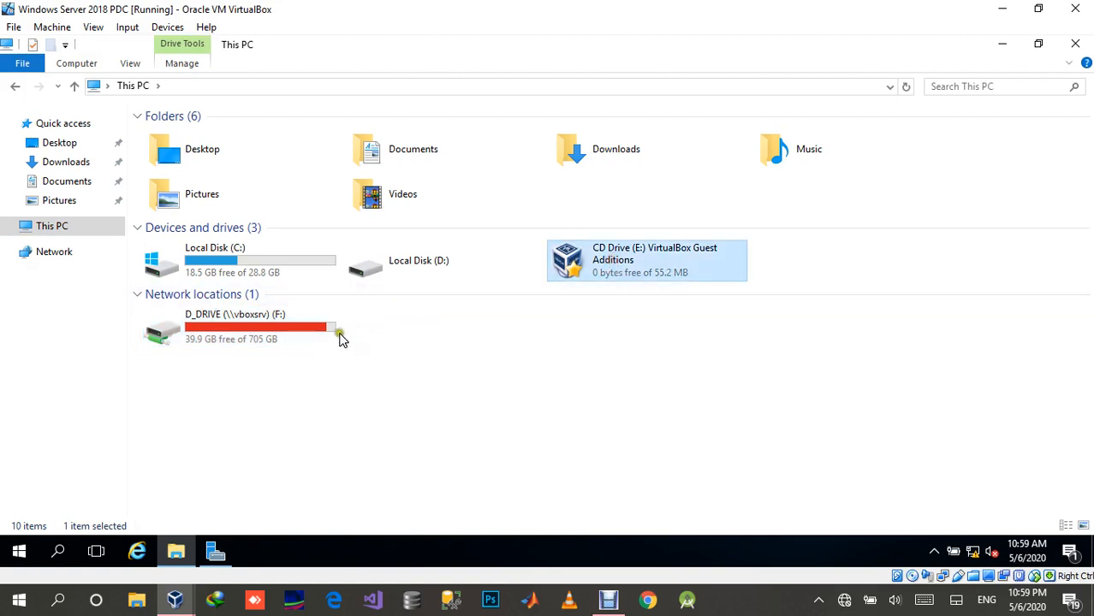
pyautogui.click(444, 267)
pyautogui.click(265, 332)
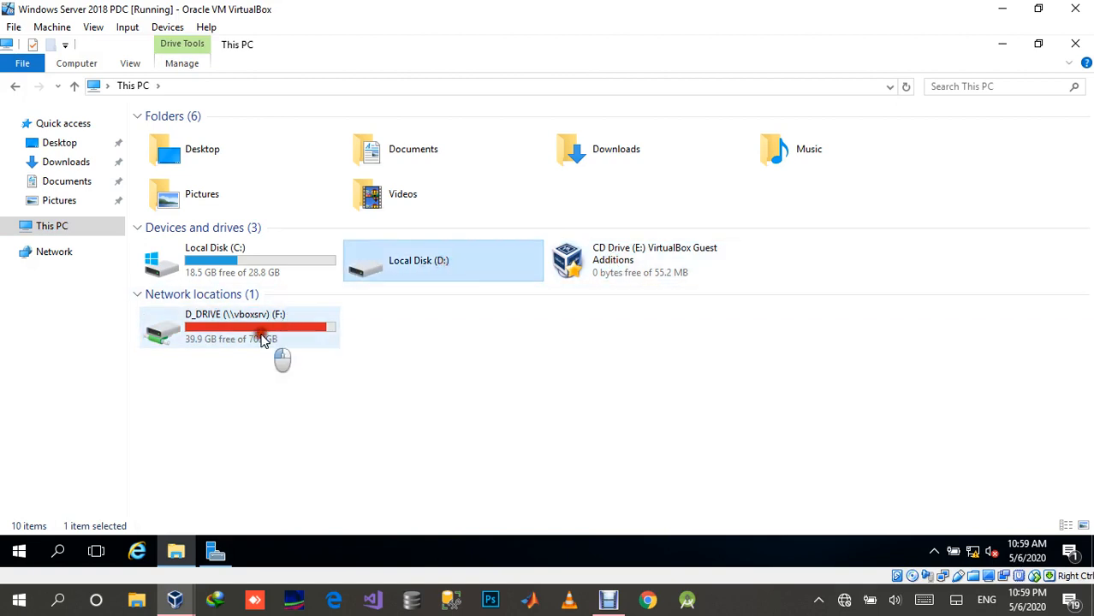
pyautogui.doubleClick(261, 337)
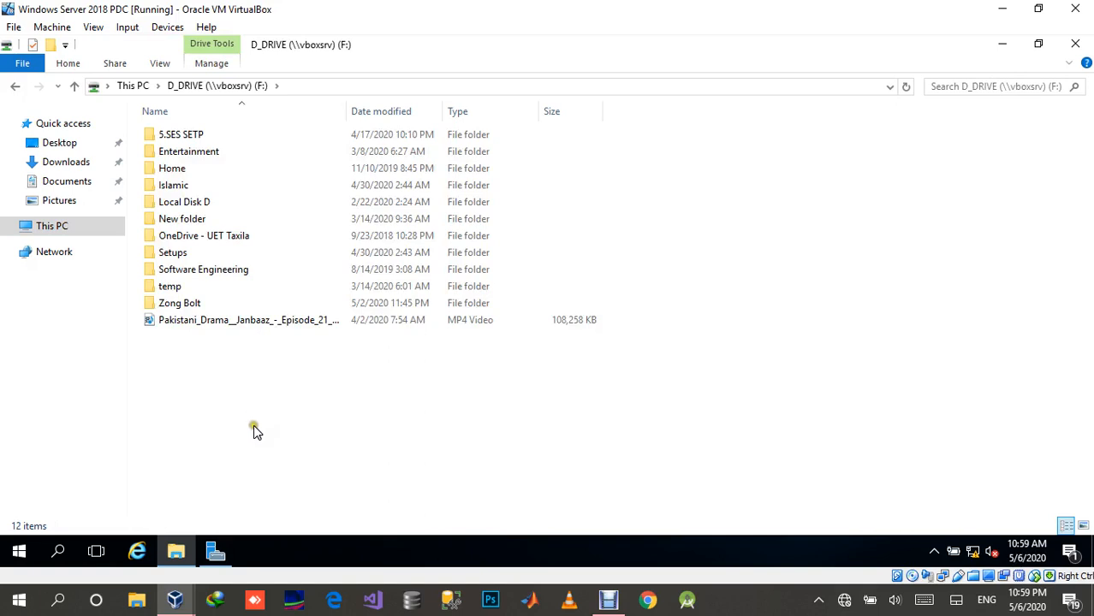
pyautogui.hotkey('alt', 'Up')
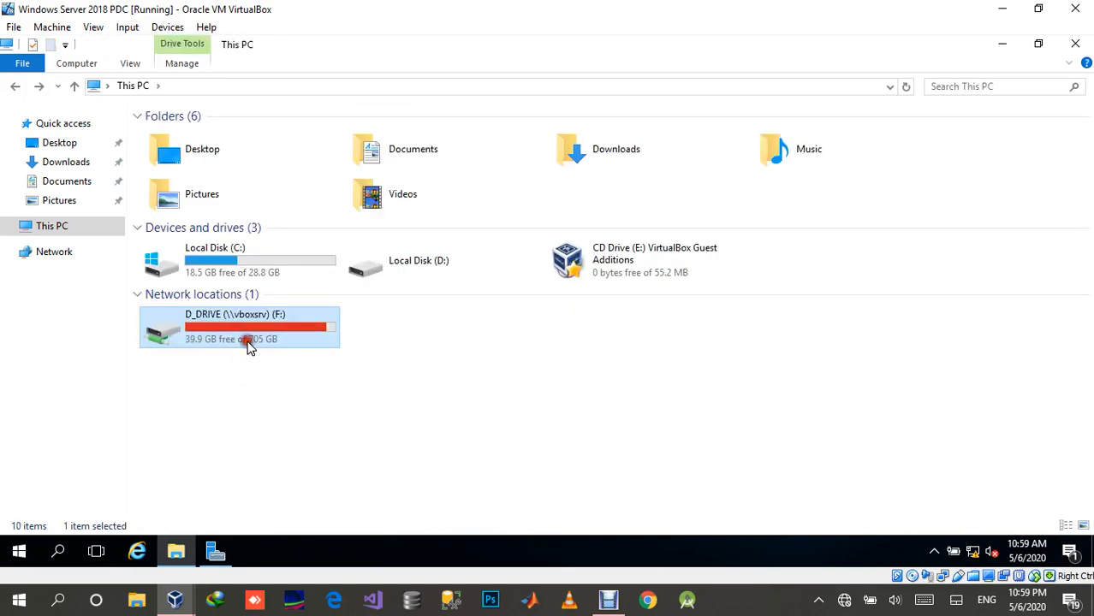
pyautogui.doubleClick(241, 347)
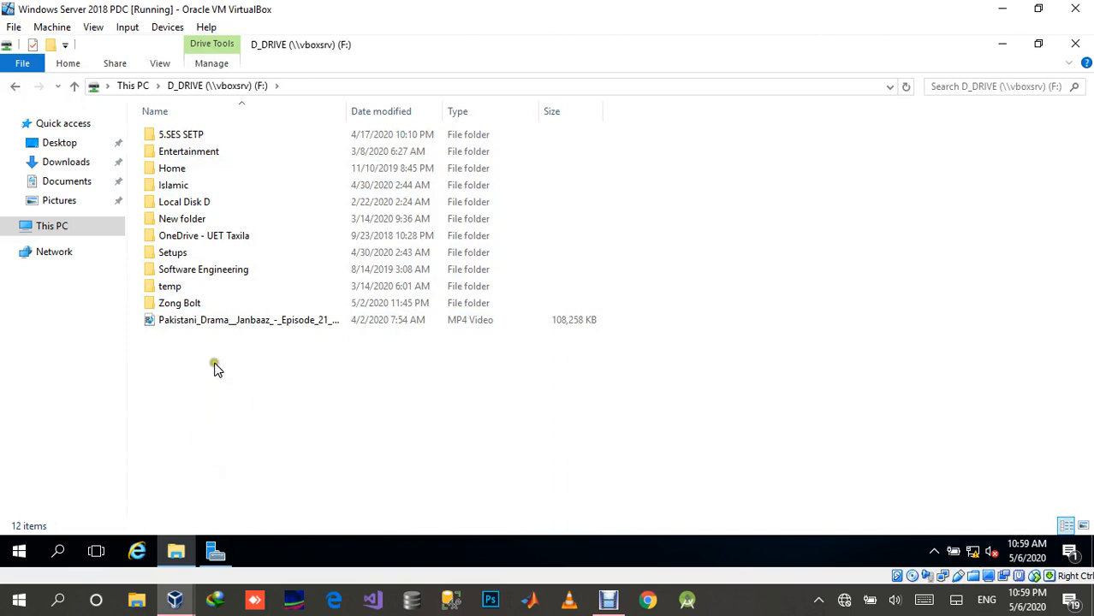
# Step: Close the D_DRIVE File Explorer window and Server Manager on the Windows Server 2018 PDC machine
pyautogui.moveTo(175, 606)
pyautogui.click(175, 604)
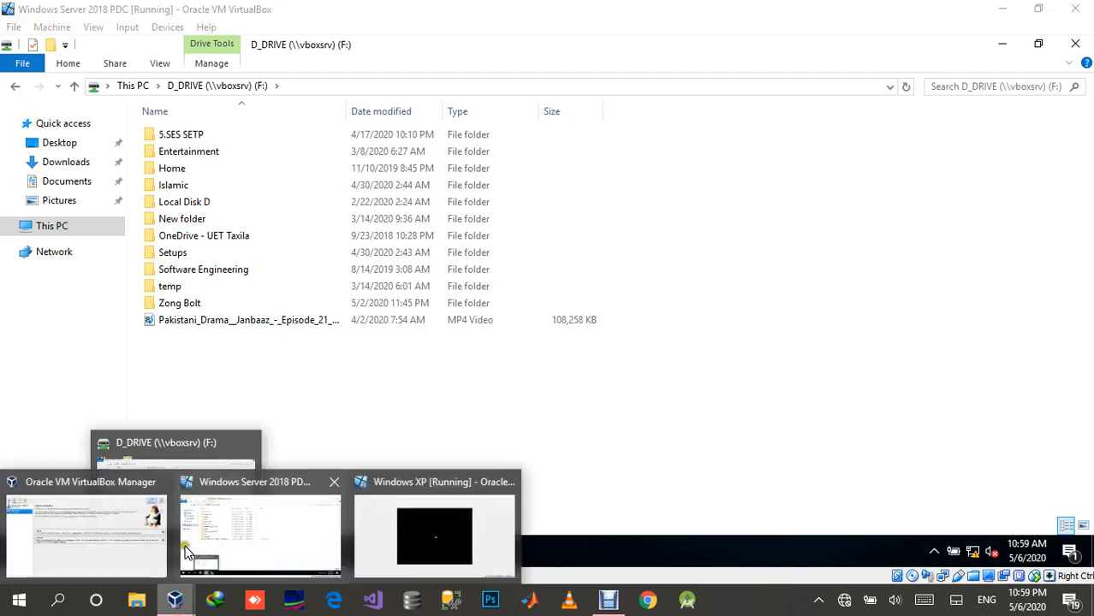
pyautogui.click(240, 370)
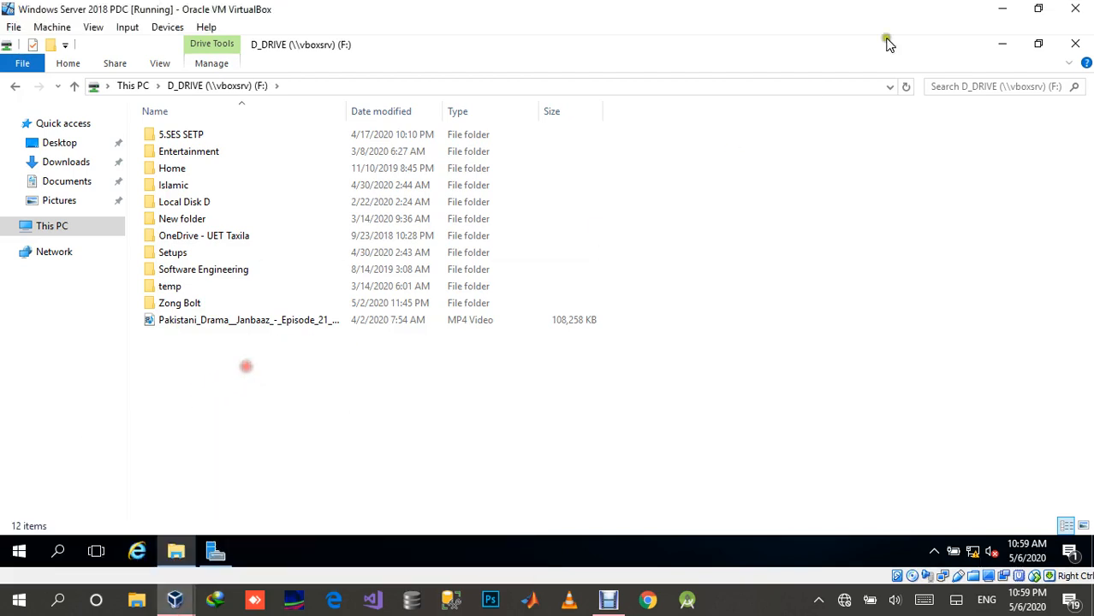
pyautogui.click(1074, 43)
pyautogui.click(1076, 44)
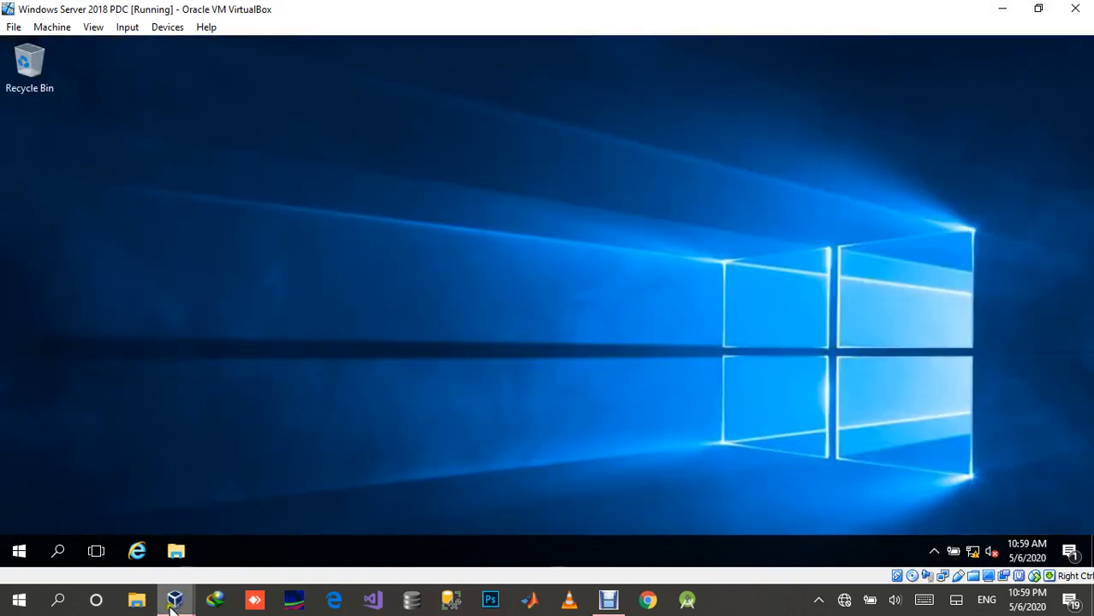
# Step: Switch to the Windows XP machine and accept the automatic screen resolution adjustment
pyautogui.click(171, 606)
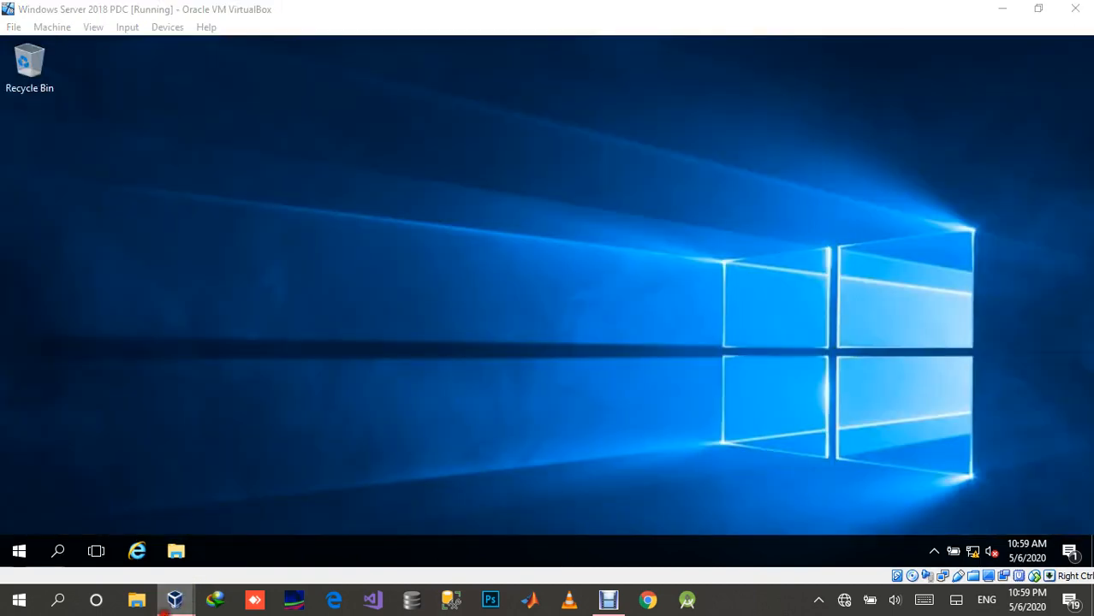
pyautogui.click(423, 524)
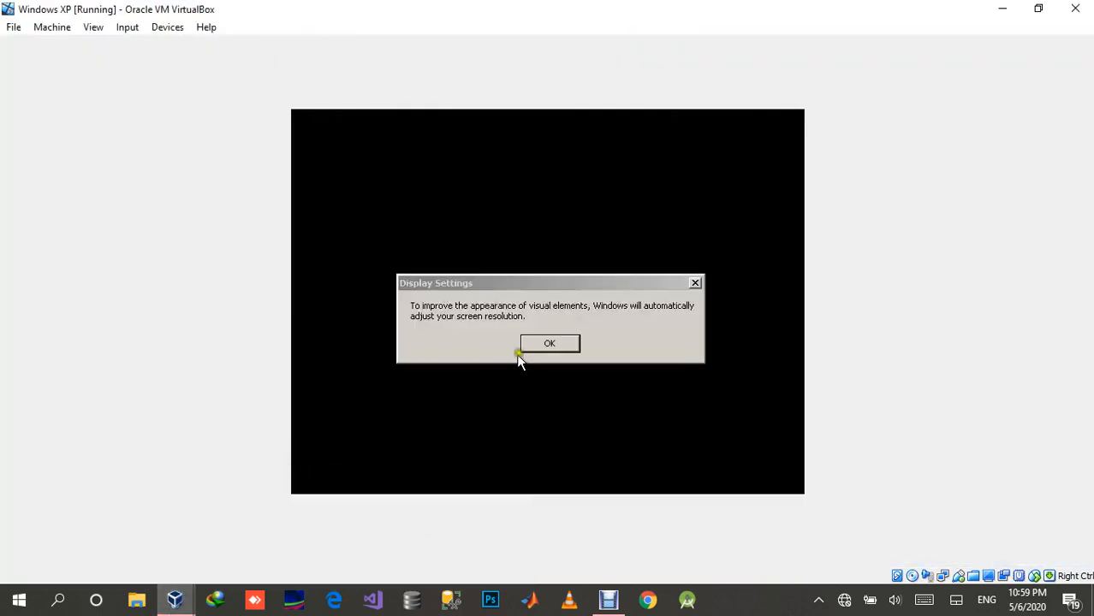
pyautogui.click(542, 351)
pyautogui.click(542, 351)
pyautogui.click(431, 179)
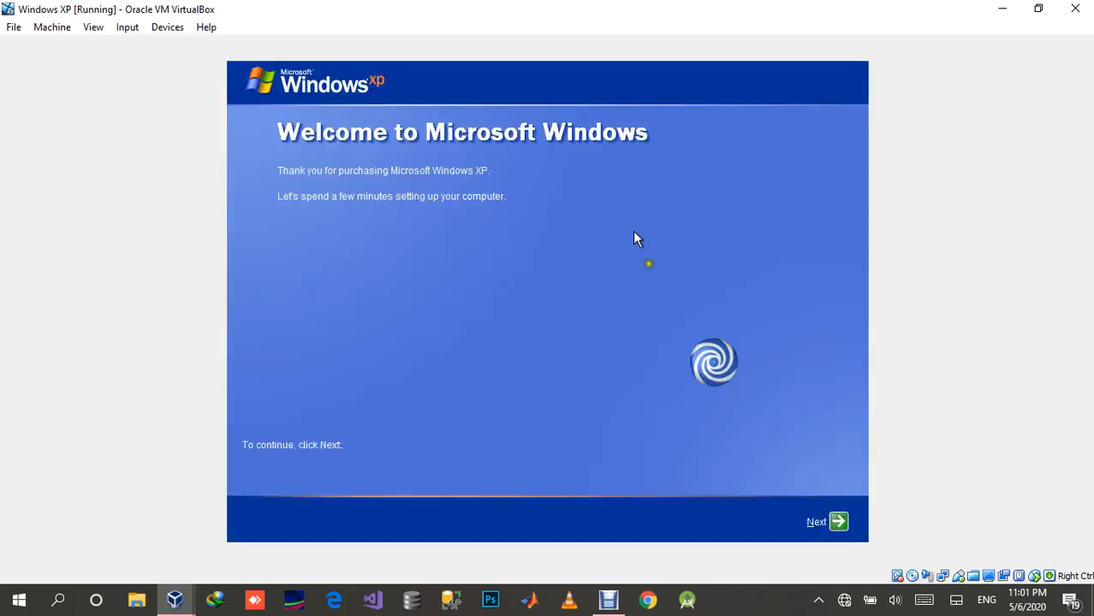
# Step: Start the Windows XP welcome setup and choose Not right now for Automatic Updates
pyautogui.click(837, 522)
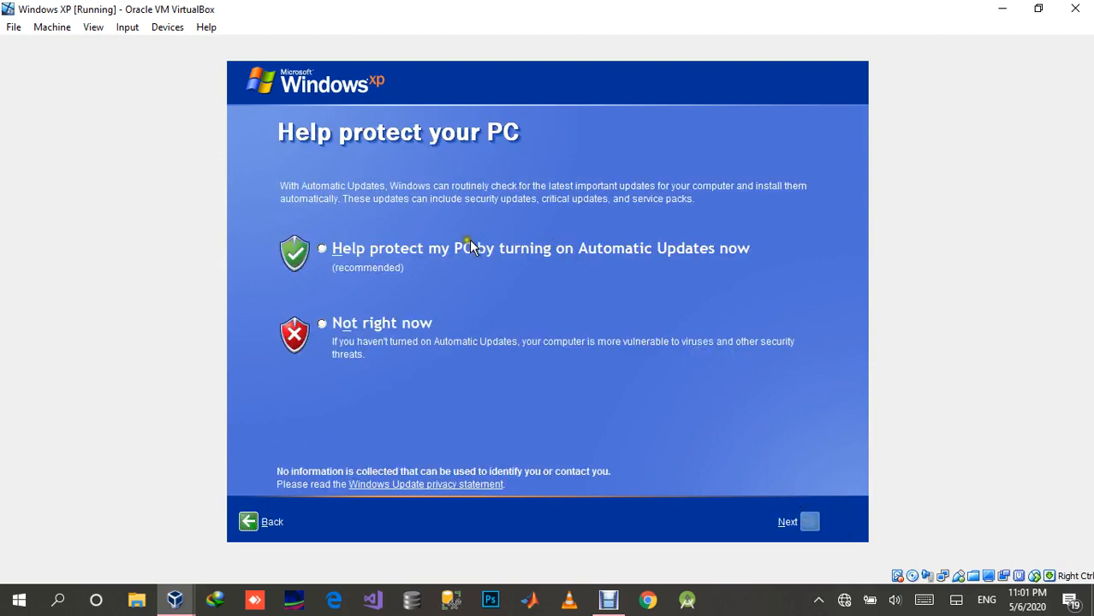
pyautogui.click(419, 247)
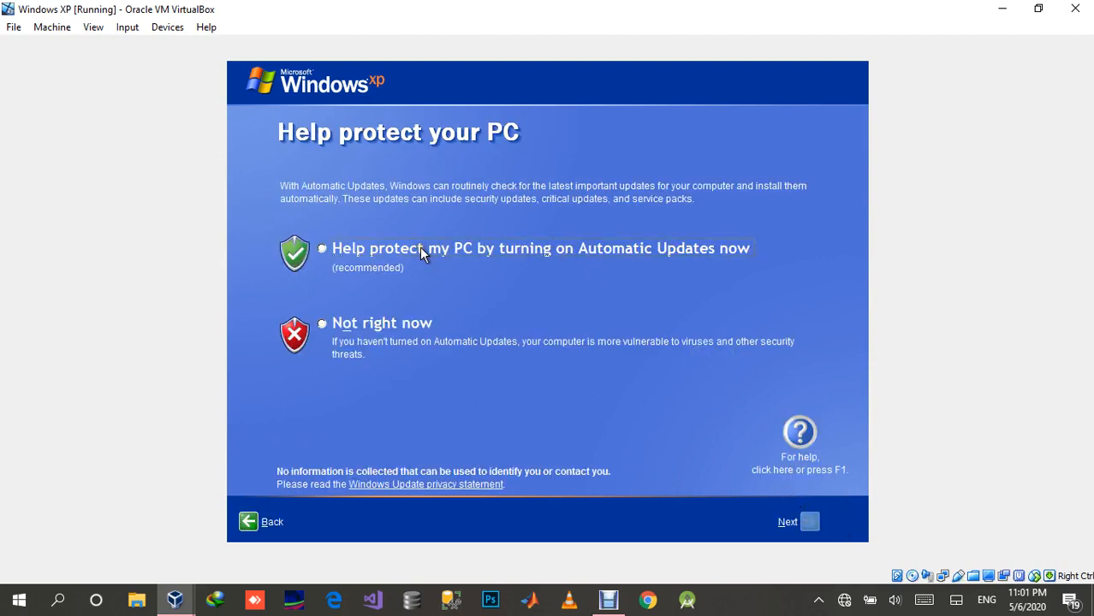
pyautogui.click(388, 324)
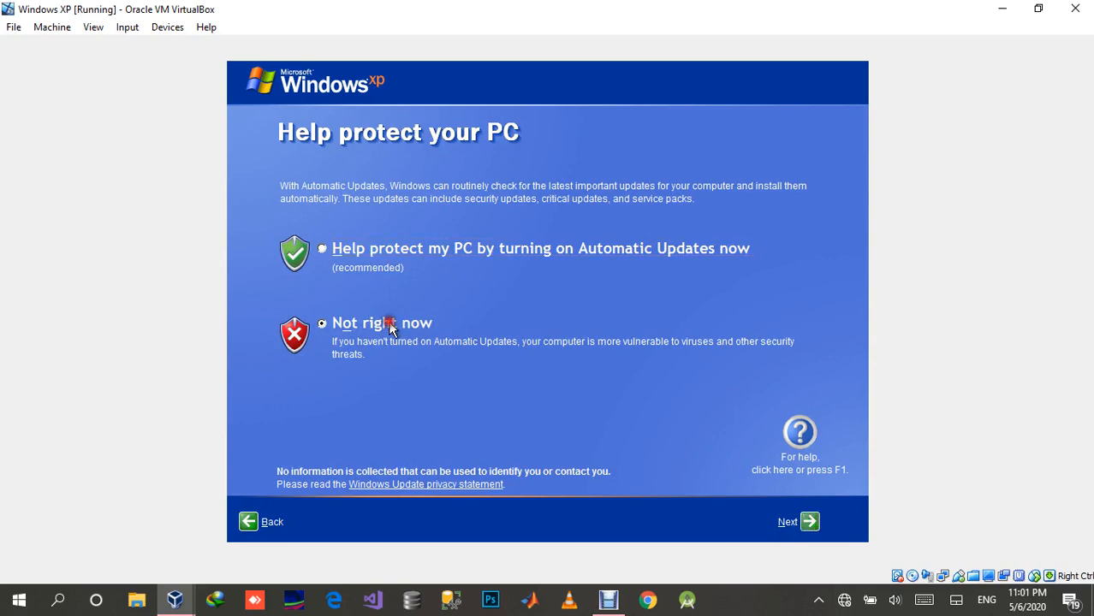
pyautogui.click(810, 523)
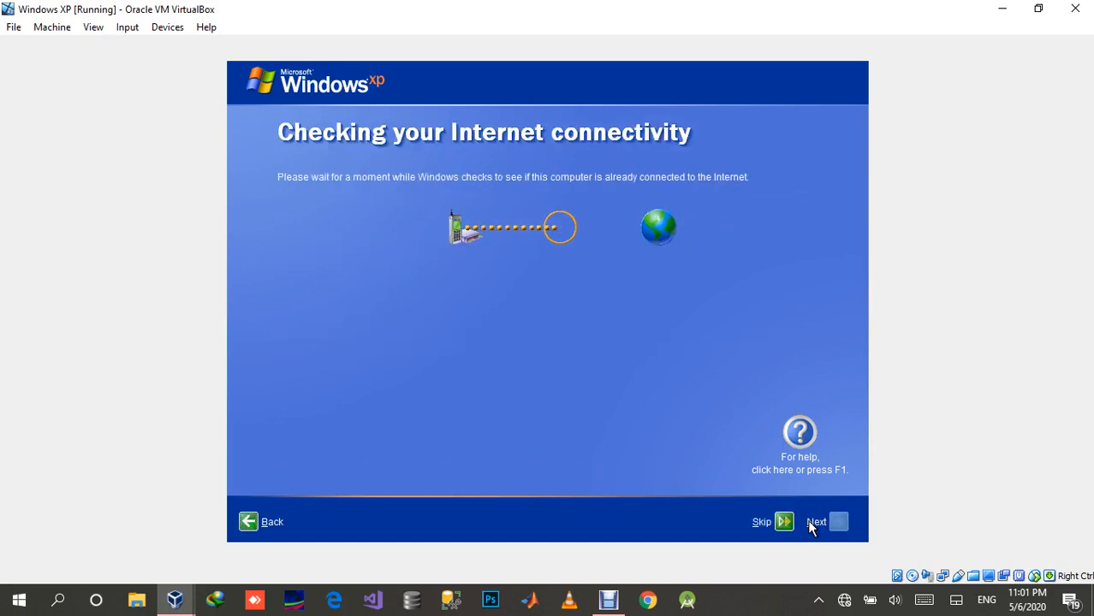
# Step: Skip the Internet connectivity check and decline online registration with Microsoft at this time
pyautogui.click(784, 523)
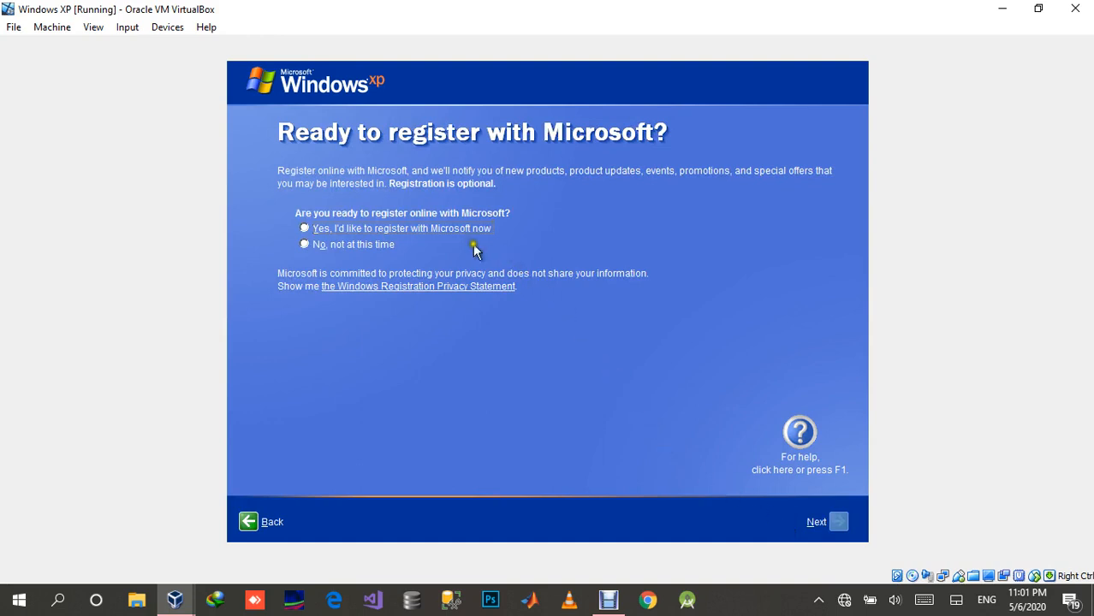
pyautogui.click(362, 246)
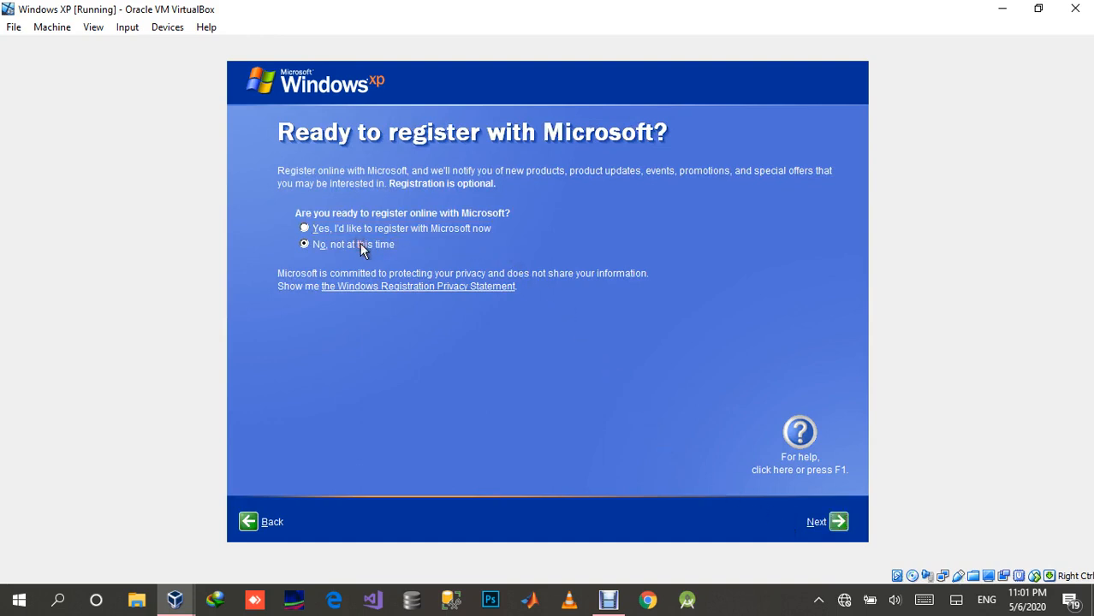
pyautogui.click(837, 522)
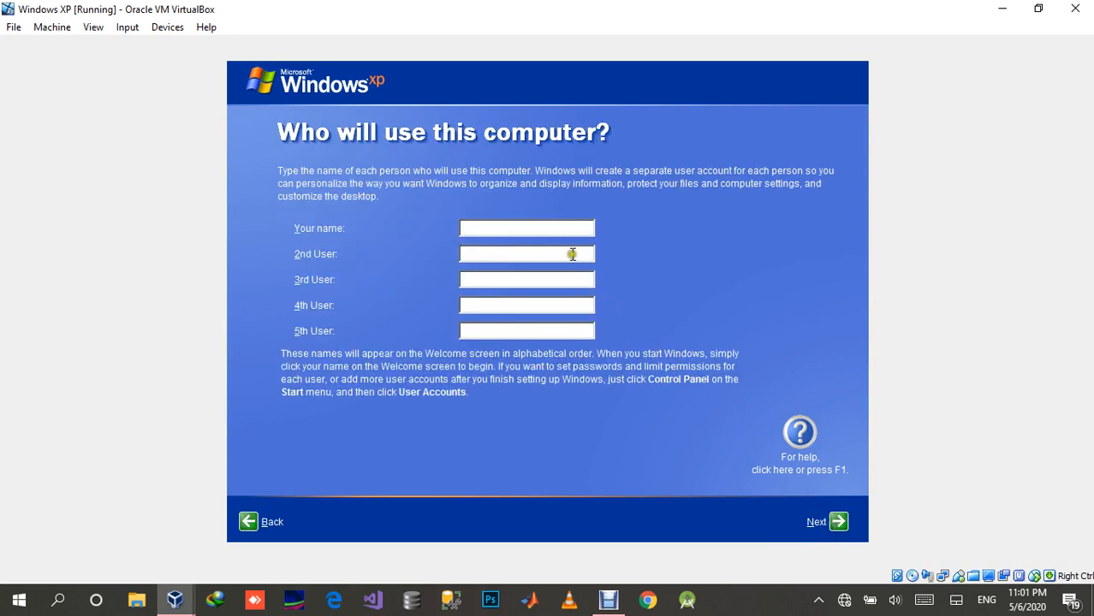
# Step: Enter the first user's name for the computer, leave the other user fields blank, and complete the welcome setup
pyautogui.click(562, 228)
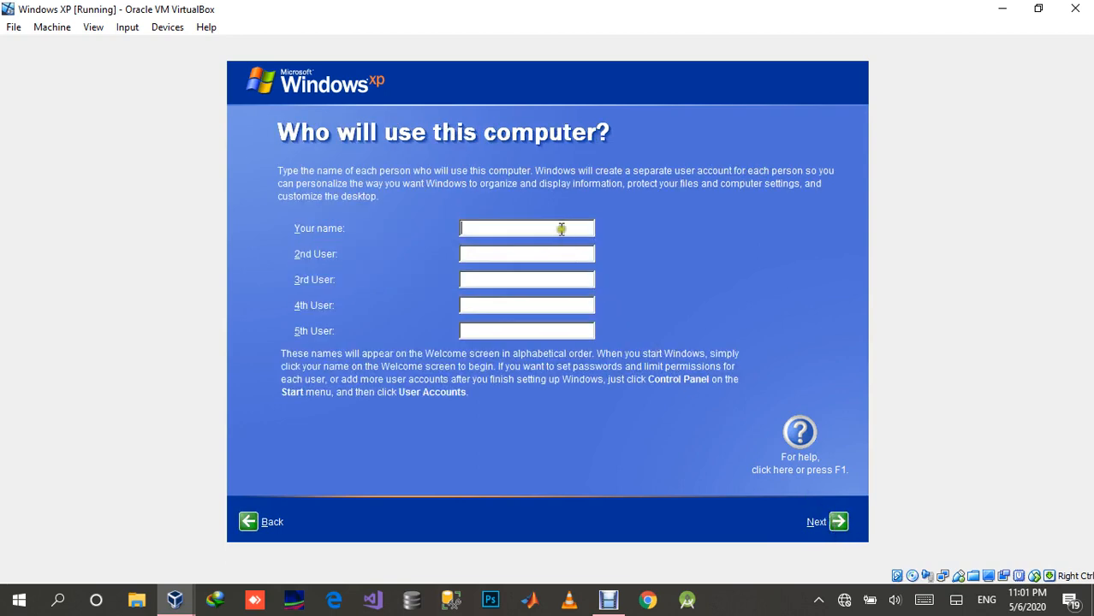
pyautogui.click(837, 523)
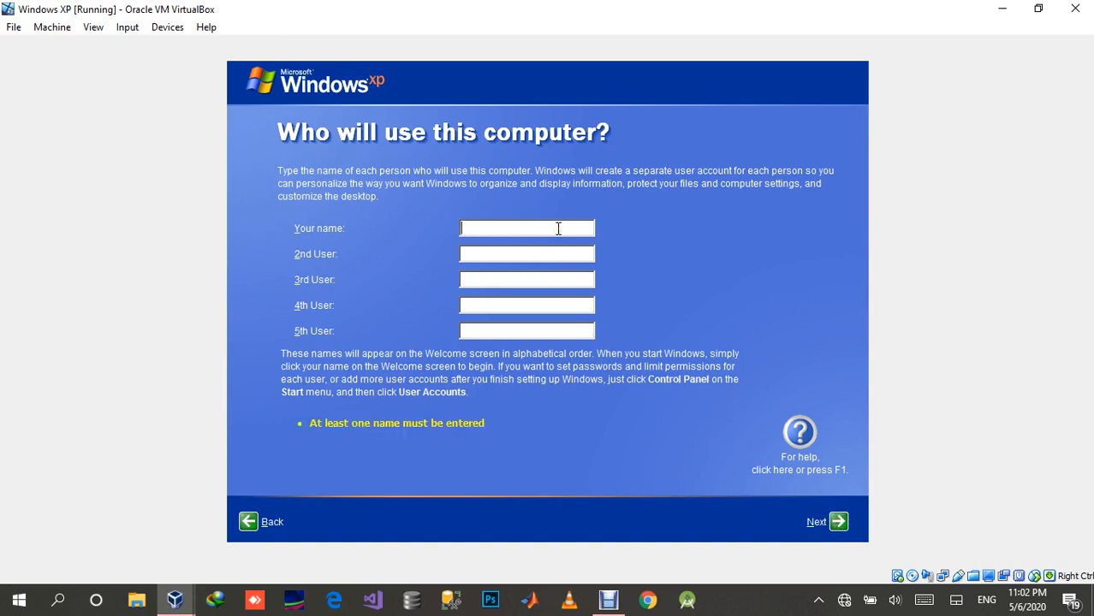
pyautogui.write('KHALID')
pyautogui.click(558, 227)
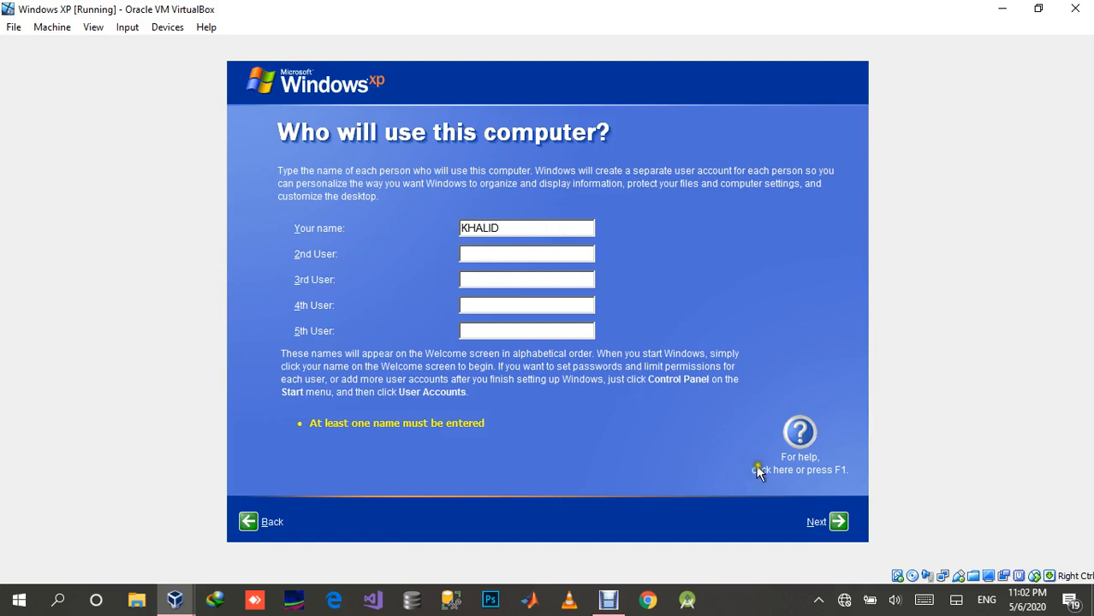
pyautogui.click(837, 522)
pyautogui.click(837, 522)
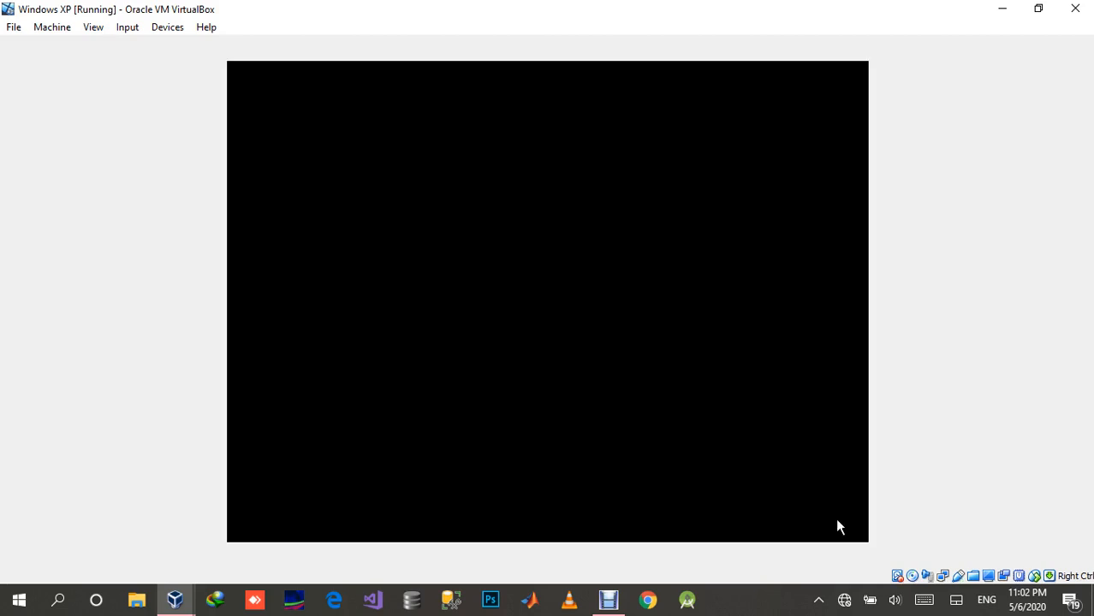
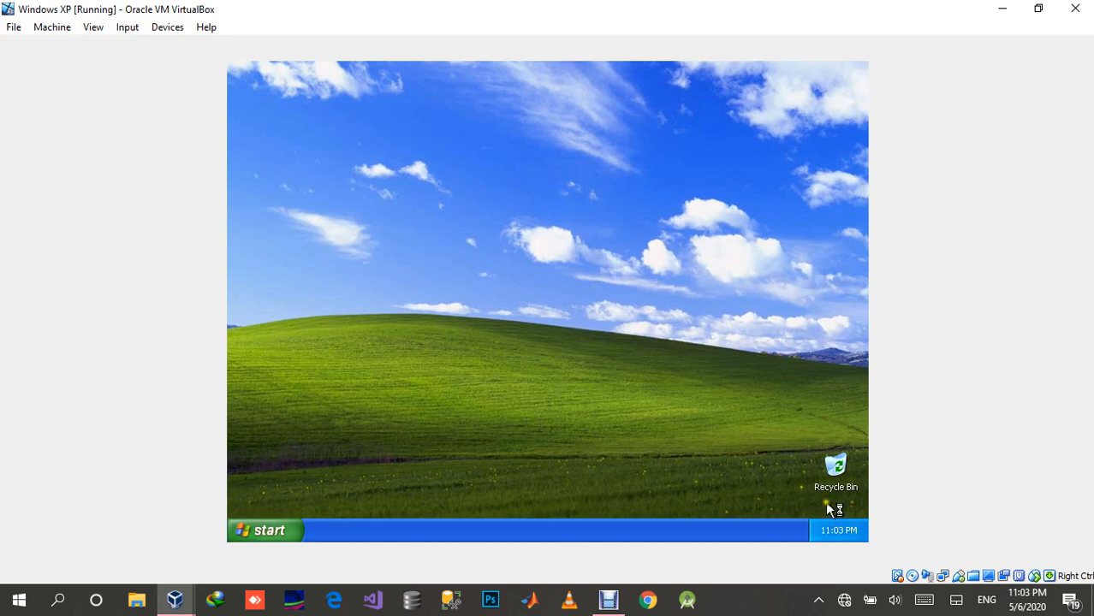
# Step: Refresh the Windows XP desktop, then install VirtualBox Guest Additions 5.2.18 with the default options and reboot the machine
pyautogui.rightClick(623, 228)
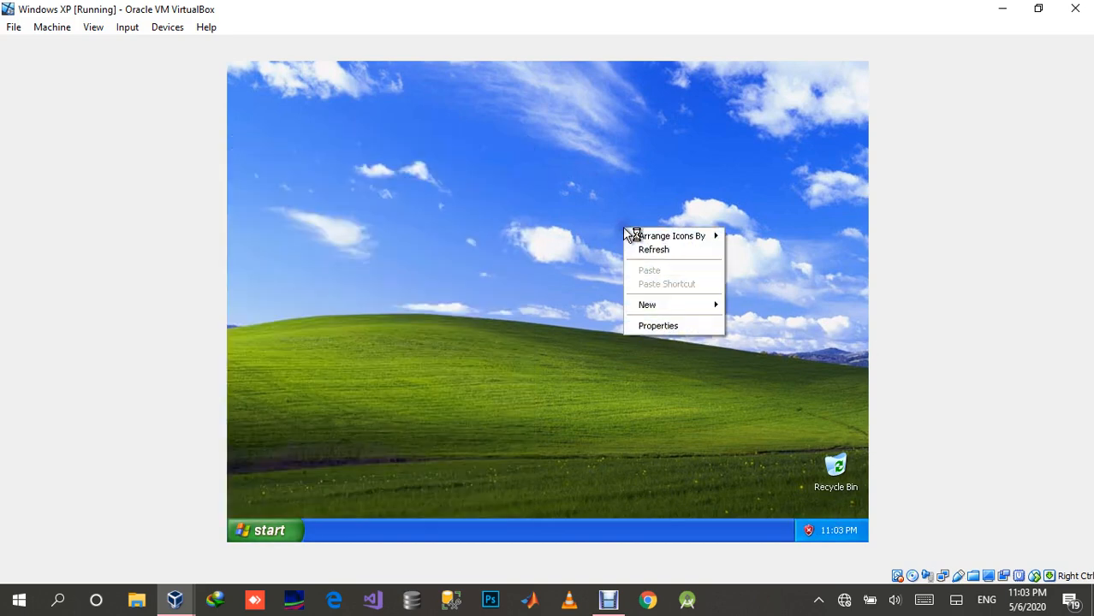
pyautogui.click(639, 248)
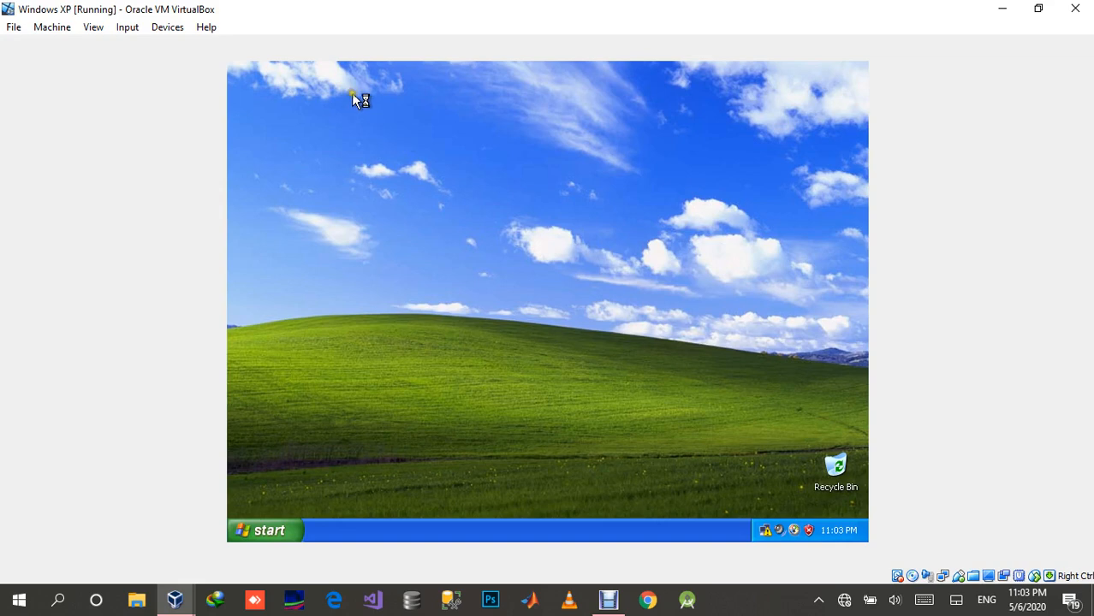
pyautogui.click(167, 28)
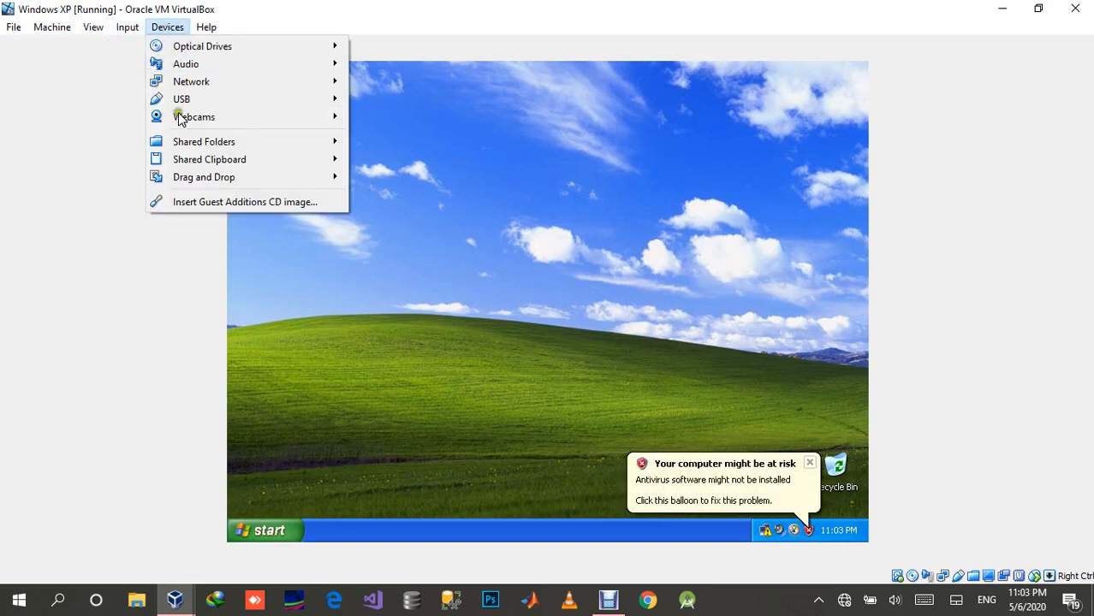
pyautogui.click(232, 202)
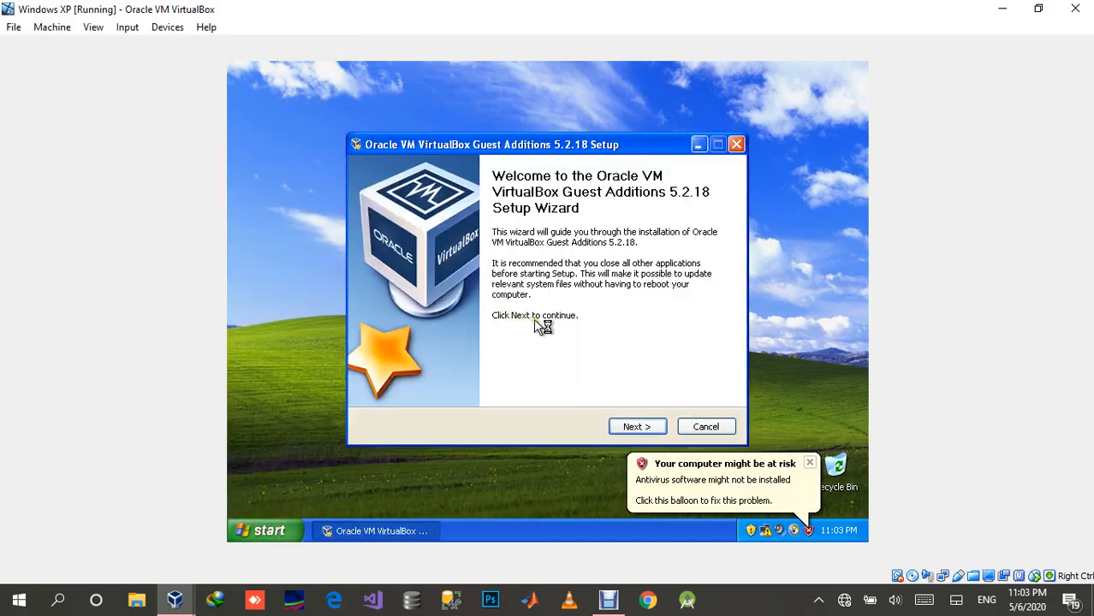
pyautogui.click(631, 427)
pyautogui.click(631, 427)
pyautogui.click(631, 427)
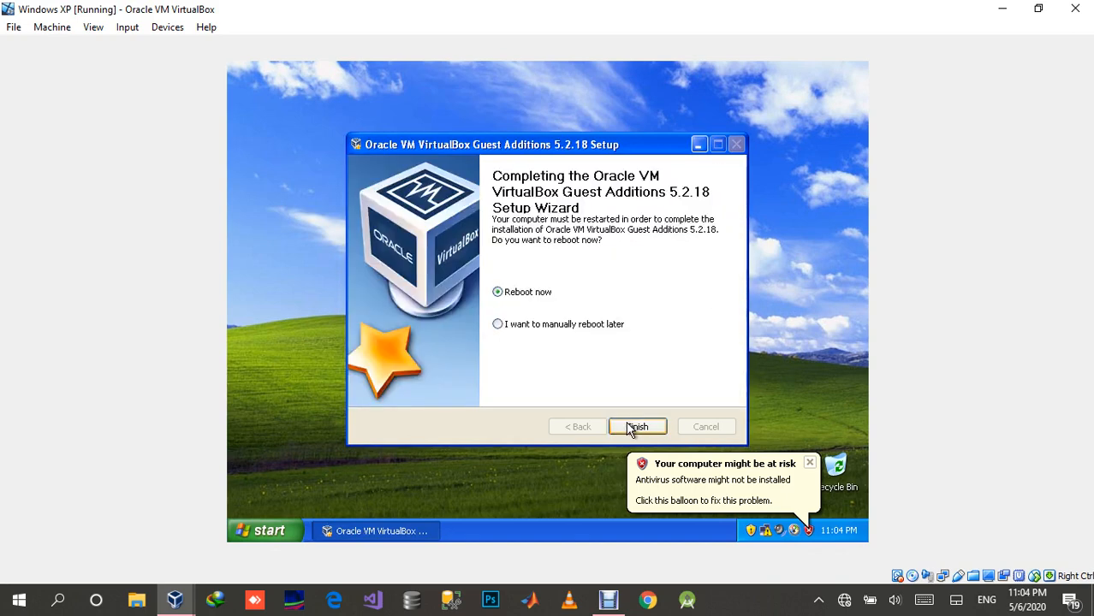
pyautogui.click(636, 426)
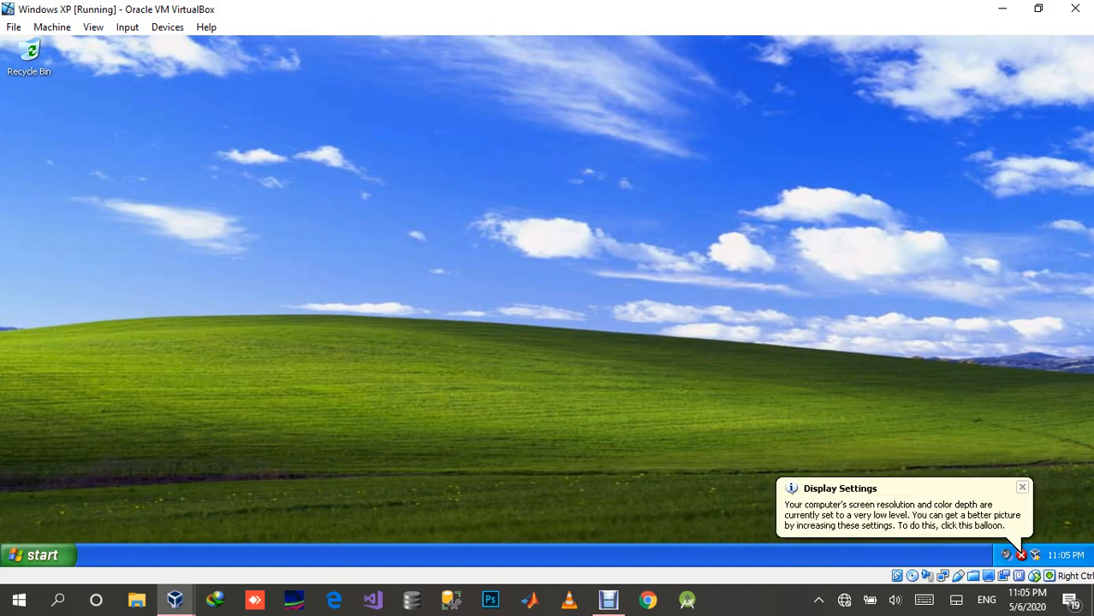
# Step: Dismiss the display settings and Windows XP tour notifications and show My Computer on the desktop
pyautogui.click(1022, 488)
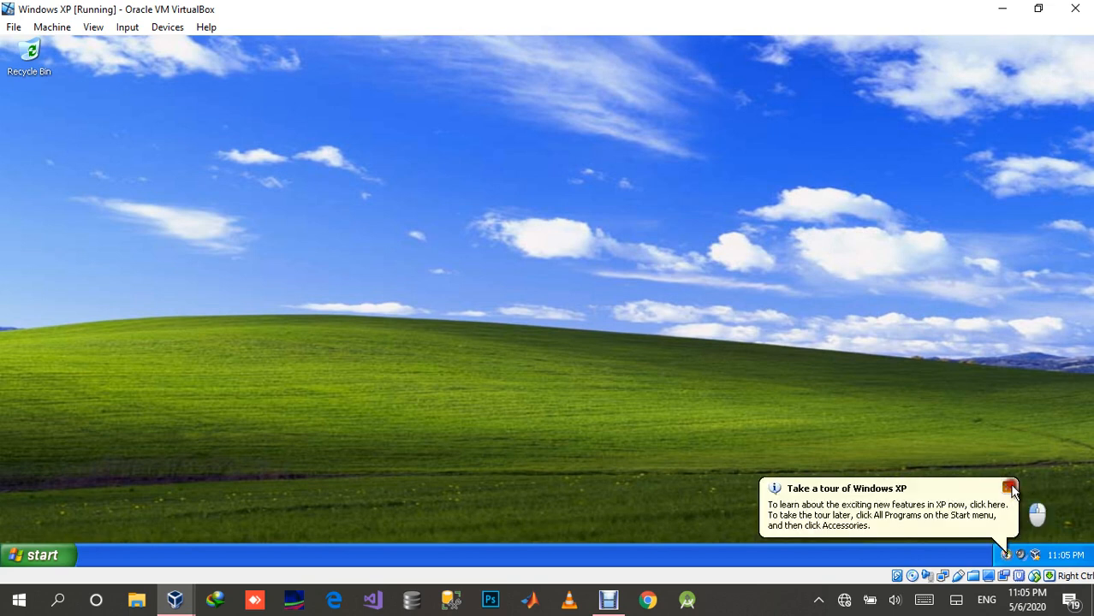
pyautogui.click(1008, 488)
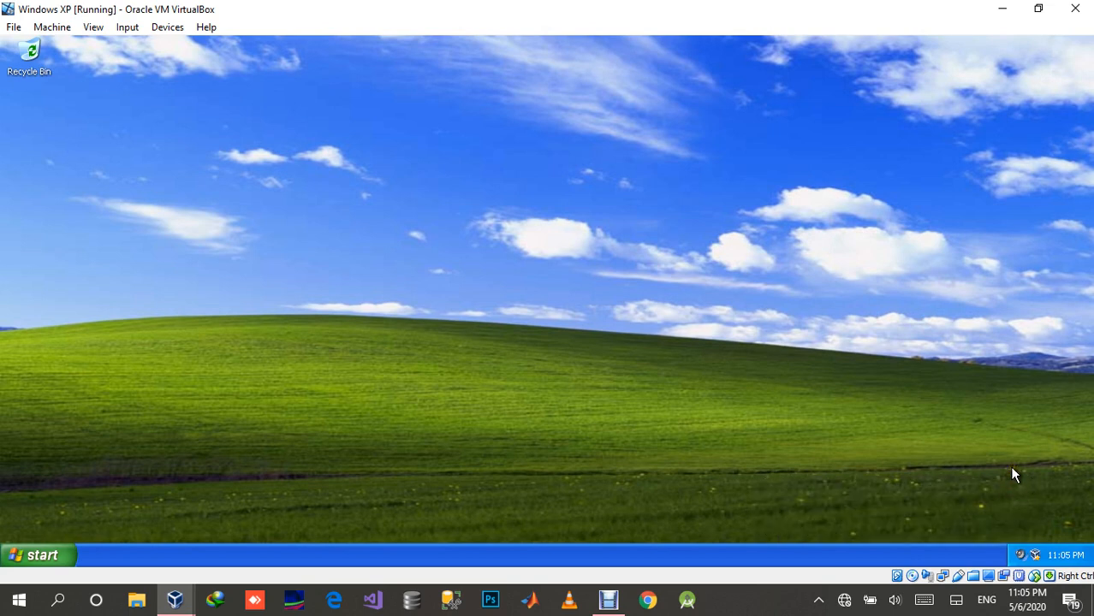
pyautogui.click(37, 550)
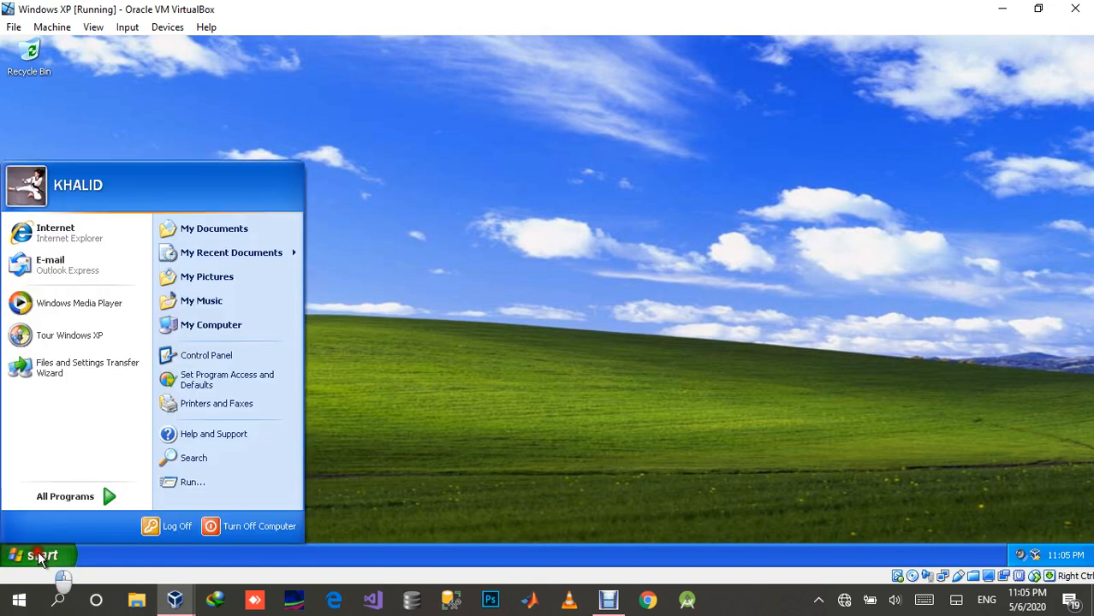
pyautogui.rightClick(215, 326)
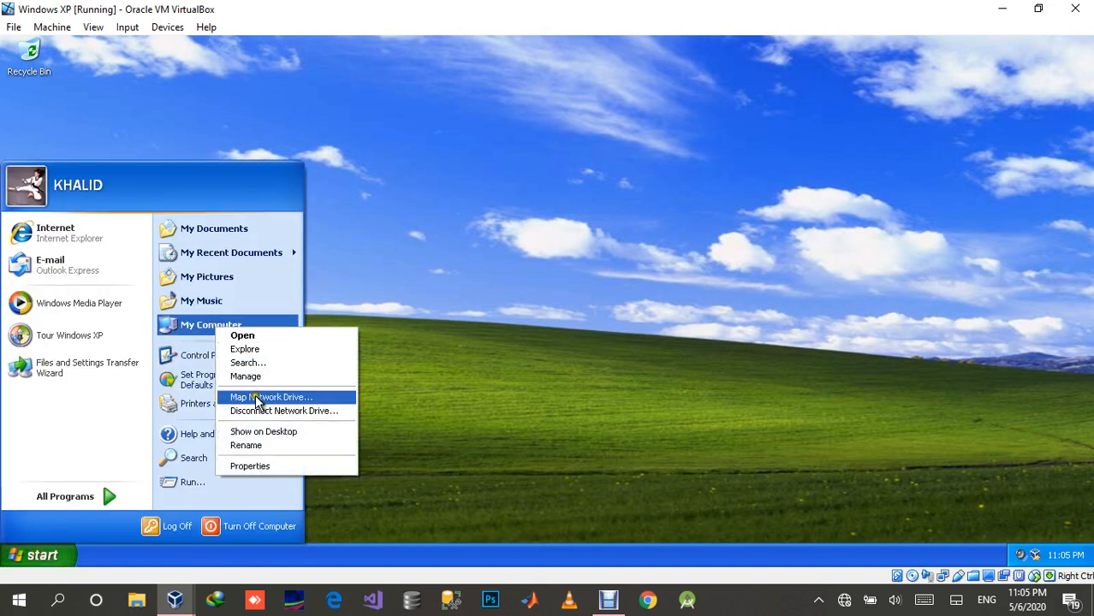
pyautogui.click(259, 432)
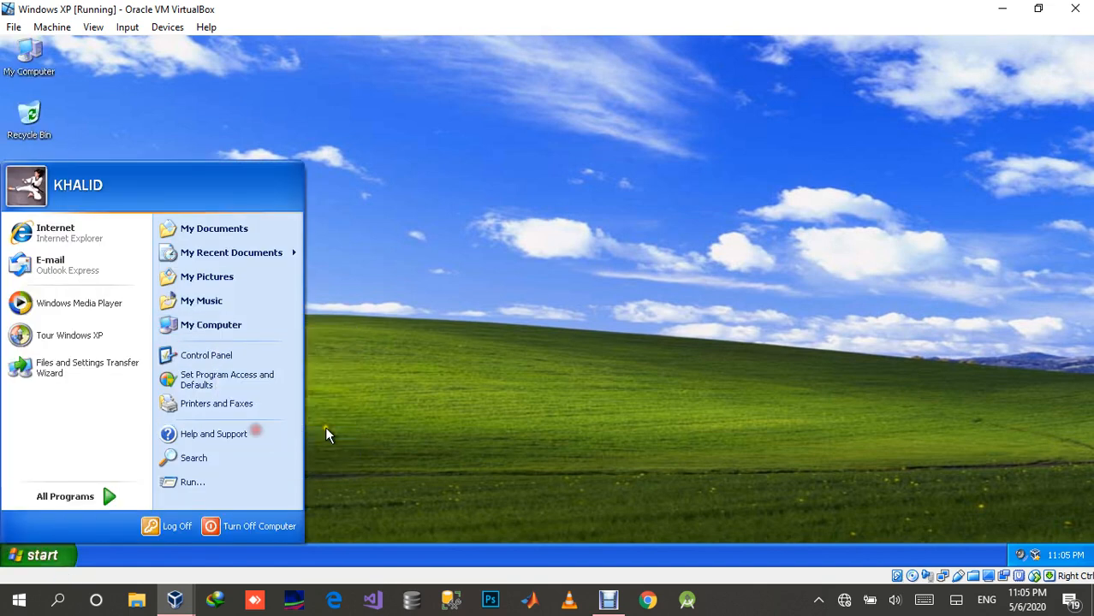
pyautogui.click(454, 260)
# Step: Open My Computer, examine its drives including the shared network drive, and close the window
pyautogui.doubleClick(30, 52)
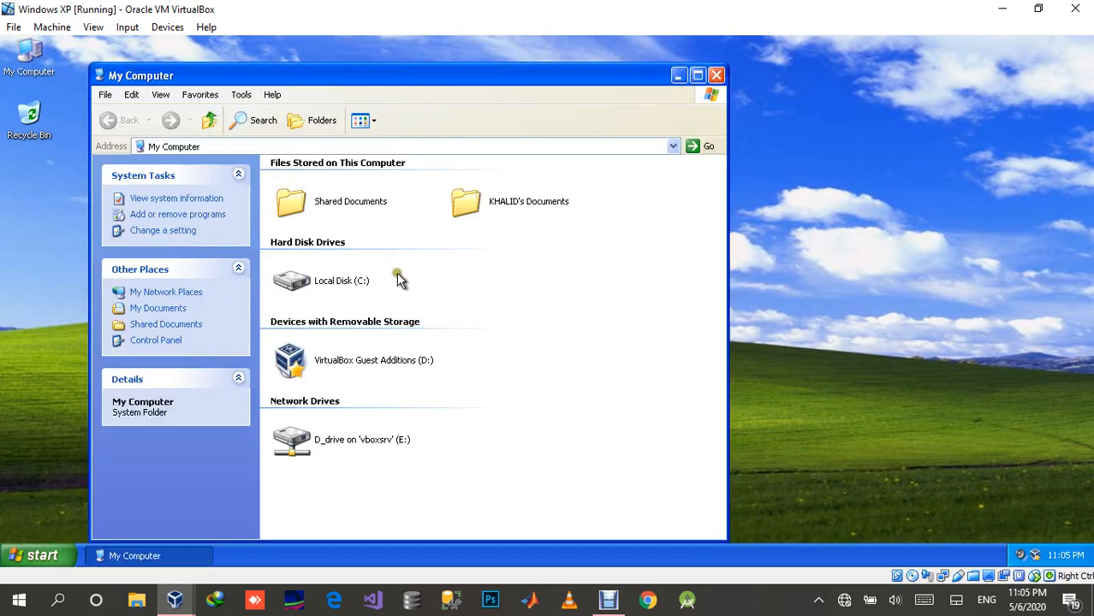
pyautogui.click(354, 437)
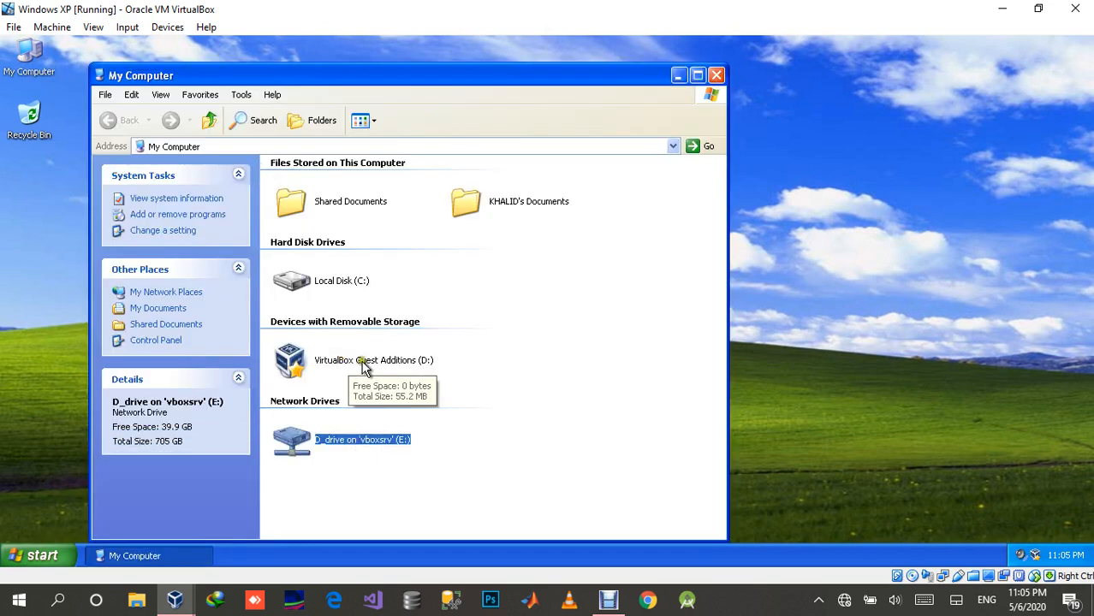
pyautogui.click(715, 76)
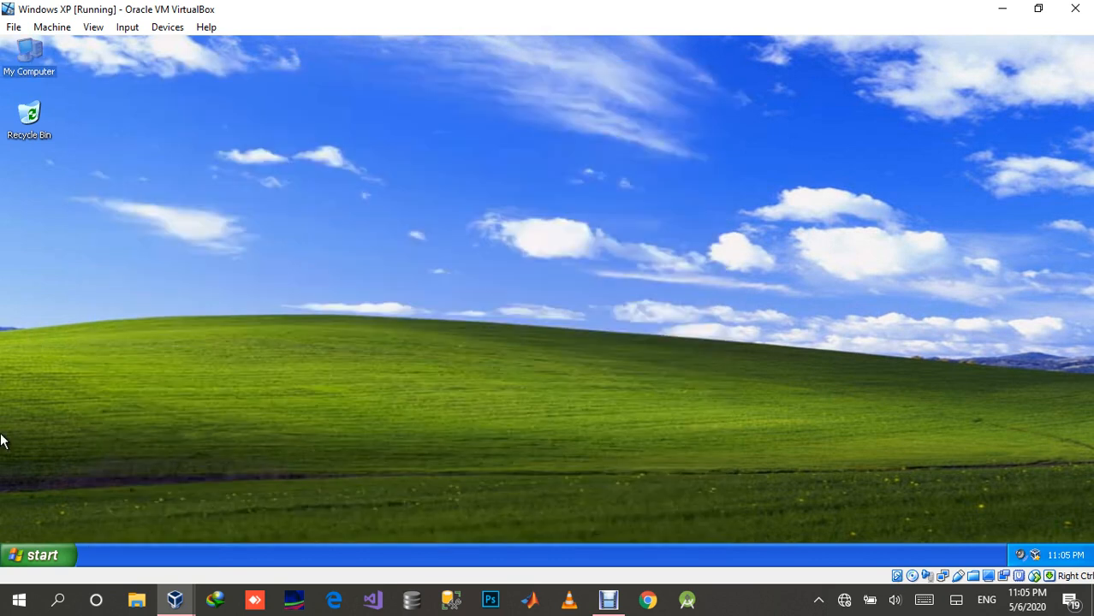
# Step: Open Network Connections under Network and Internet Connections in Control Panel and dismiss the Local Area Connection notification
pyautogui.click(39, 552)
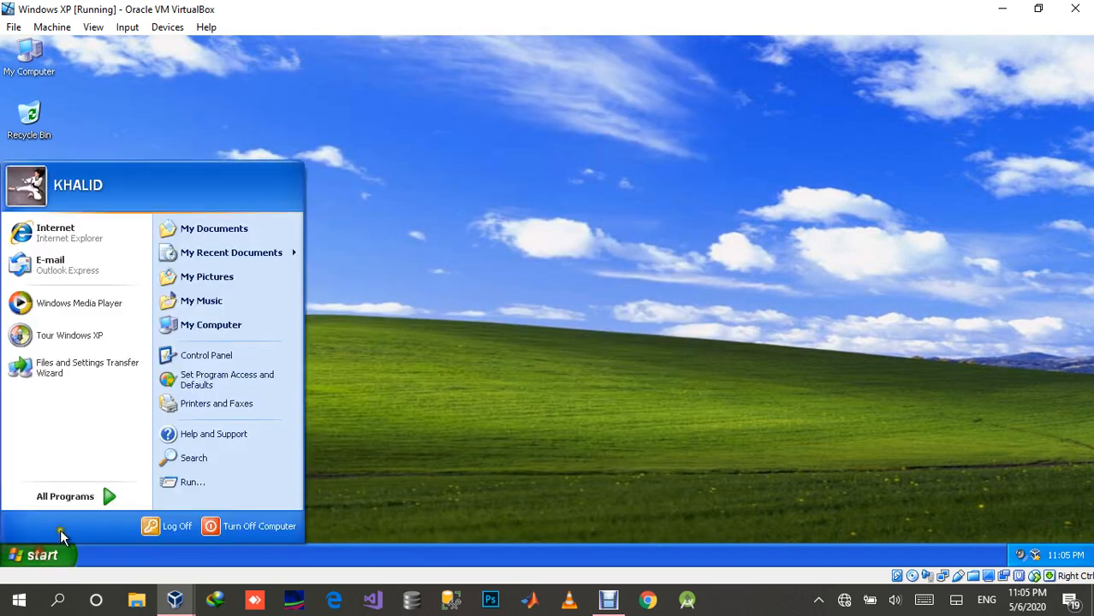
pyautogui.click(213, 355)
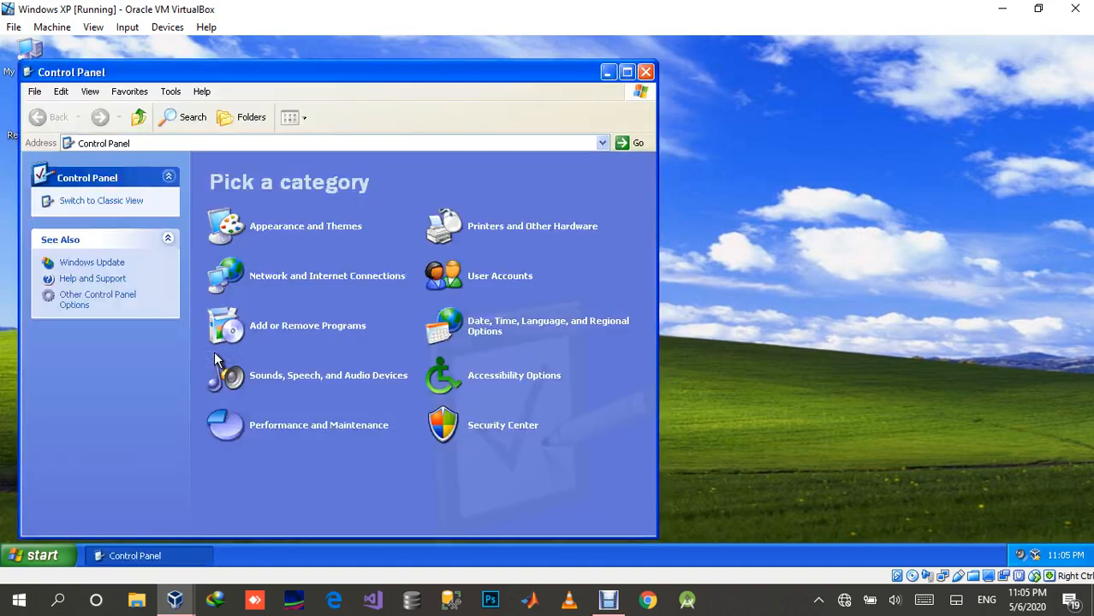
pyautogui.click(265, 279)
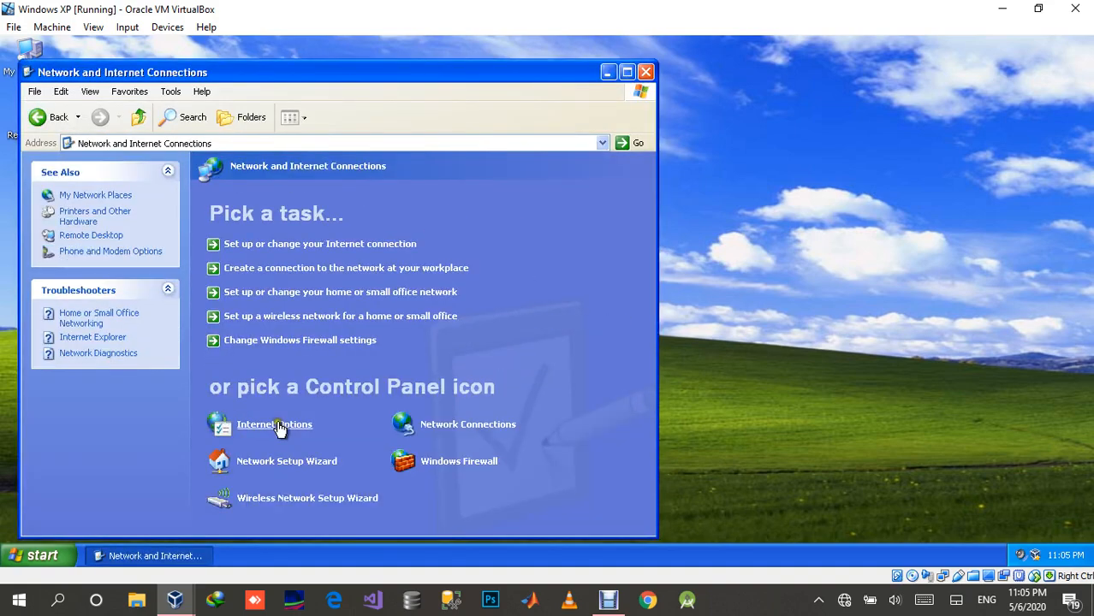
pyautogui.click(452, 431)
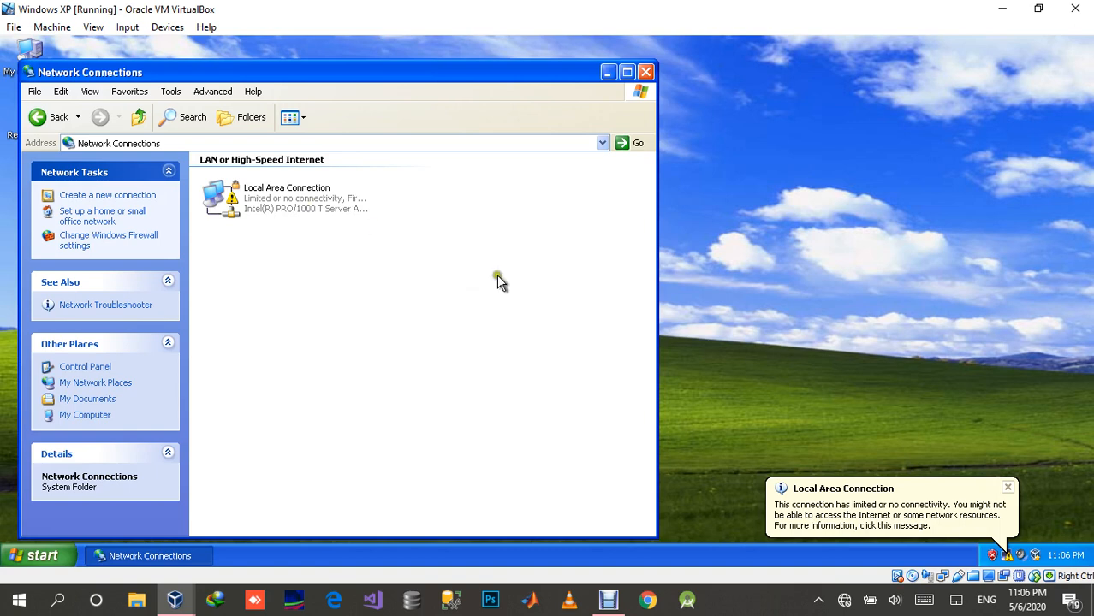
pyautogui.click(1007, 488)
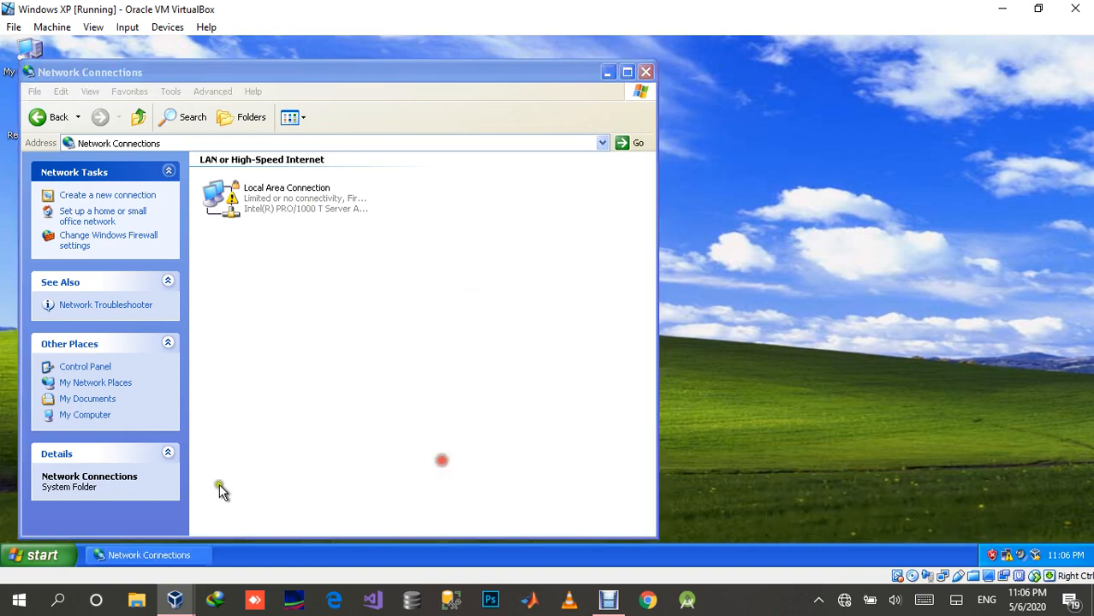
# Step: Open Network Connections again by way of the Local Area Connection's notification area shortcut
pyautogui.click(33, 556)
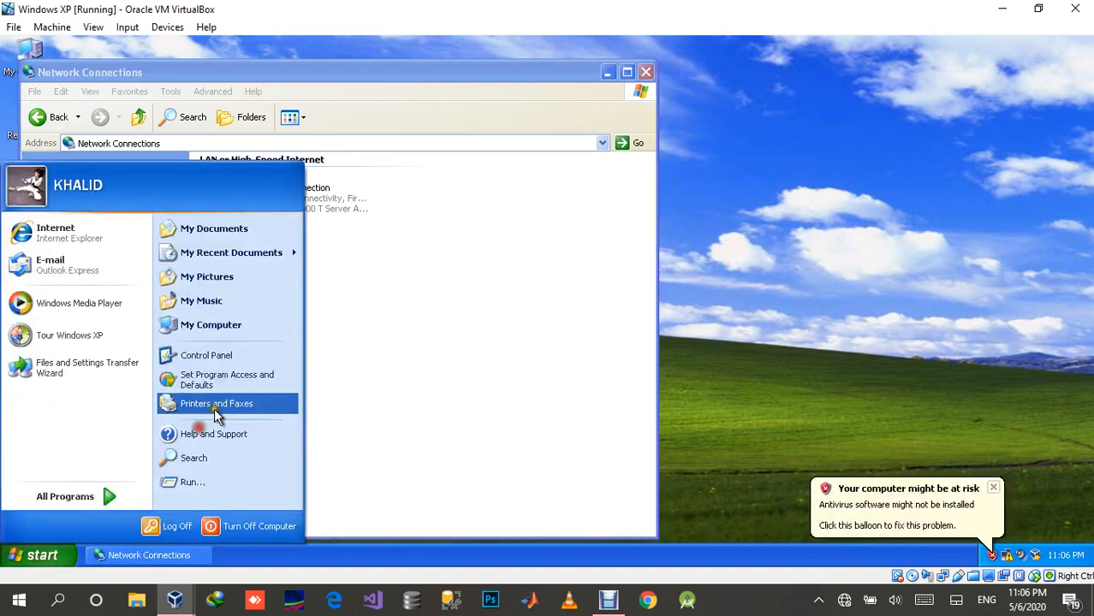
pyautogui.click(919, 400)
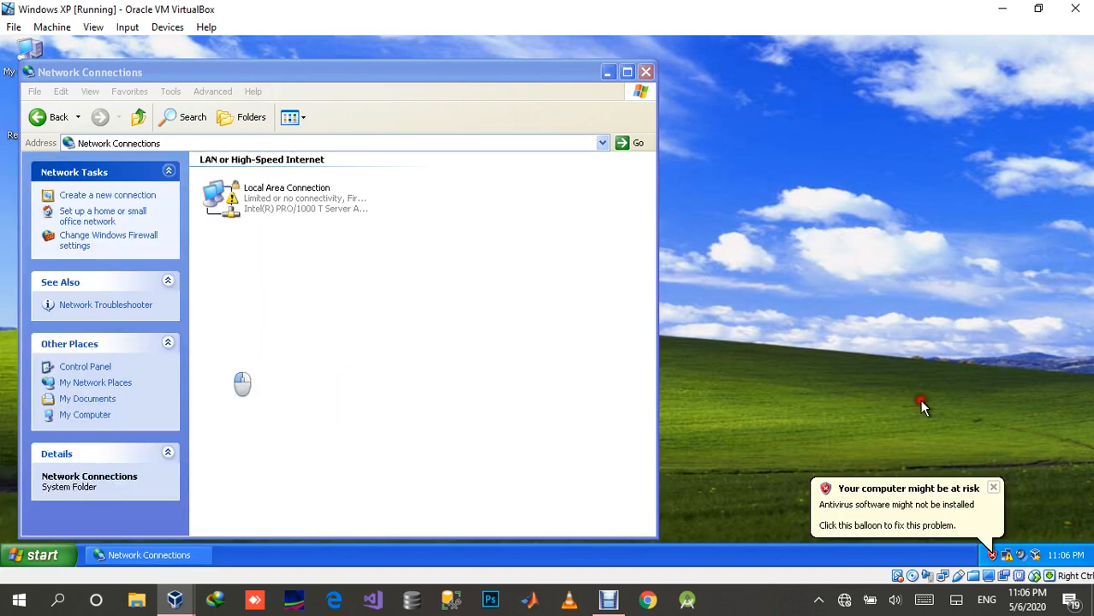
pyautogui.rightClick(1006, 556)
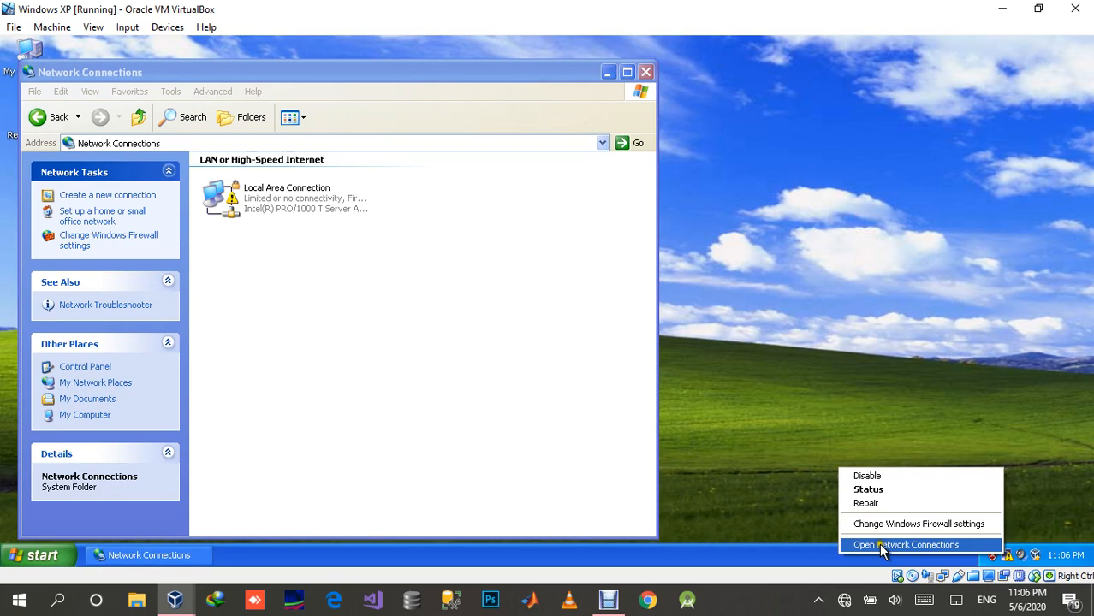
pyautogui.click(878, 544)
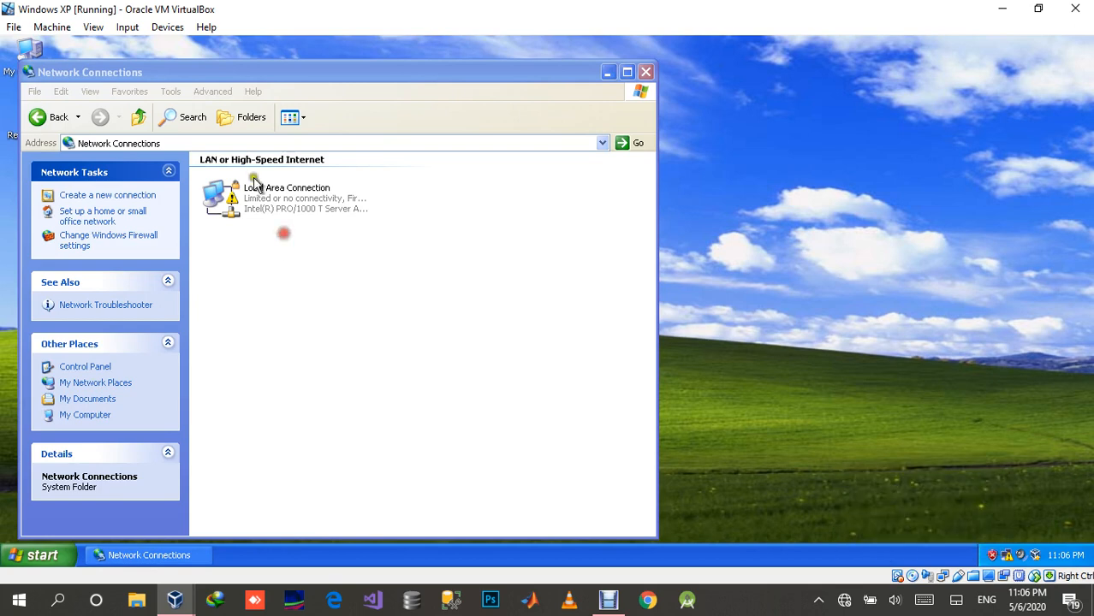
# Step: Open the Internet Protocol (TCP/IP) properties of the Local Area Connection
pyautogui.doubleClick(255, 184)
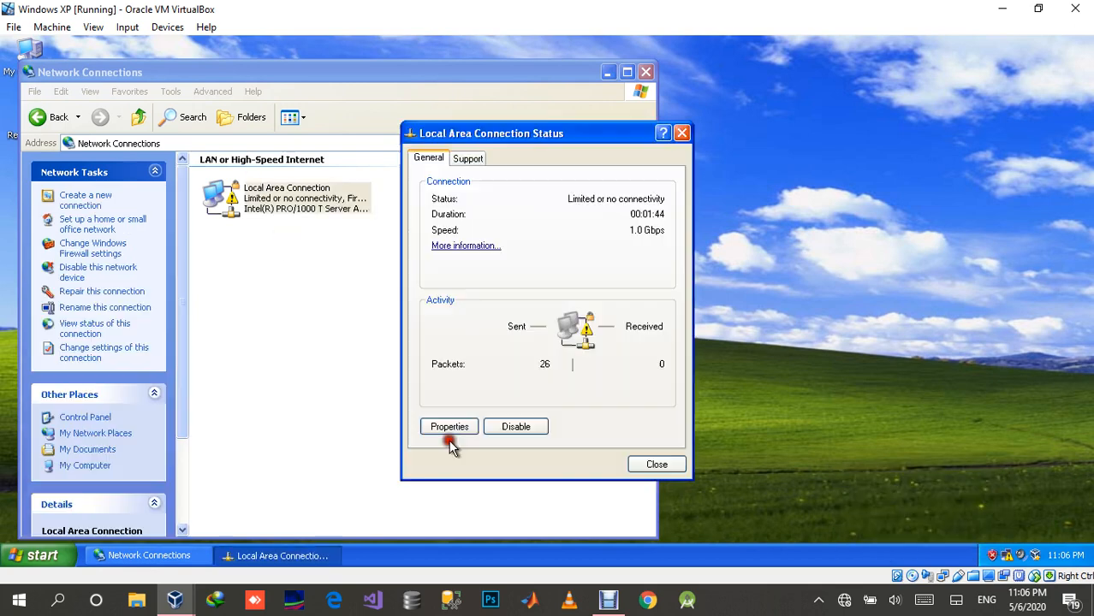
pyautogui.click(451, 429)
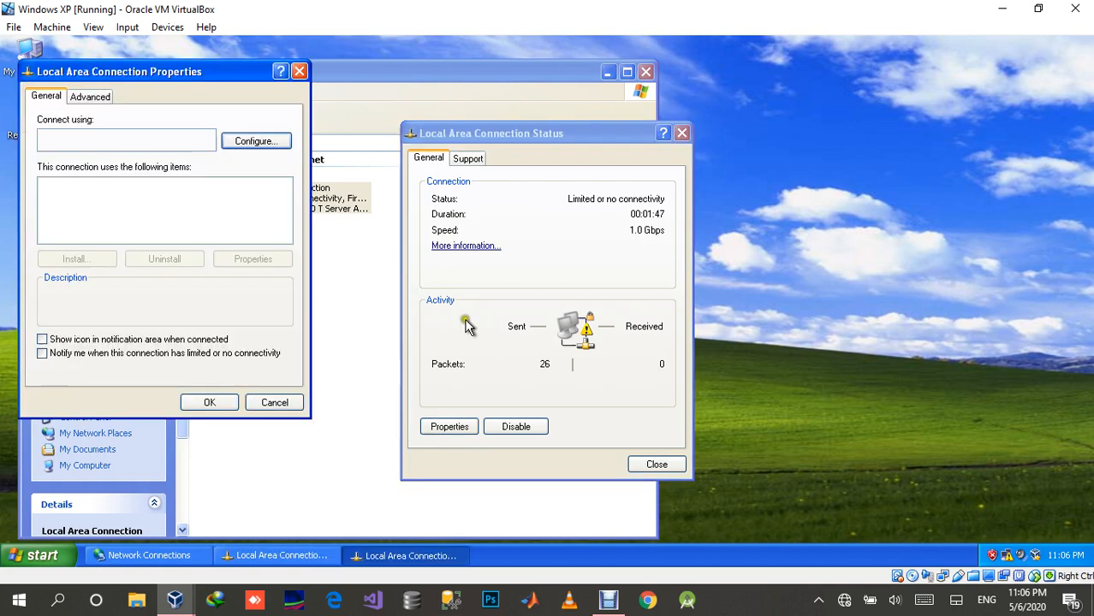
pyautogui.scroll(-1, 146, 214)
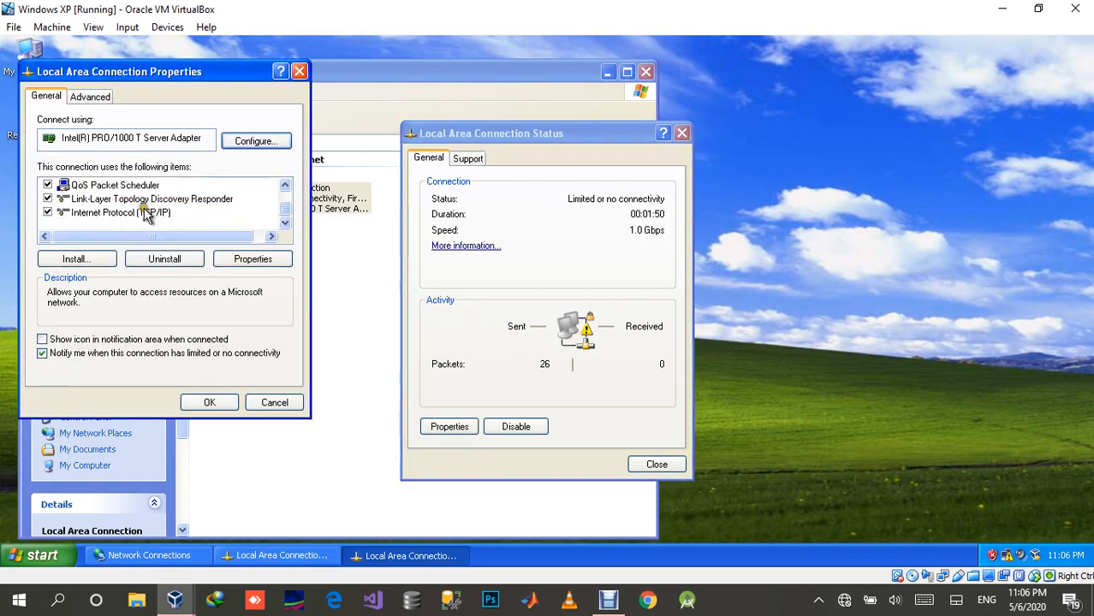
pyautogui.scroll(1, 136, 207)
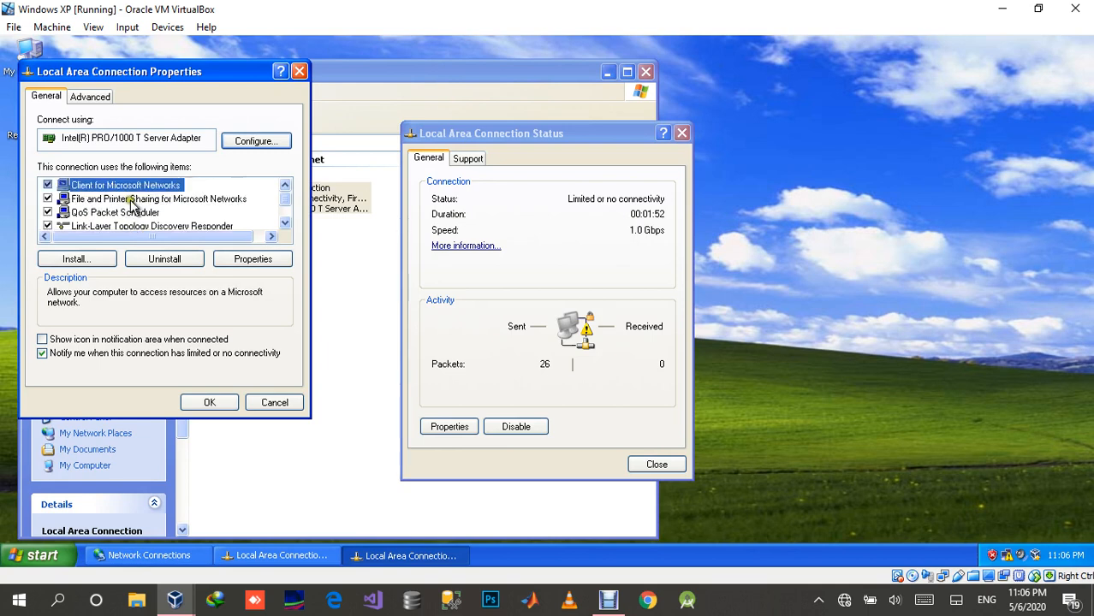
pyautogui.click(284, 223)
pyautogui.click(284, 223)
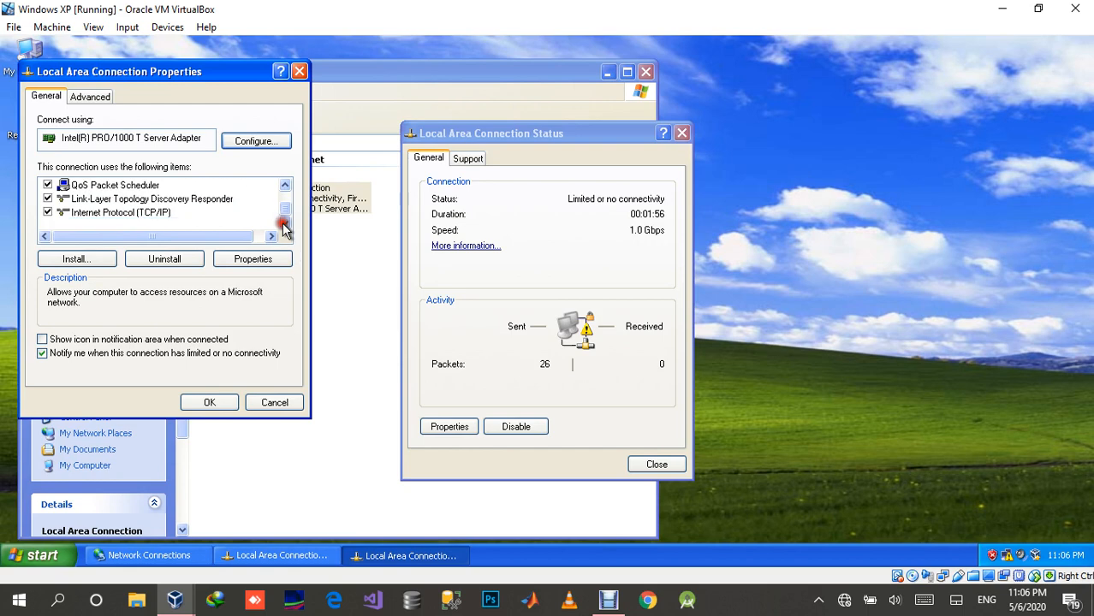
pyautogui.click(142, 214)
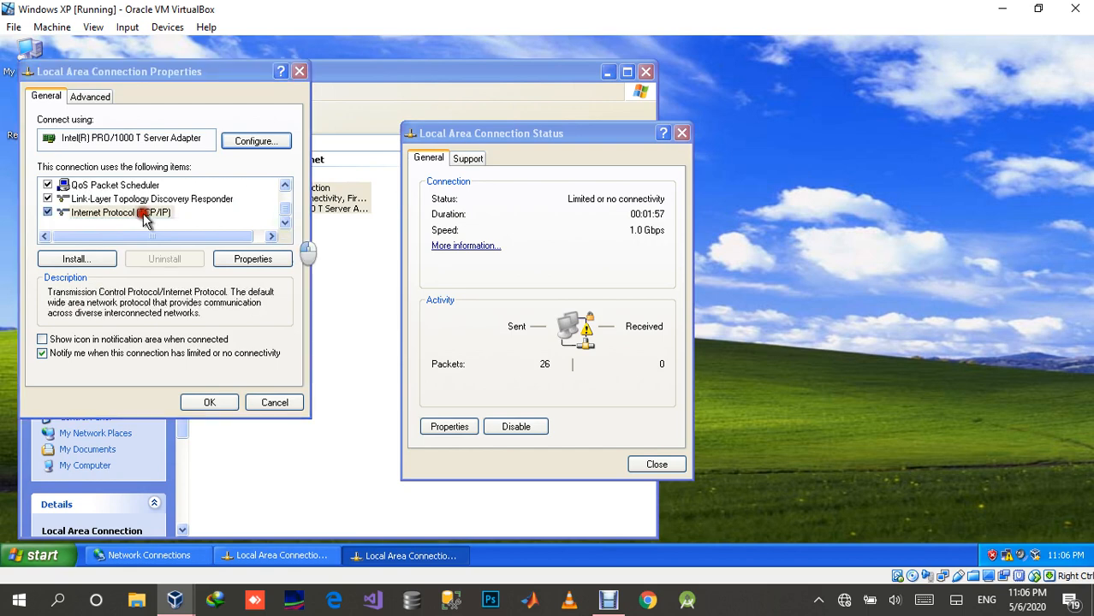
pyautogui.doubleClick(143, 215)
# Step: Choose manual IP addressing and set IP address 192.168.1.10 with the default subnet mask 255.255.255.0
pyautogui.click(129, 247)
pyautogui.click(224, 264)
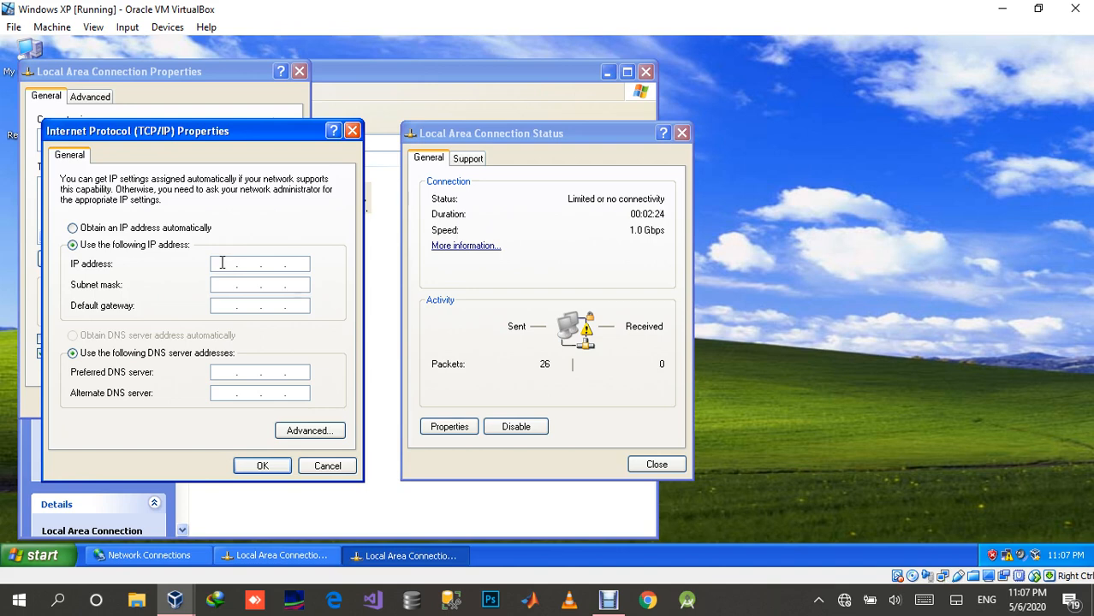
pyautogui.write('192.168.1.')
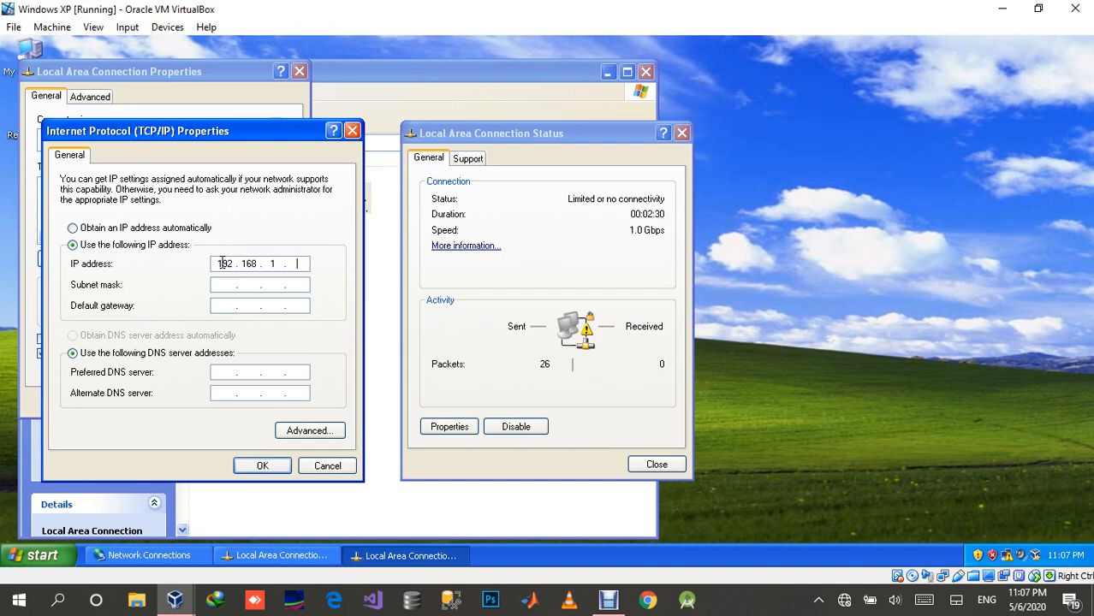
pyautogui.write('10')
pyautogui.press('Tab')
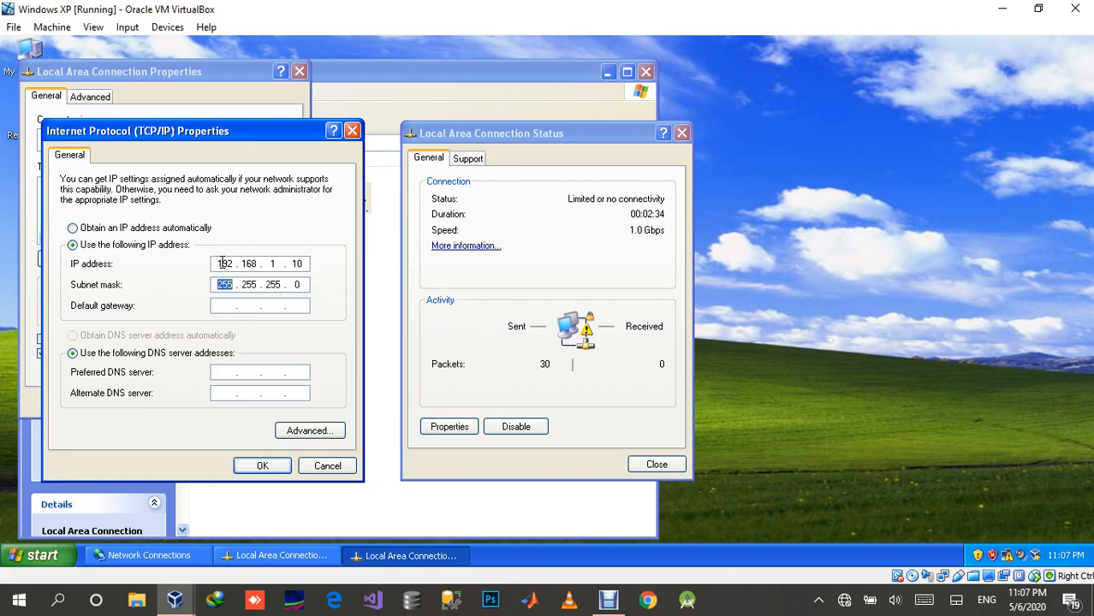
# Step: Set the default gateway and preferred DNS server to 192.168.1.1 and apply the Local Area Connection settings
pyautogui.press('Tab')
pyautogui.write('192.168.1.1')
pyautogui.press('Tab')
pyautogui.press('Tab')
pyautogui.write('192.168.')
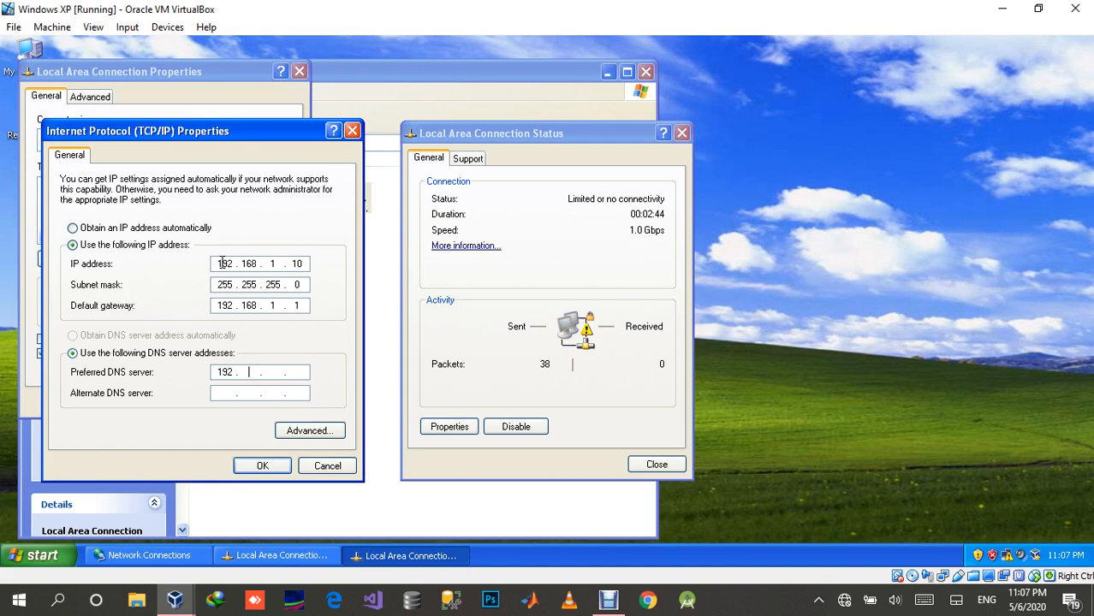
pyautogui.write('1.1')
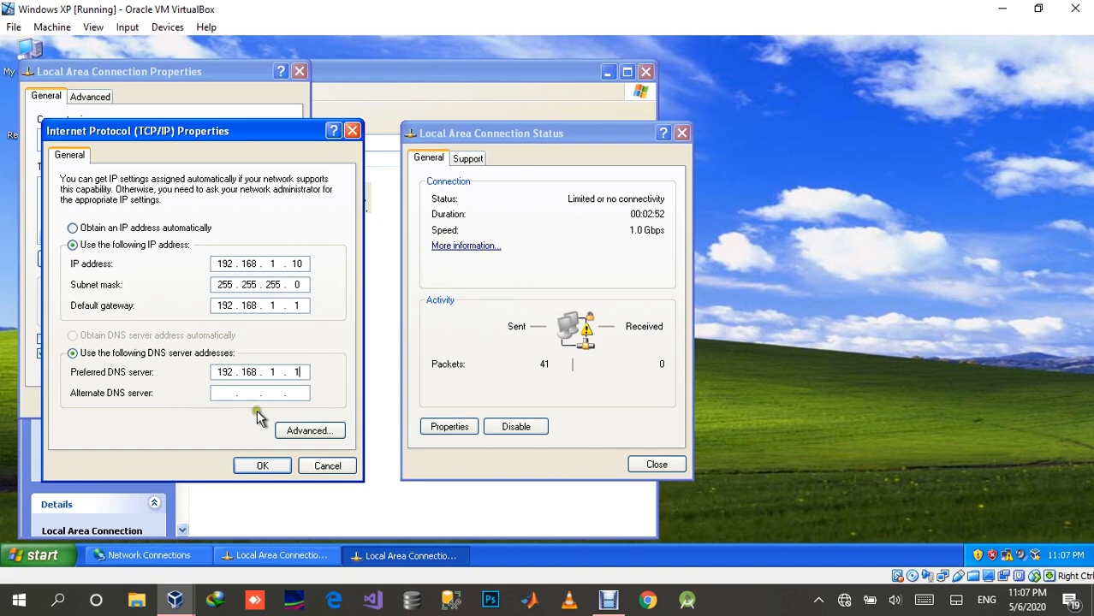
pyautogui.click(267, 465)
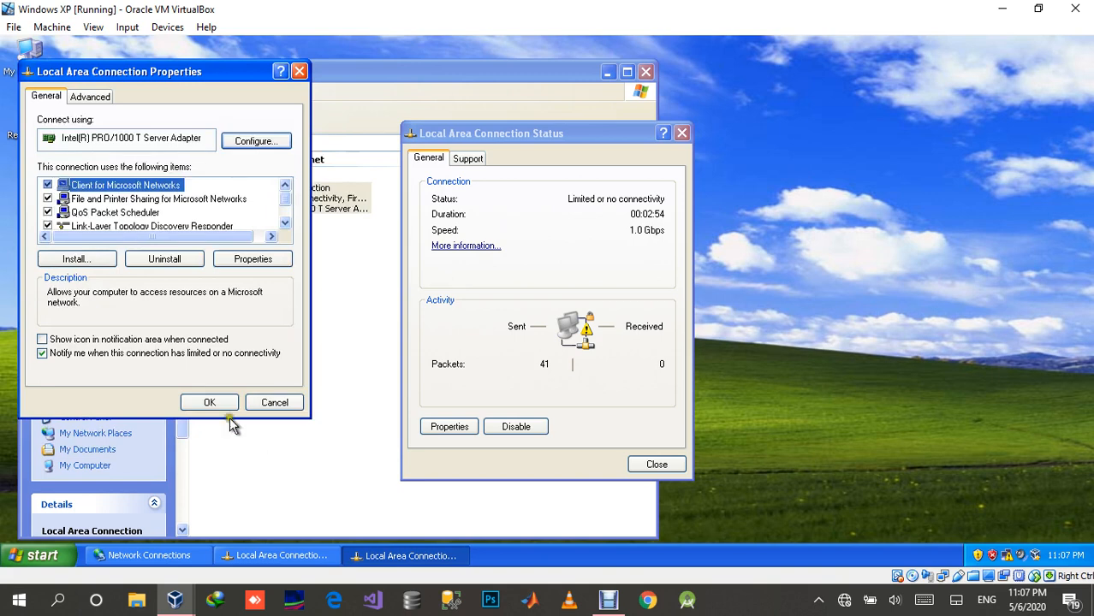
pyautogui.click(212, 402)
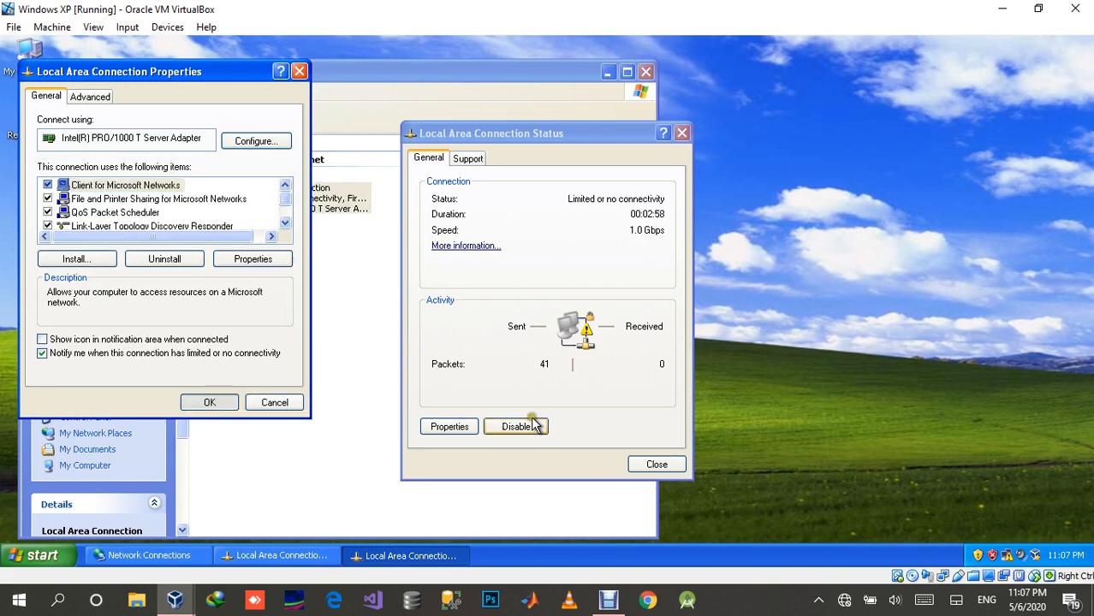
# Step: Close the Local Area Connection status and turn Windows Firewall off on the Windows XP client
pyautogui.click(653, 465)
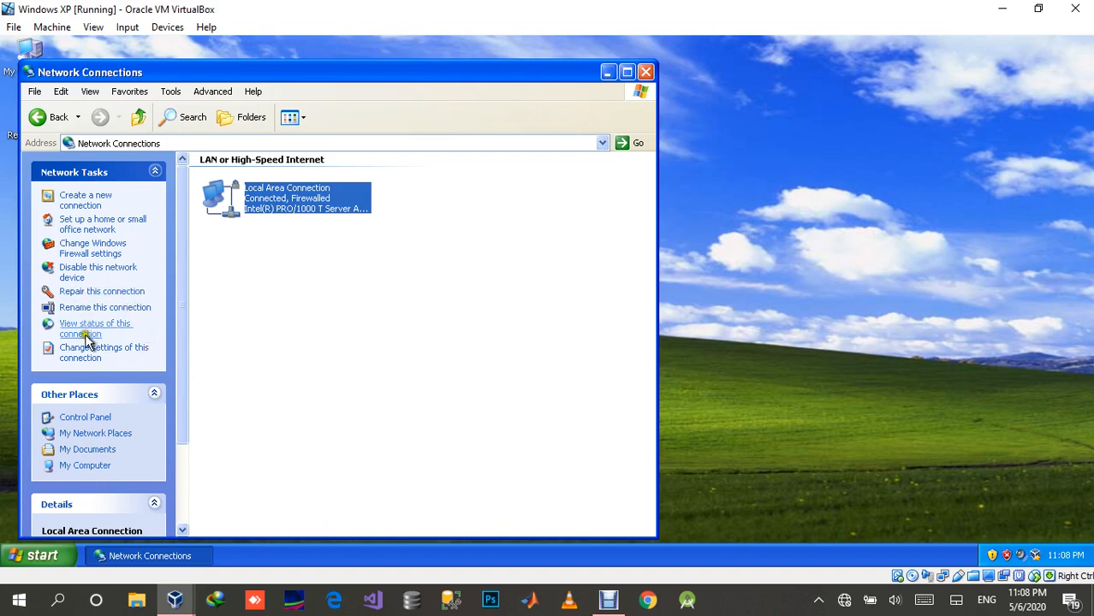
pyautogui.click(81, 257)
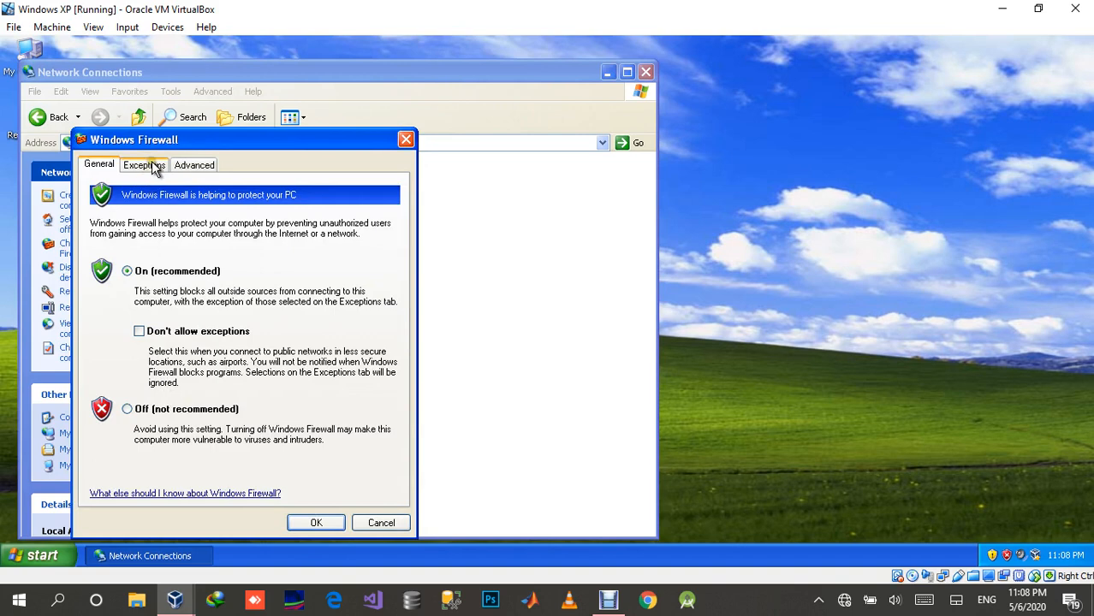
pyautogui.click(195, 167)
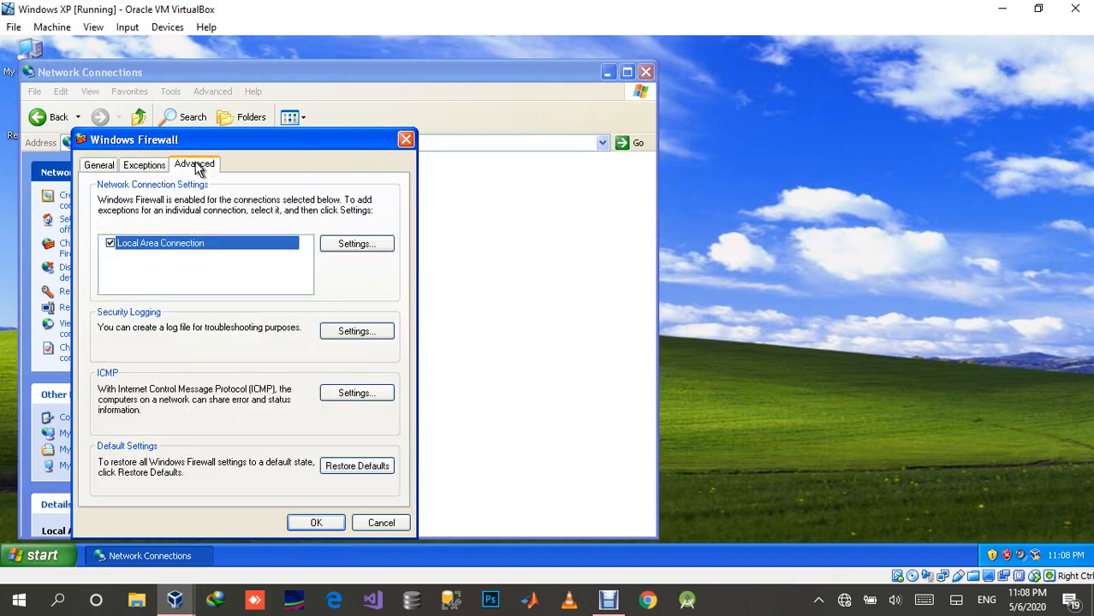
pyautogui.click(101, 165)
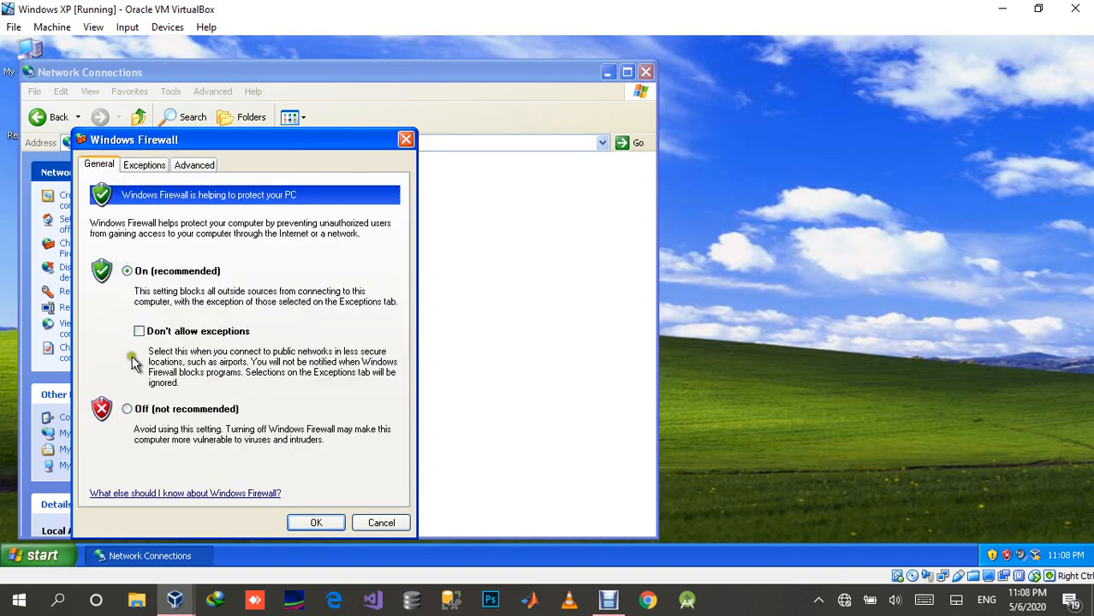
pyautogui.click(130, 410)
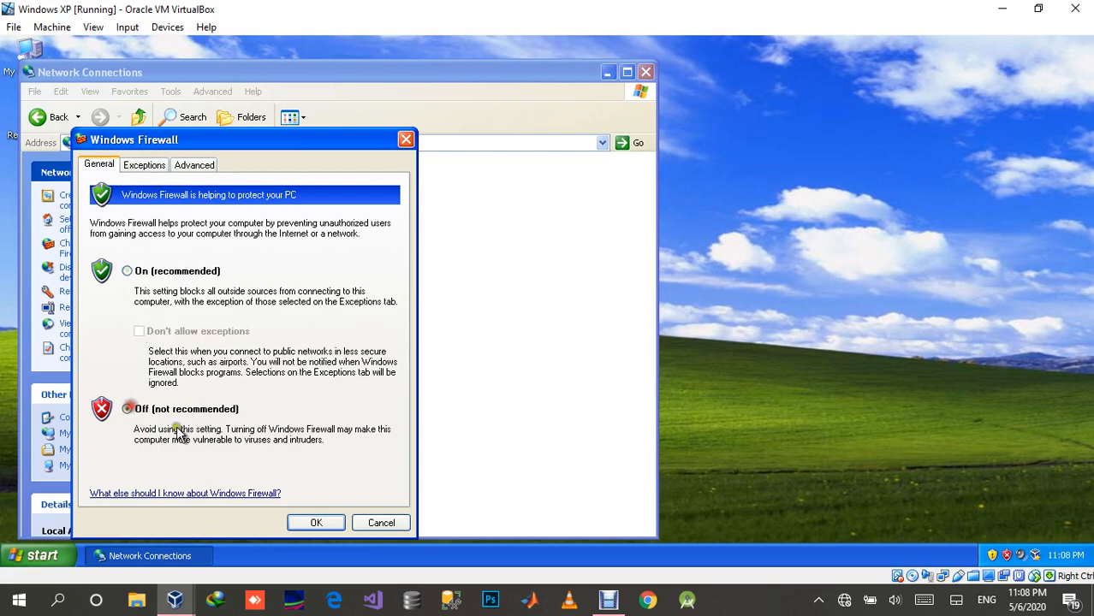
pyautogui.click(316, 523)
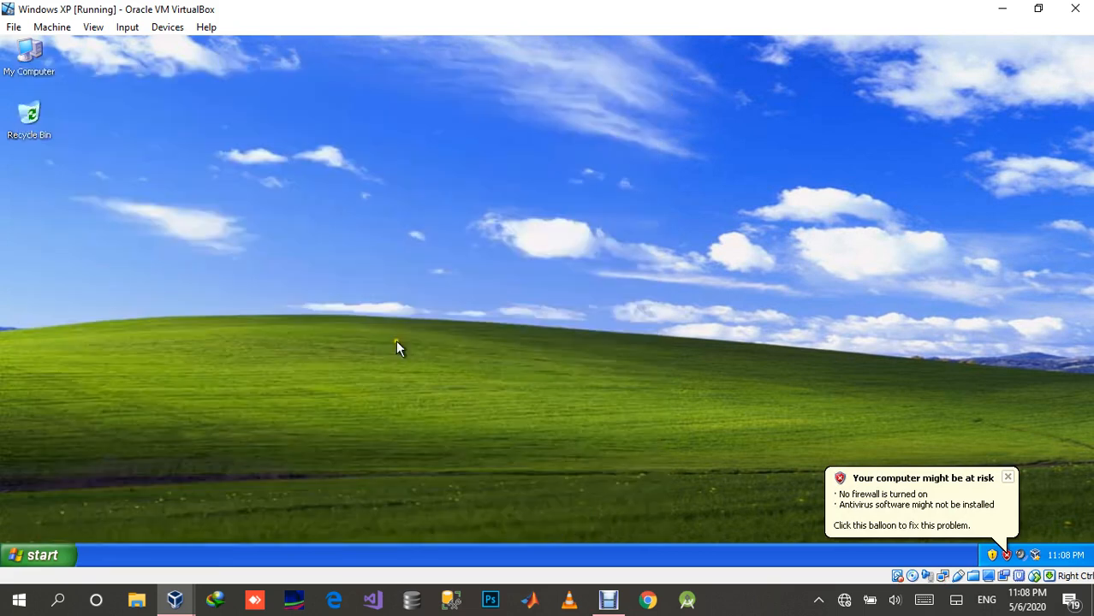
pyautogui.click(41, 558)
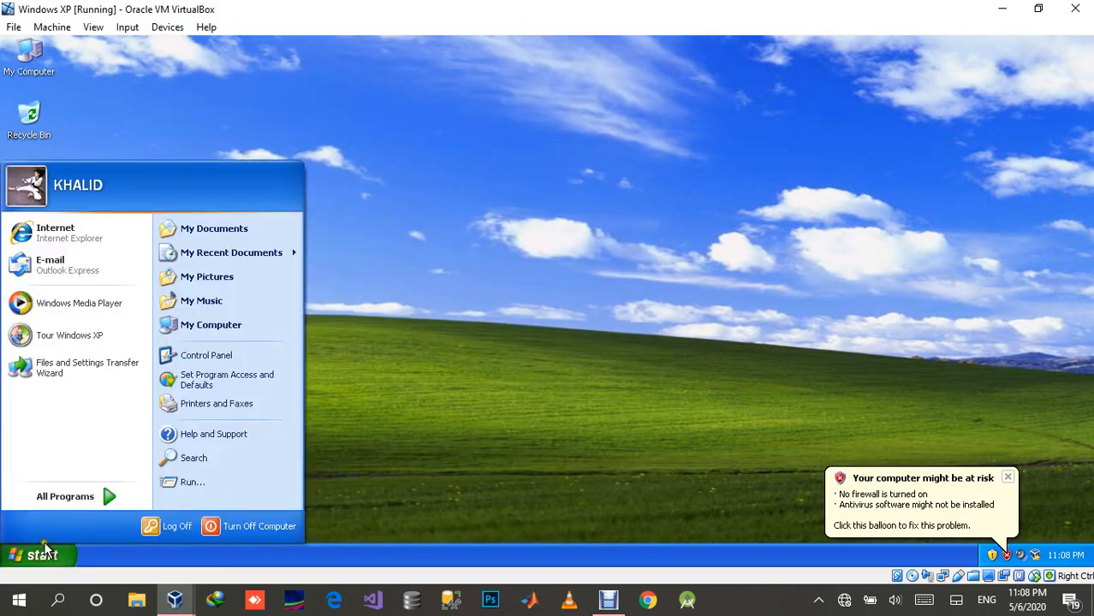
pyautogui.click(101, 498)
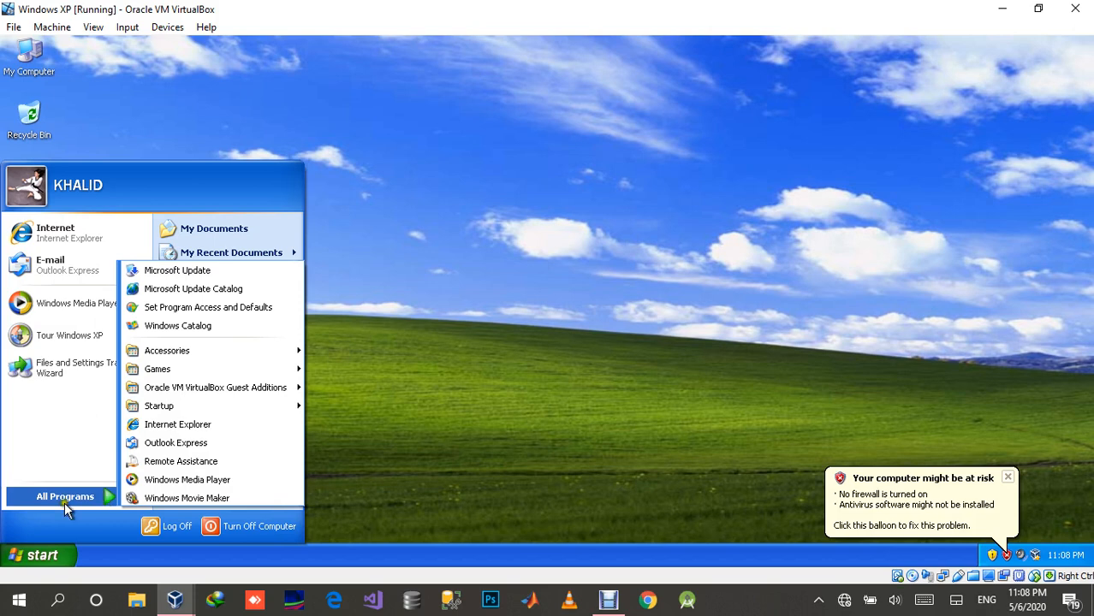
pyautogui.click(58, 556)
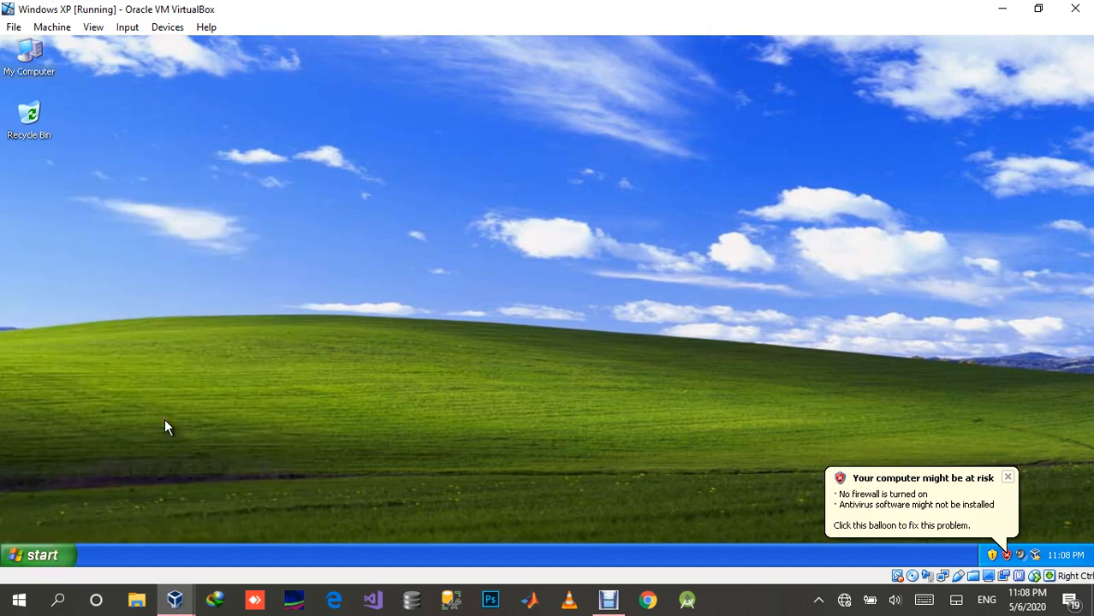
# Step: Open a command prompt on the Windows XP client by running cmd
pyautogui.press('super+r')
pyautogui.write('cm')
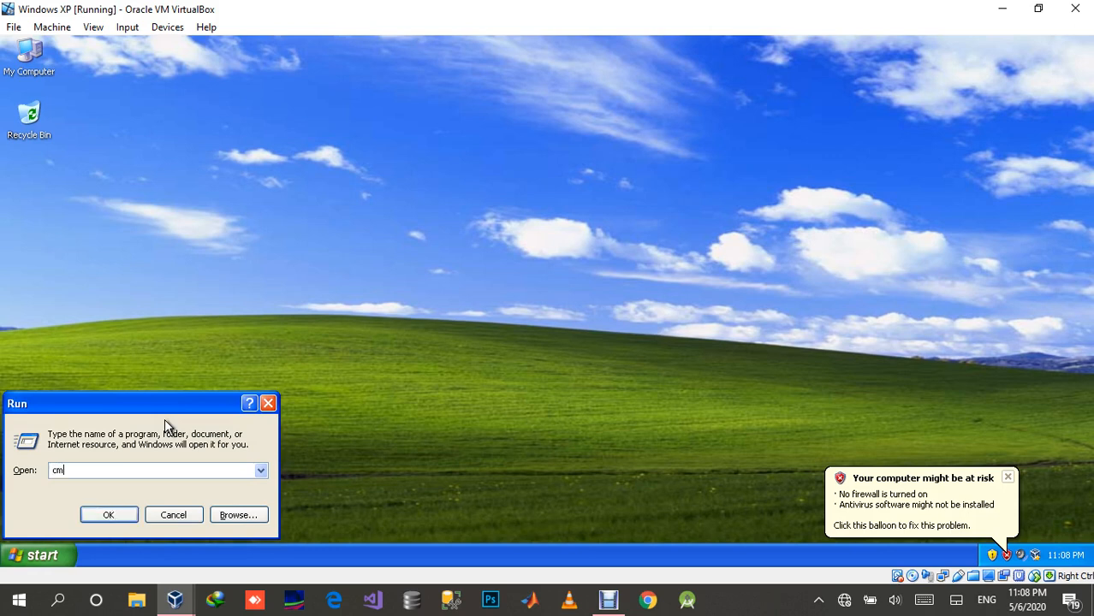
pyautogui.write('d')
pyautogui.press('Return')
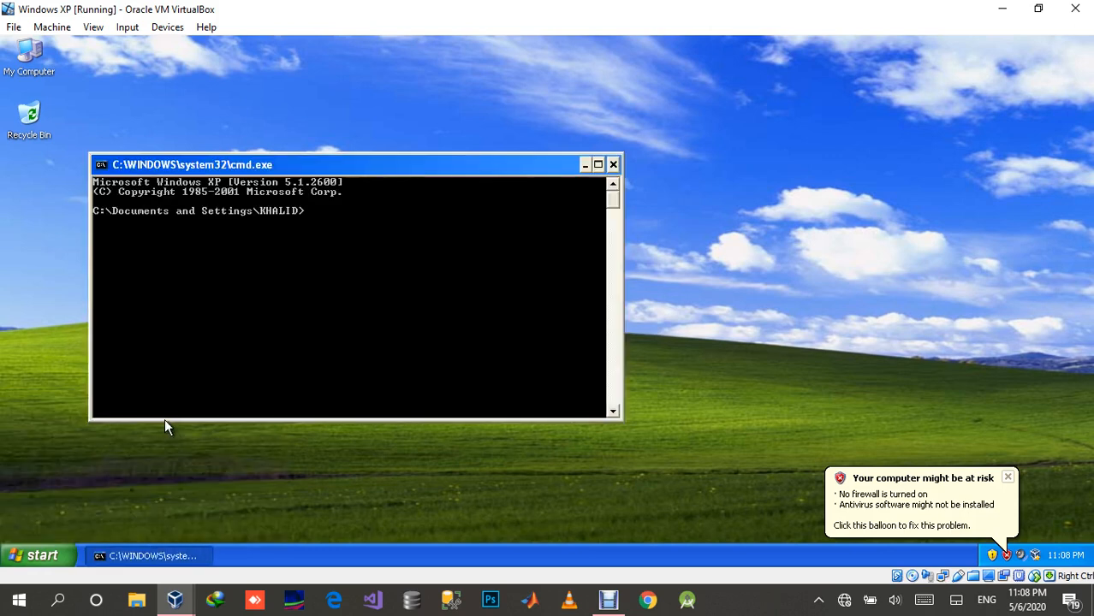
# Step: Ping the server at 192.168.1.1 from the Windows XP client
pyautogui.write('ping 192.168.1.1')
pyautogui.press('Return')
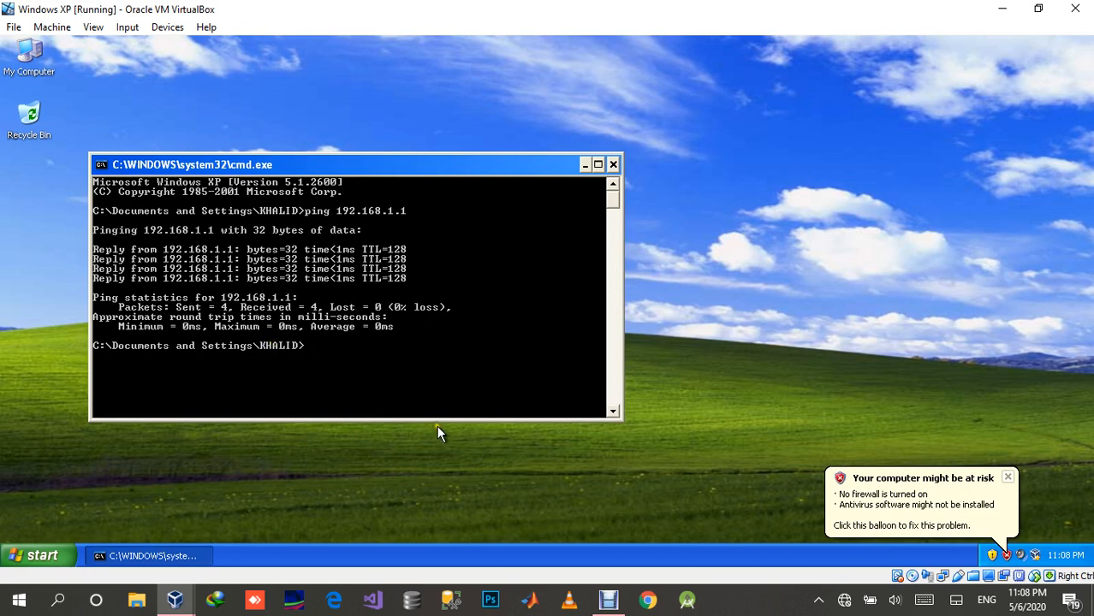
# Step: Switch to the Windows Server 2018 PDC virtual machine and open a command prompt there by running cmd
pyautogui.moveTo(176, 601)
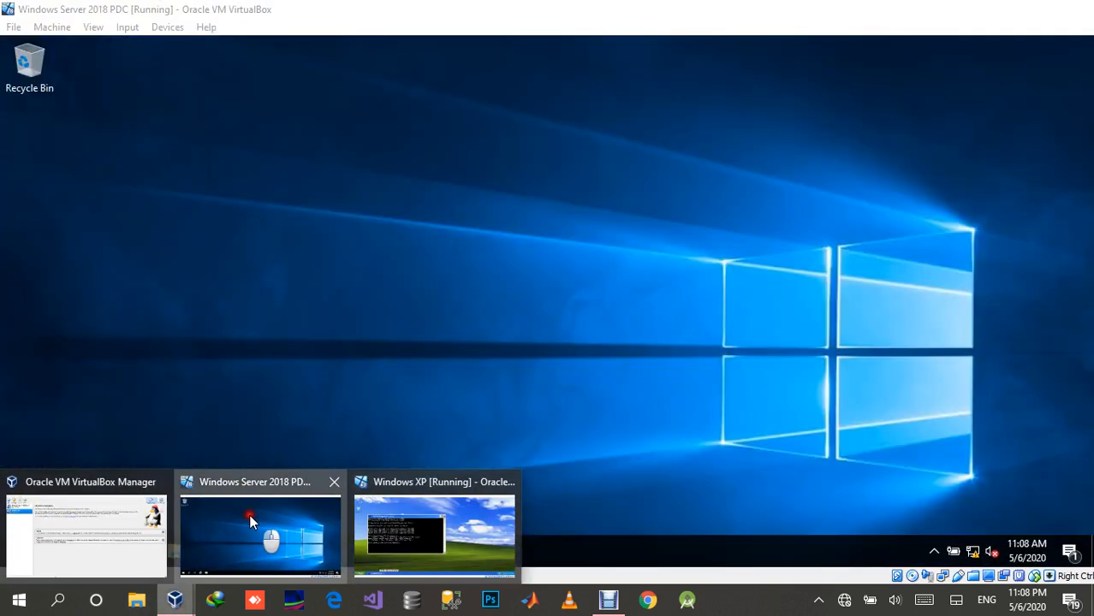
pyautogui.click(248, 518)
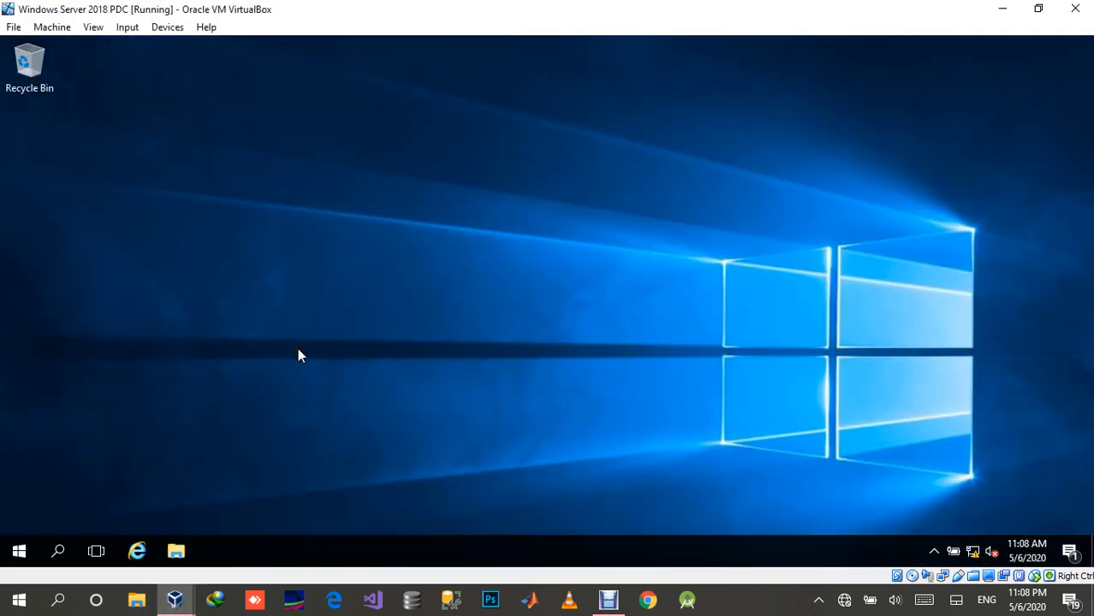
pyautogui.press('super+r')
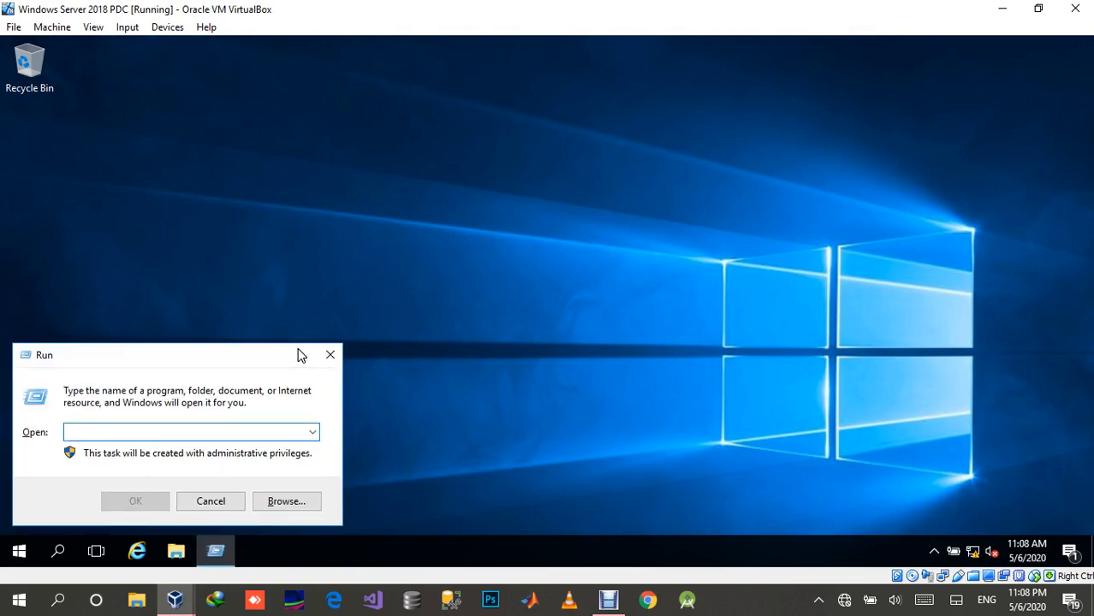
pyautogui.write('cmd')
pyautogui.press('Return')
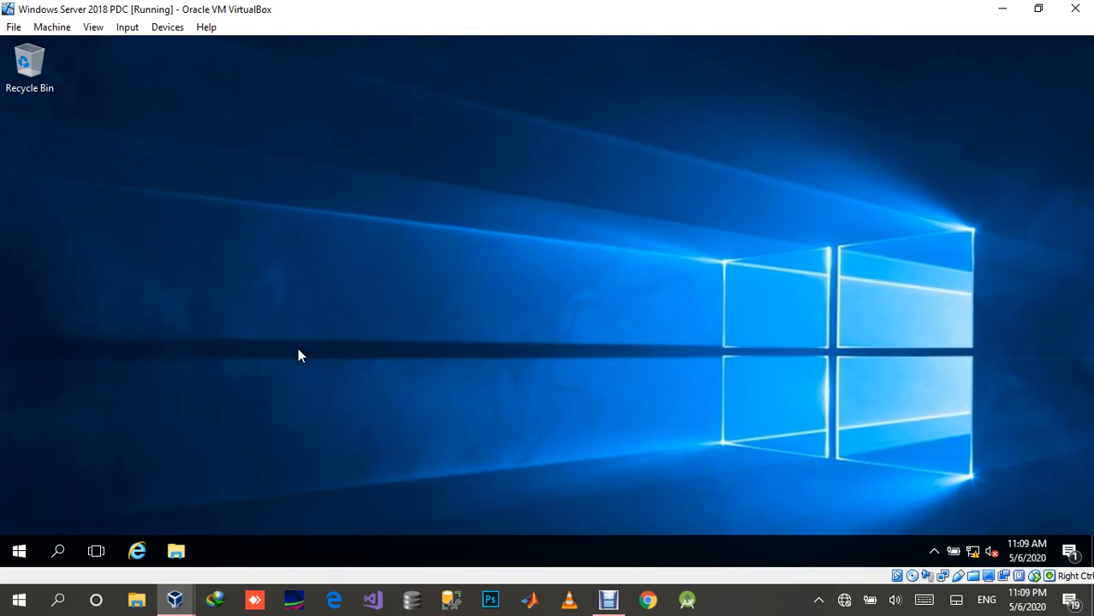
# Step: Ping the client at 192.168.1.10 from the server and close the command prompt
pyautogui.write('pi')
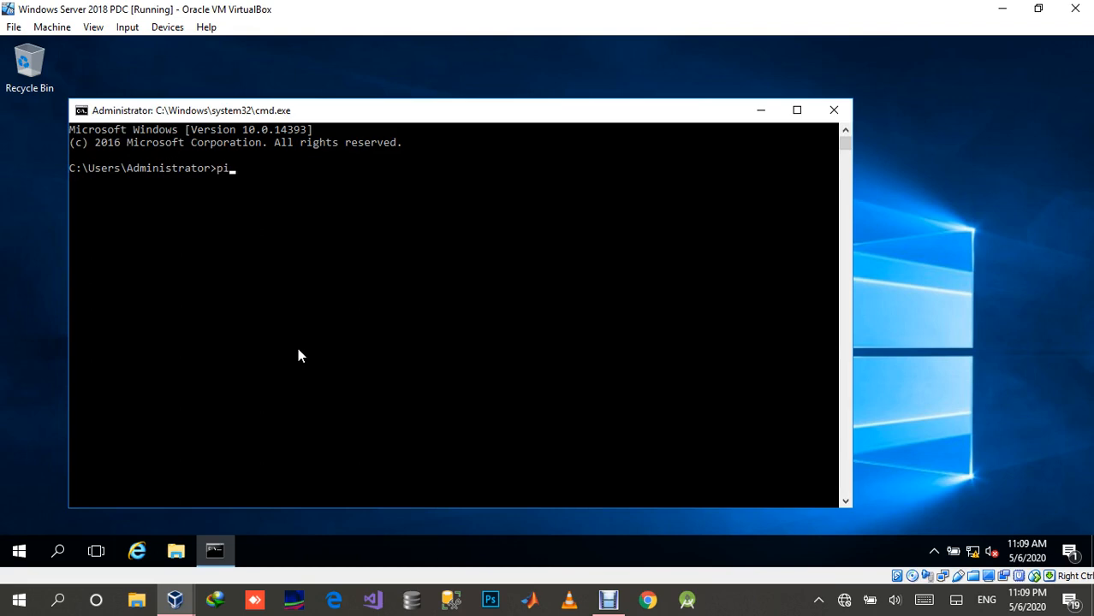
pyautogui.write('ng 192.168.1.10')
pyautogui.press('Return')
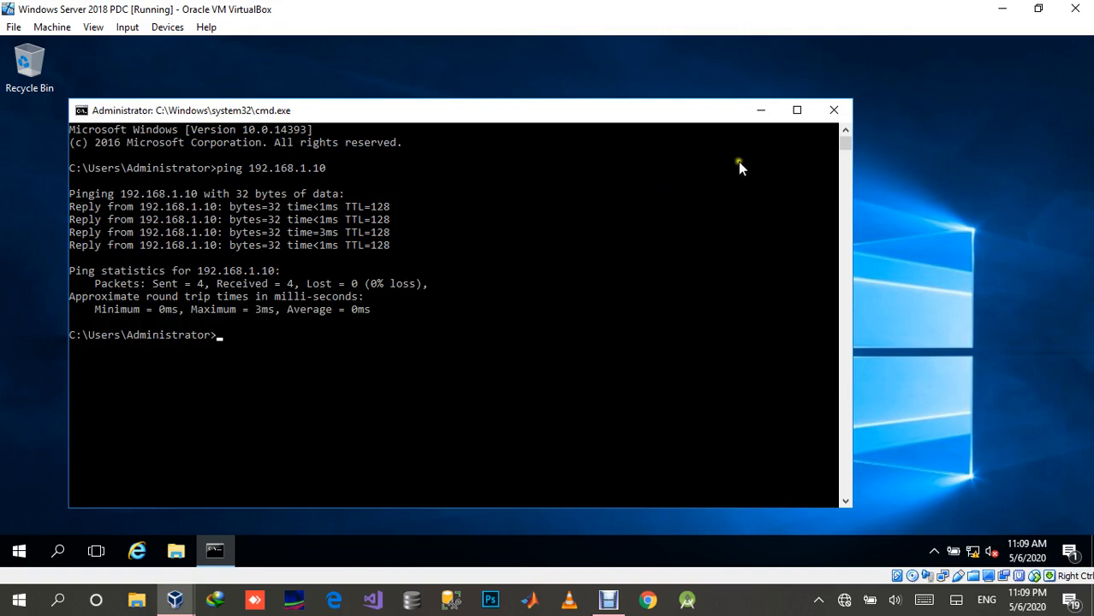
pyautogui.click(836, 114)
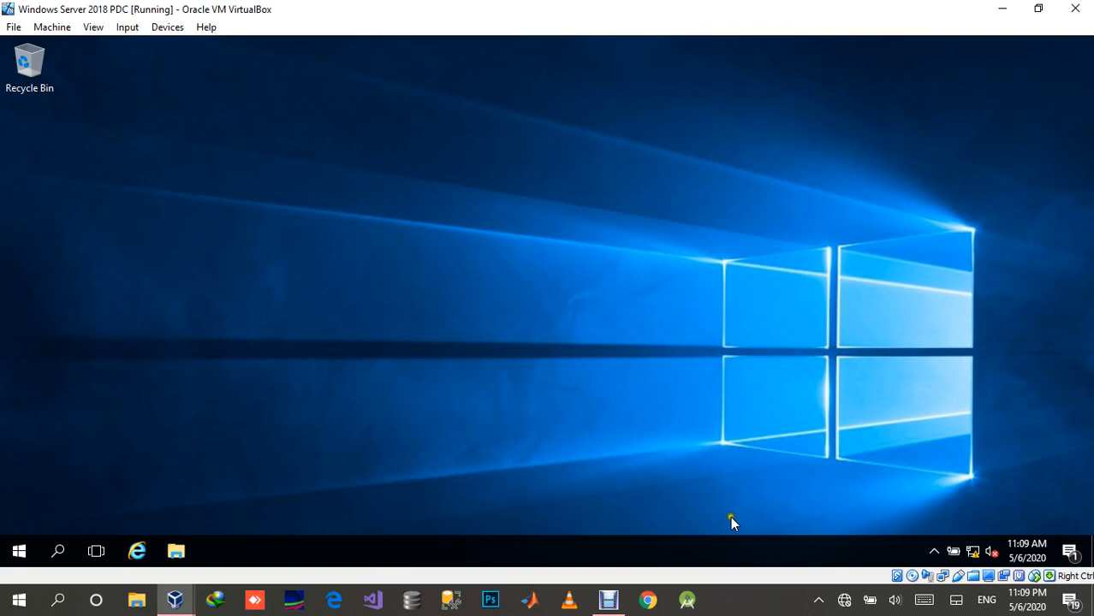
pyautogui.click(752, 611)
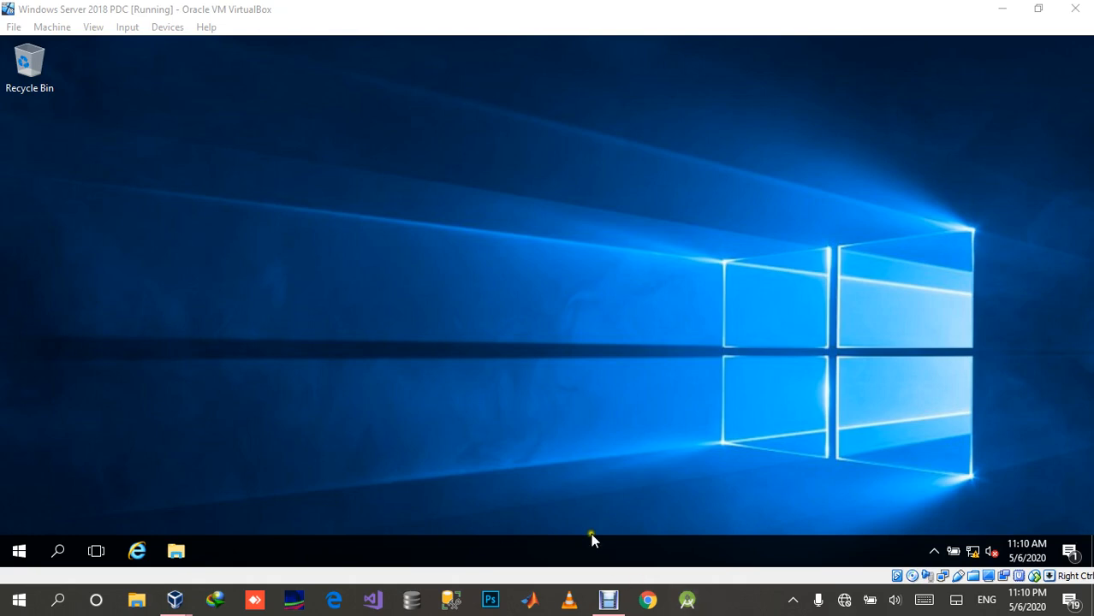
pyautogui.click(546, 425)
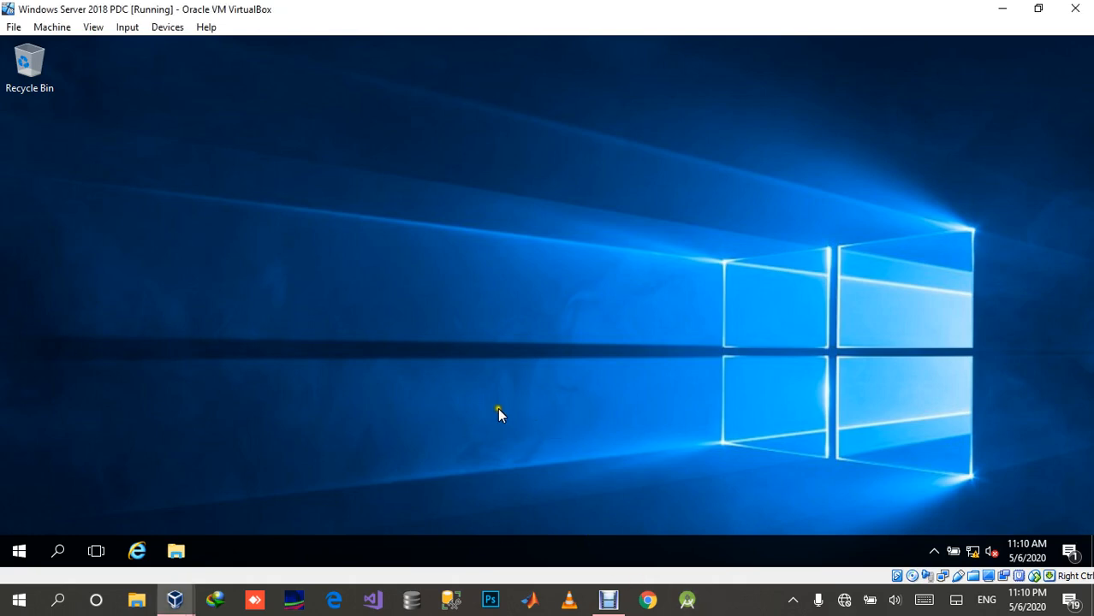
pyautogui.click(13, 550)
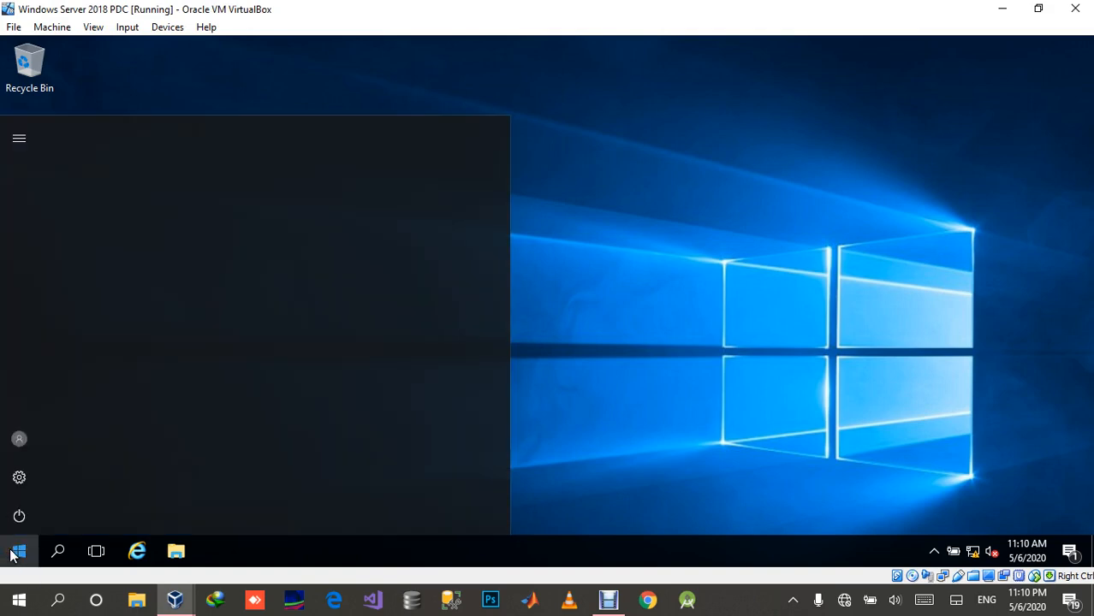
pyautogui.click(20, 517)
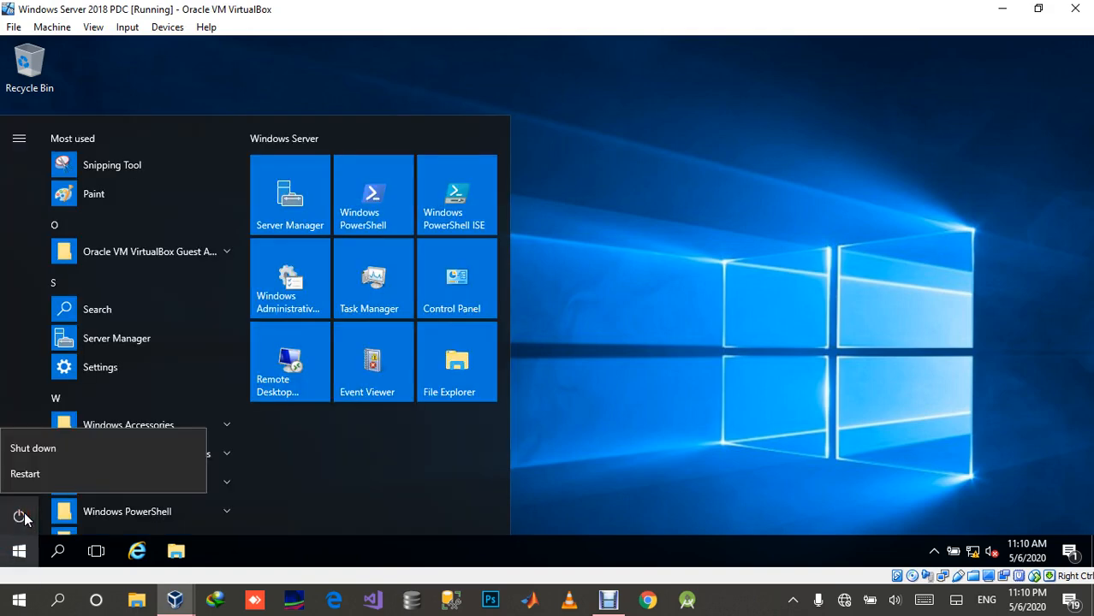
pyautogui.click(1075, 9)
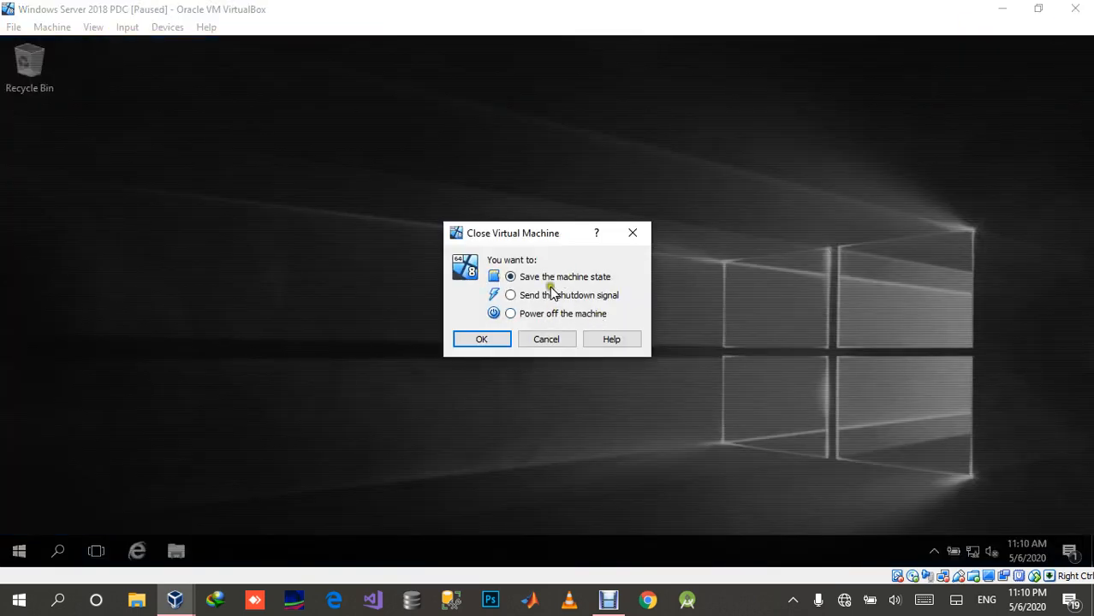
pyautogui.click(546, 338)
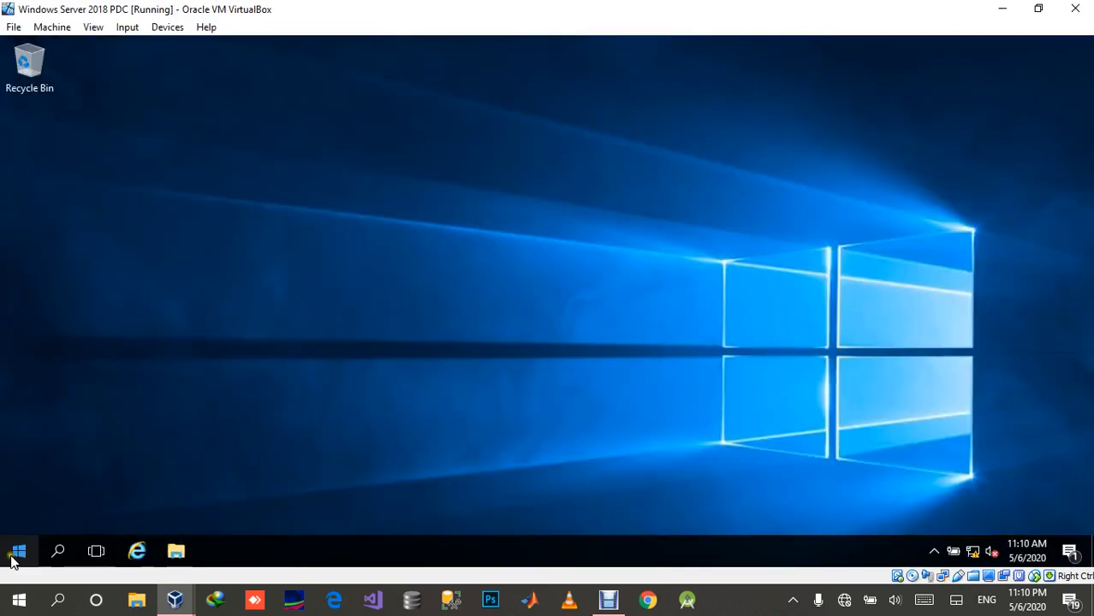
# Step: Shut down the server from within Windows, giving Other (Unplanned) as the reason
pyautogui.click(14, 556)
pyautogui.click(21, 519)
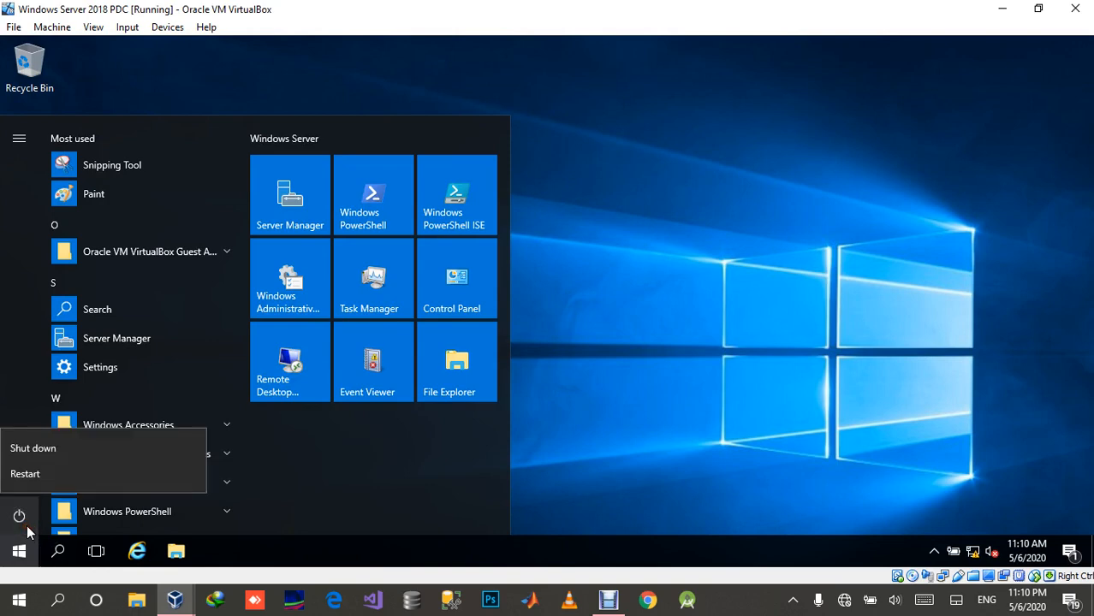
pyautogui.click(43, 447)
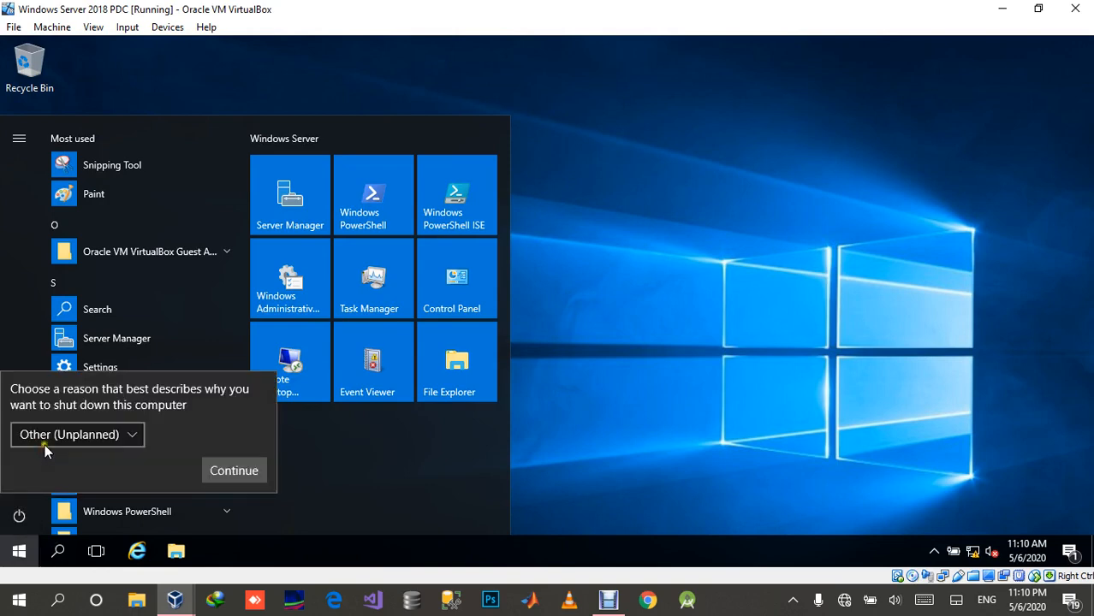
pyautogui.click(247, 472)
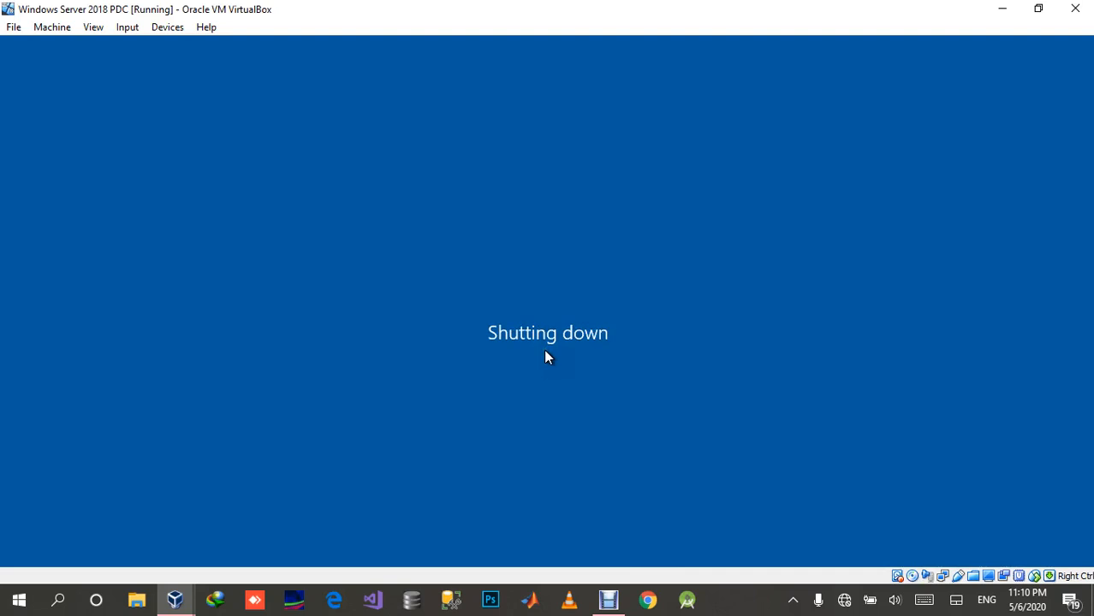
# Step: Switch to the Windows XP virtual machine, close its command prompt and turn off the computer
pyautogui.moveTo(175, 599)
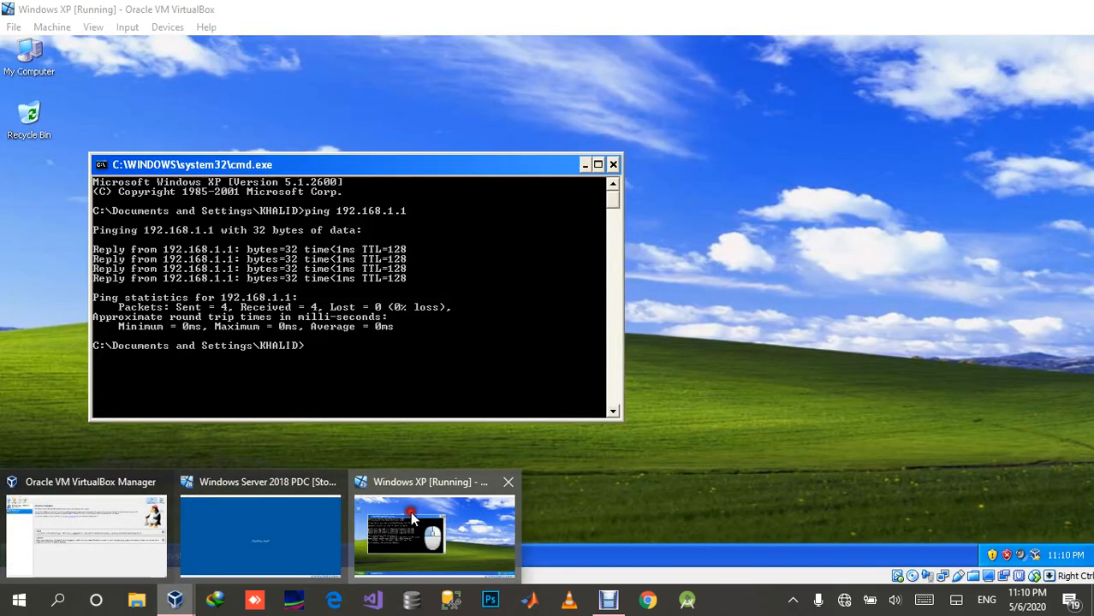
pyautogui.click(410, 511)
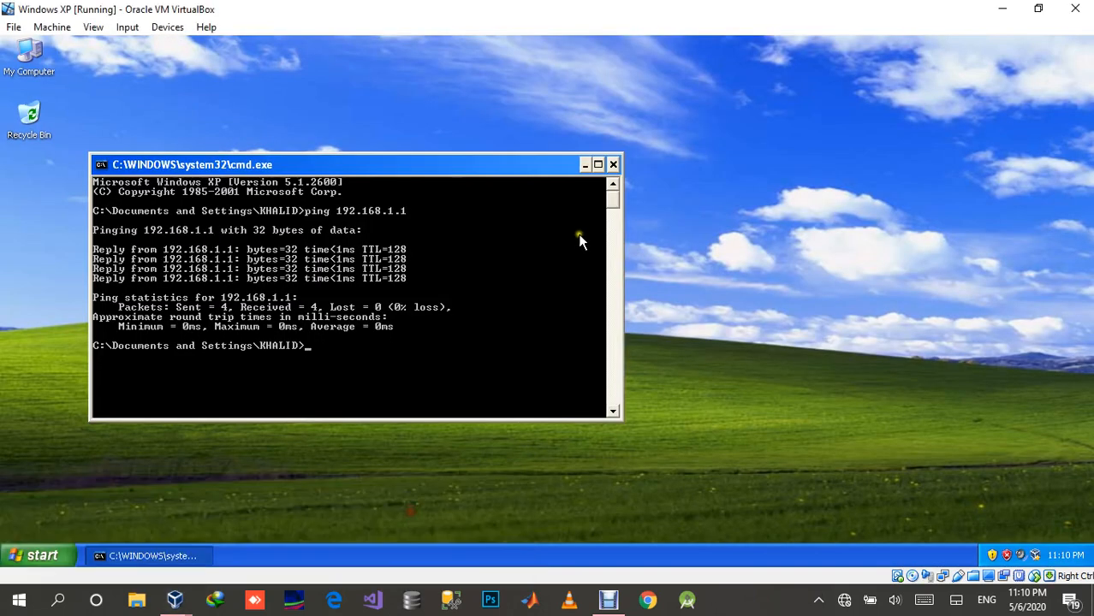
pyautogui.click(612, 165)
pyautogui.click(35, 558)
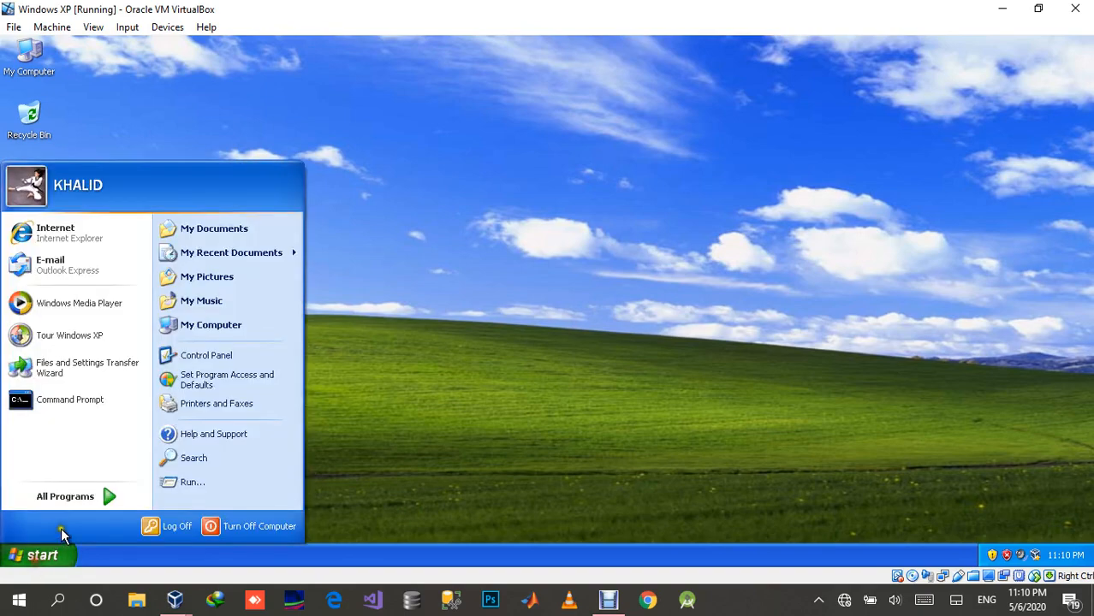
pyautogui.click(241, 527)
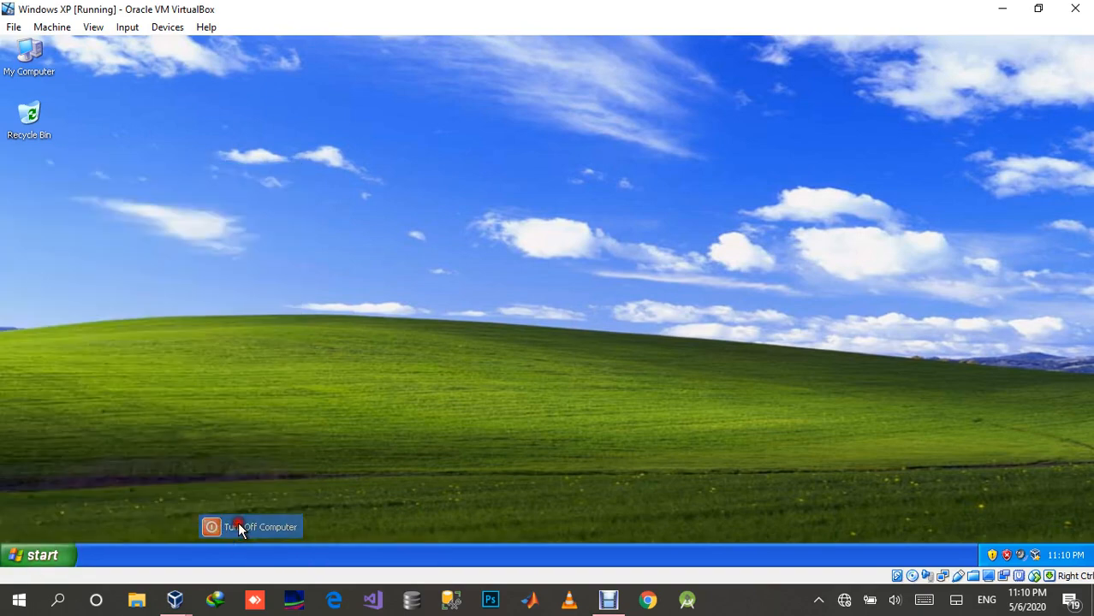
pyautogui.click(562, 248)
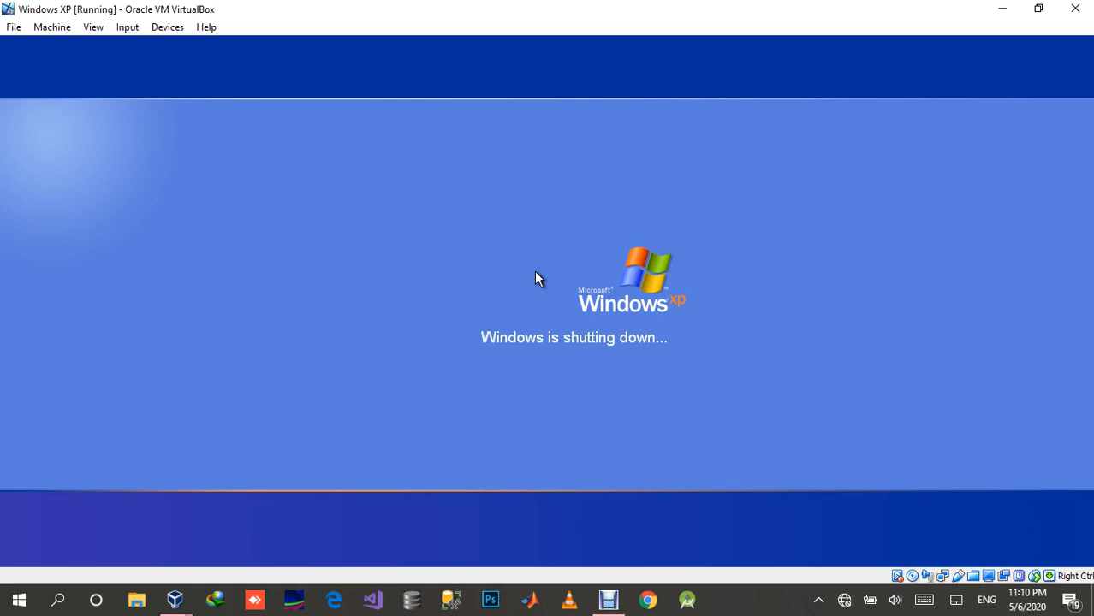
pyautogui.click(176, 603)
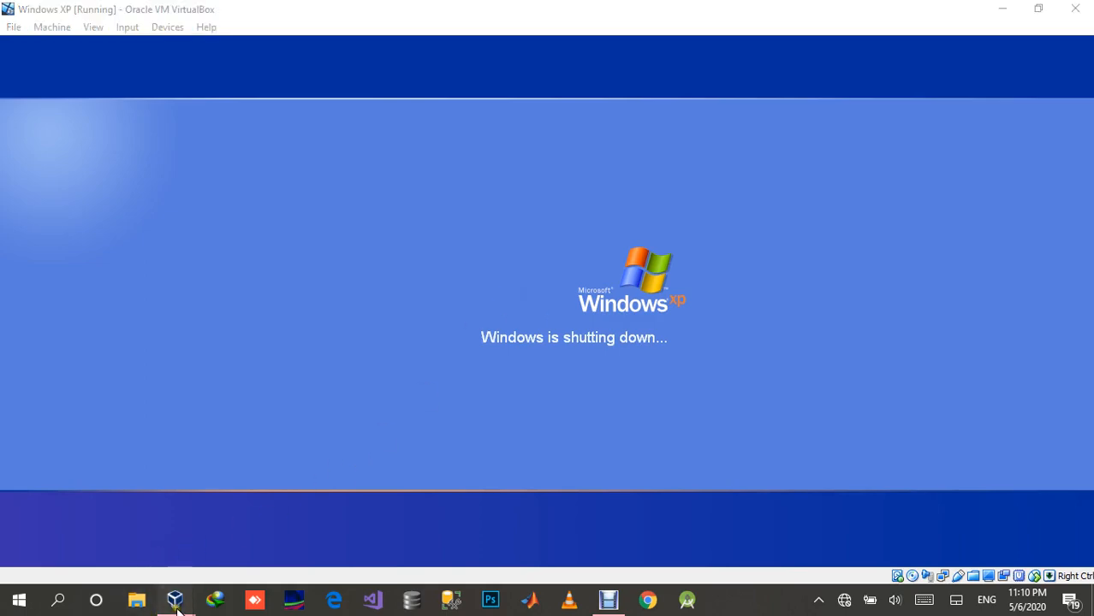